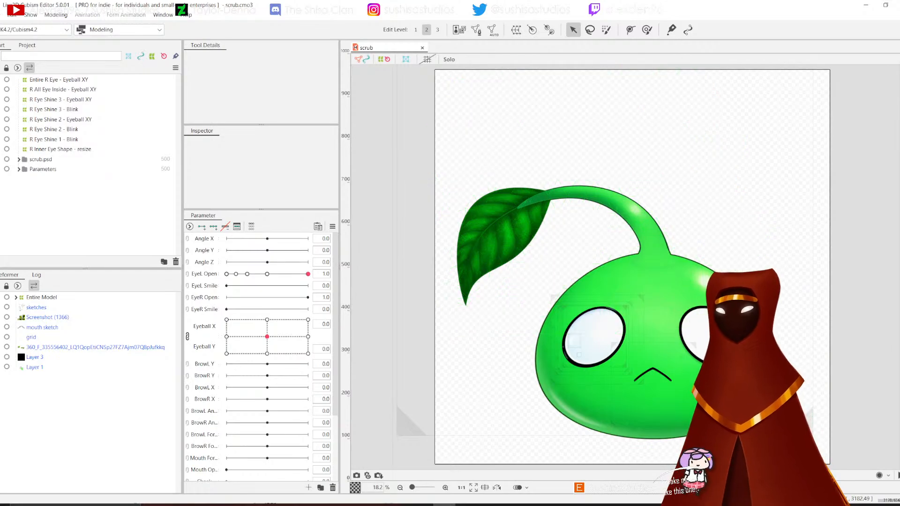
# Step: Preview the blink by sweeping EyeL Open between 0 and 1, and test the Eyeball X/Y movement before recentering it
pyautogui.moveTo(307, 274); pyautogui.dragTo(227, 274)
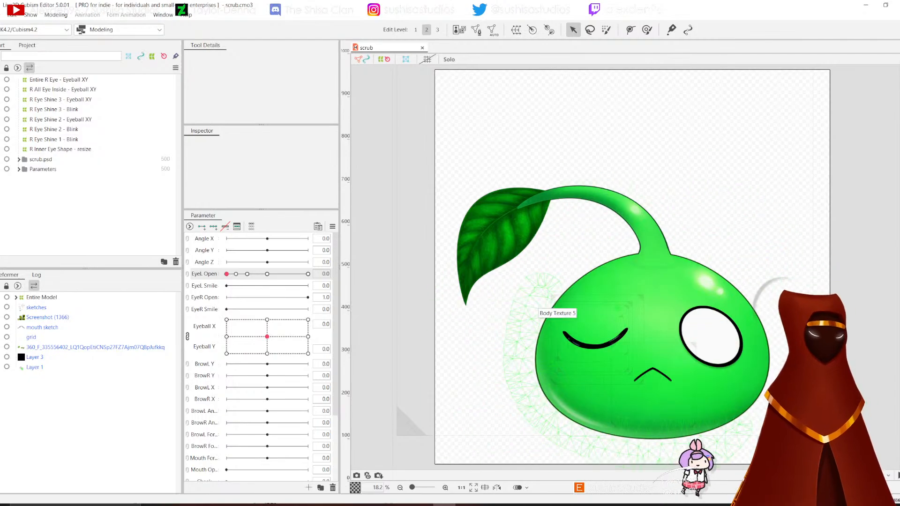
pyautogui.scroll(3, 525, 339)
pyautogui.moveTo(693, 328); pyautogui.dragTo(541, 288)
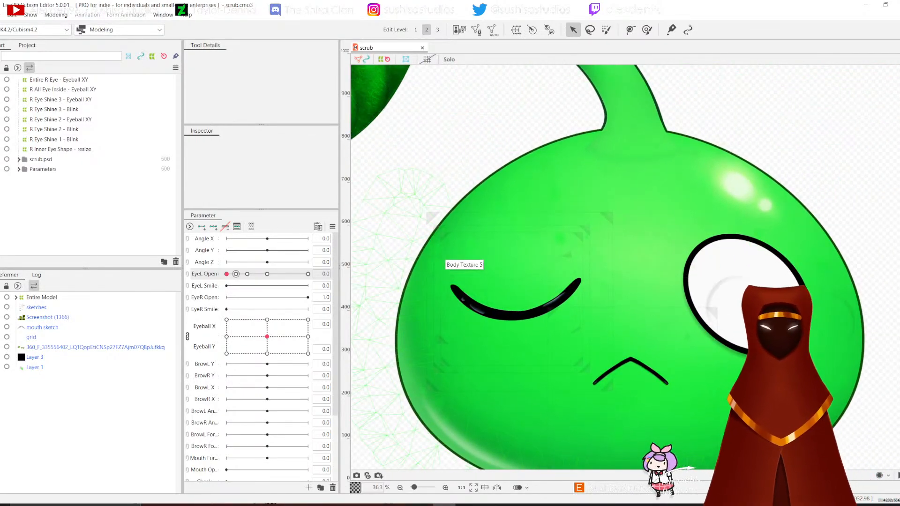
pyautogui.moveTo(236, 273)
pyautogui.mouseDown()
pyautogui.moveTo(294, 273)
pyautogui.moveTo(227, 274)
pyautogui.moveTo(307, 273)
pyautogui.moveTo(227, 274)
pyautogui.mouseUp()
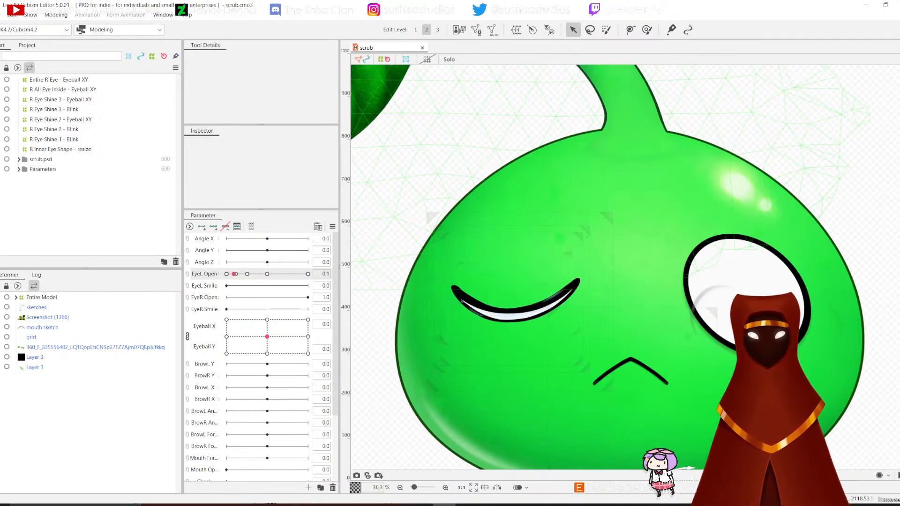
pyautogui.moveTo(226, 274); pyautogui.dragTo(308, 274)
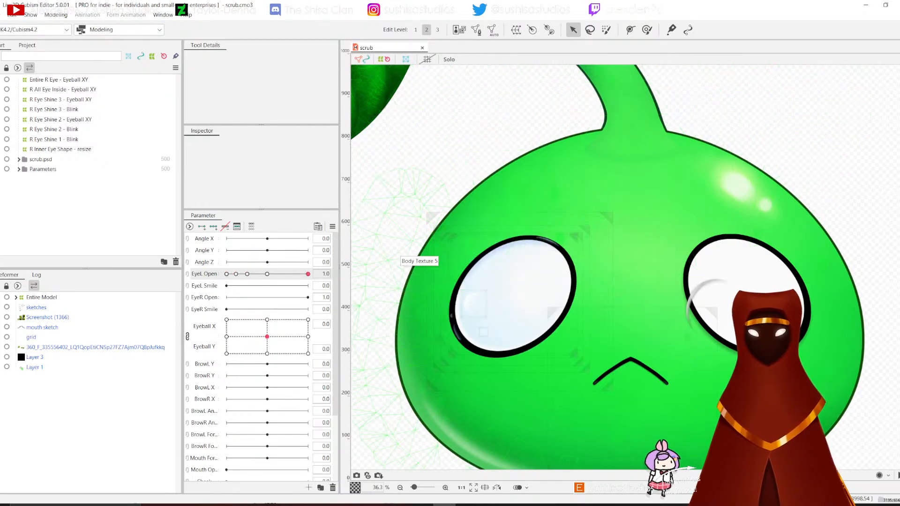
pyautogui.moveTo(267, 337)
pyautogui.mouseDown()
pyautogui.moveTo(295, 355)
pyautogui.moveTo(253, 320)
pyautogui.moveTo(305, 326)
pyautogui.moveTo(283, 334)
pyautogui.moveTo(287, 345)
pyautogui.moveTo(273, 330)
pyautogui.moveTo(277, 337)
pyautogui.mouseUp()
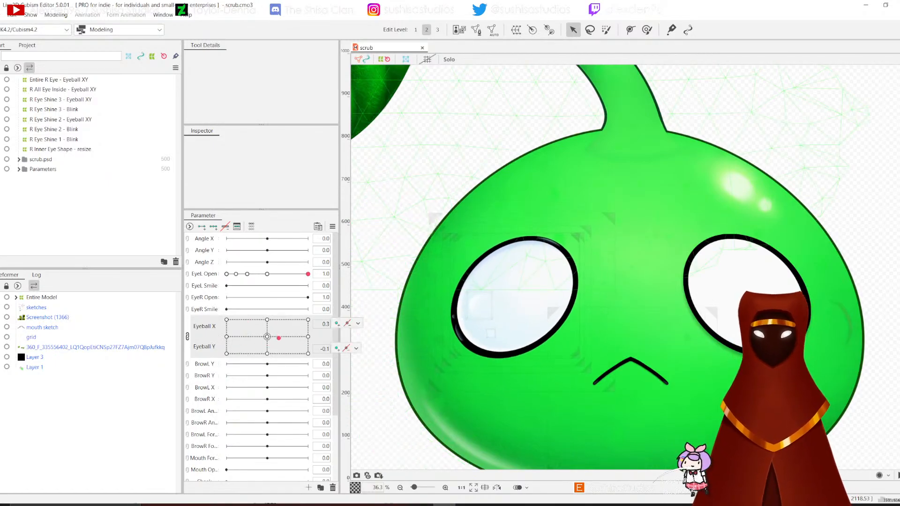
pyautogui.click(267, 337)
# Step: Duplicate the R Eye Shadow art mesh of the unrigged eye in the Left Eye part
pyautogui.scroll(5, 735, 346)
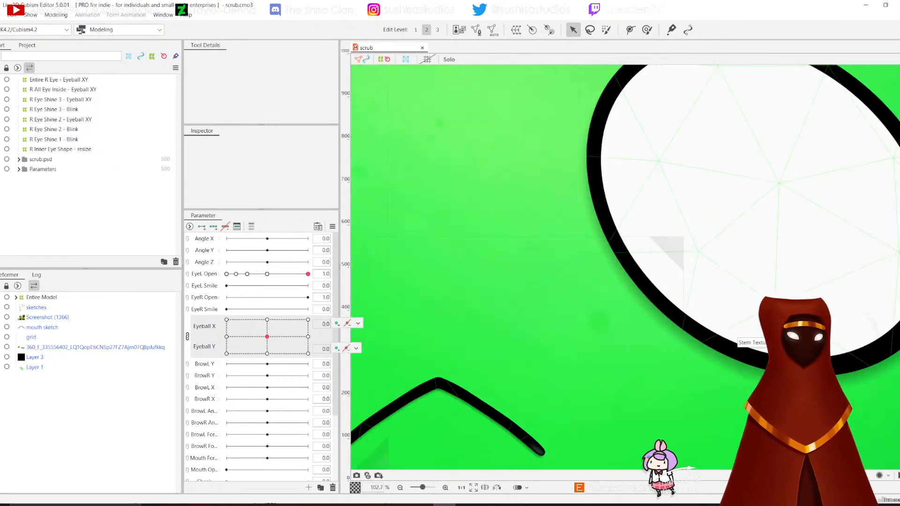
pyautogui.click(735, 338)
pyautogui.scroll(-7, 721, 335)
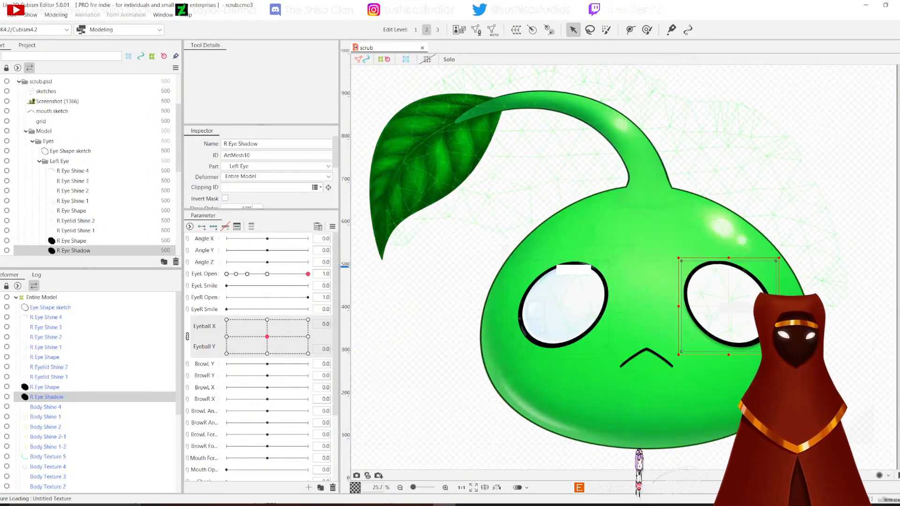
pyautogui.hotkey('ctrl', 'v')
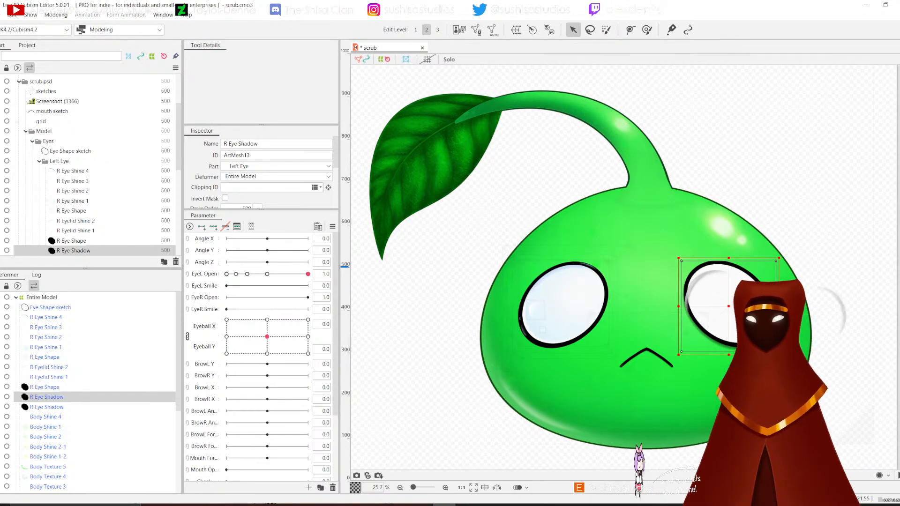
# Step: Reflect the duplicated R Eye Shadow horizontally and align it over the rigged eye
pyautogui.click(56, 15)
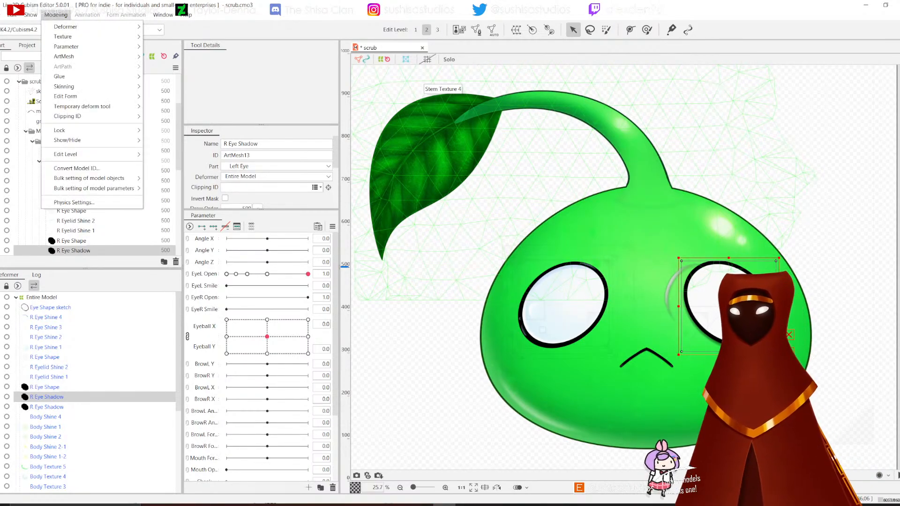
pyautogui.moveTo(66, 46)
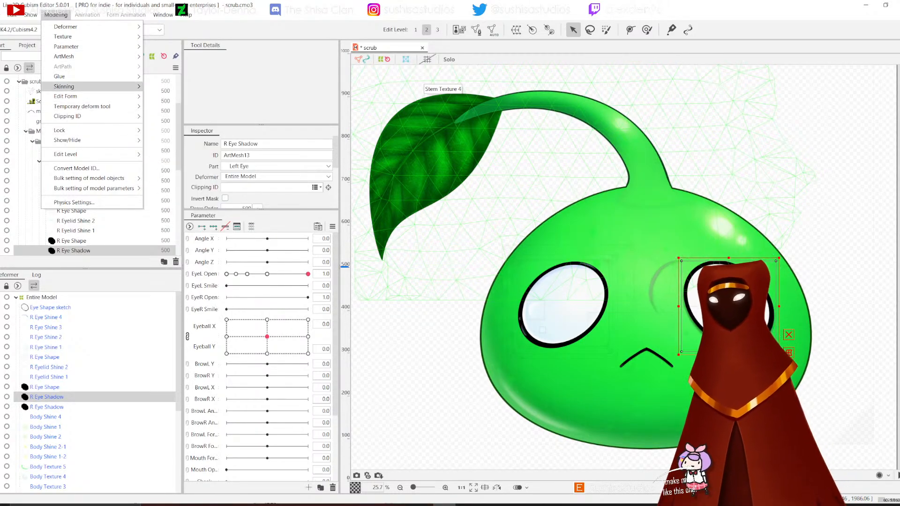
pyautogui.moveTo(65, 97)
pyautogui.click(165, 97)
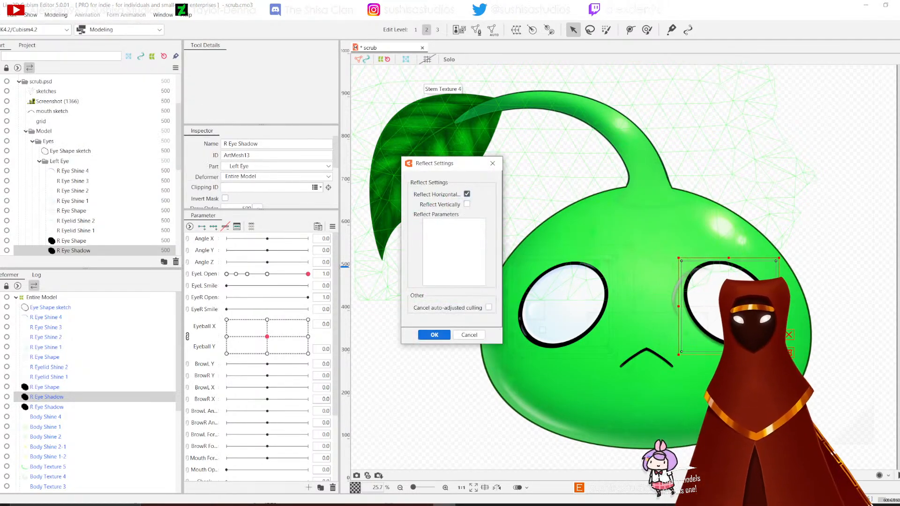
pyautogui.press('Return')
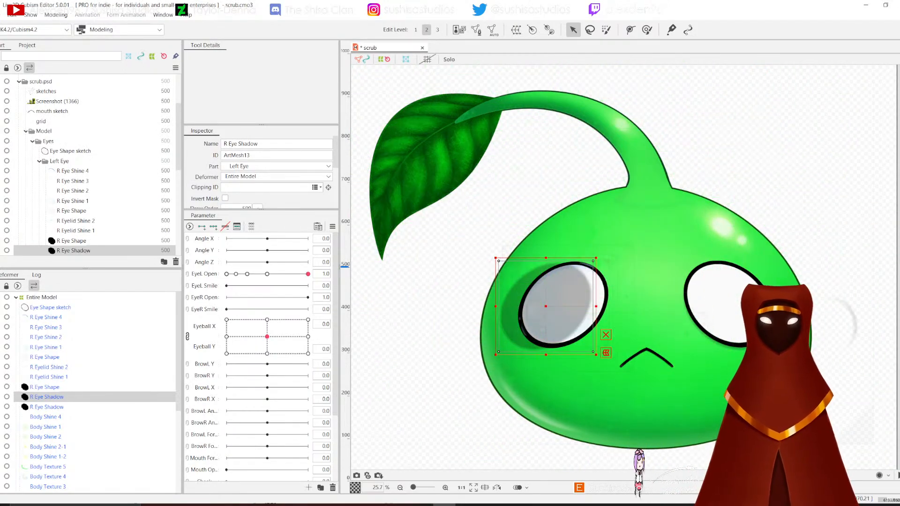
pyautogui.moveTo(557, 311); pyautogui.dragTo(562, 314)
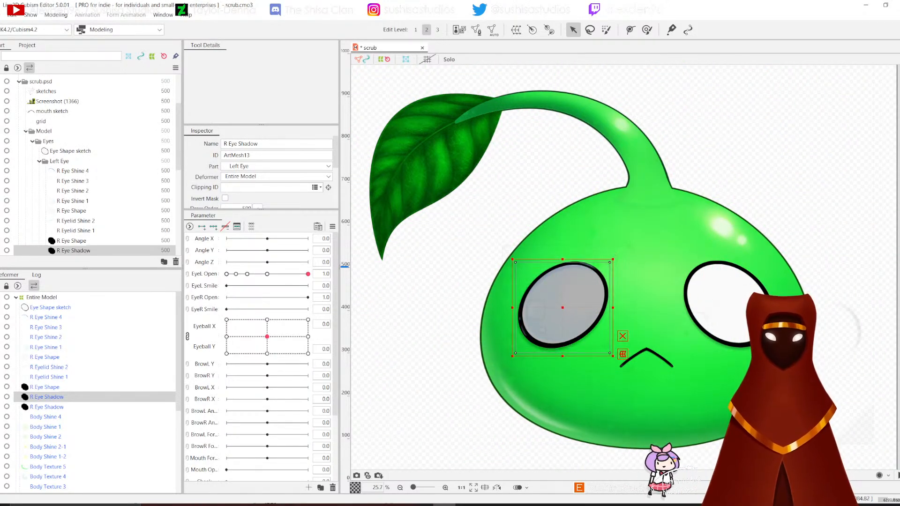
# Step: Generate an automatic mesh for the reflected R Eye Shadow with the Deformation (Heavy) preset
pyautogui.click(492, 30)
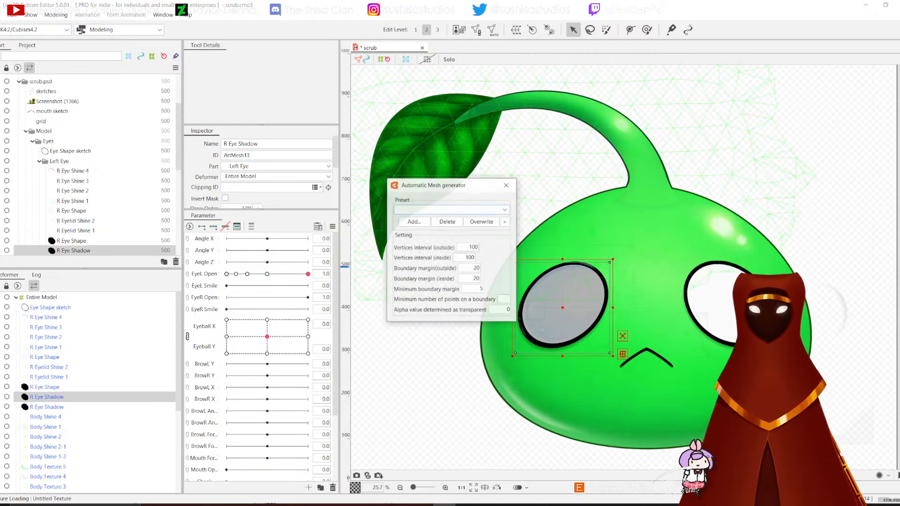
pyautogui.click(479, 209)
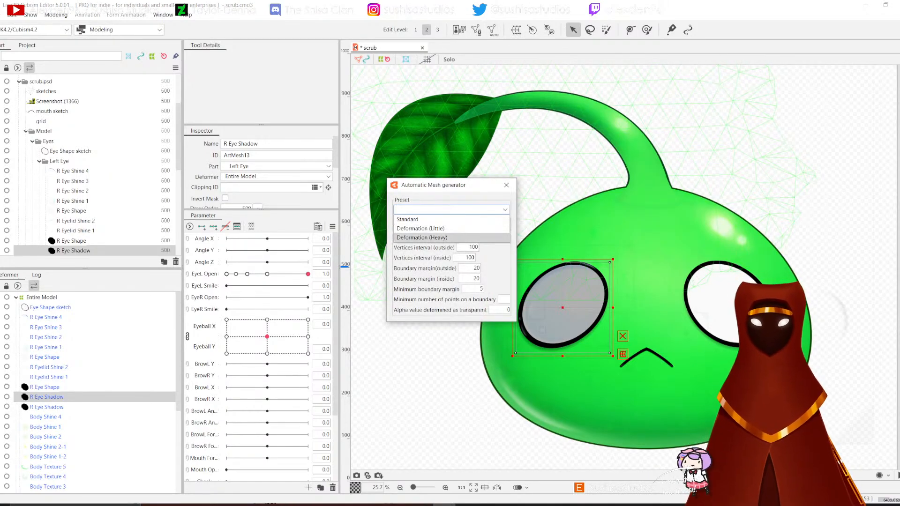
pyautogui.click(422, 237)
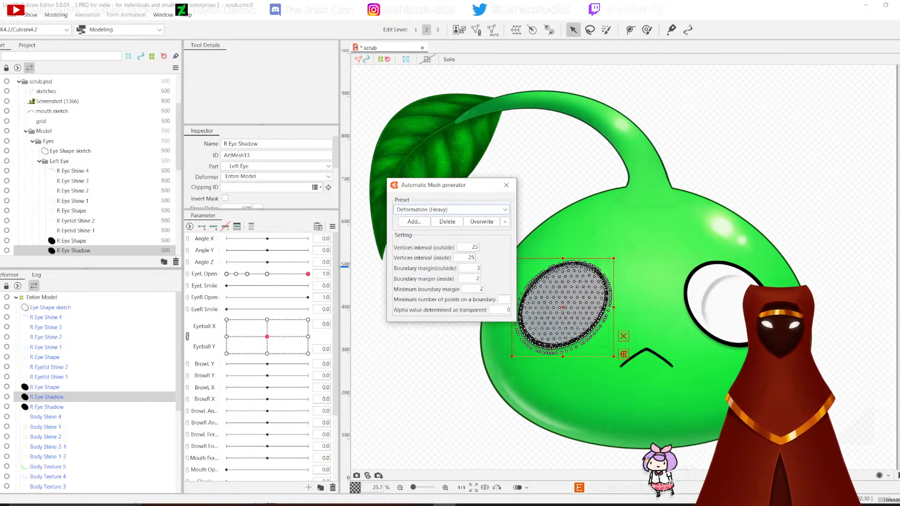
pyautogui.click(506, 185)
# Step: Move the reflected R Eye Shadow out of the Left Eye part to just below R Eye Shape in the Eyes part
pyautogui.scroll(-1, 89, 164)
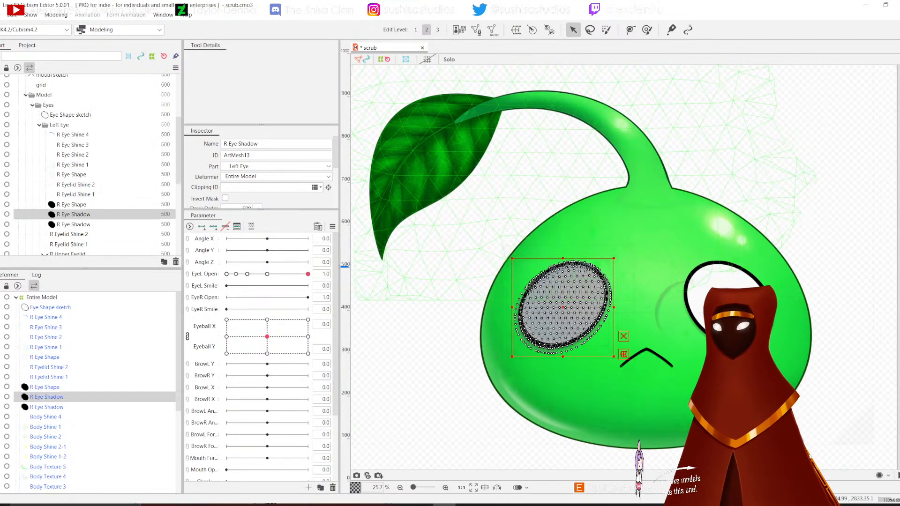
pyautogui.scroll(-3, 89, 164)
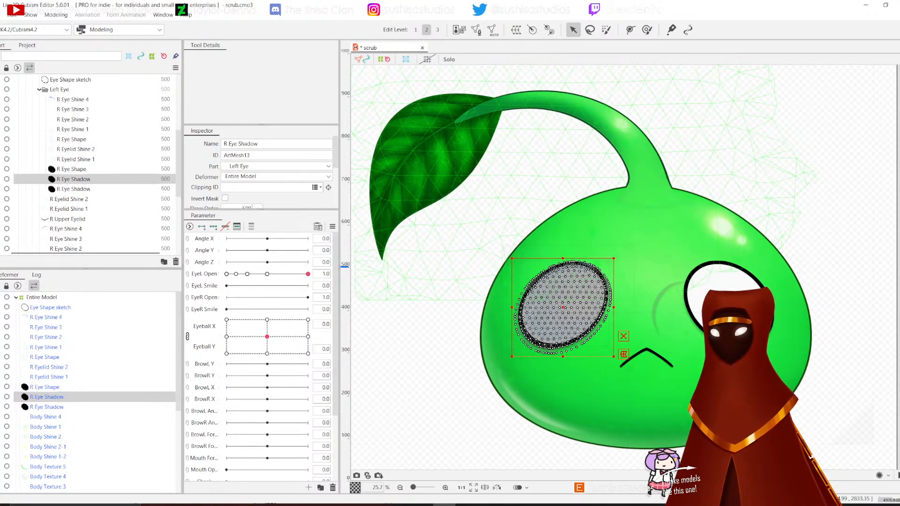
pyautogui.moveTo(73, 252); pyautogui.dragTo(73, 214)
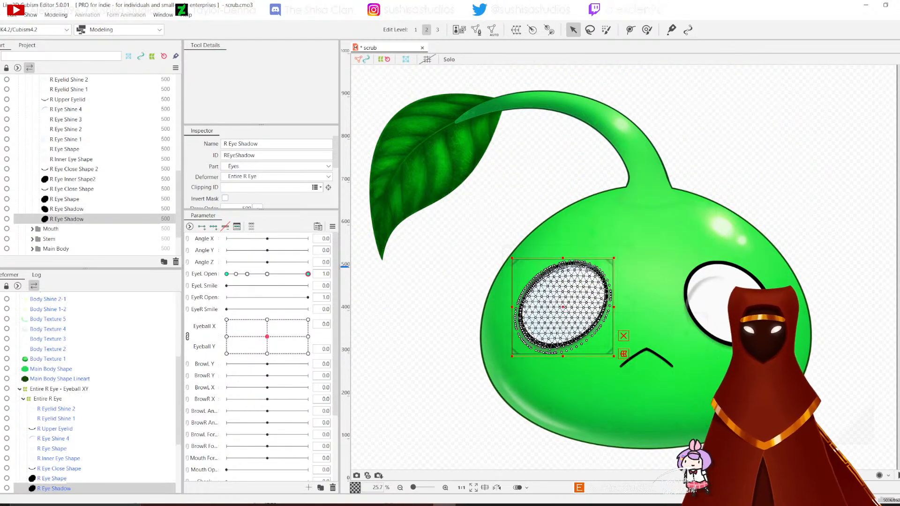
pyautogui.moveTo(563, 307); pyautogui.dragTo(521, 253)
pyautogui.click(492, 30)
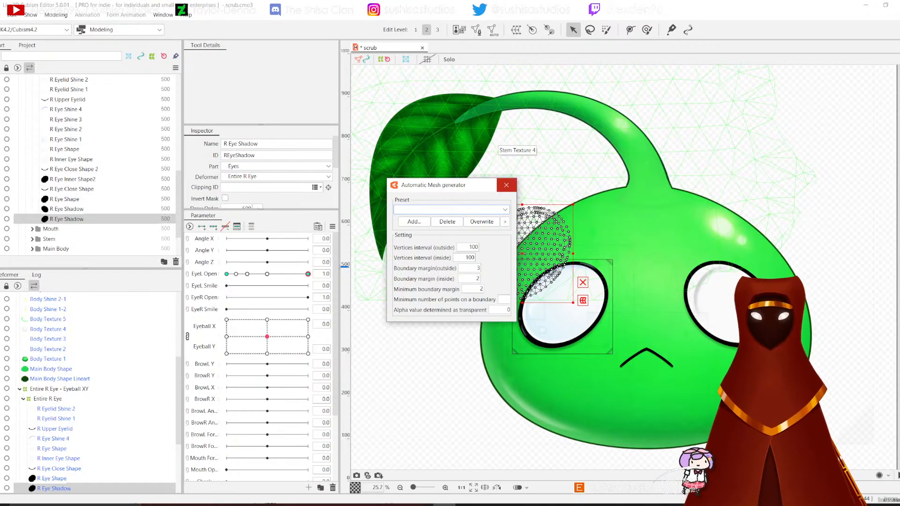
pyautogui.click(506, 185)
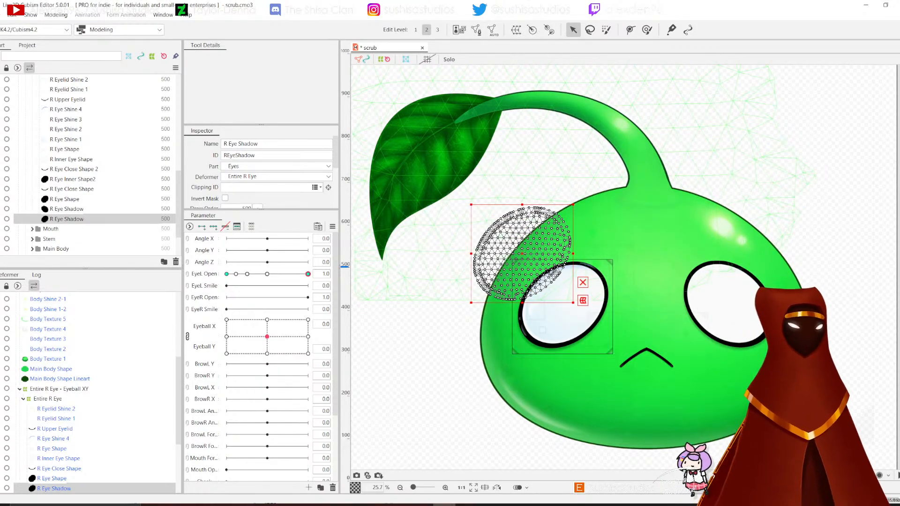
pyautogui.click(476, 30)
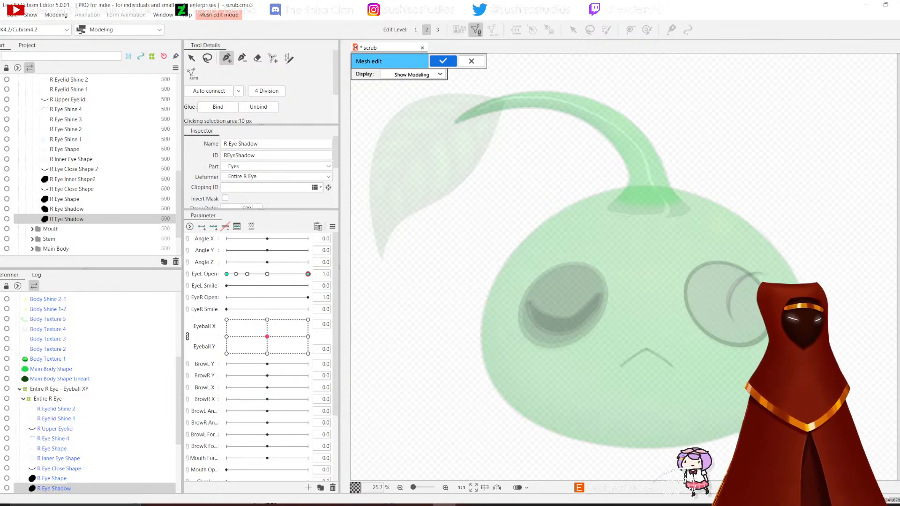
pyautogui.click(471, 61)
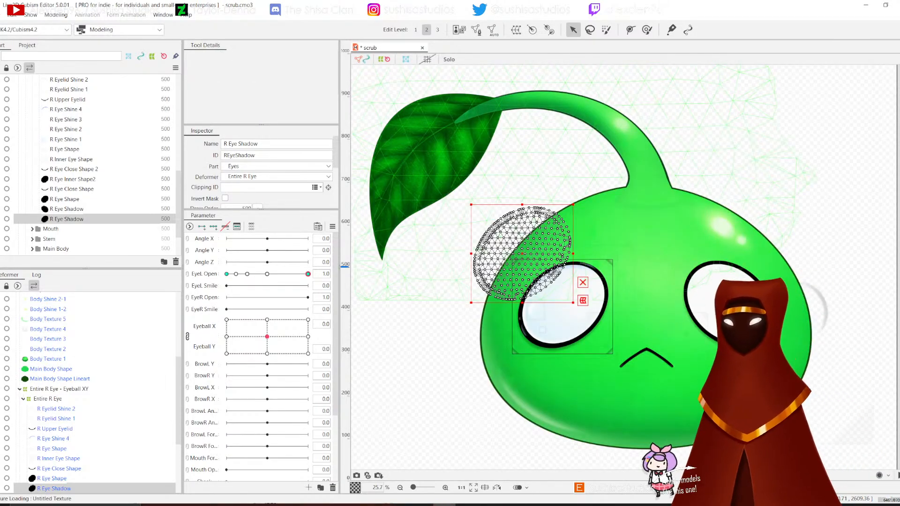
# Step: Delete the original R Eye Shadow with ID REyeShadow from the Eyes part
pyautogui.hotkey('ctrl', 't')
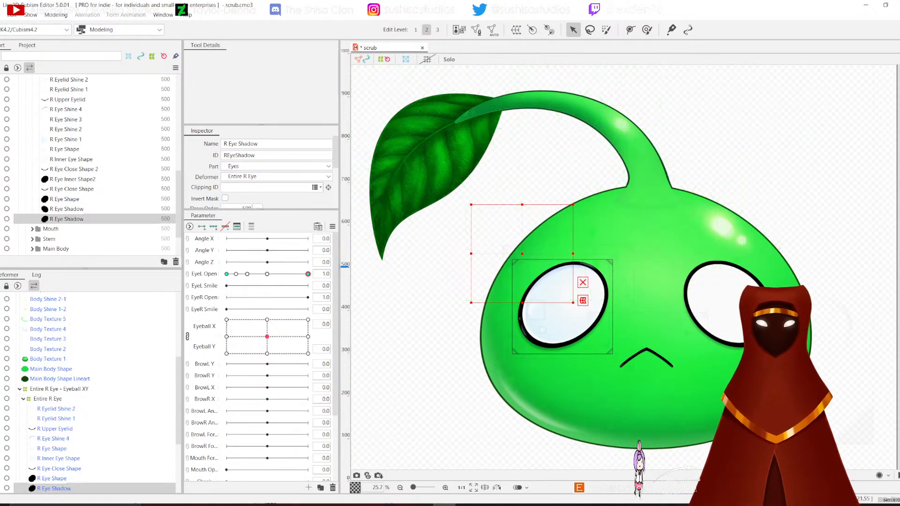
pyautogui.rightClick(64, 220)
pyautogui.click(89, 304)
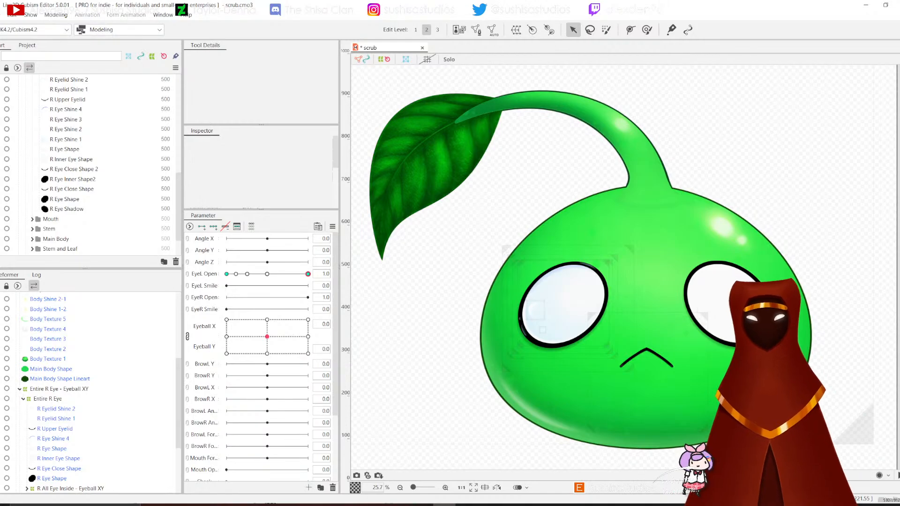
# Step: Parent the remaining R Eye Shadow to the Entire R Eye deformer
pyautogui.click(560, 319)
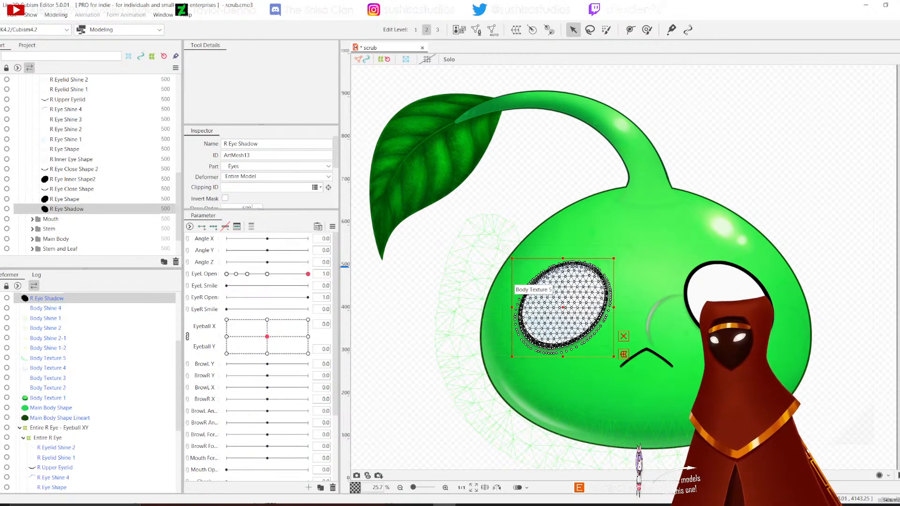
pyautogui.moveTo(46, 298); pyautogui.dragTo(48, 437)
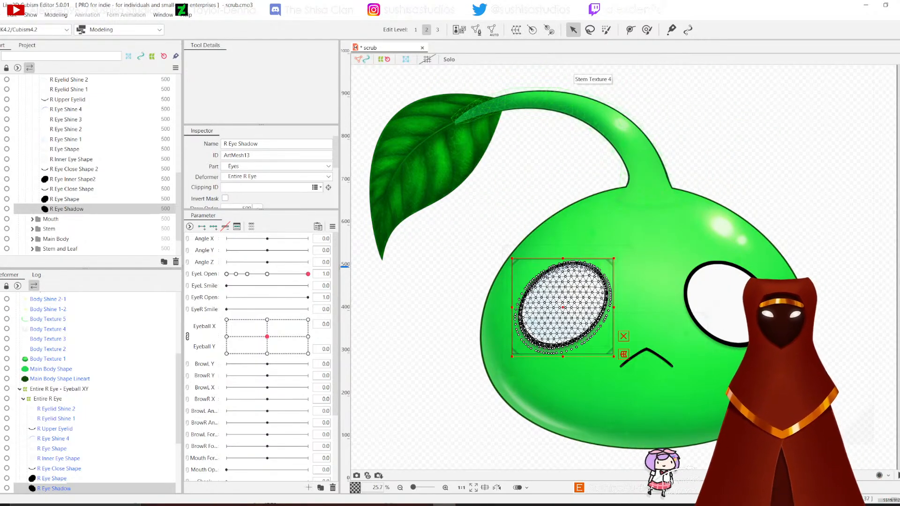
# Step: Create a warp deformer named "R Eye Shadow - Blink" as parent of R Eye Shadow, with Root Part as the destination part
pyautogui.scroll(-4, 96, 394)
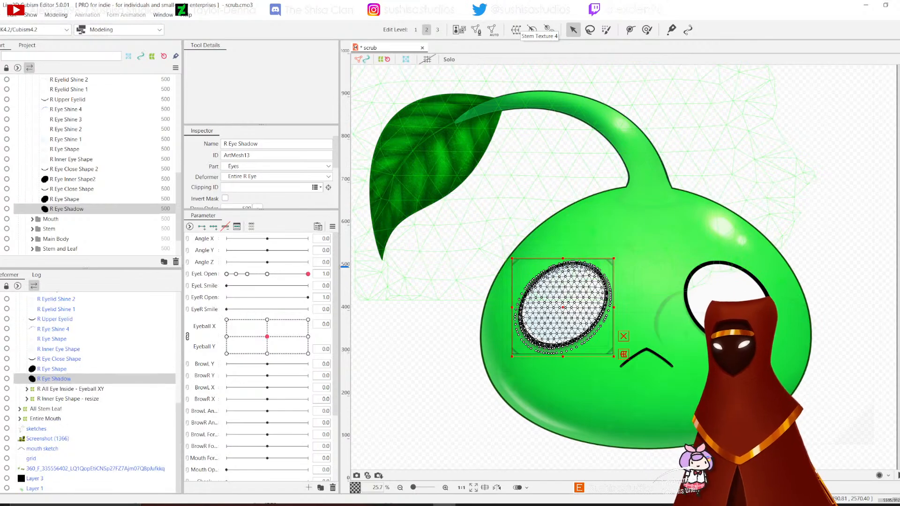
pyautogui.click(516, 30)
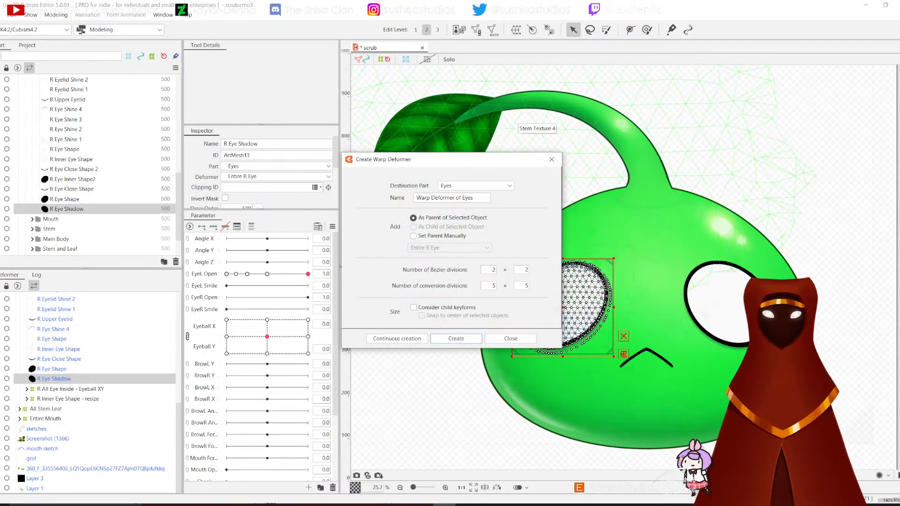
pyautogui.click(476, 186)
pyautogui.click(464, 195)
pyautogui.click(466, 198)
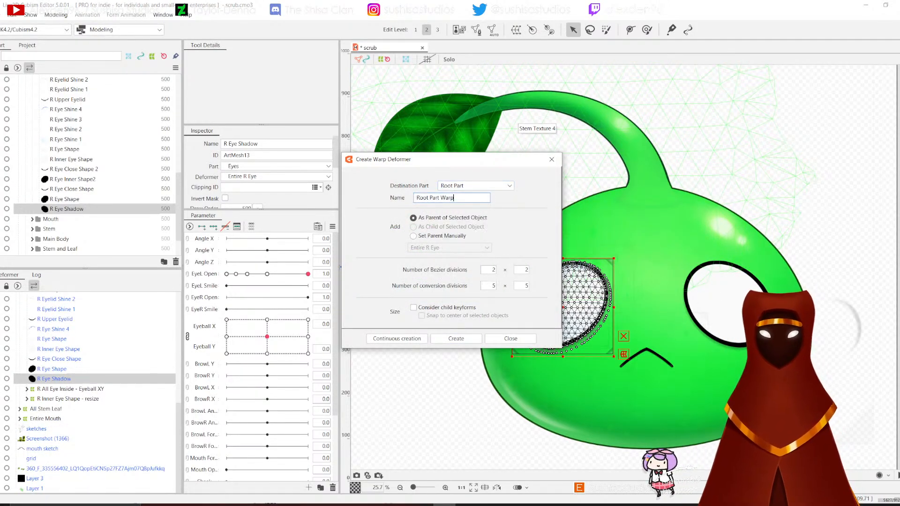
pyautogui.hotkey('ctrl', 'a')
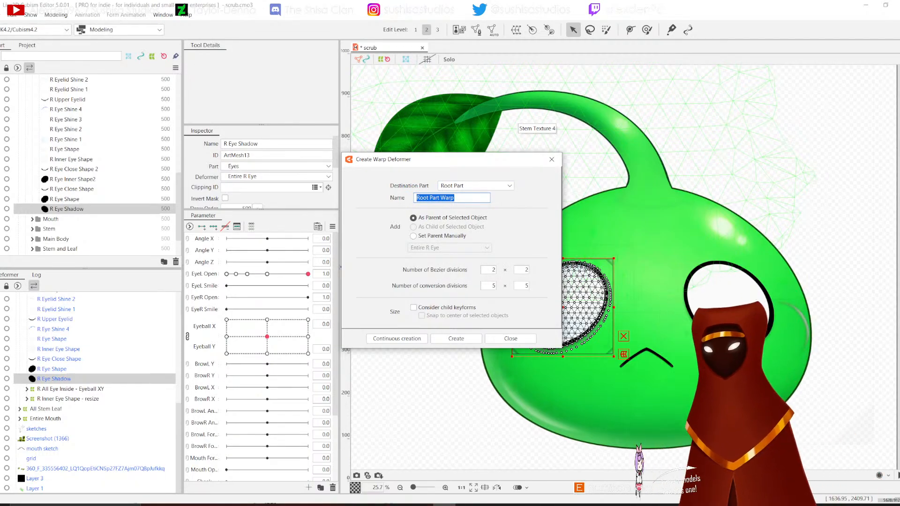
pyautogui.write('R Eye SHadow')
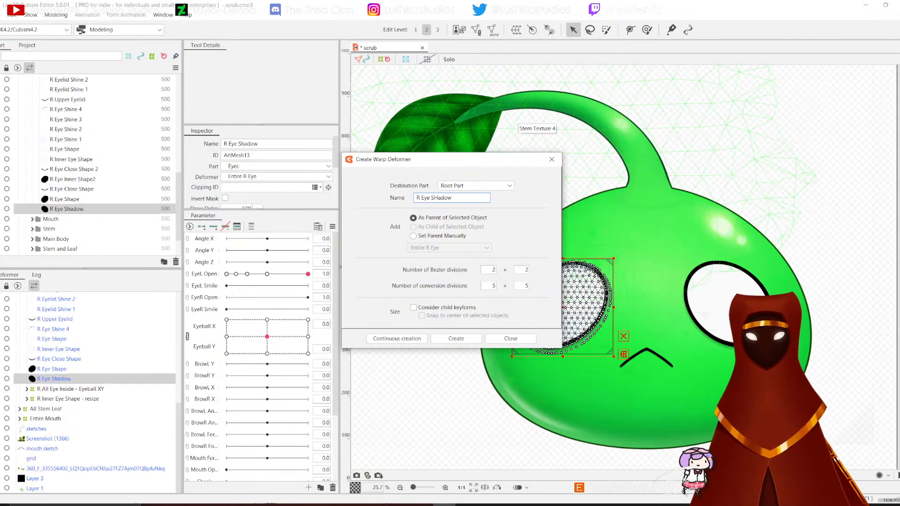
pyautogui.press('BackSpace')
pyautogui.press('BackSpace')
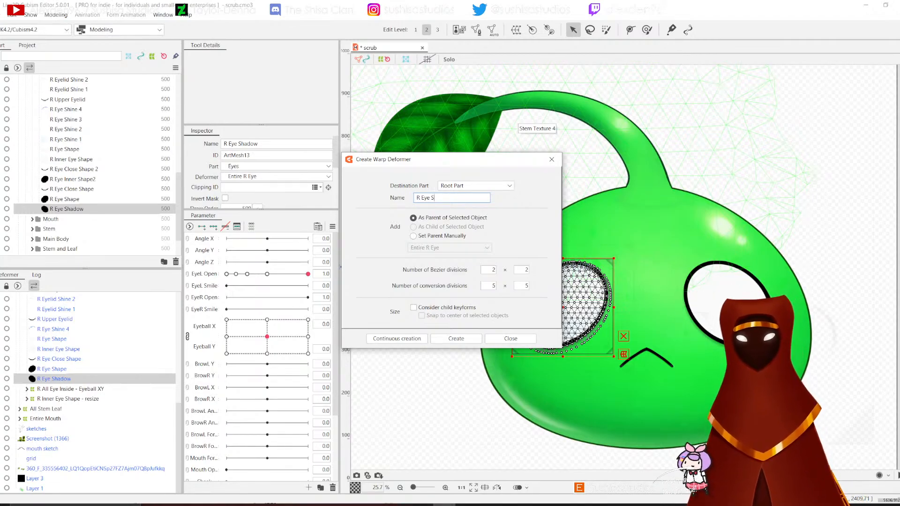
pyautogui.write('hadow')
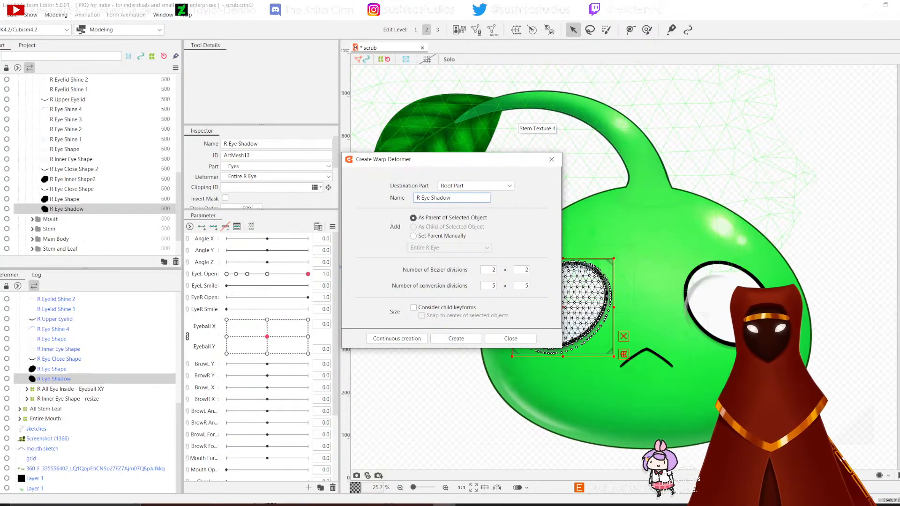
pyautogui.write(' - Bl')
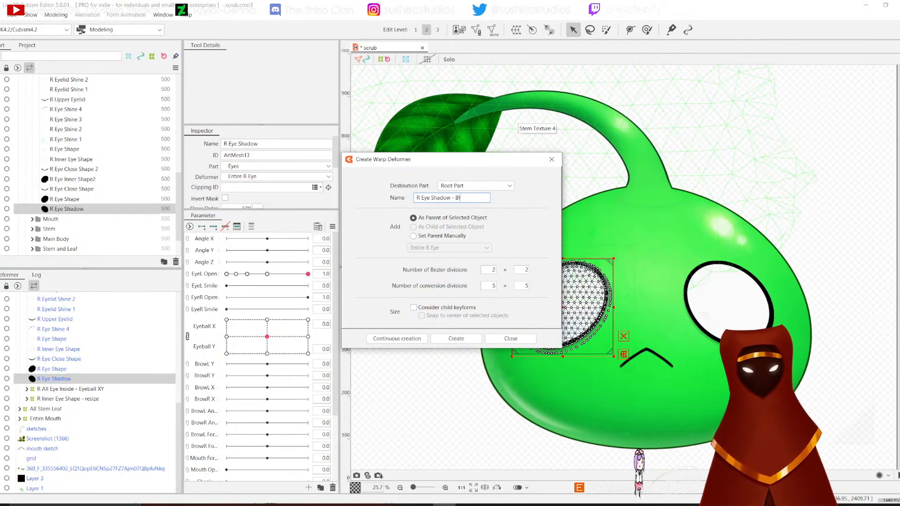
pyautogui.write('ink')
pyautogui.press('Return')
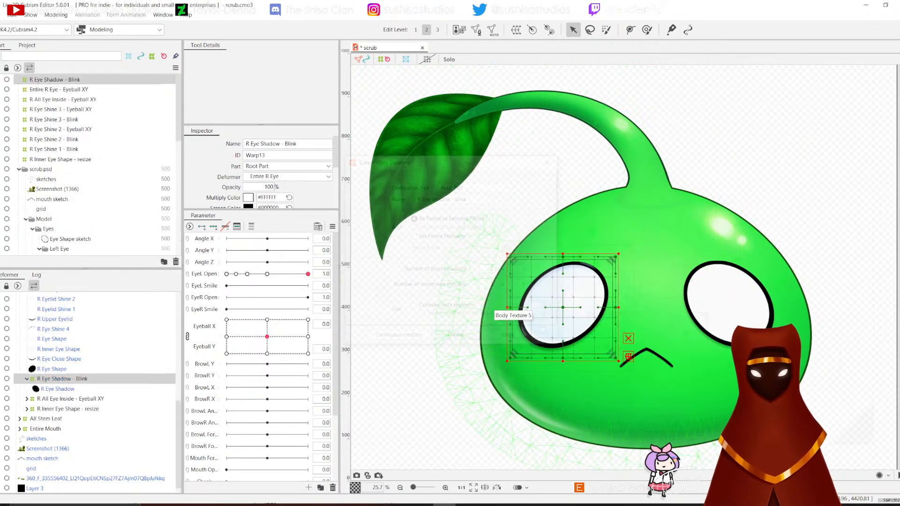
# Step: Set the R Eye Shadow - Blink deformer's Bezier Edit Type to Smooth3
pyautogui.scroll(-5, 286, 180)
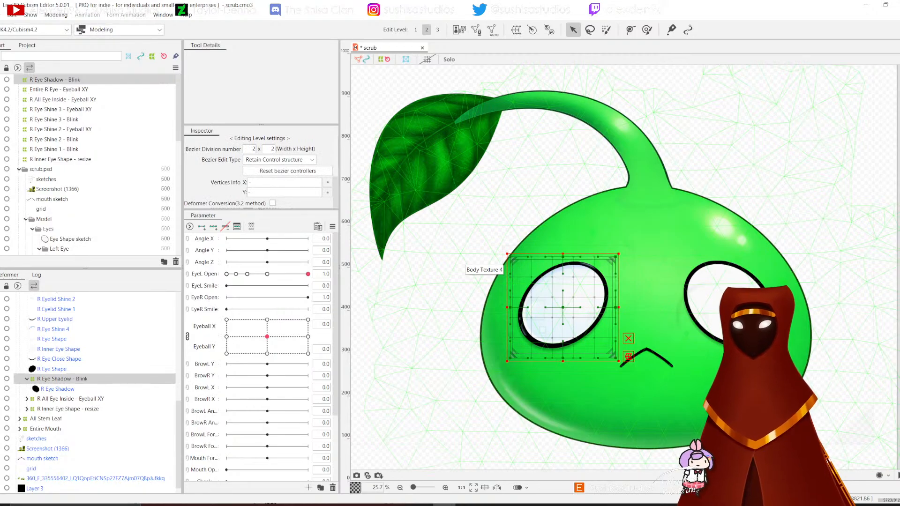
pyautogui.click(280, 160)
pyautogui.click(257, 188)
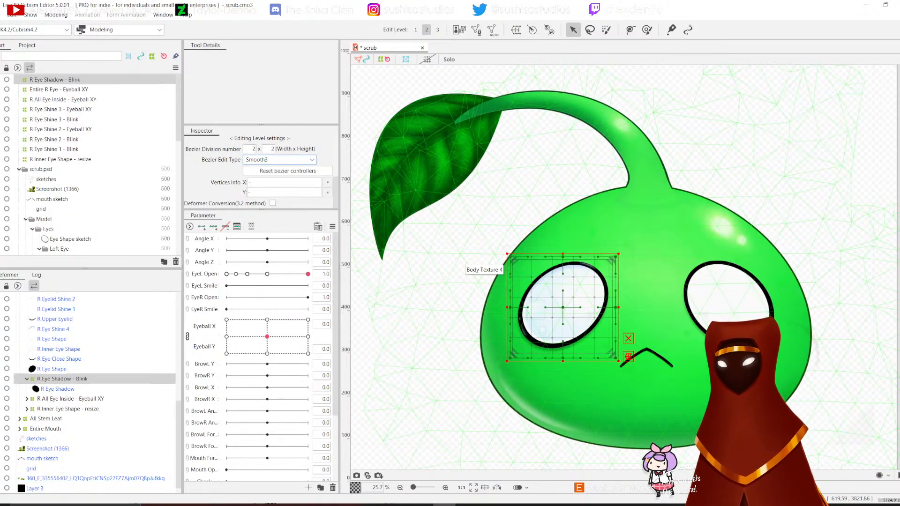
# Step: Key the shadow's warp deformer on EyeL Open and, at value 0, lower its top edge and upper corners toward the closed eyelid
pyautogui.moveTo(308, 273); pyautogui.dragTo(226, 273)
pyautogui.scroll(4, 558, 311)
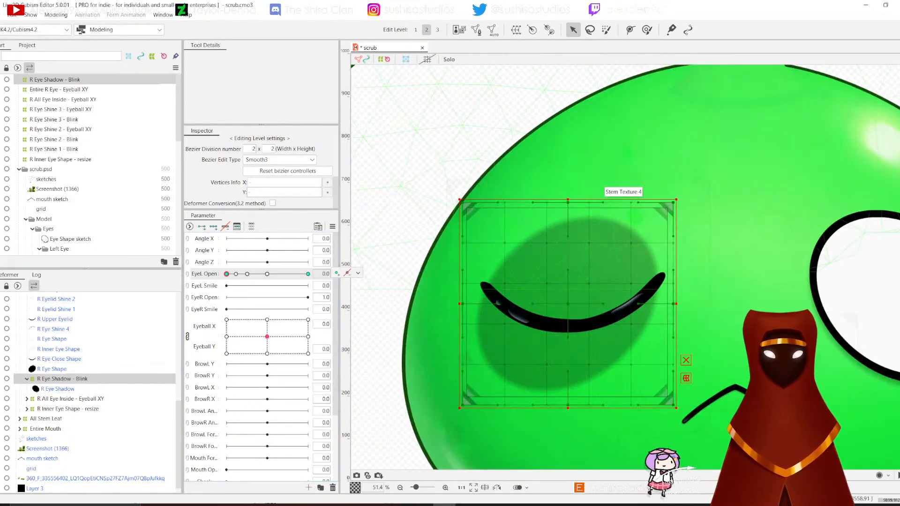
pyautogui.moveTo(567, 203); pyautogui.dragTo(560, 258)
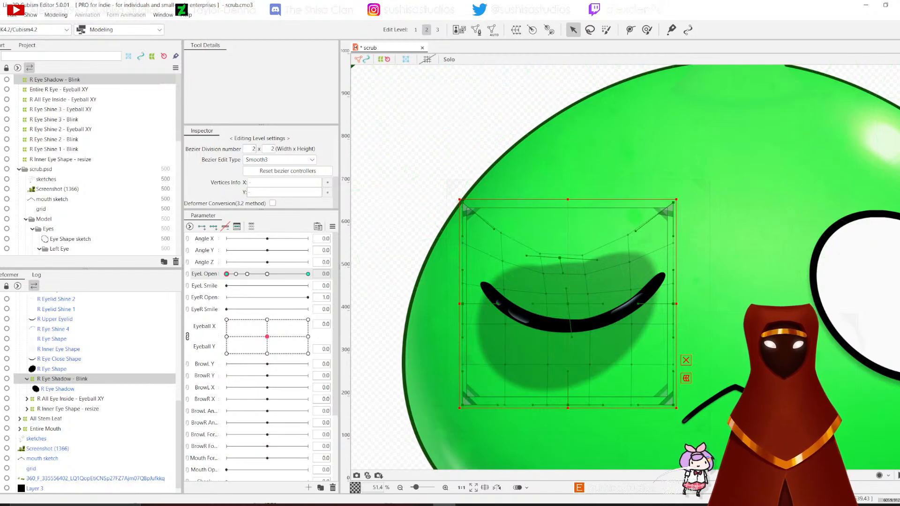
pyautogui.moveTo(463, 203); pyautogui.dragTo(461, 267)
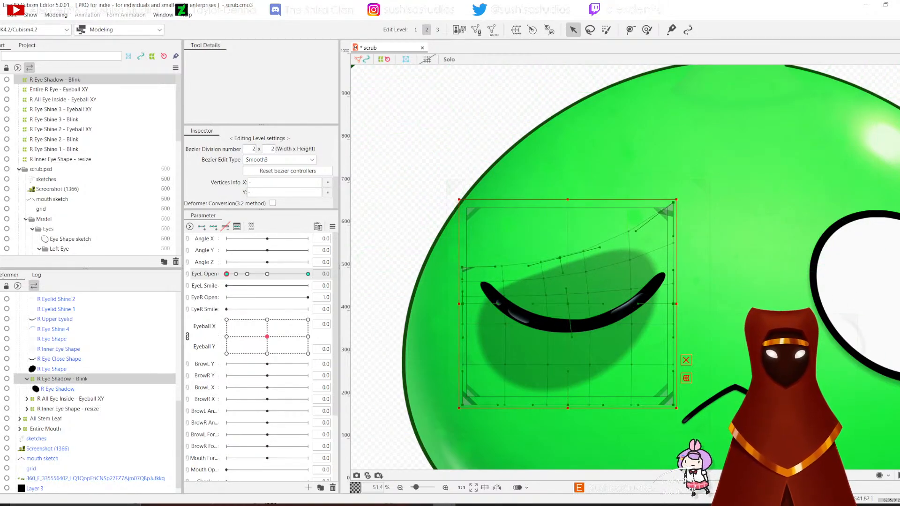
pyautogui.moveTo(671, 207); pyautogui.dragTo(671, 260)
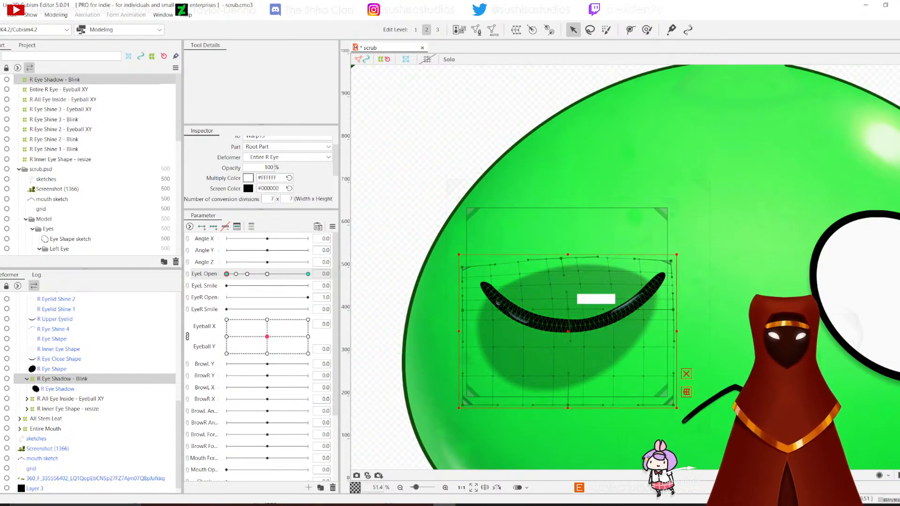
# Step: Raise the warp deformer's bottom edge and lower corners toward the closed eyelid and bow its sides slightly outward
pyautogui.moveTo(463, 404); pyautogui.dragTo(472, 369)
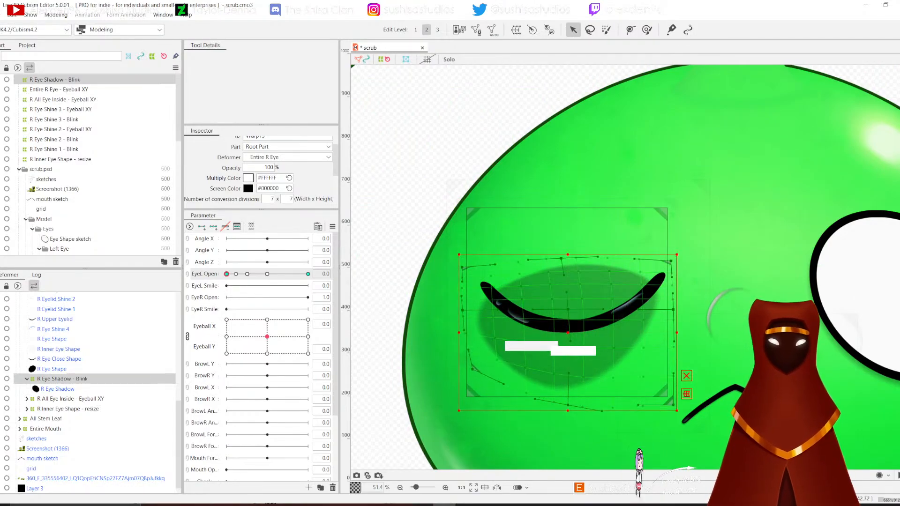
pyautogui.moveTo(568, 404); pyautogui.dragTo(573, 370)
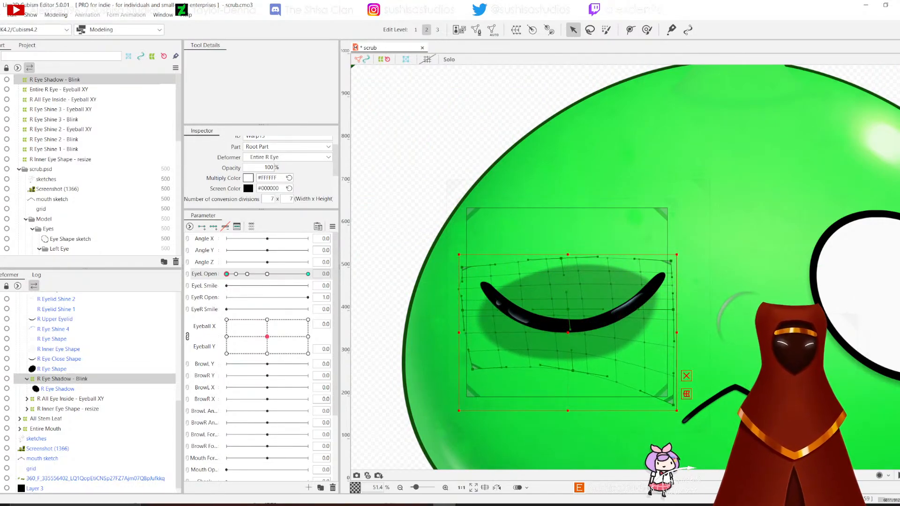
pyautogui.moveTo(462, 288); pyautogui.dragTo(458, 289)
pyautogui.moveTo(674, 405); pyautogui.dragTo(670, 365)
pyautogui.moveTo(673, 309); pyautogui.dragTo(678, 286)
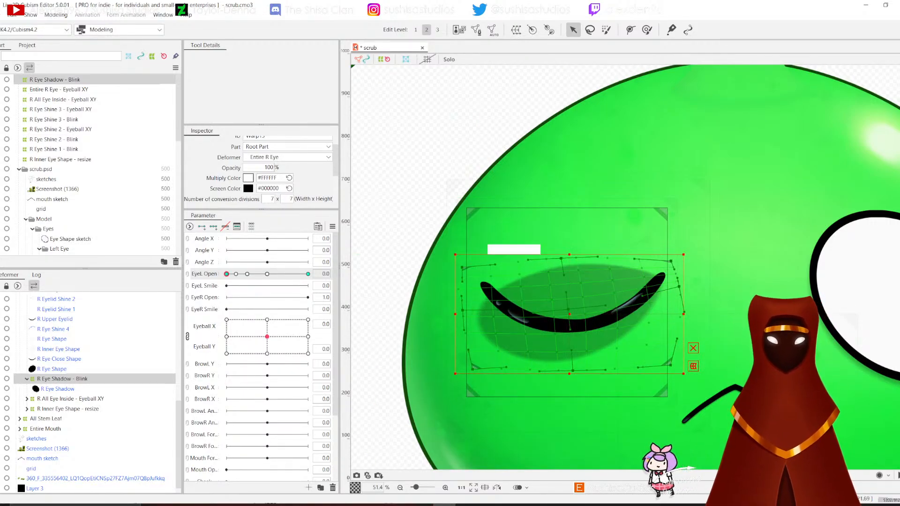
# Step: Tighten the deformer's sides, lower corners and top centre around the closed eyelid, then check the blink at EyeL Open 0.3 and 1.0
pyautogui.moveTo(463, 311); pyautogui.dragTo(464, 278)
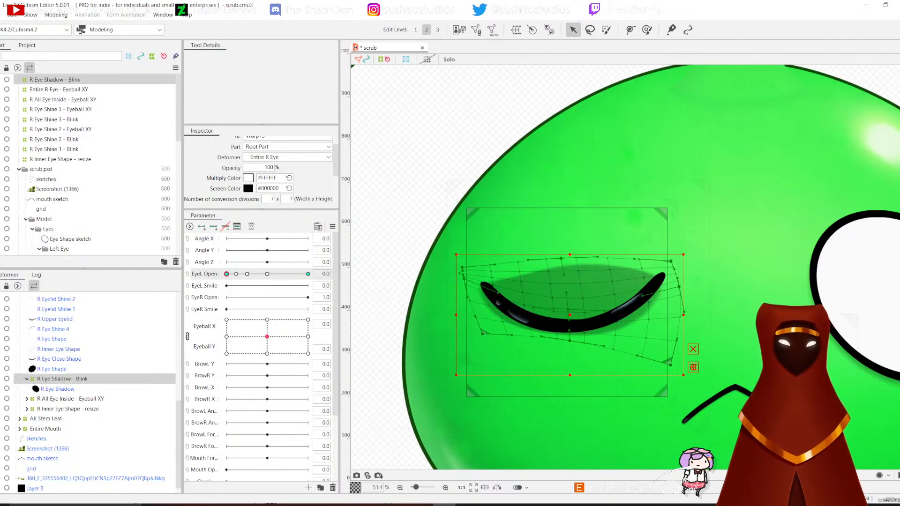
pyautogui.moveTo(670, 370); pyautogui.dragTo(675, 340)
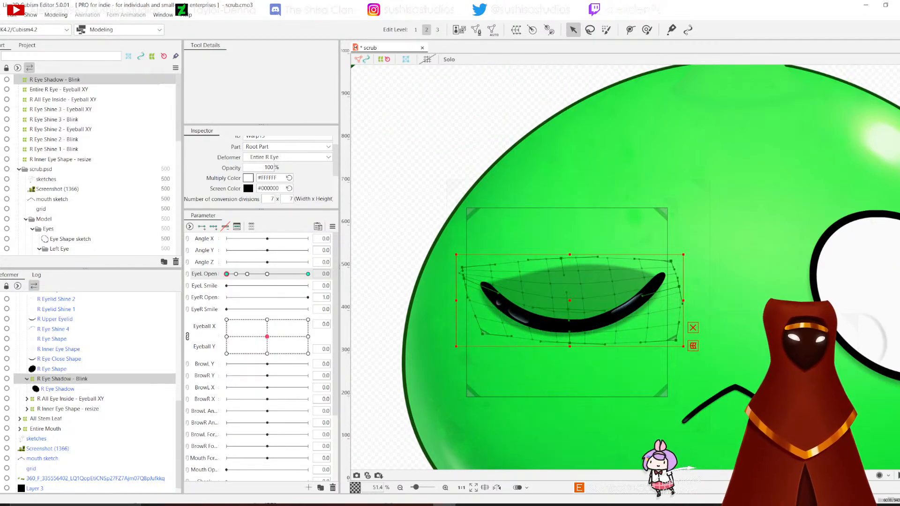
pyautogui.moveTo(679, 286); pyautogui.dragTo(684, 277)
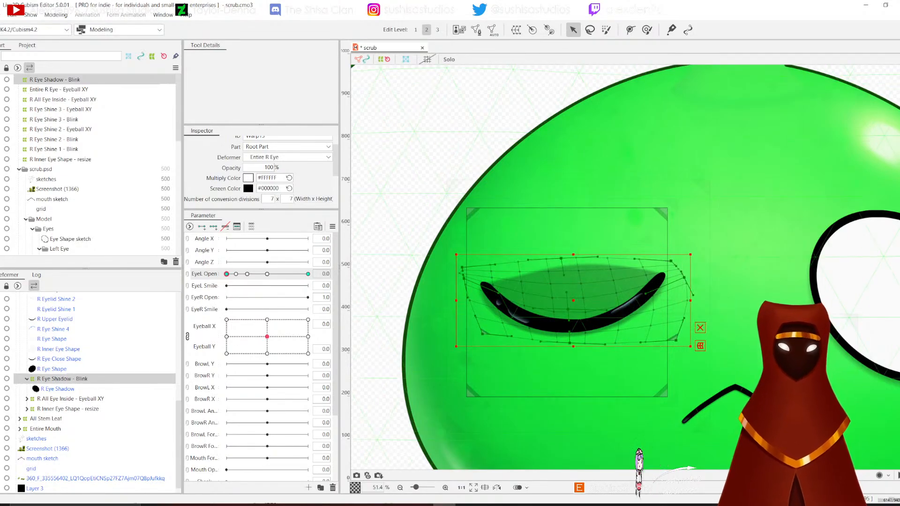
pyautogui.moveTo(561, 258)
pyautogui.mouseDown()
pyautogui.moveTo(562, 276)
pyautogui.moveTo(561, 265)
pyautogui.mouseUp()
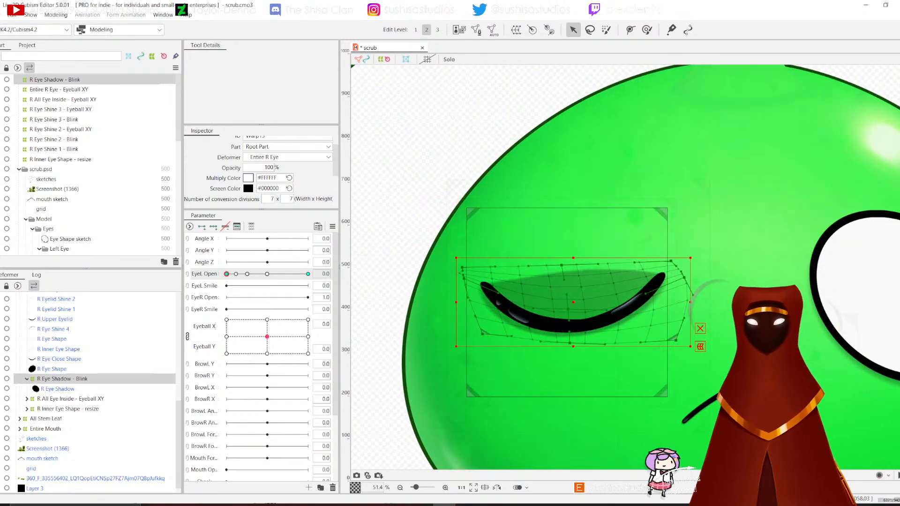
pyautogui.moveTo(226, 274); pyautogui.dragTo(248, 274)
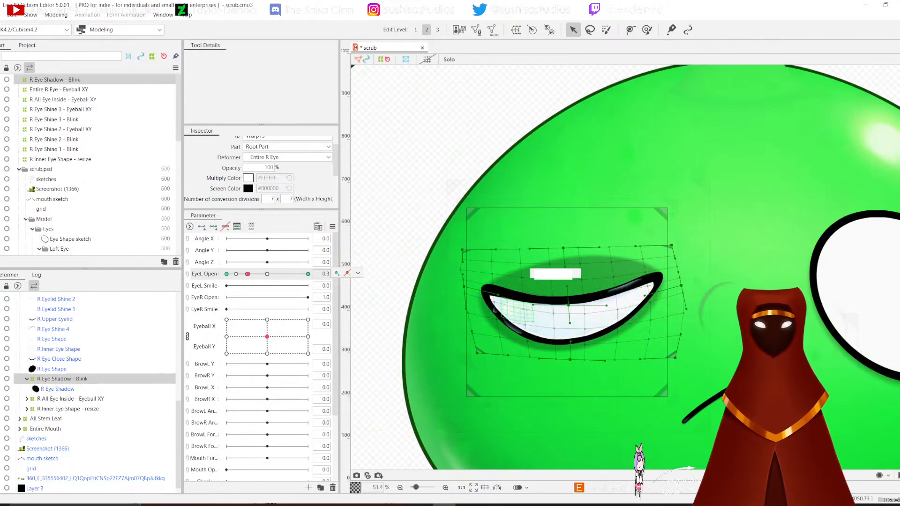
pyautogui.moveTo(248, 274); pyautogui.dragTo(308, 274)
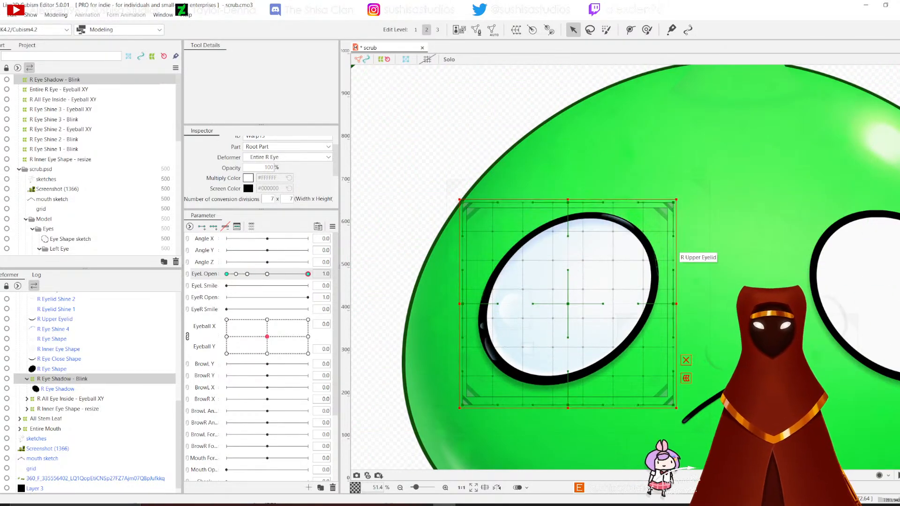
# Step: Open the R Eye Shadow mesh for editing, lasso the vertices in its upper half and delete them
pyautogui.click(476, 30)
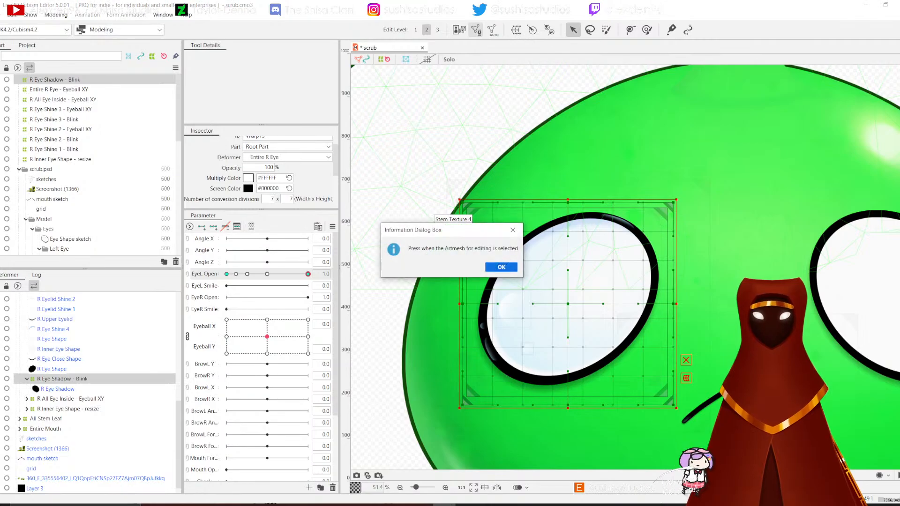
pyautogui.click(501, 267)
pyautogui.click(58, 389)
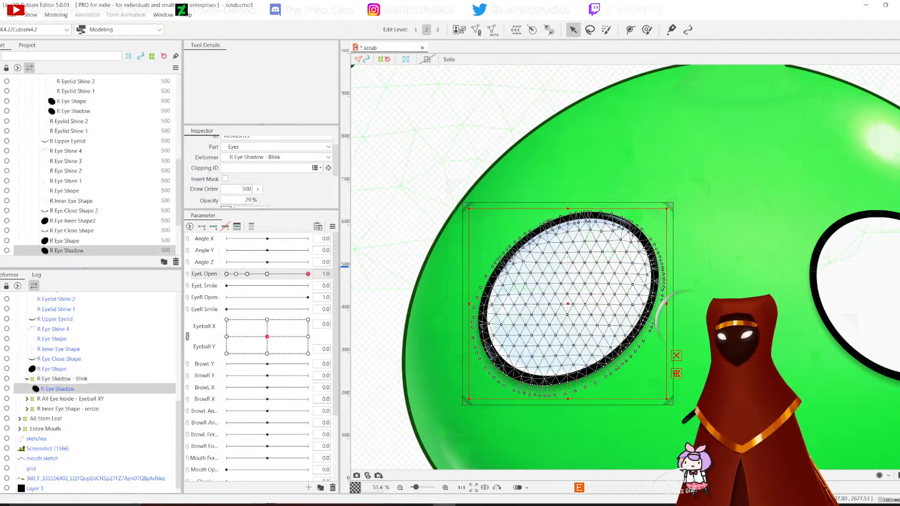
pyautogui.click(476, 30)
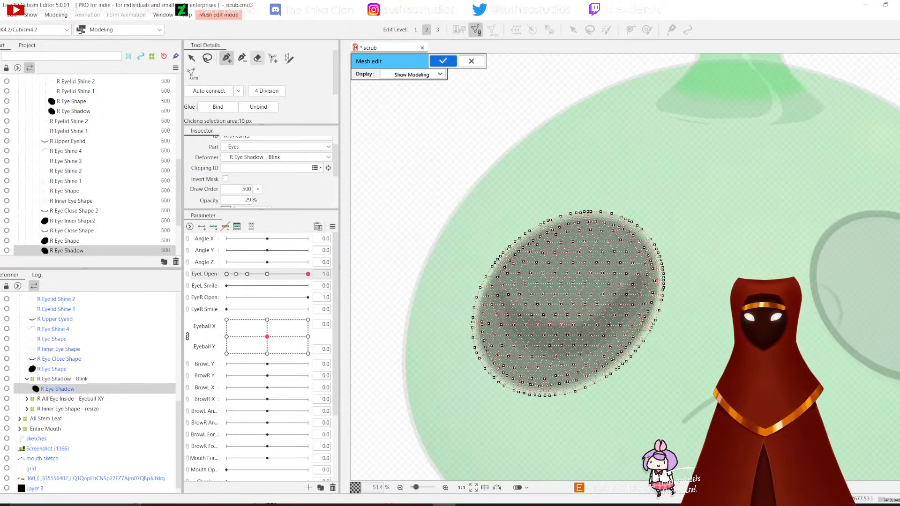
pyautogui.press('e')
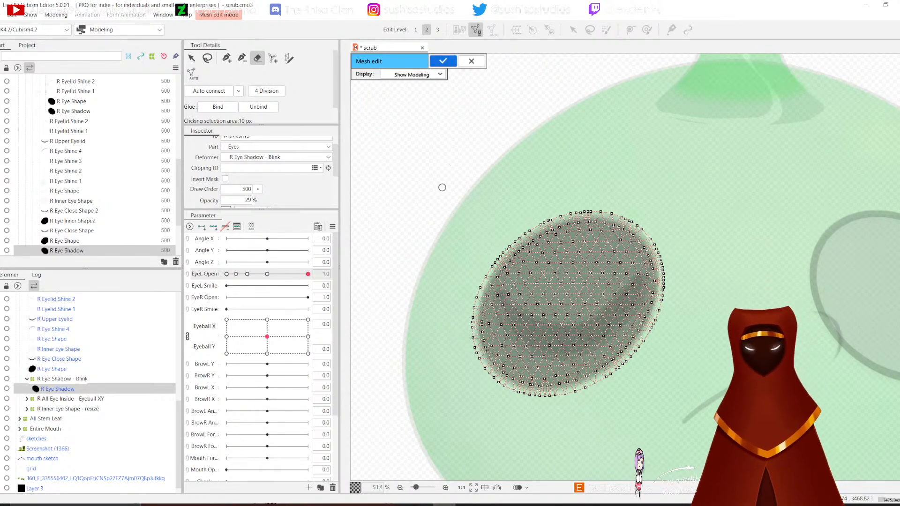
pyautogui.click(207, 57)
pyautogui.moveTo(650, 178)
pyautogui.mouseDown()
pyautogui.moveTo(511, 185)
pyautogui.moveTo(459, 253)
pyautogui.moveTo(497, 294)
pyautogui.moveTo(562, 313)
pyautogui.moveTo(623, 311)
pyautogui.moveTo(675, 262)
pyautogui.moveTo(663, 194)
pyautogui.mouseUp()
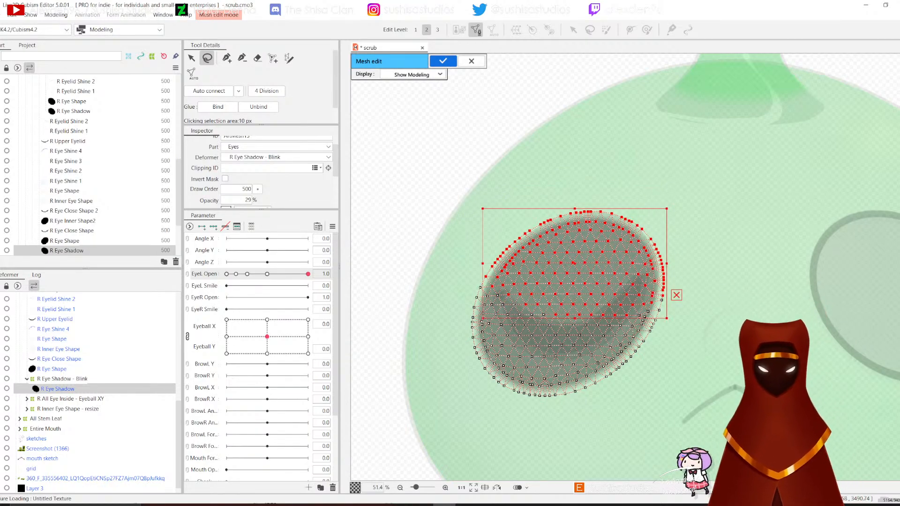
pyautogui.press('Delete')
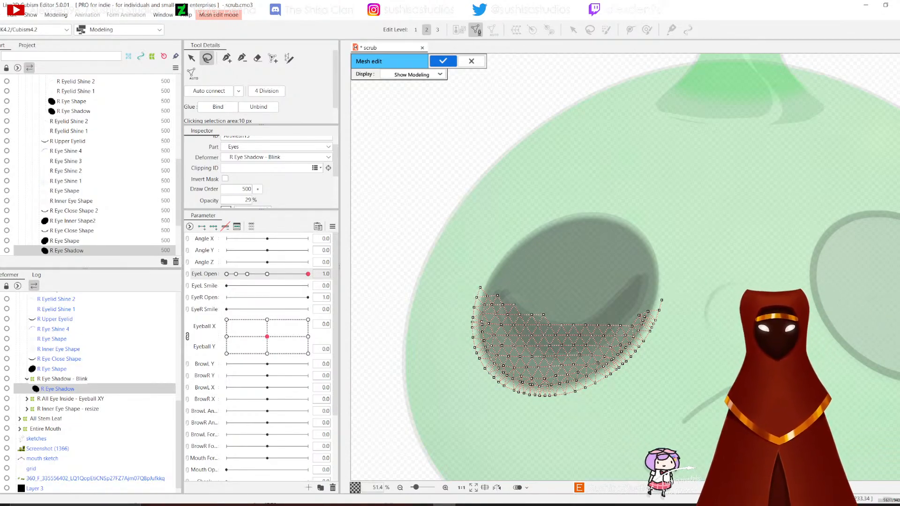
# Step: Remove the stray vertex at the upper right end of the remaining shadow mesh and apply the mesh edit
pyautogui.click(442, 62)
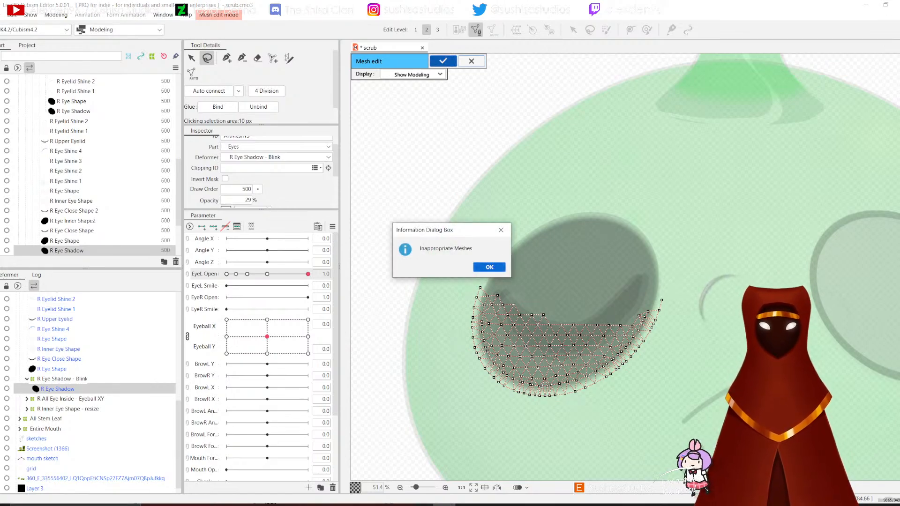
pyautogui.click(489, 267)
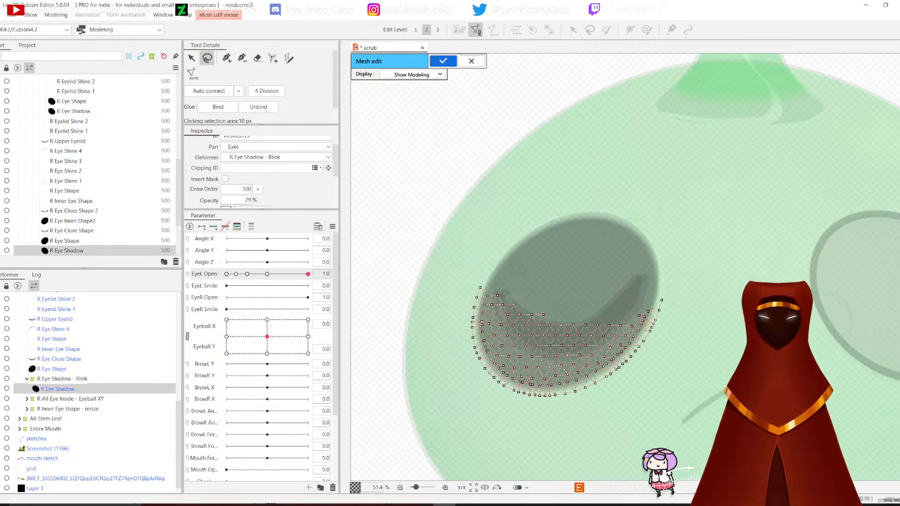
pyautogui.click(192, 58)
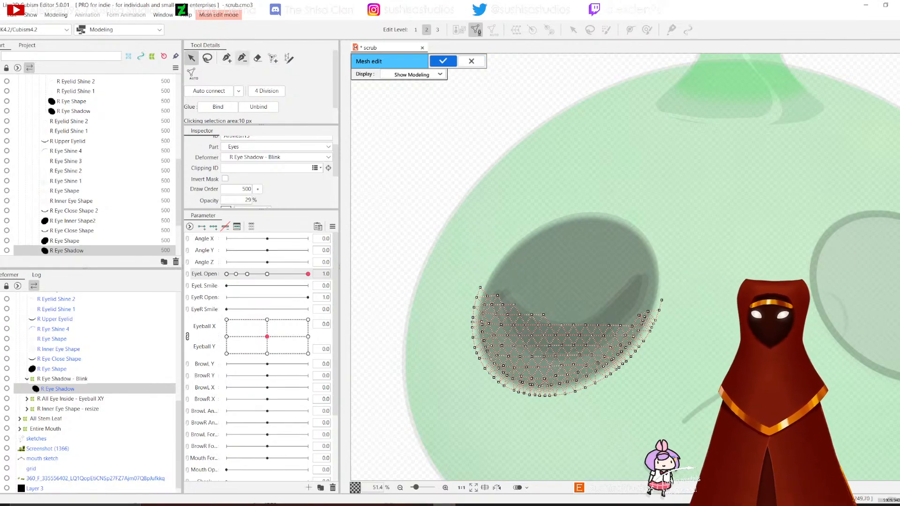
pyautogui.click(257, 57)
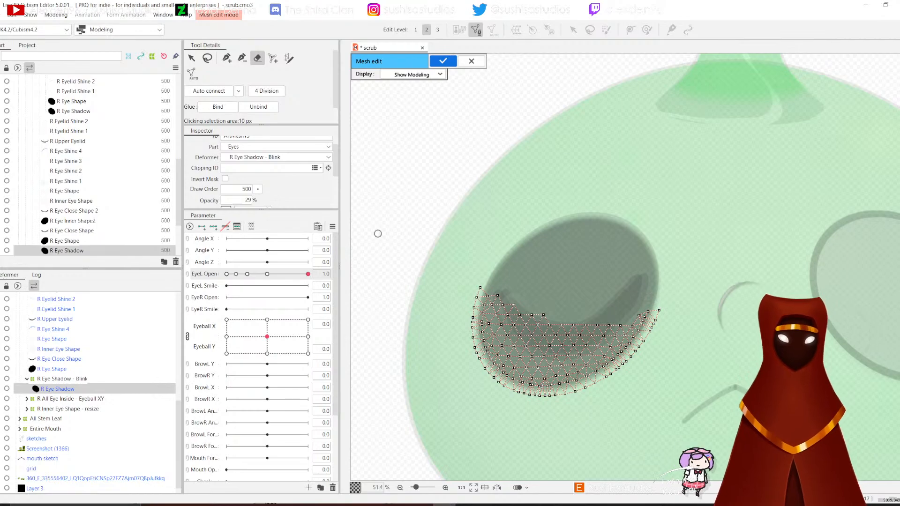
pyautogui.click(443, 61)
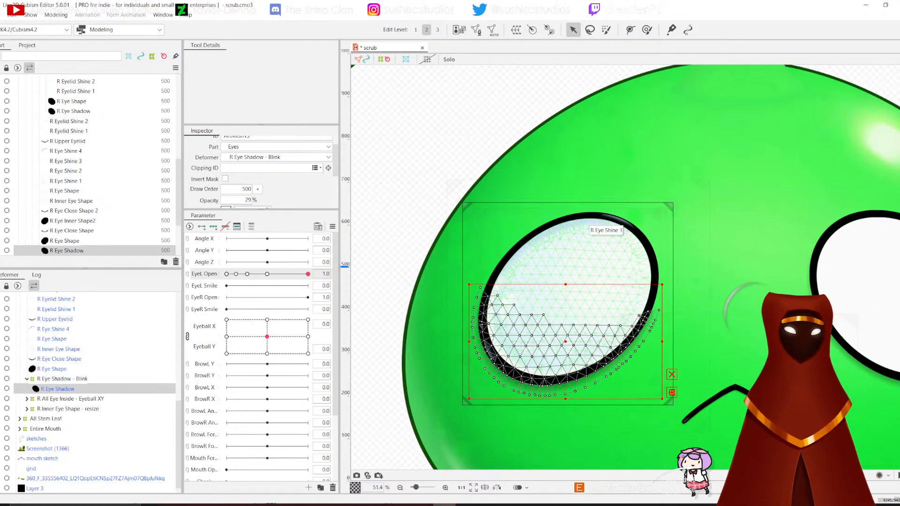
# Step: Undo the last trim of the R Eye Shadow mesh
pyautogui.hotkey('ctrl', 'z')
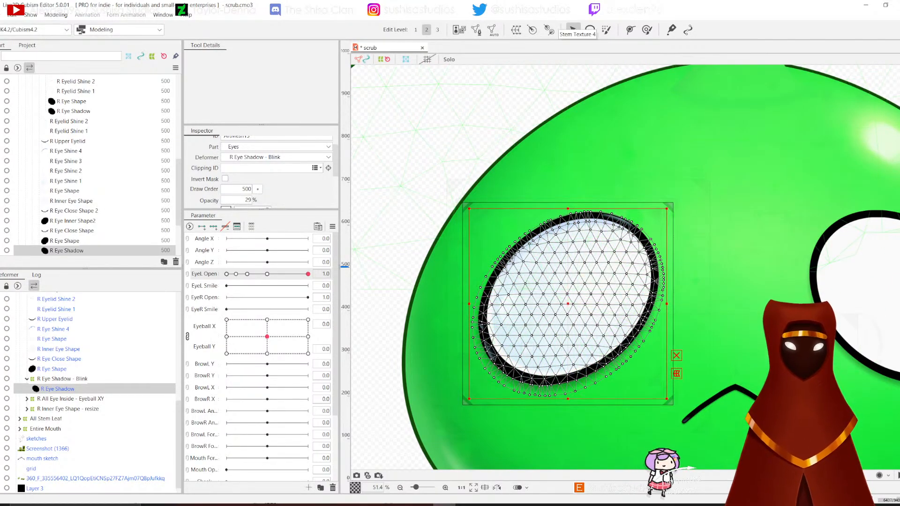
# Step: Try cutting the R Eye Shadow mesh down to a narrow band along the eye's lower edge, erasing the stray vertex and applying the edit
pyautogui.click(475, 29)
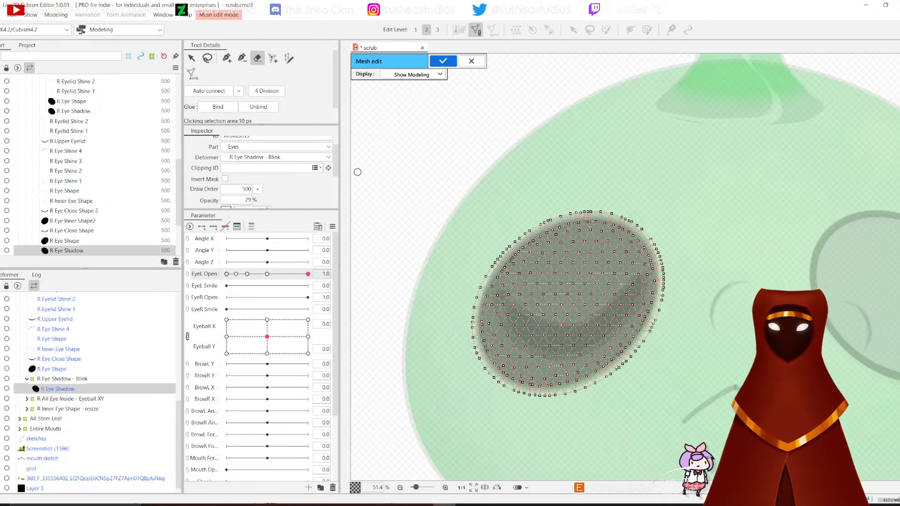
pyautogui.click(207, 57)
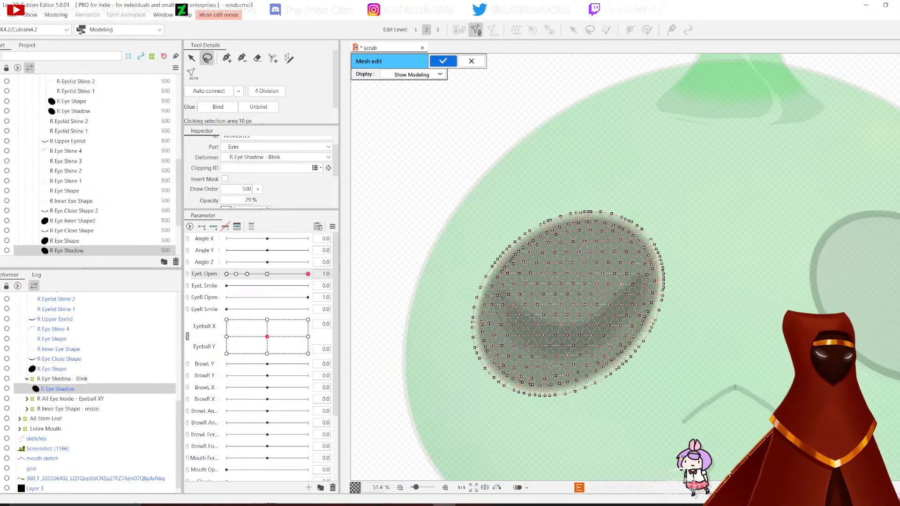
pyautogui.moveTo(563, 170)
pyautogui.mouseDown()
pyautogui.moveTo(444, 284)
pyautogui.moveTo(470, 333)
pyautogui.moveTo(520, 342)
pyautogui.moveTo(569, 336)
pyautogui.moveTo(609, 313)
pyautogui.moveTo(646, 270)
pyautogui.moveTo(639, 218)
pyautogui.mouseUp()
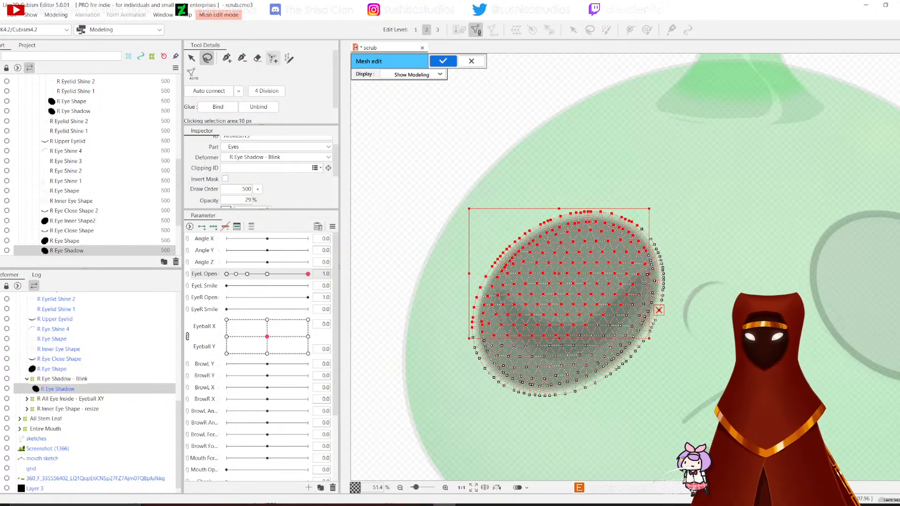
pyautogui.press('Delete')
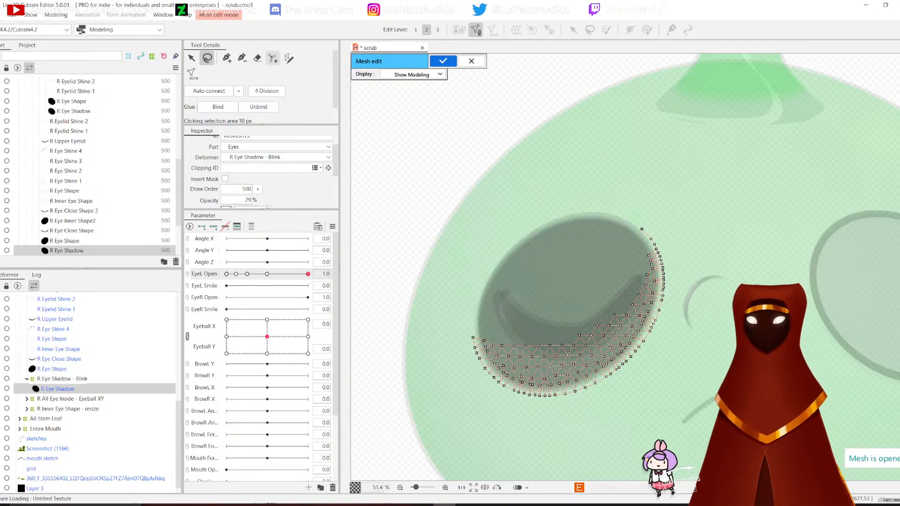
pyautogui.click(257, 58)
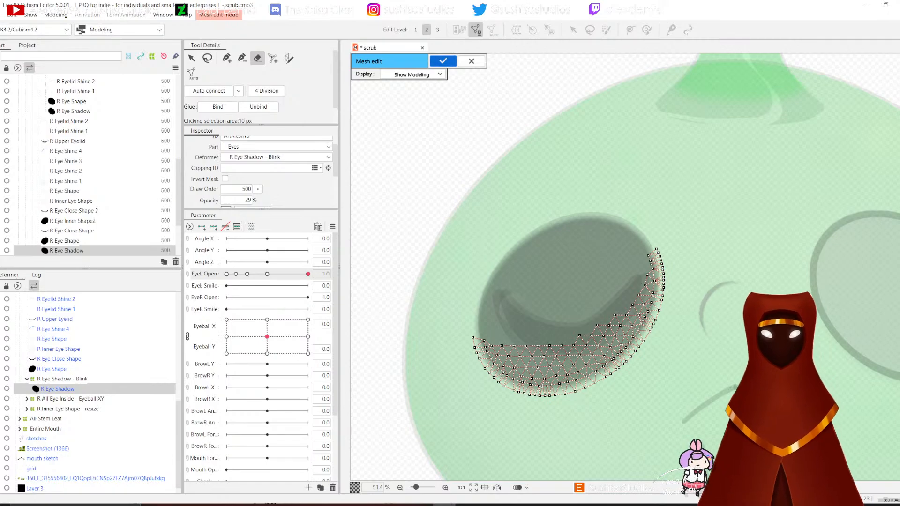
pyautogui.click(442, 61)
pyautogui.scroll(4, 483, 337)
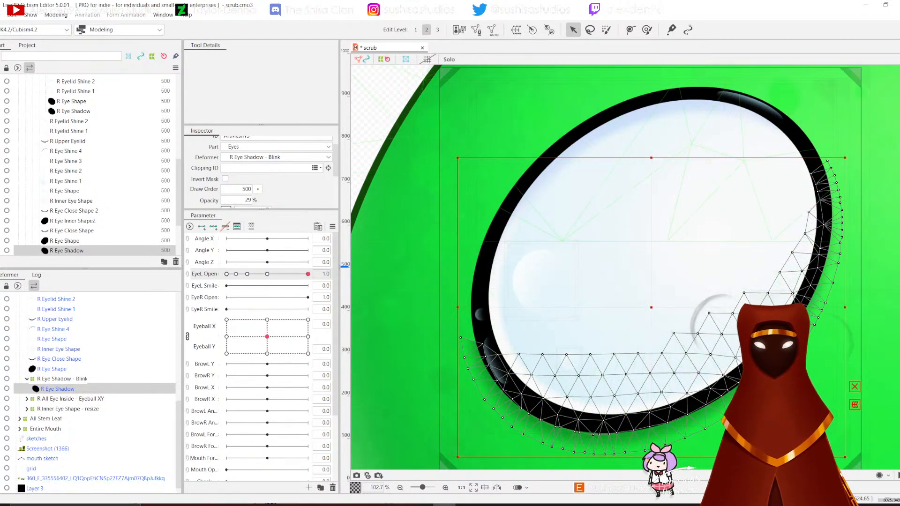
pyautogui.click(722, 310)
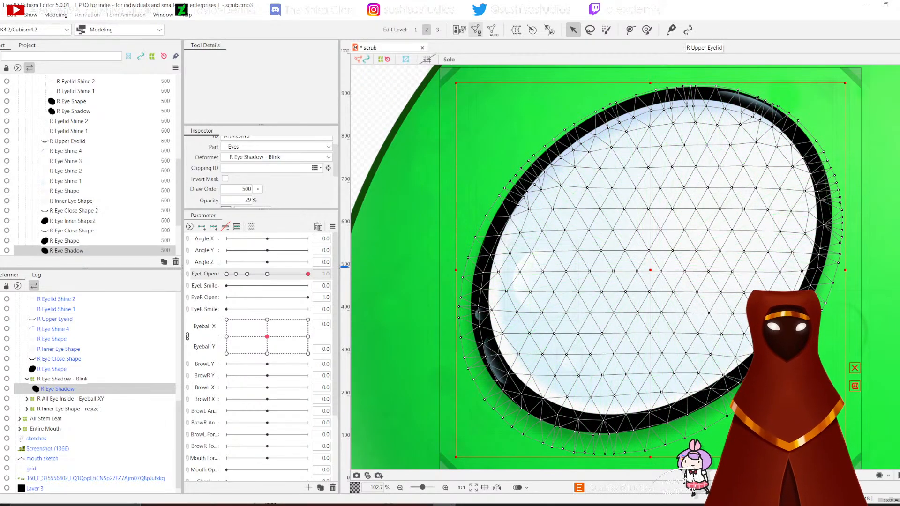
# Step: In the R Eye Shadow mesh, lasso and delete only the upper vertices, erase the stray one at the upper right end and apply the edit
pyautogui.click(475, 30)
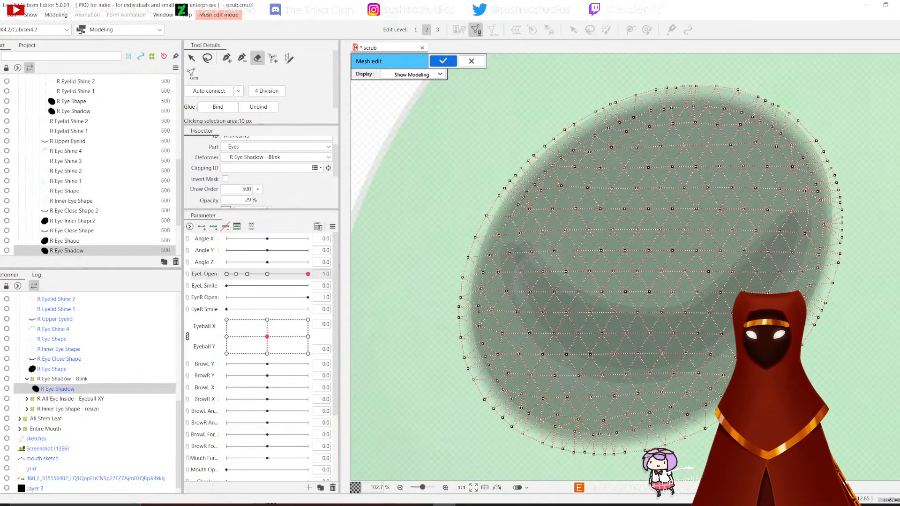
pyautogui.click(207, 58)
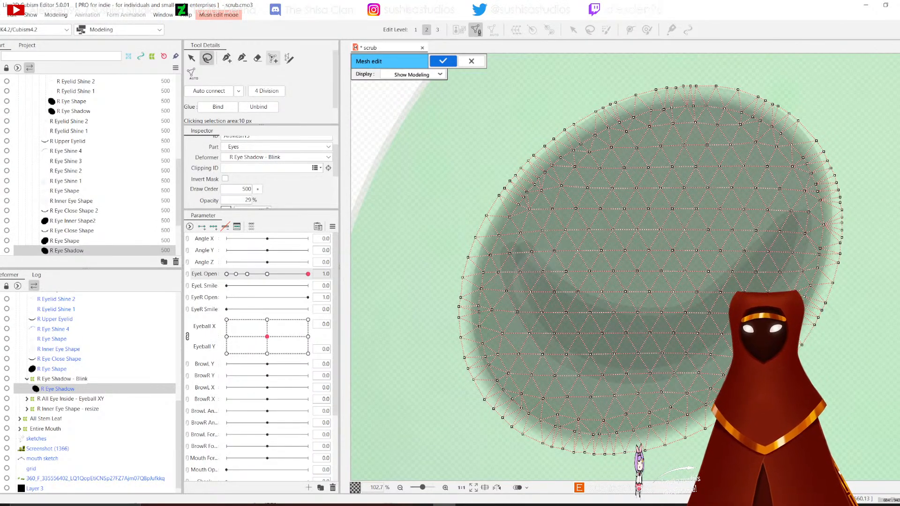
pyautogui.moveTo(574, 80)
pyautogui.mouseDown()
pyautogui.moveTo(479, 182)
pyautogui.moveTo(465, 228)
pyautogui.moveTo(482, 267)
pyautogui.moveTo(686, 270)
pyautogui.moveTo(801, 239)
pyautogui.moveTo(823, 220)
pyautogui.moveTo(813, 162)
pyautogui.moveTo(656, 91)
pyautogui.moveTo(578, 81)
pyautogui.mouseUp()
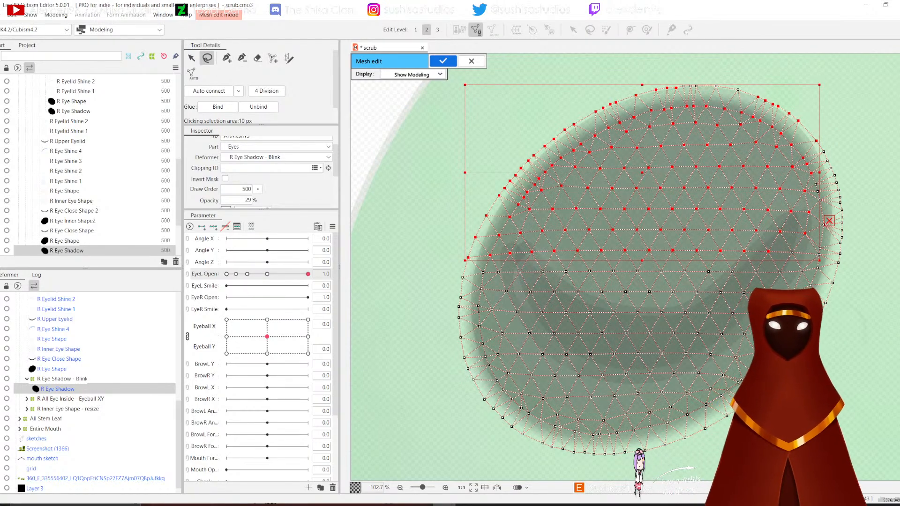
pyautogui.moveTo(640, 64)
pyautogui.mouseDown()
pyautogui.moveTo(497, 96)
pyautogui.moveTo(461, 234)
pyautogui.moveTo(516, 247)
pyautogui.moveTo(639, 246)
pyautogui.moveTo(777, 206)
pyautogui.moveTo(805, 178)
pyautogui.moveTo(820, 123)
pyautogui.mouseUp()
pyautogui.press('Delete')
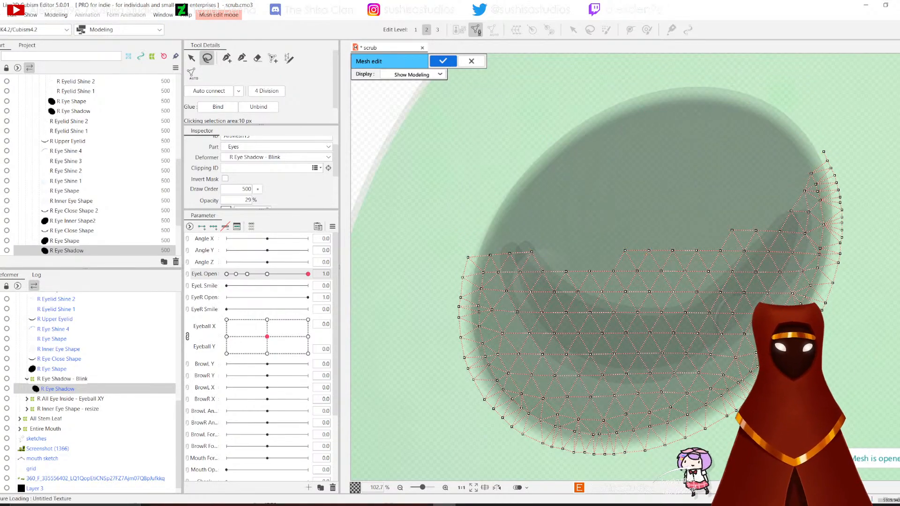
pyautogui.click(257, 58)
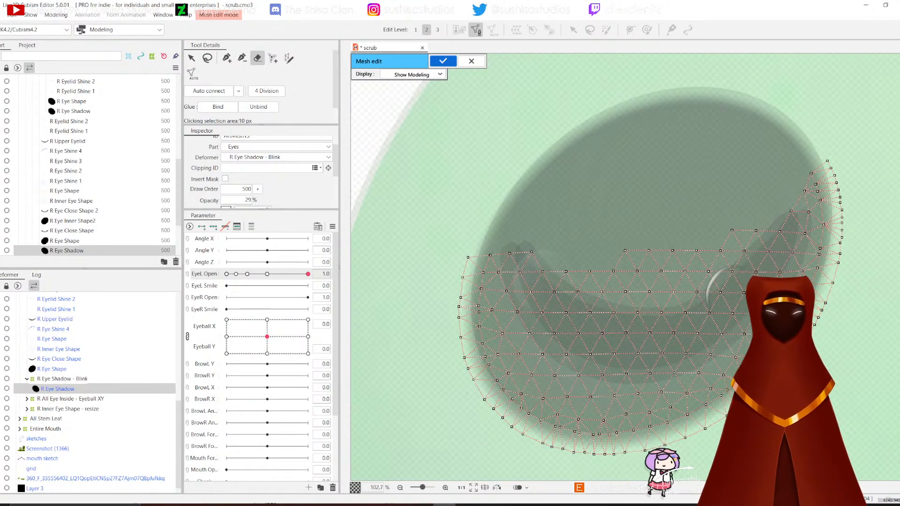
pyautogui.click(442, 61)
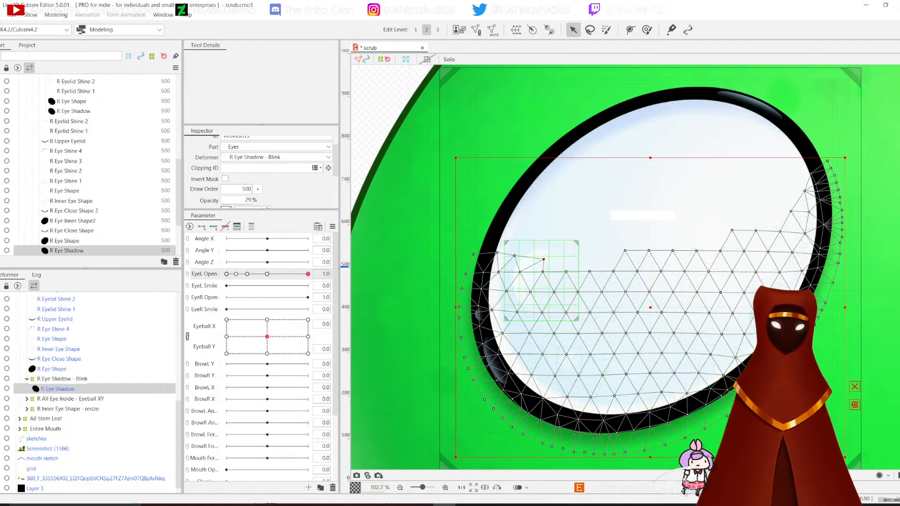
# Step: Select the R Eye Shadow - Blink deformer and save the model
pyautogui.click(62, 378)
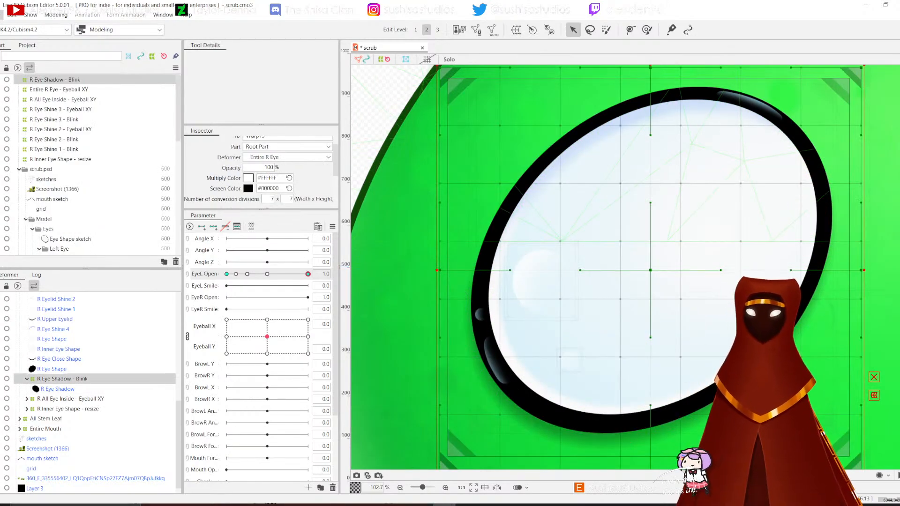
pyautogui.click(2, 14)
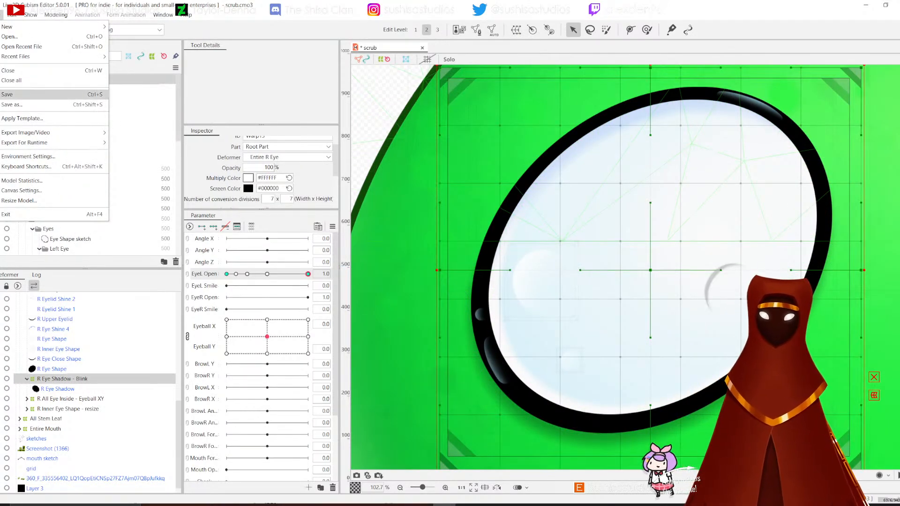
pyautogui.click(14, 94)
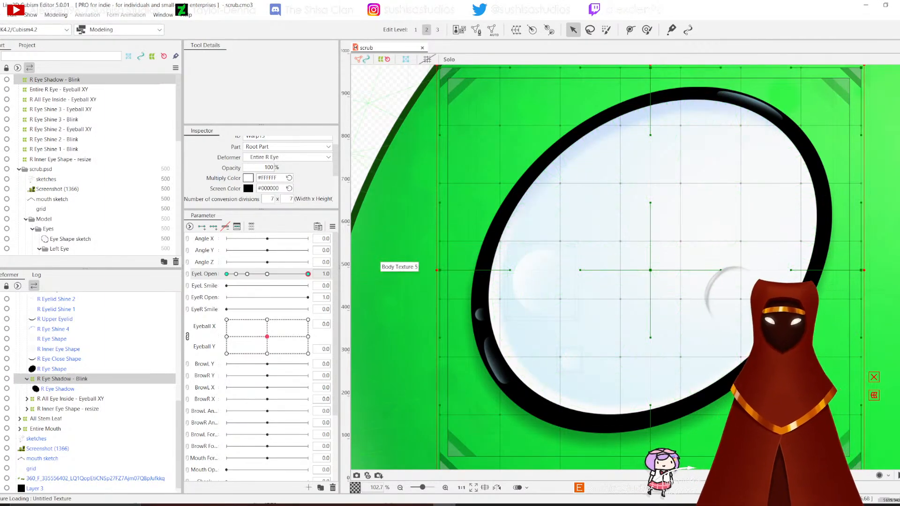
# Step: At EyeL Open 0.0, pull the deformer's top centre and middle down toward the closed eyelid and shift its right side up and inward
pyautogui.moveTo(307, 274); pyautogui.dragTo(226, 274)
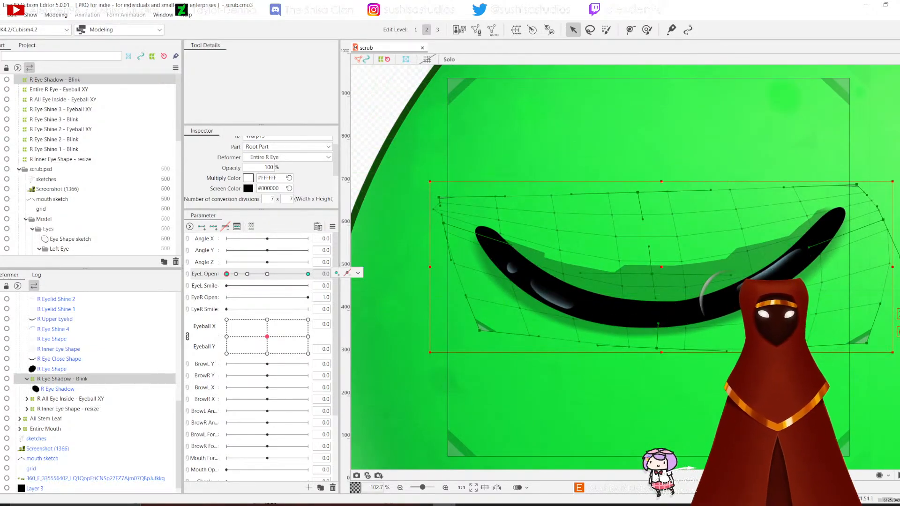
pyautogui.moveTo(637, 192); pyautogui.dragTo(643, 233)
pyautogui.moveTo(652, 274); pyautogui.dragTo(650, 313)
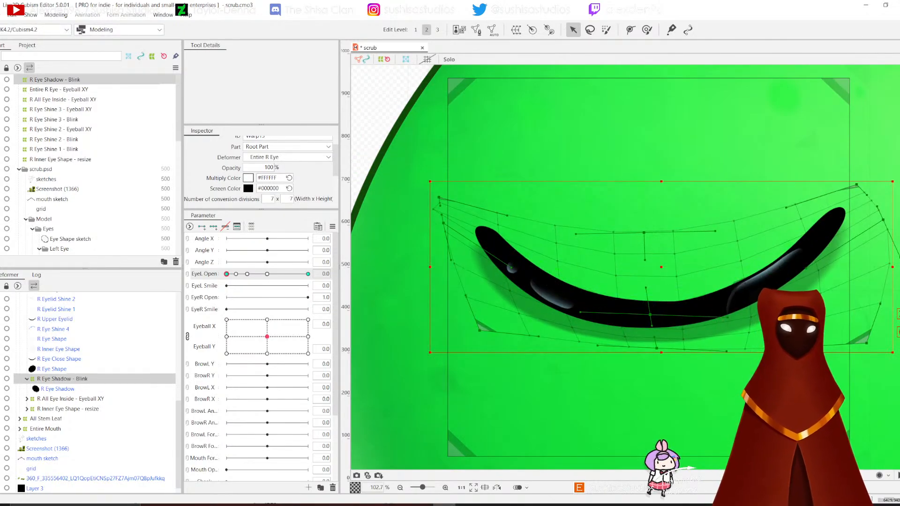
pyautogui.moveTo(882, 220); pyautogui.dragTo(850, 194)
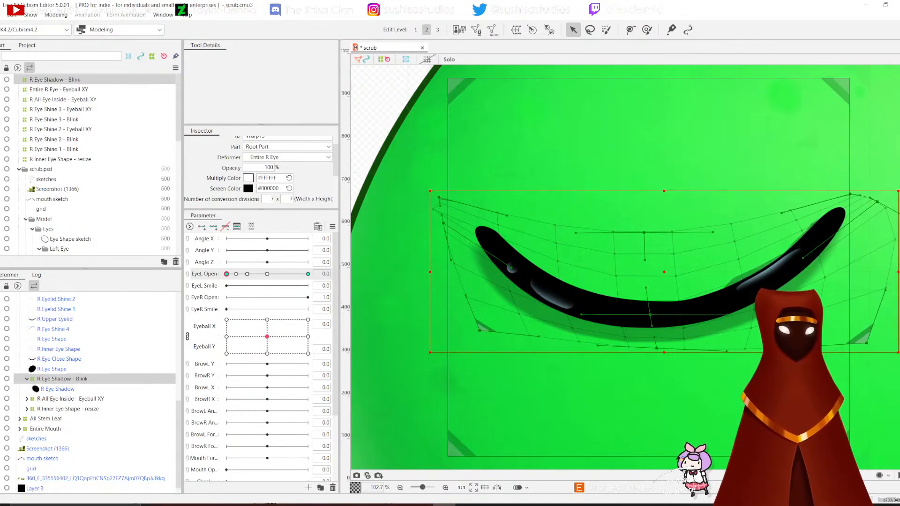
pyautogui.moveTo(644, 233); pyautogui.dragTo(650, 271)
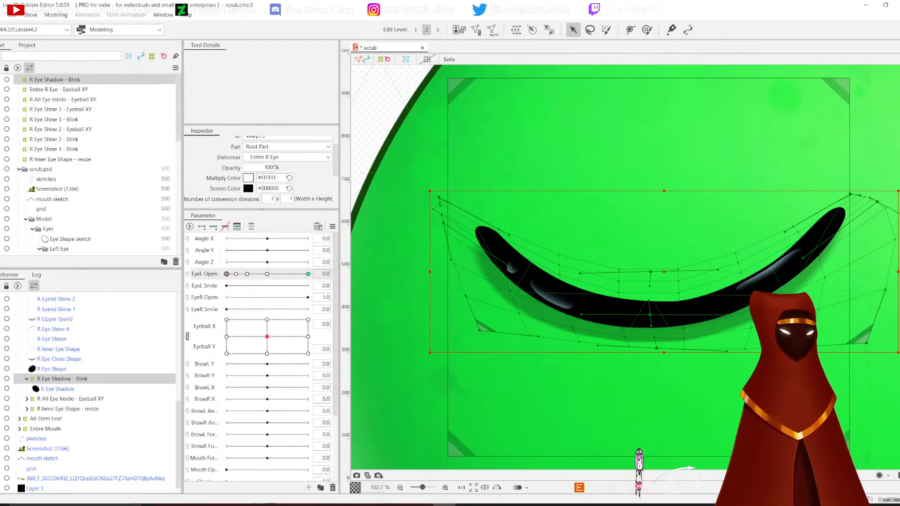
# Step: Tighten the deformer's upper left corner and left side, lower its top and bottom centres, and raise its lower right corner around the closed eyelid
pyautogui.moveTo(439, 197)
pyautogui.mouseDown()
pyautogui.moveTo(458, 194)
pyautogui.moveTo(446, 201)
pyautogui.mouseUp()
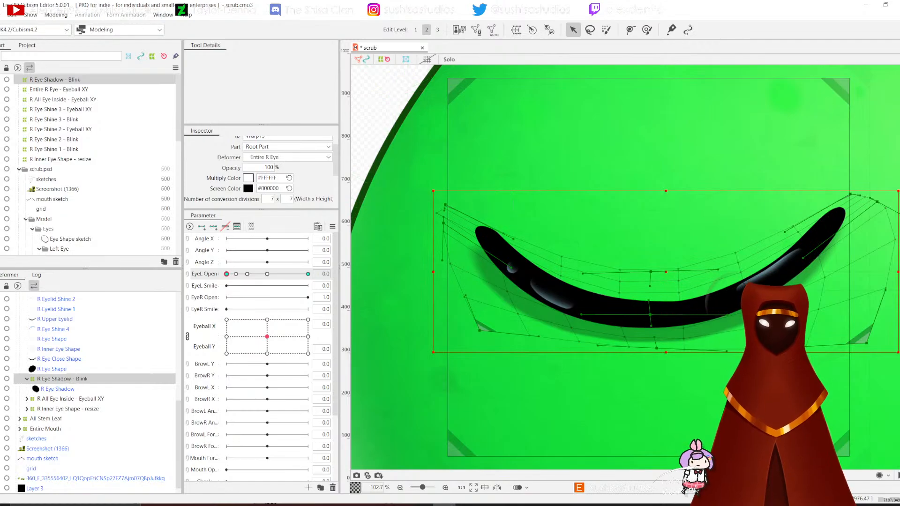
pyautogui.moveTo(443, 223); pyautogui.dragTo(445, 209)
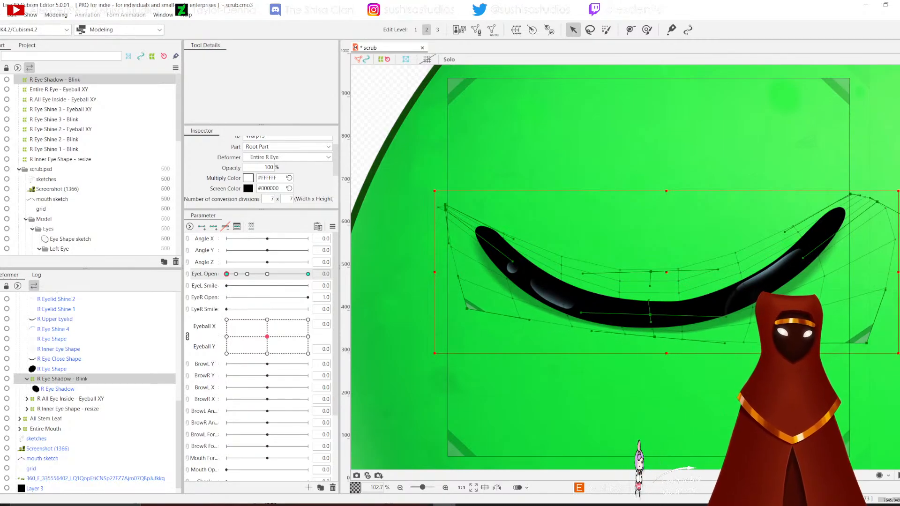
pyautogui.moveTo(654, 337); pyautogui.dragTo(654, 341)
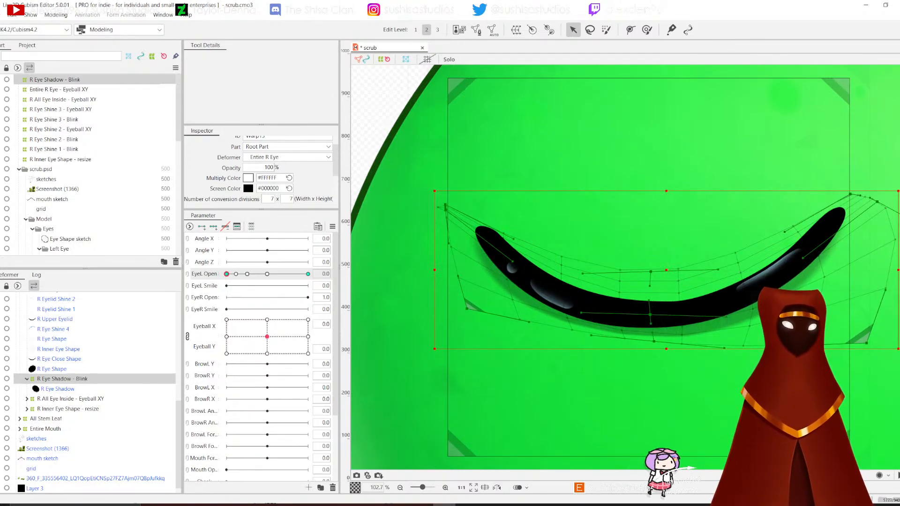
pyautogui.moveTo(866, 343); pyautogui.dragTo(880, 317)
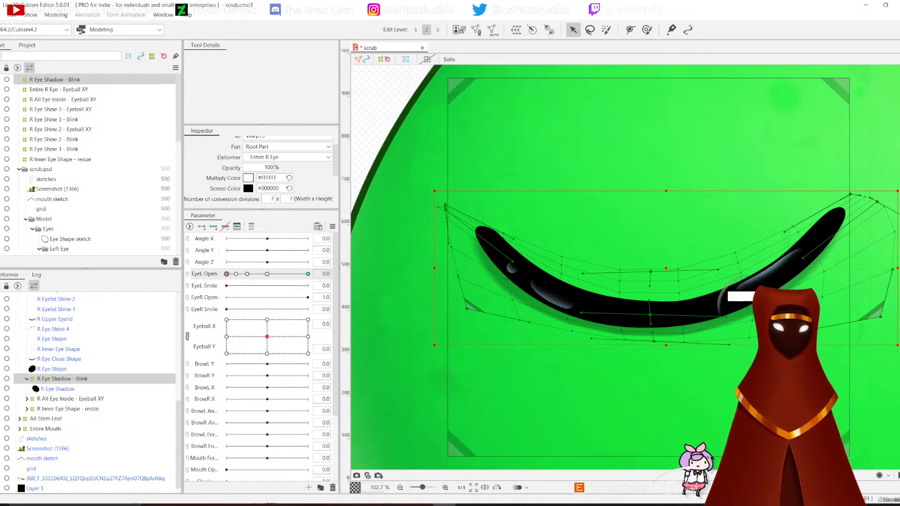
pyautogui.moveTo(226, 274)
pyautogui.mouseDown()
pyautogui.moveTo(302, 273)
pyautogui.moveTo(227, 274)
pyautogui.mouseUp()
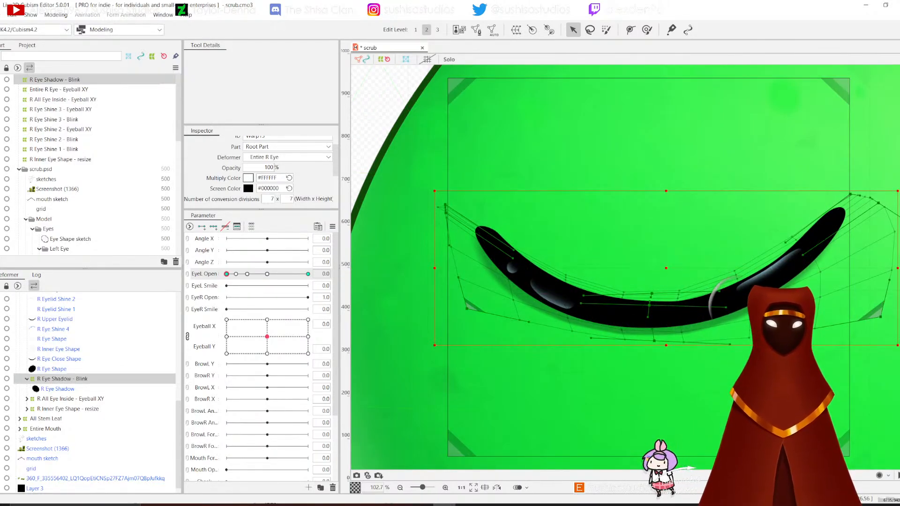
# Step: Nudge the deformer's upper left corner and left side inward and its right side slightly outward, and save the model
pyautogui.moveTo(445, 205); pyautogui.dragTo(448, 202)
pyautogui.moveTo(439, 244); pyautogui.dragTo(446, 245)
pyautogui.moveTo(445, 213); pyautogui.dragTo(448, 209)
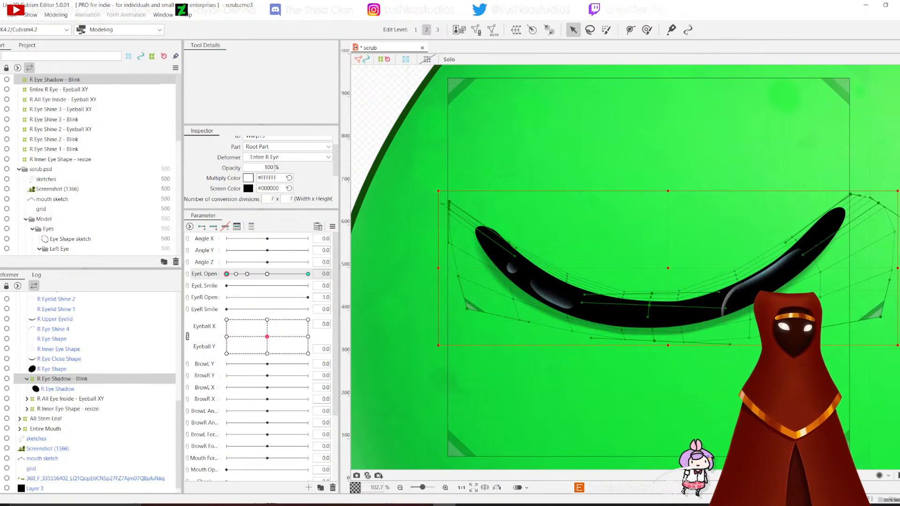
pyautogui.moveTo(878, 203); pyautogui.dragTo(882, 202)
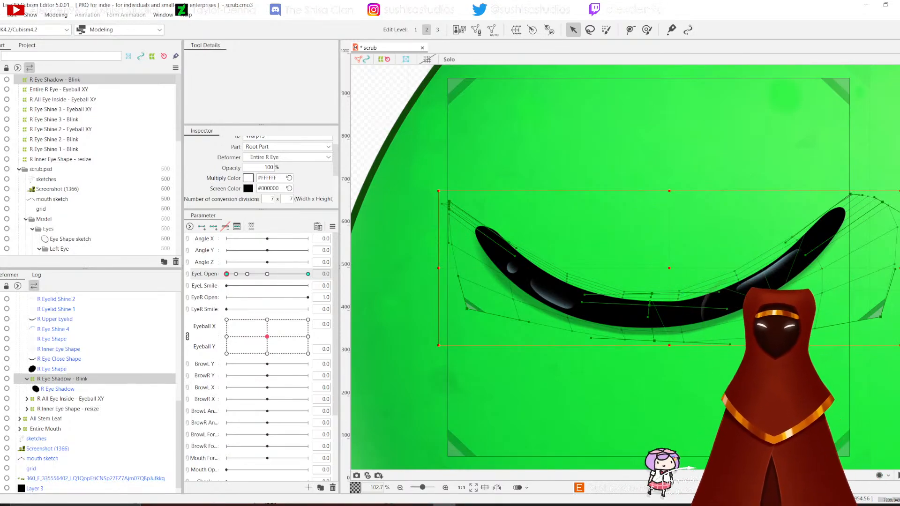
pyautogui.click(4, 15)
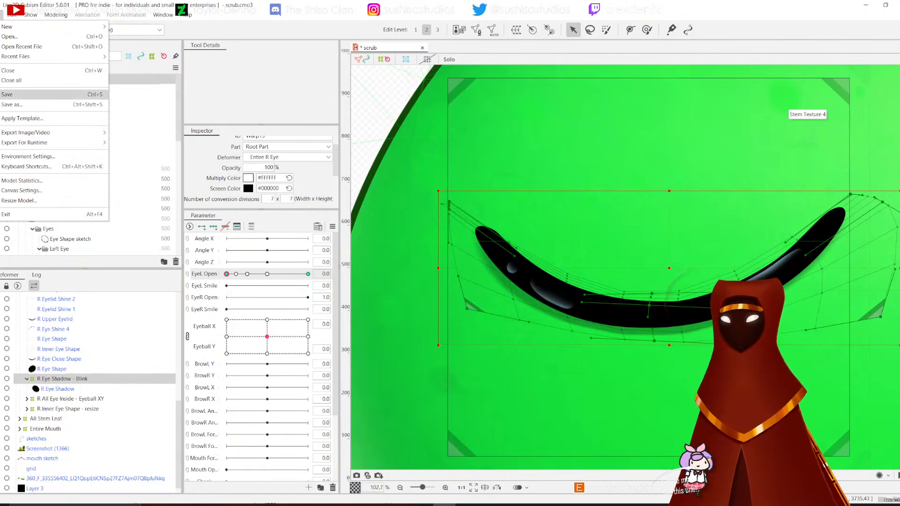
pyautogui.click(7, 94)
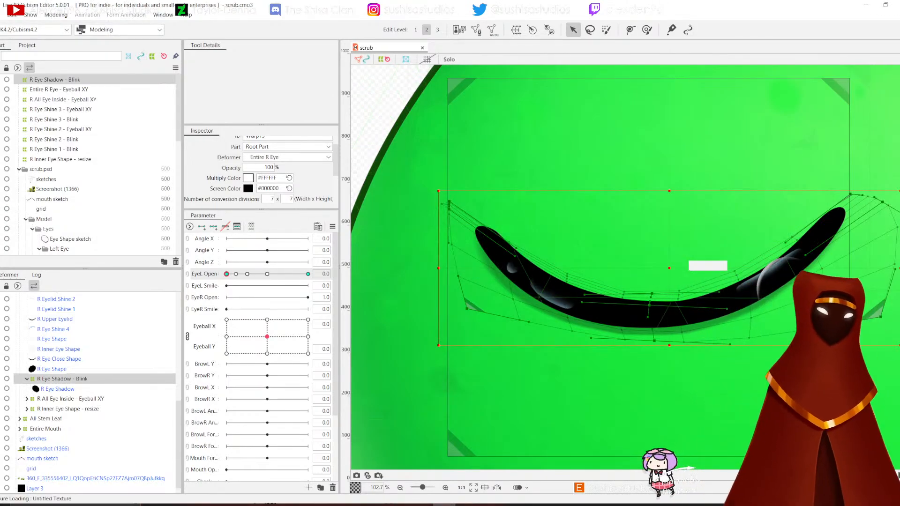
# Step: Check the shadow's blink at EyeL Open 0.1, 0.4 and 1.0 with the deformer deselected
pyautogui.moveTo(227, 274)
pyautogui.mouseDown()
pyautogui.moveTo(307, 274)
pyautogui.moveTo(232, 274)
pyautogui.mouseUp()
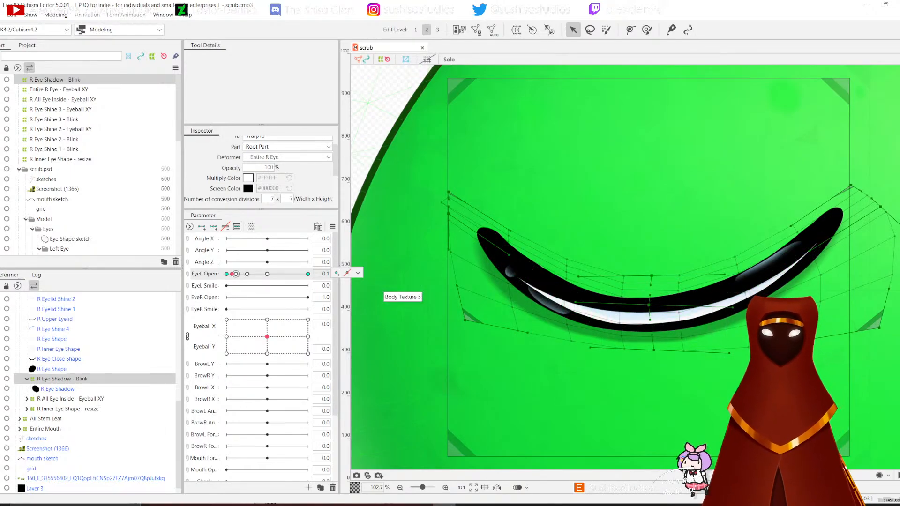
pyautogui.moveTo(232, 274); pyautogui.dragTo(255, 274)
pyautogui.scroll(-10, 646, 165)
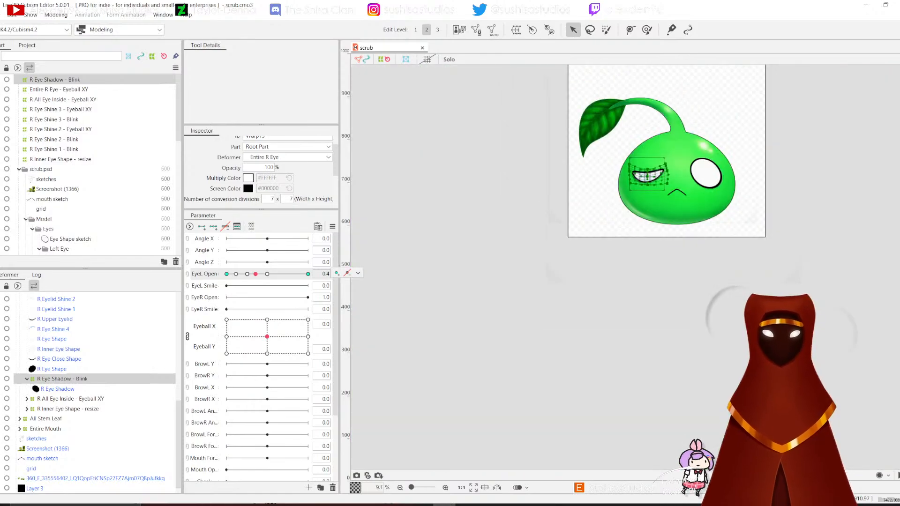
pyautogui.click(534, 187)
pyautogui.scroll(4, 656, 159)
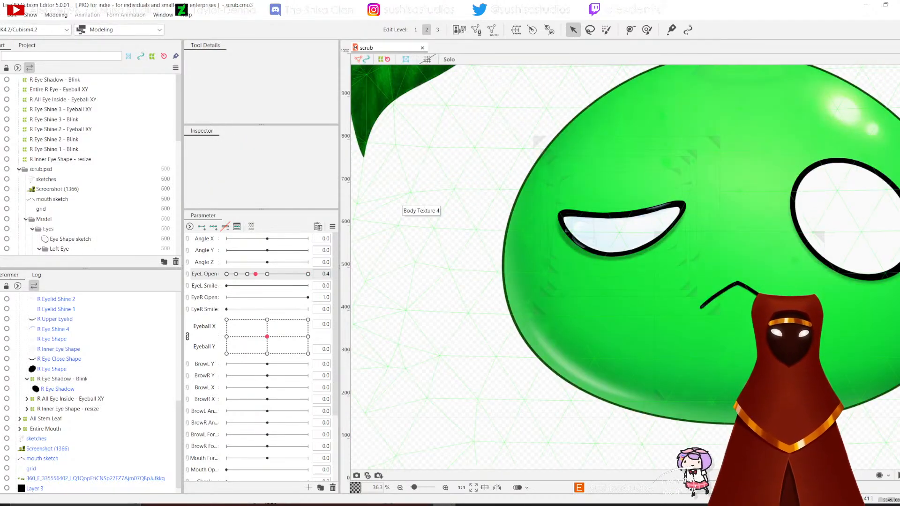
pyautogui.moveTo(256, 274); pyautogui.dragTo(308, 275)
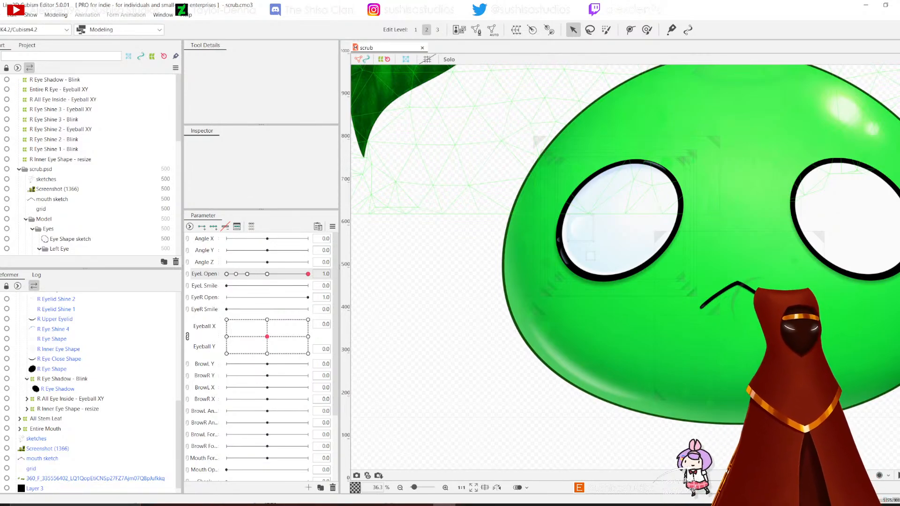
pyautogui.moveTo(308, 274)
pyautogui.mouseDown()
pyautogui.moveTo(226, 274)
pyautogui.moveTo(308, 274)
pyautogui.mouseUp()
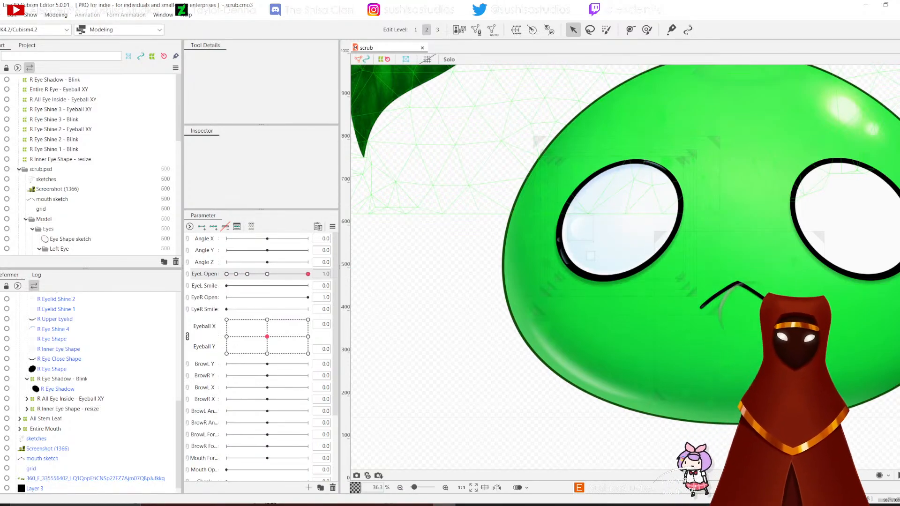
# Step: Save the model and start creating a warp deformer for the Entire R Eye - Eyeball XY deformer
pyautogui.click(2, 15)
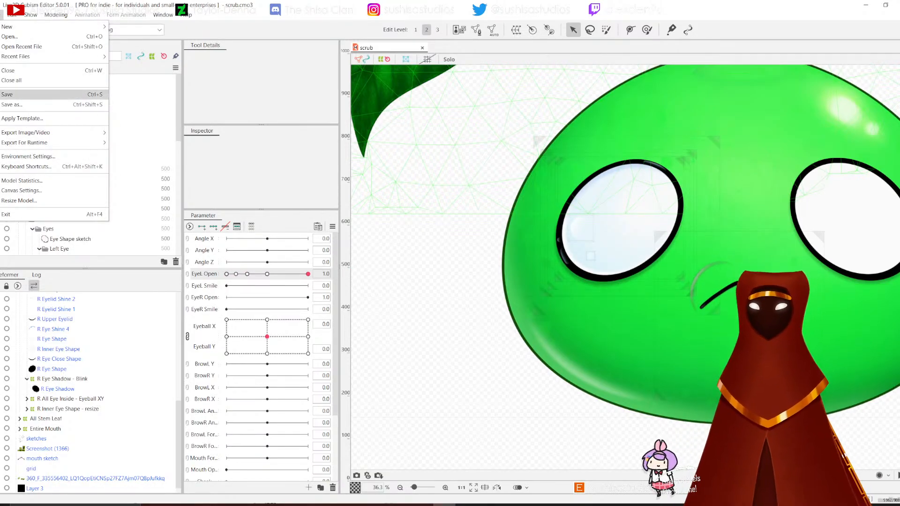
pyautogui.click(9, 95)
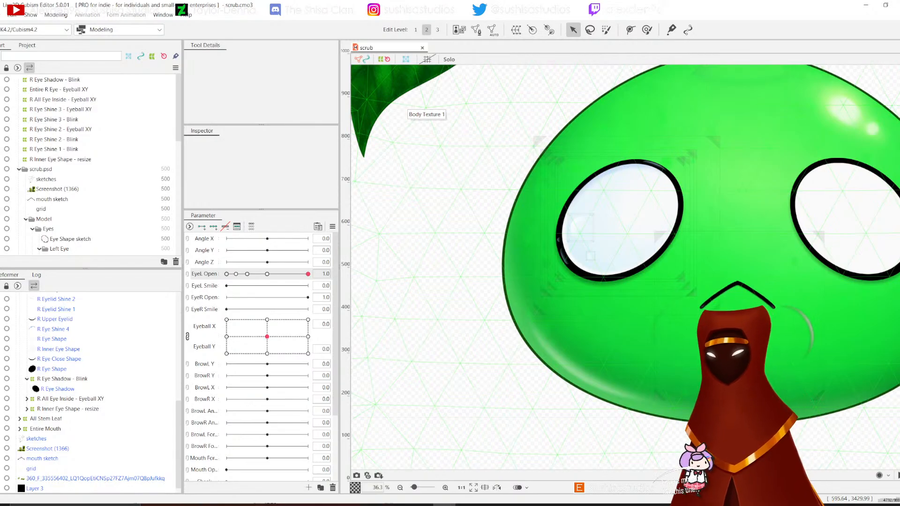
pyautogui.scroll(3, 65, 366)
pyautogui.click(59, 352)
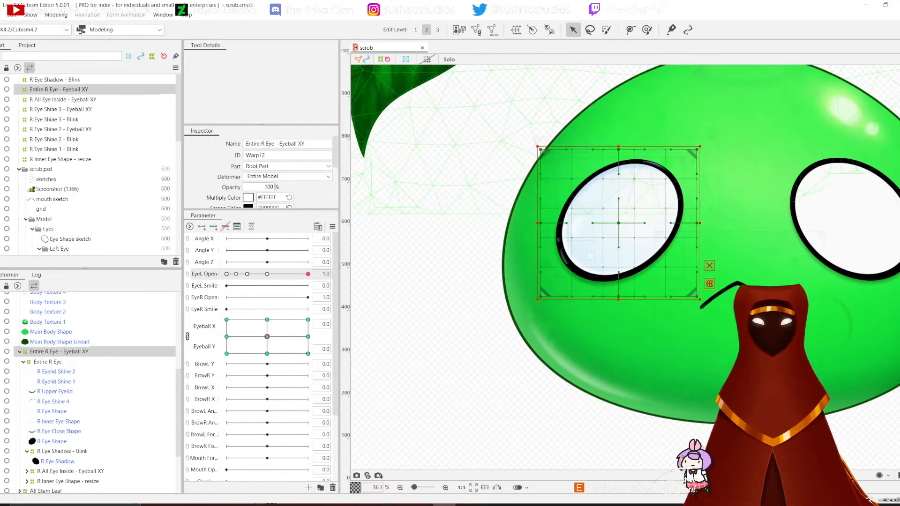
pyautogui.click(515, 30)
pyautogui.click(476, 186)
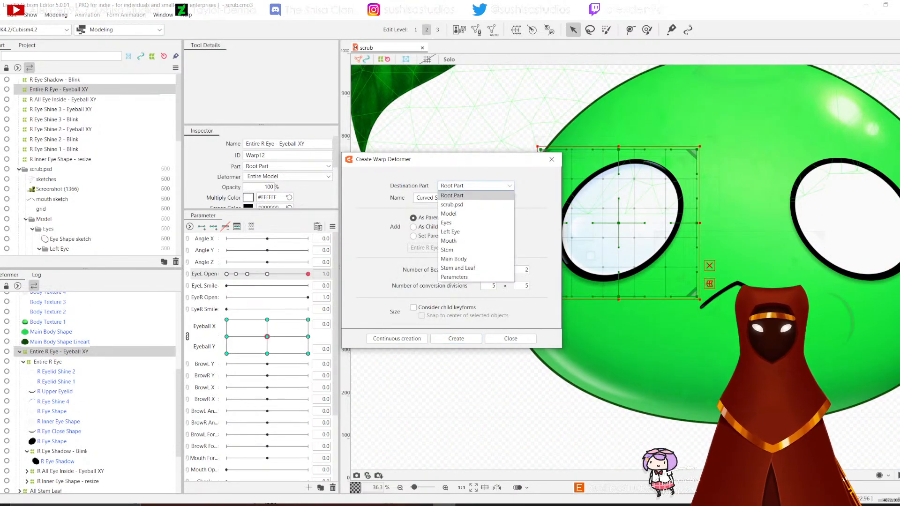
# Step: Name the new warp deformer "Entire R Eye - Physics Blink" and create it as parent of the selected deformer in Root Part
pyautogui.click(428, 198)
pyautogui.doubleClick(442, 198)
pyautogui.doubleClick(442, 198)
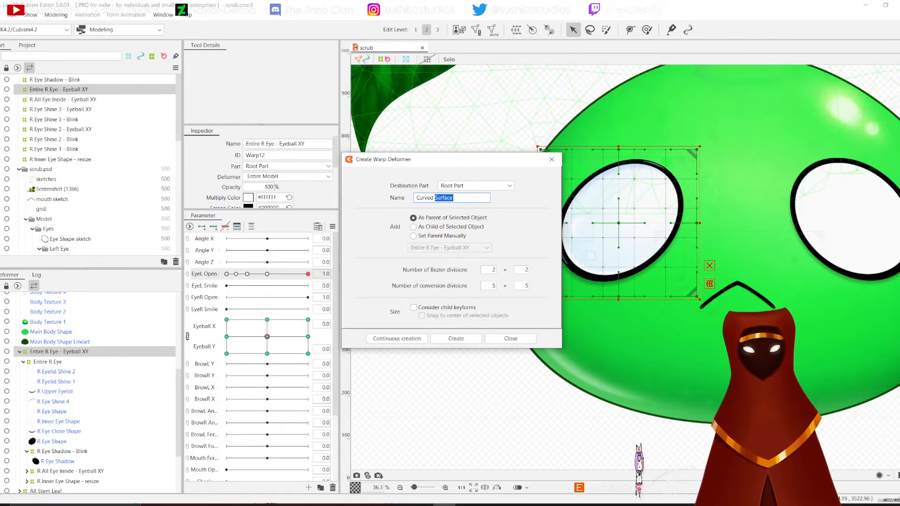
pyautogui.moveTo(455, 198); pyautogui.dragTo(414, 198)
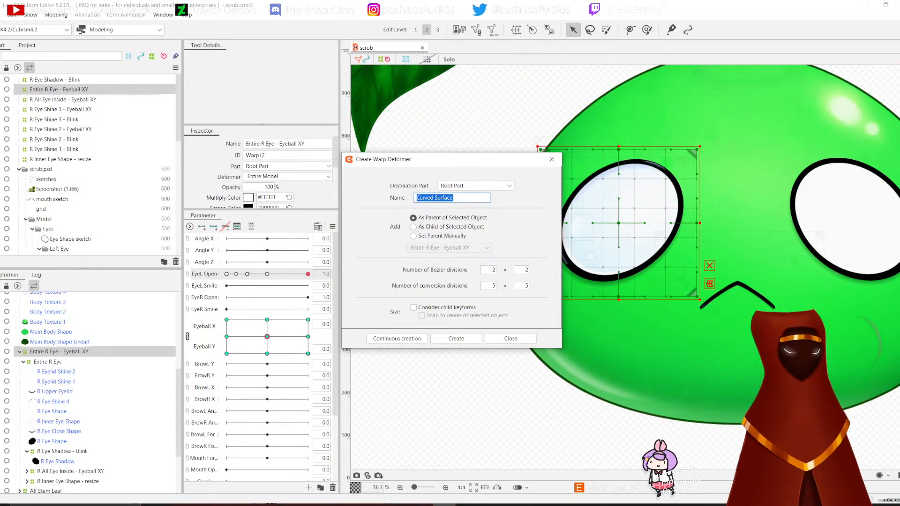
pyautogui.press('BackSpace')
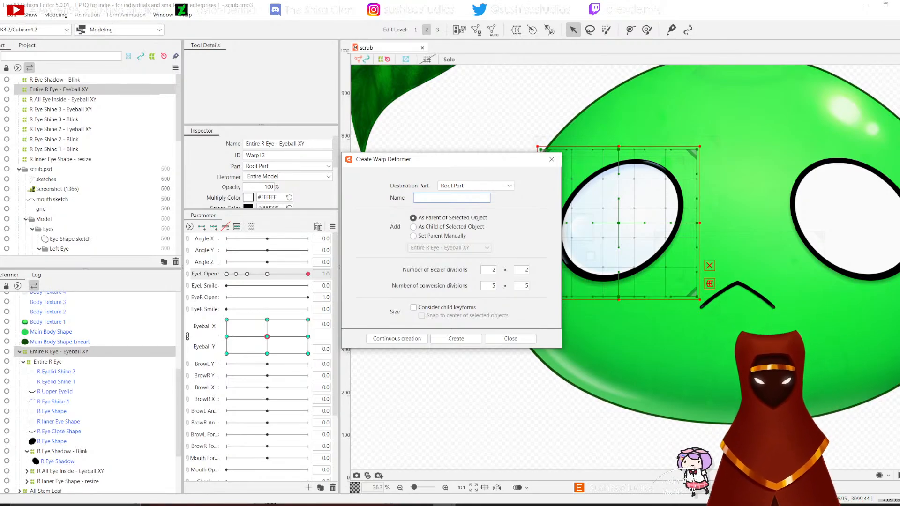
pyautogui.write('R Eye')
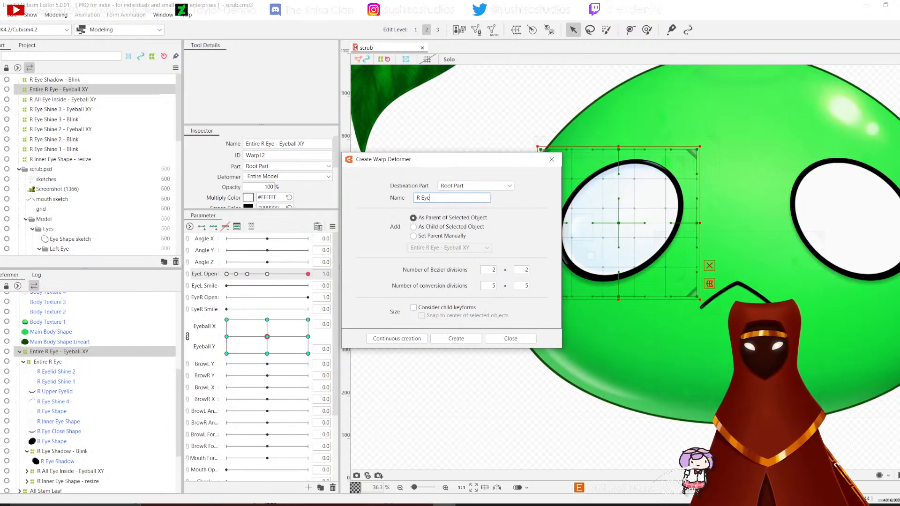
pyautogui.press('BackSpace')
pyautogui.write('Entire')
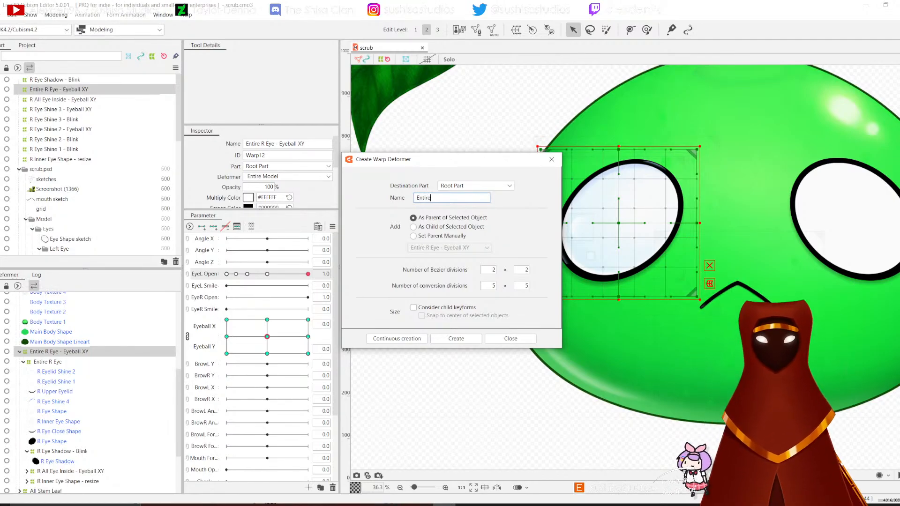
pyautogui.write(' R Eye -')
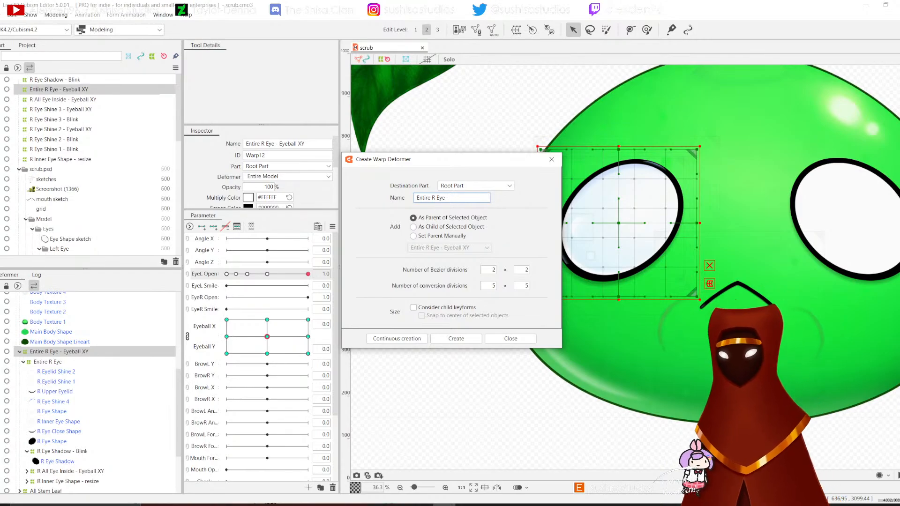
pyautogui.write('sics Nlink')
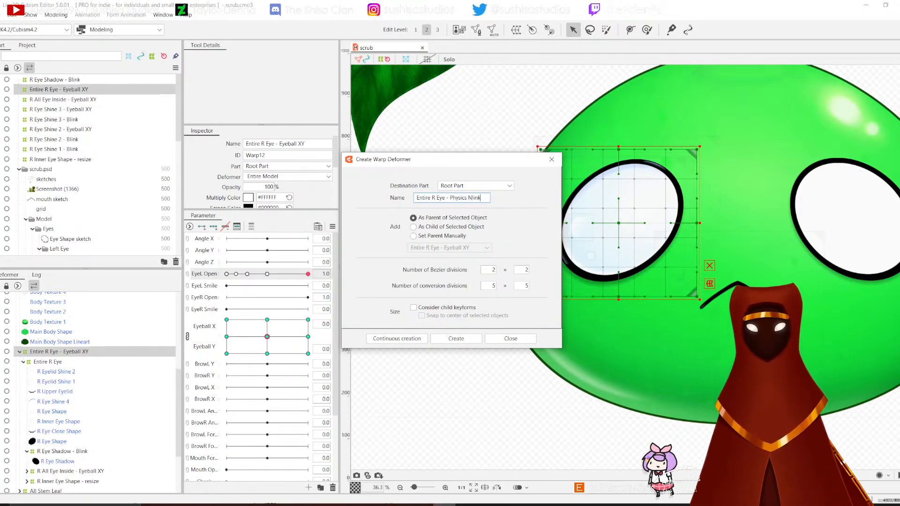
pyautogui.press('BackSpace')
pyautogui.press('BackSpace')
pyautogui.press('BackSpace')
pyautogui.press('BackSpace')
pyautogui.press('BackSpace')
pyautogui.write('Blink')
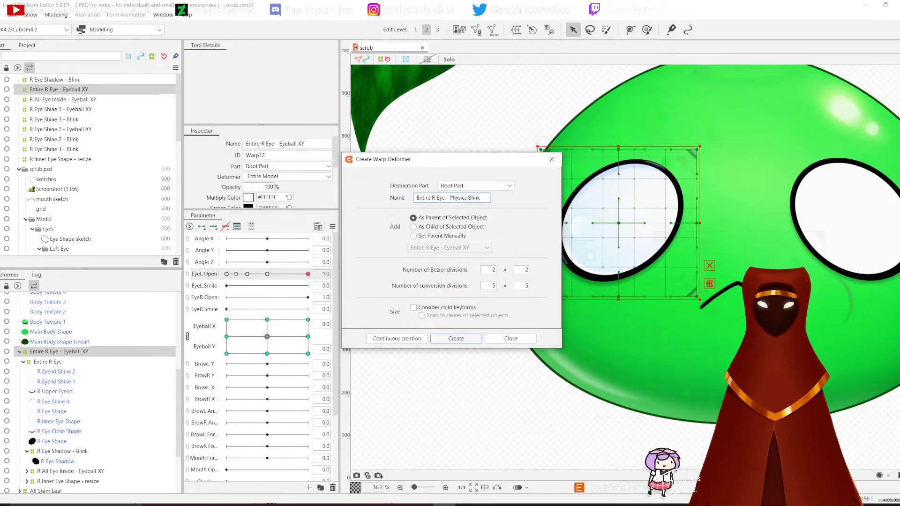
pyautogui.click(456, 339)
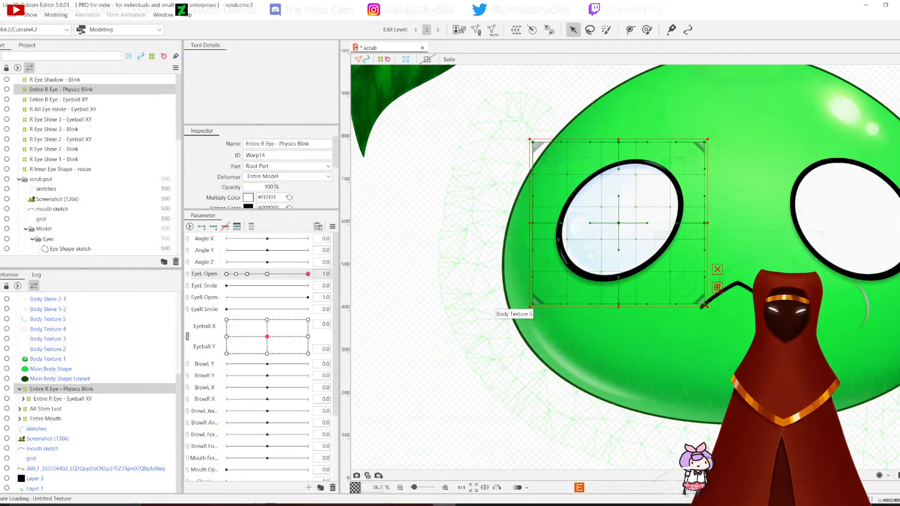
# Step: Delete the Hair Move Front, Hair Move Side and Hair Move Back parameters
pyautogui.scroll(-3, 260, 351)
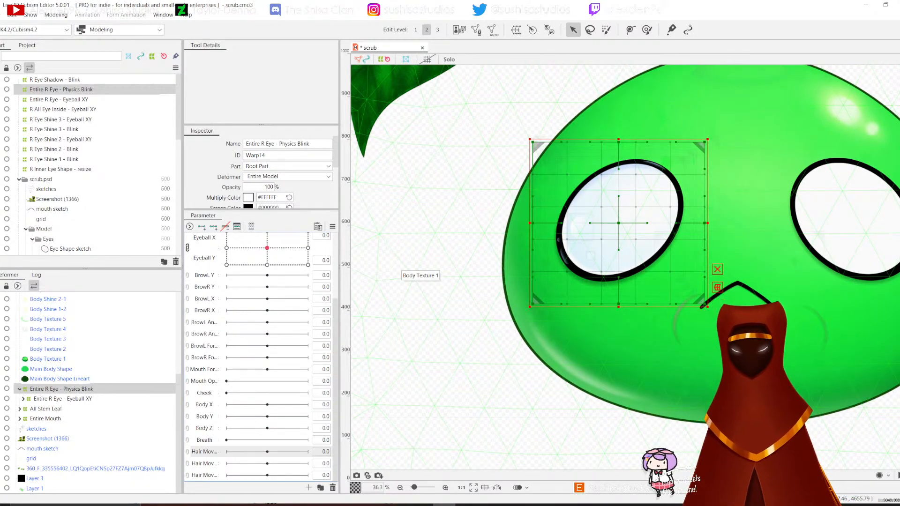
pyautogui.keyDown('shift'); pyautogui.click(203, 475); pyautogui.keyUp('shift')
pyautogui.click(332, 488)
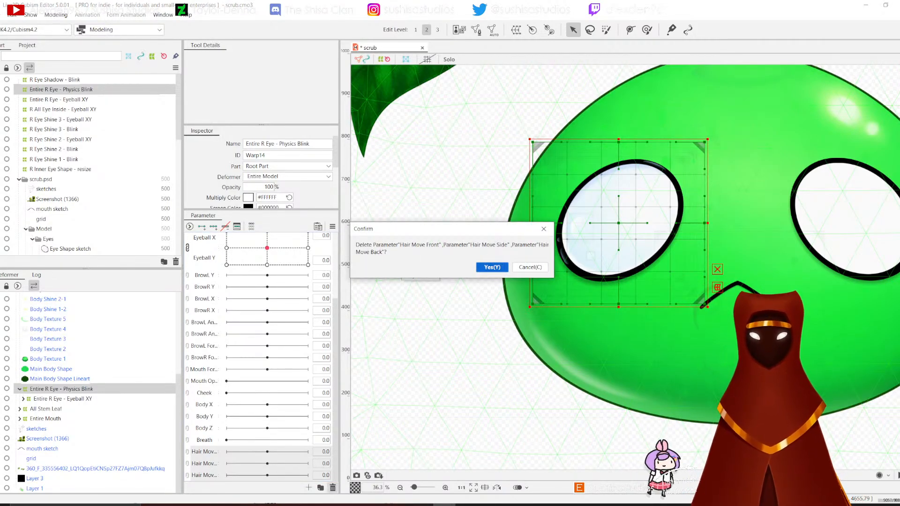
pyautogui.click(492, 267)
# Step: Create a parameter named "Entire R Eye - Physics 1" ranging from -1.0 to 1.0 with default 0.0
pyautogui.click(308, 487)
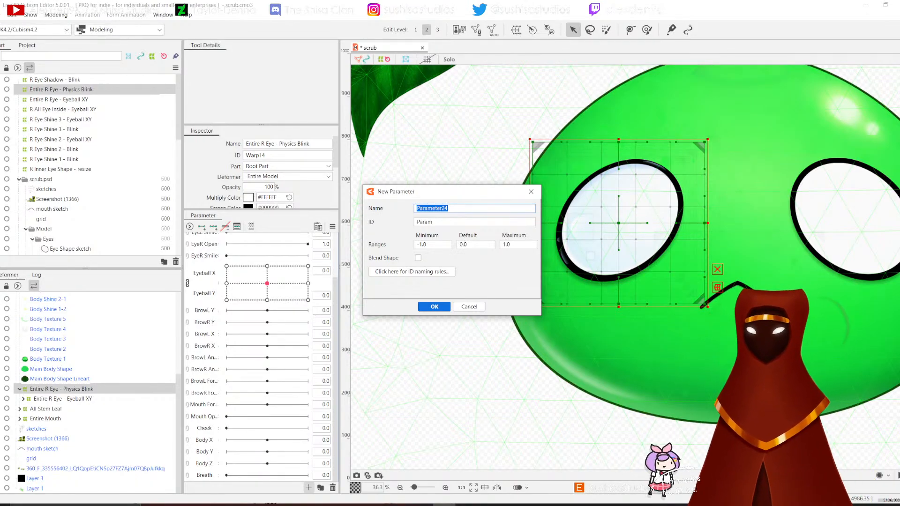
pyautogui.write('Er')
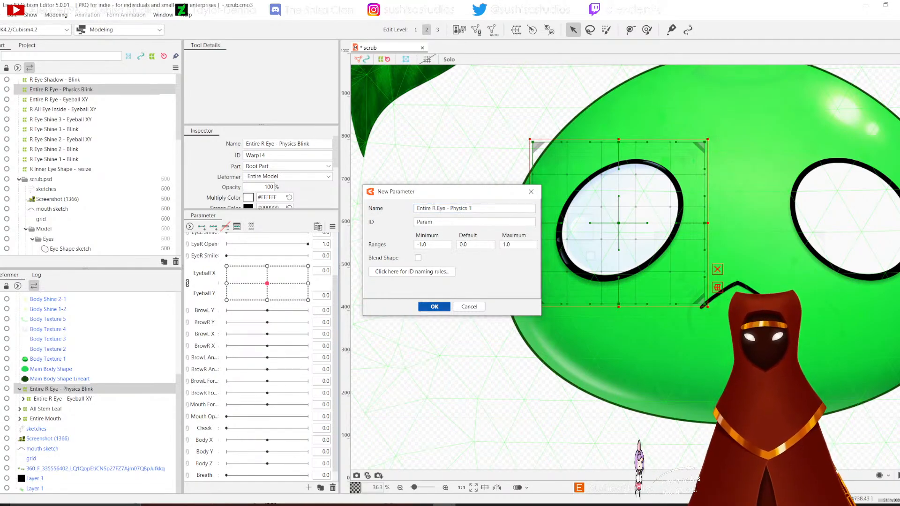
pyautogui.click(434, 306)
# Step: Create a parameter folder named Eyes, place it after Breath above the new eye physics parameter, and save the model
pyautogui.click(320, 487)
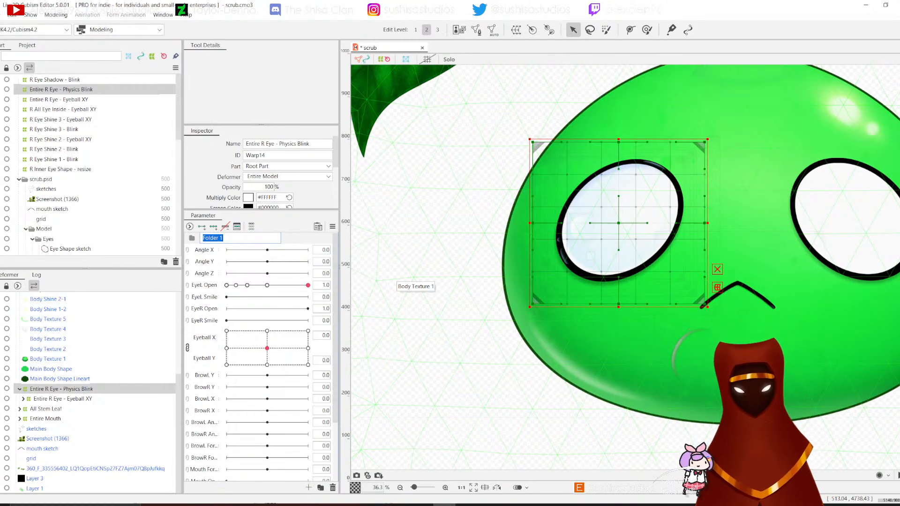
pyautogui.write('Eyes')
pyautogui.press('Return')
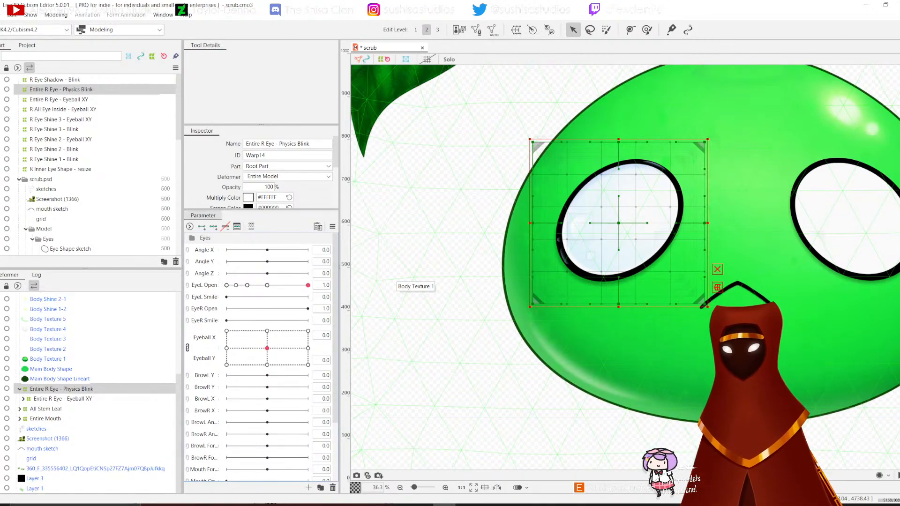
pyautogui.moveTo(205, 238); pyautogui.dragTo(206, 476)
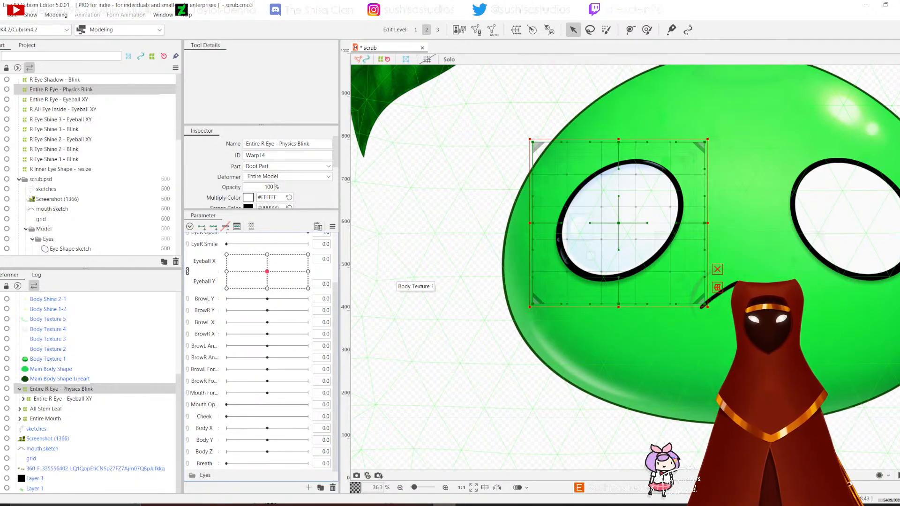
pyautogui.scroll(-1, 260, 357)
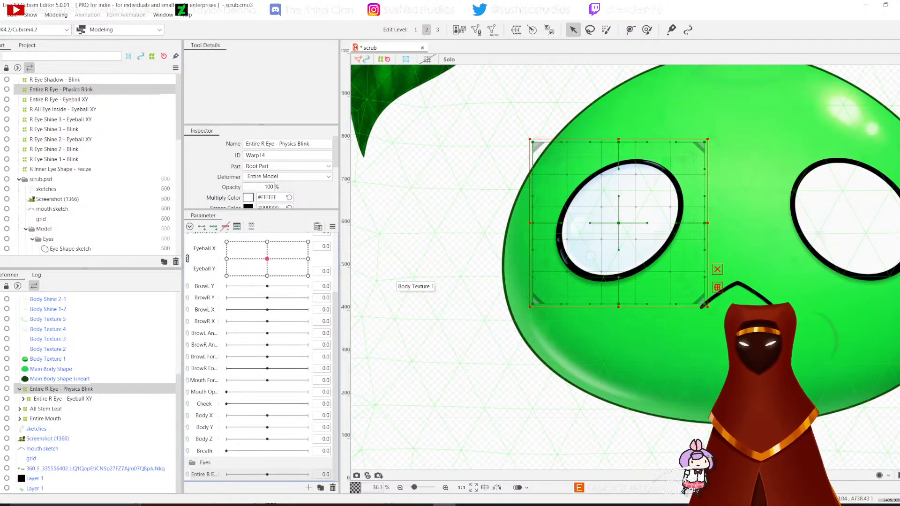
pyautogui.click(1, 15)
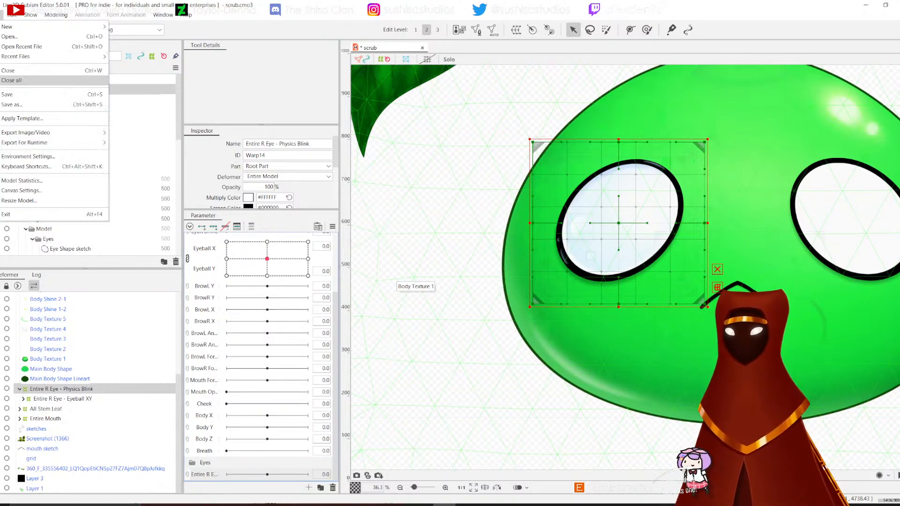
pyautogui.click(10, 94)
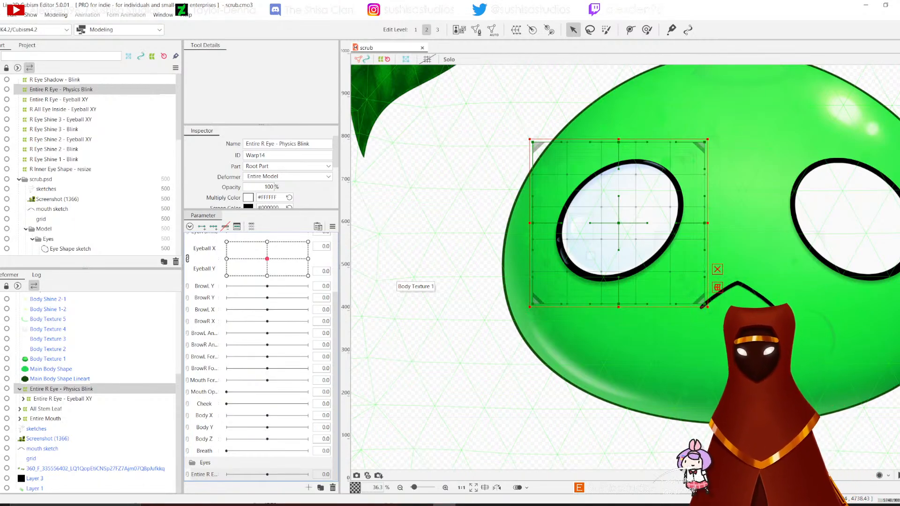
# Step: Add three keyforms on the eye physics parameter for the Entire R Eye - Physics Blink deformer and save the model
pyautogui.click(213, 227)
pyautogui.click(16, 15)
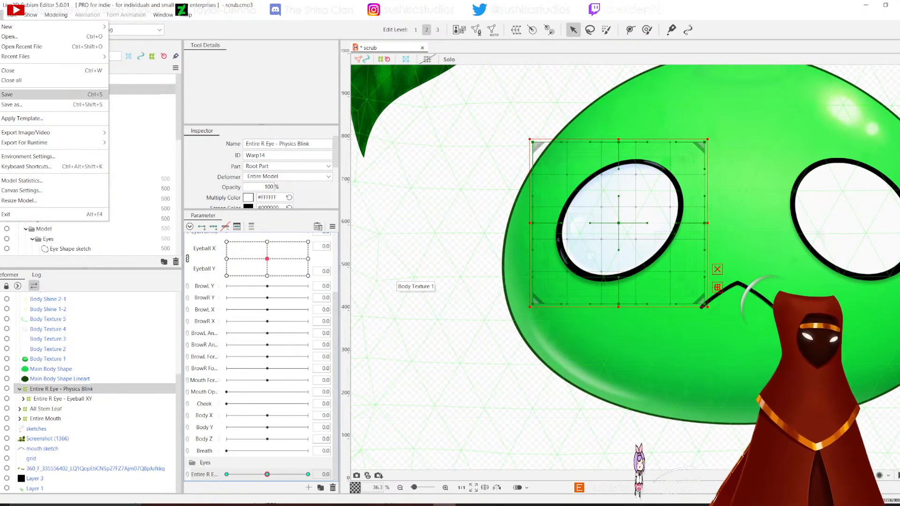
pyautogui.click(28, 94)
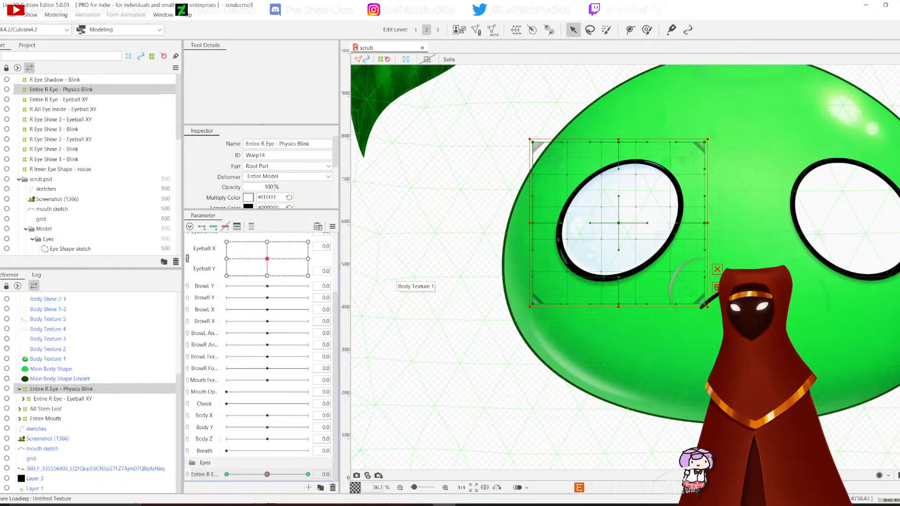
pyautogui.click(4, 15)
pyautogui.click(28, 95)
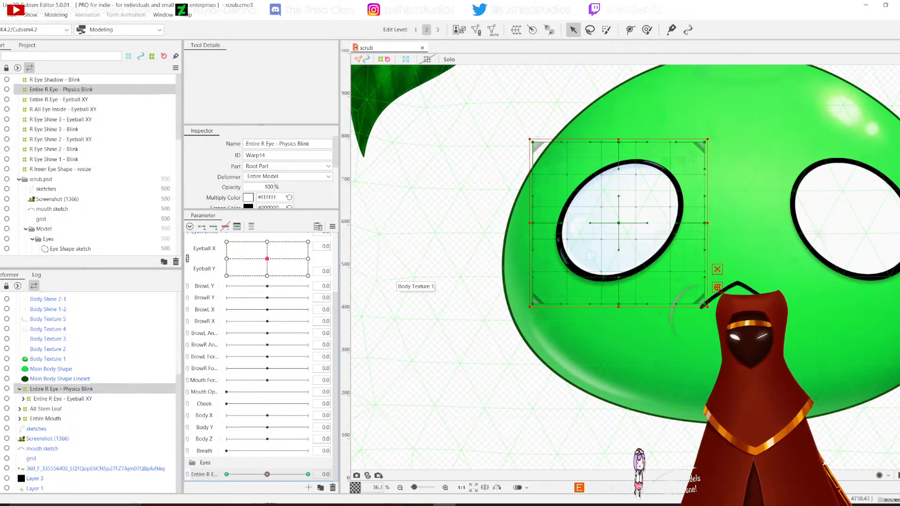
# Step: At eye physics 1.0, stretch the deformer's top centre up and bottom centre down, nudge both sides inward, and compare with -1.0
pyautogui.moveTo(267, 474); pyautogui.dragTo(307, 474)
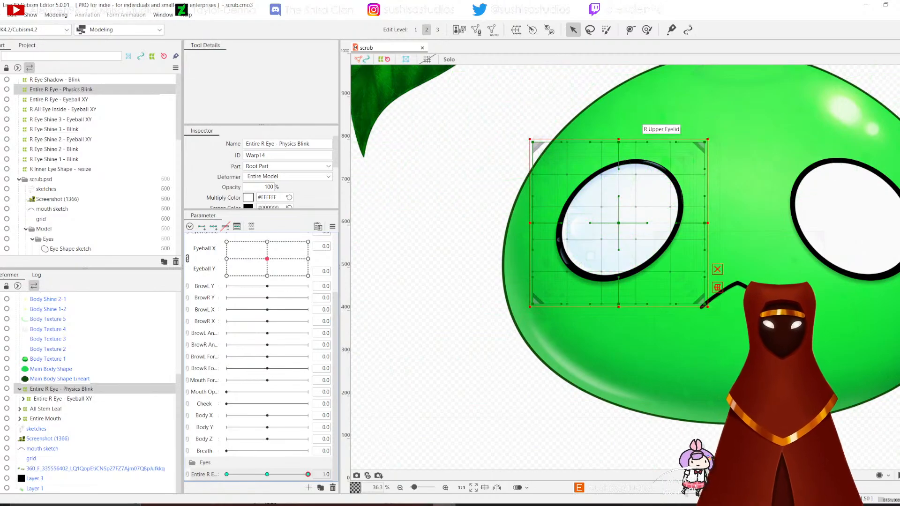
pyautogui.moveTo(618, 142); pyautogui.dragTo(619, 135)
pyautogui.moveTo(619, 304); pyautogui.dragTo(619, 308)
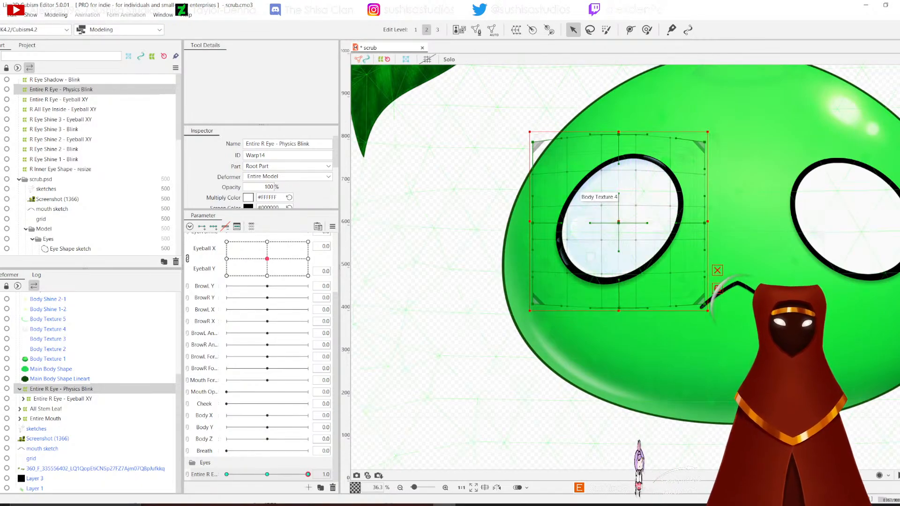
pyautogui.moveTo(533, 223); pyautogui.dragTo(534, 223)
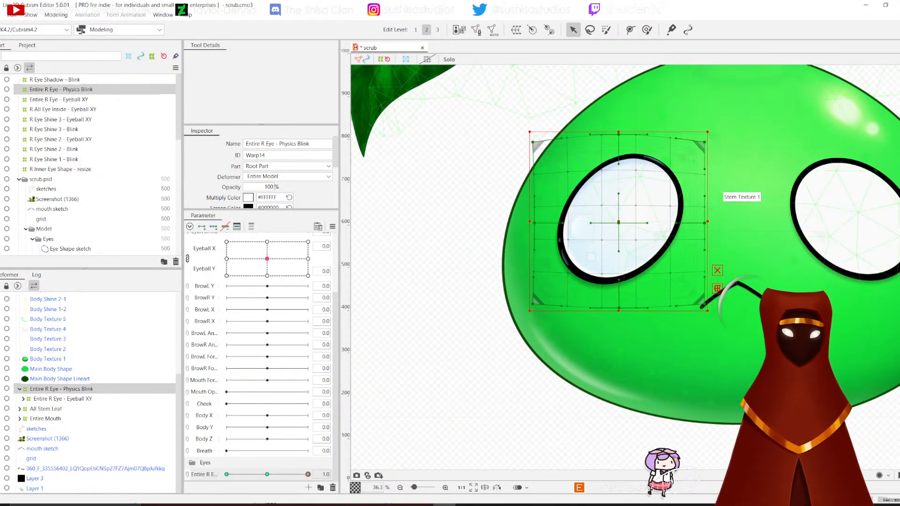
pyautogui.moveTo(704, 223); pyautogui.dragTo(702, 223)
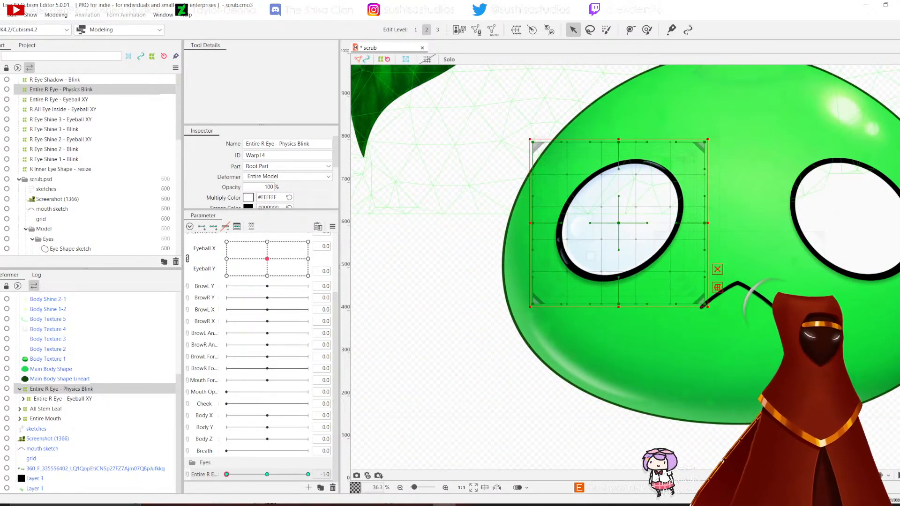
pyautogui.moveTo(307, 474)
pyautogui.mouseDown()
pyautogui.moveTo(239, 474)
pyautogui.moveTo(308, 474)
pyautogui.mouseUp()
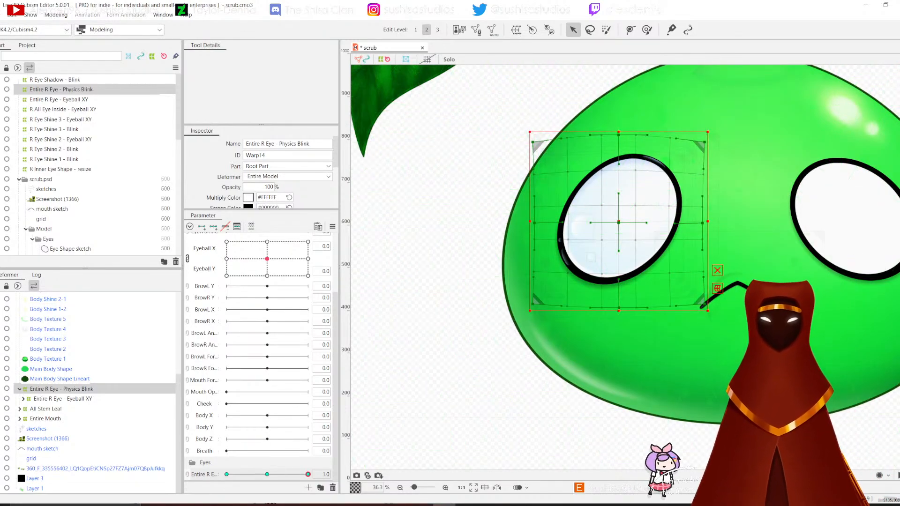
pyautogui.moveTo(308, 474)
pyautogui.mouseDown()
pyautogui.moveTo(267, 474)
pyautogui.moveTo(308, 474)
pyautogui.mouseUp()
# Step: At eye physics -1.0, bulge the deformer's left and right sides outward and squash its top and bottom centres inward
pyautogui.click(226, 474)
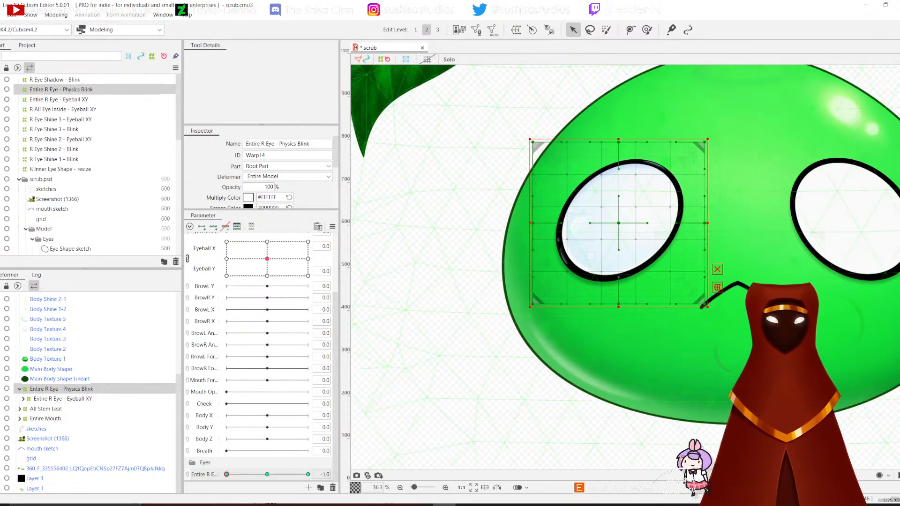
pyautogui.moveTo(532, 223); pyautogui.dragTo(524, 223)
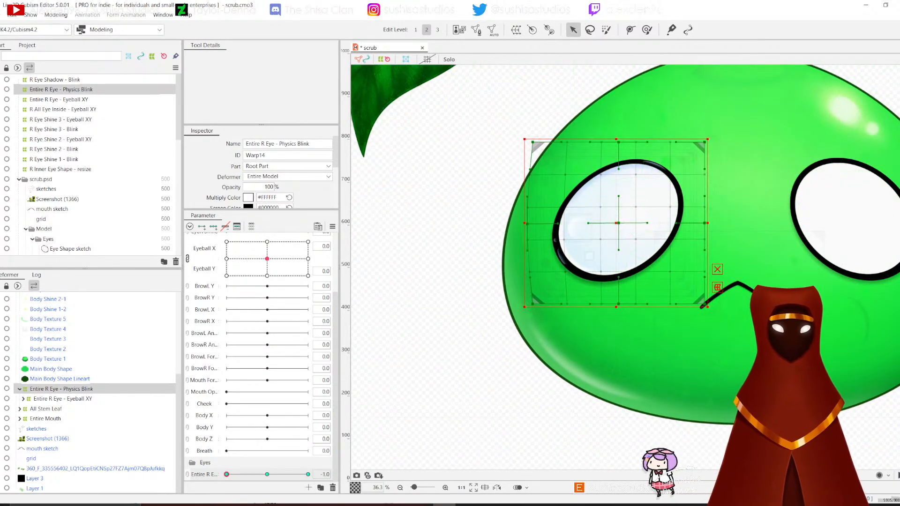
pyautogui.moveTo(704, 223); pyautogui.dragTo(711, 224)
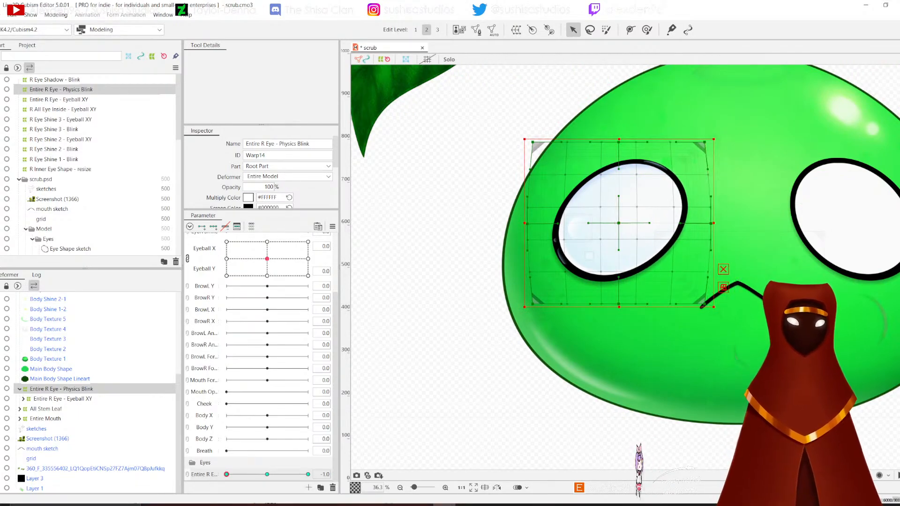
pyautogui.moveTo(618, 142); pyautogui.dragTo(618, 148)
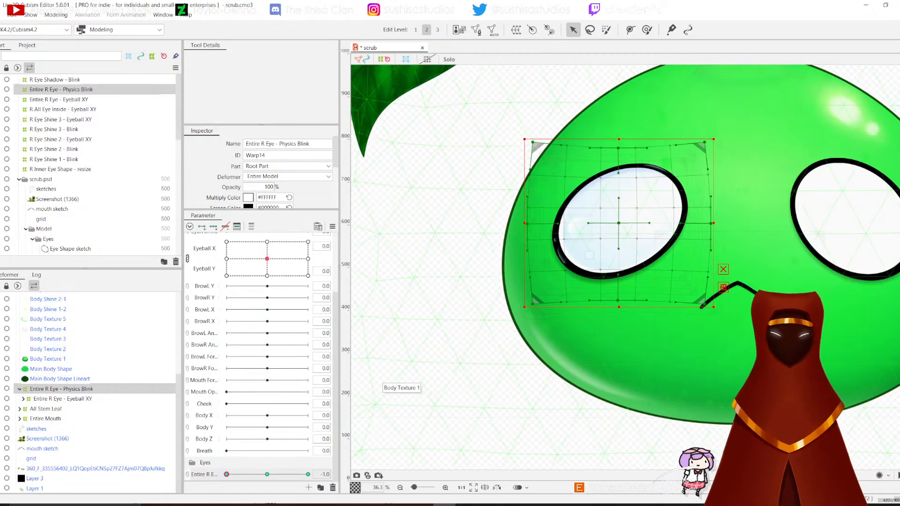
# Step: Return the eye physics parameter to 0.0 and save the model
pyautogui.moveTo(226, 474); pyautogui.dragTo(267, 474)
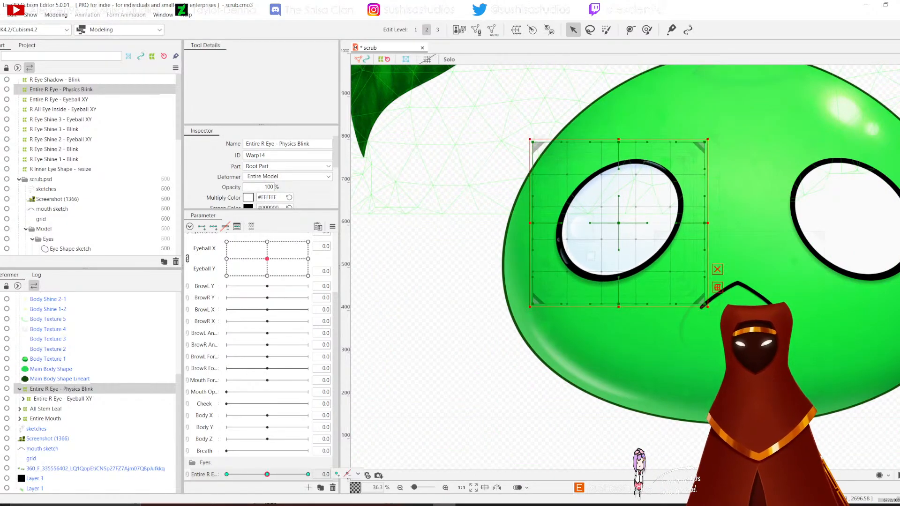
pyautogui.click(2, 15)
pyautogui.click(14, 93)
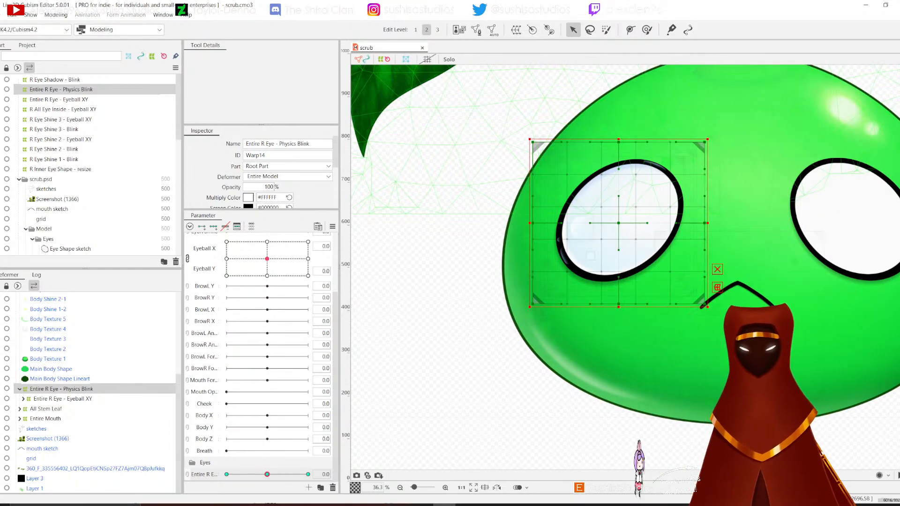
pyautogui.click(2, 15)
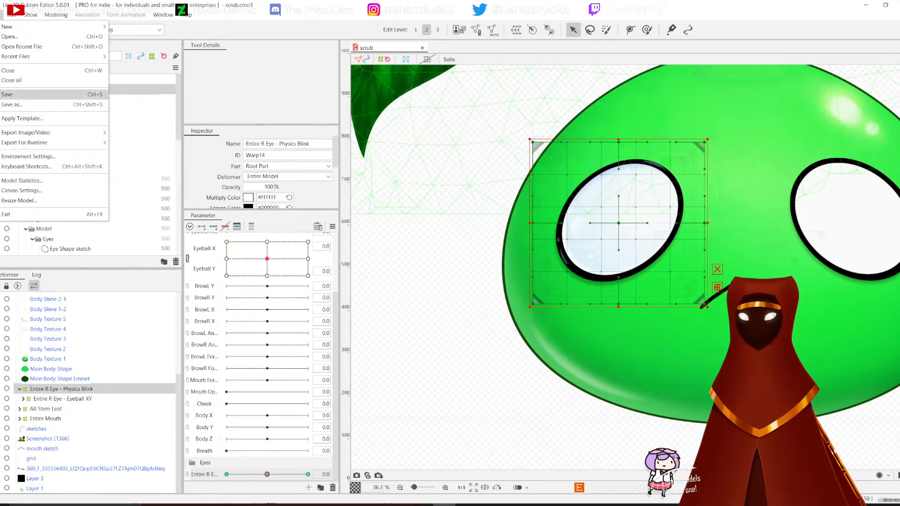
pyautogui.click(14, 94)
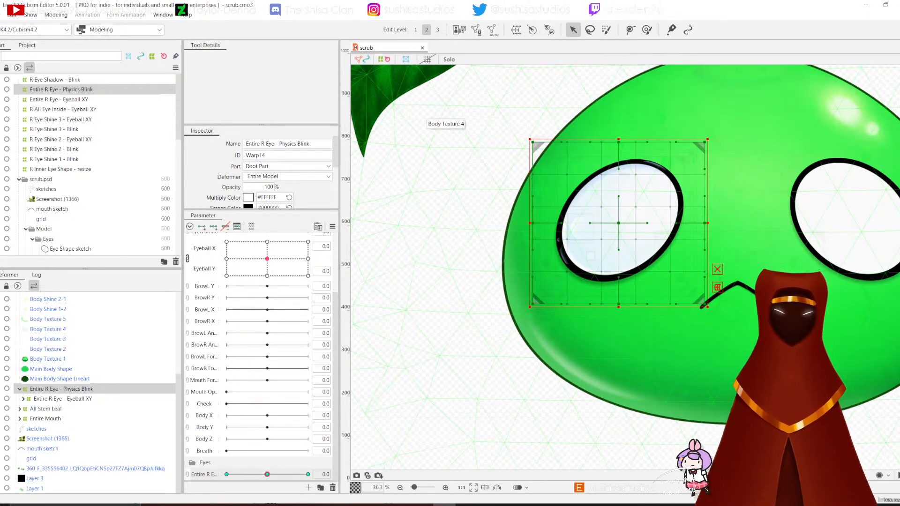
# Step: Preview the eye stretch at eye physics 1.0, save the model again, and set the parameter back to 0.0
pyautogui.moveTo(267, 474); pyautogui.dragTo(308, 475)
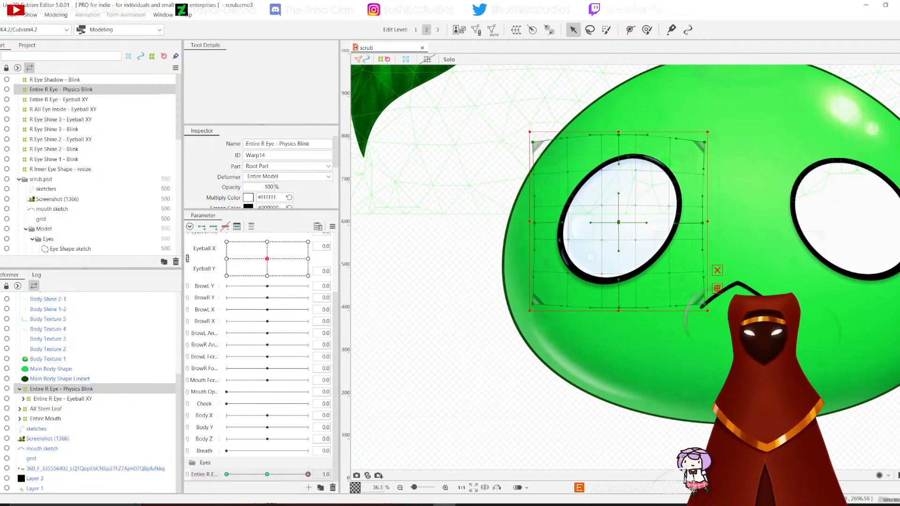
pyautogui.click(2, 15)
pyautogui.click(18, 94)
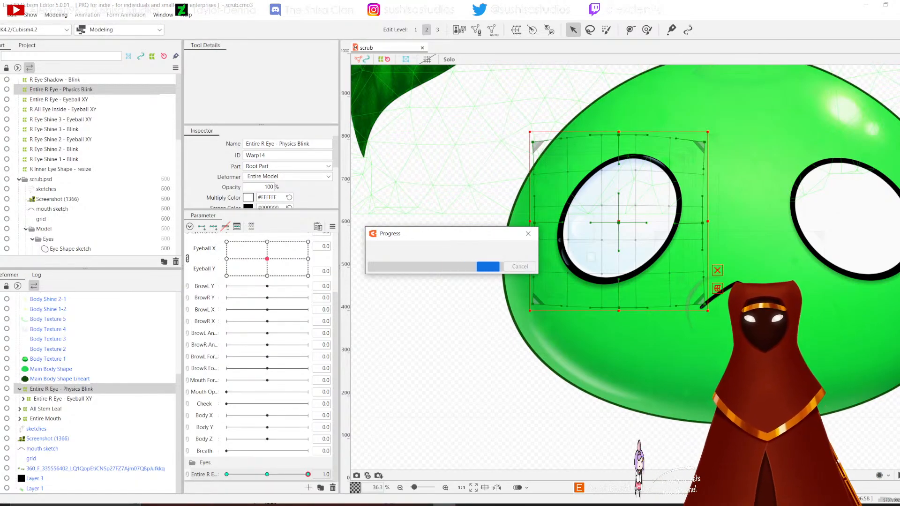
pyautogui.click(267, 474)
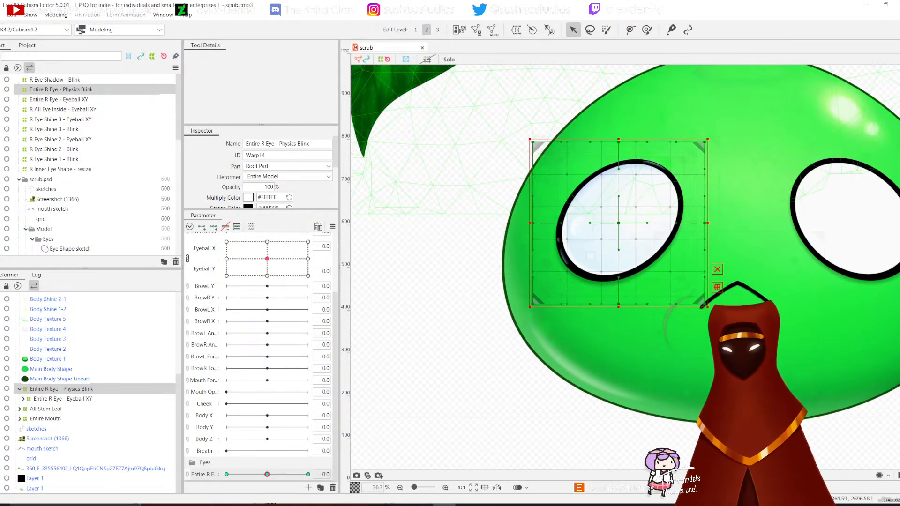
# Step: Create a parameter named Entire R Eye Physics 2 in the Eyes folder, keeping the -1.0 to 1.0 range and 0.0 default
pyautogui.click(308, 488)
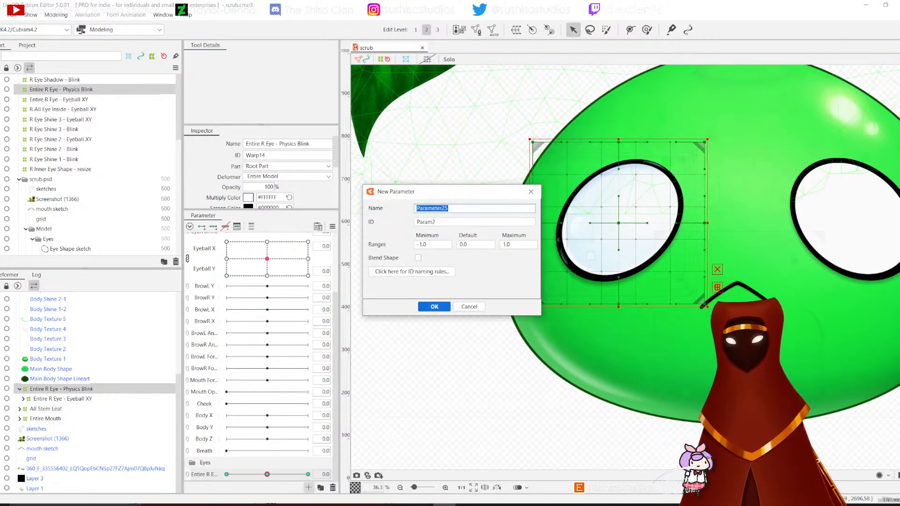
pyautogui.write('Entire')
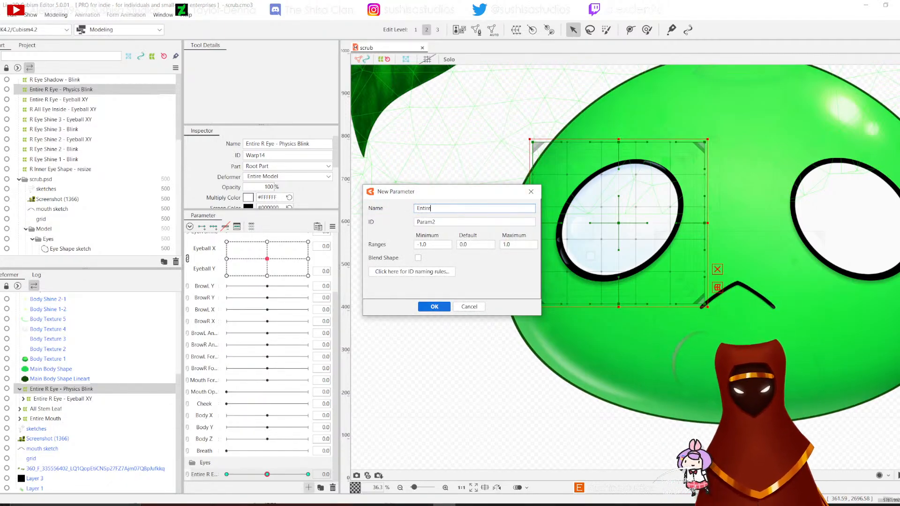
pyautogui.write(' R Eye Physics 2')
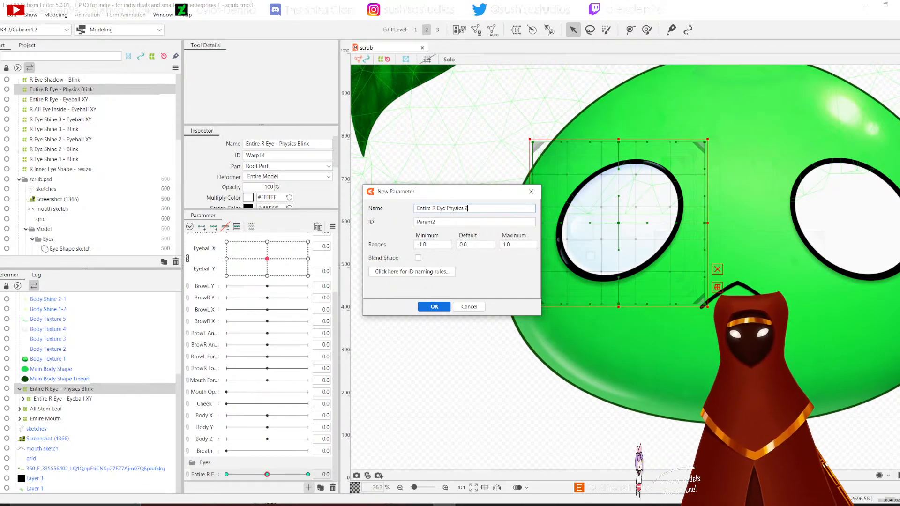
pyautogui.press('Return')
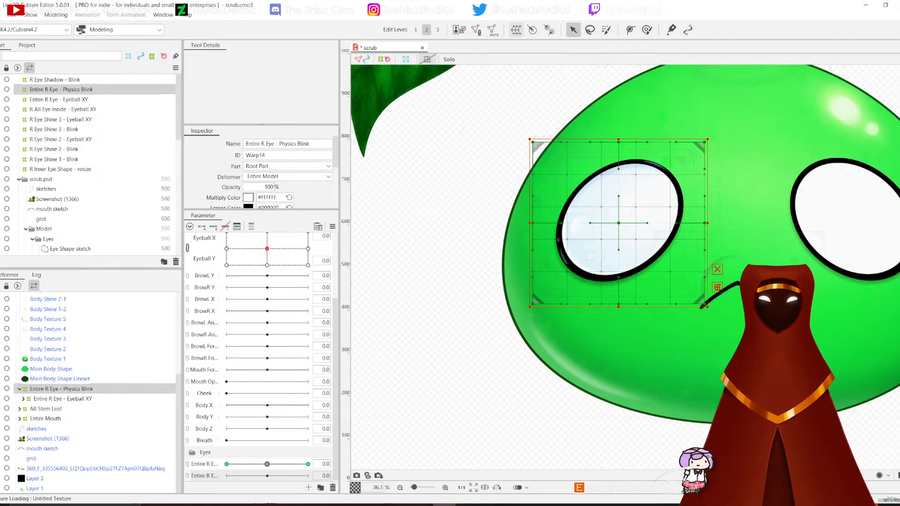
# Step: Create a warp deformer named Entire R Eye - Physics 2 as parent of Entire R Eye - Physics Blink, with 2 × 2 Bezier divisions
pyautogui.click(515, 30)
pyautogui.moveTo(457, 197); pyautogui.dragTo(415, 198)
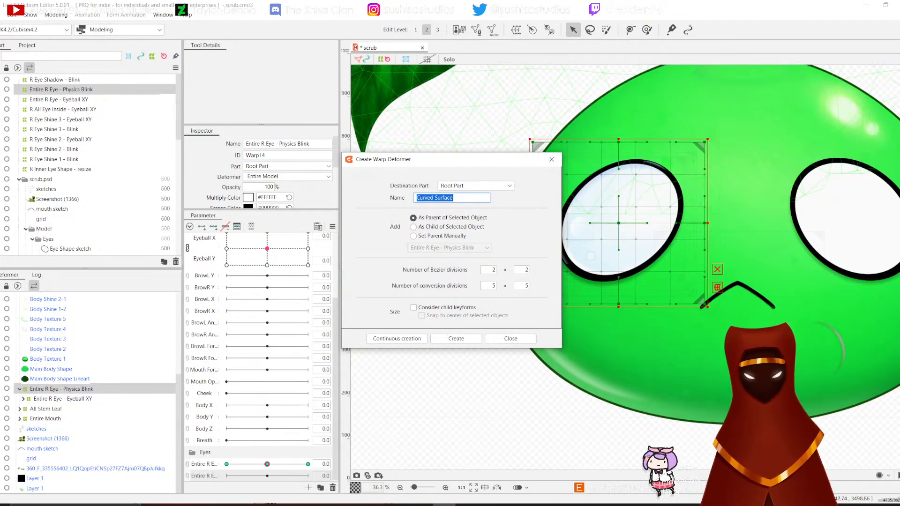
pyautogui.write('Entire R E')
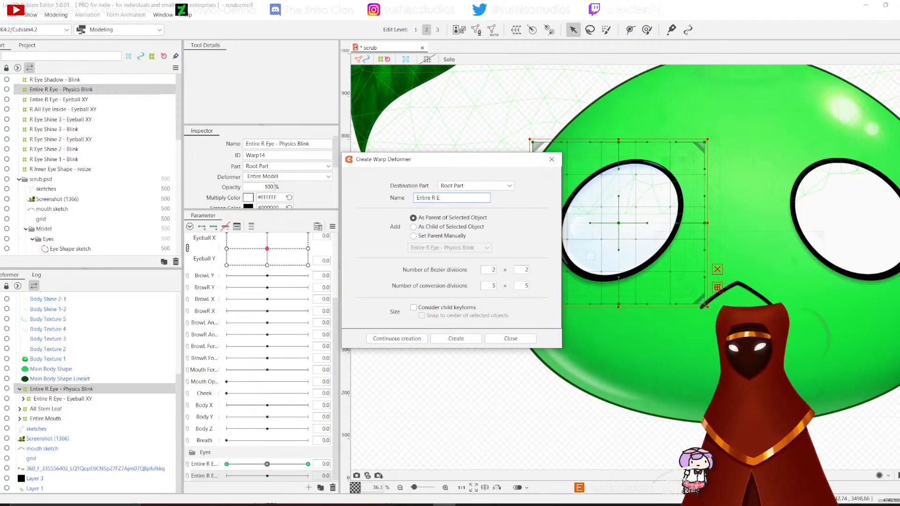
pyautogui.write('ye Physics 2')
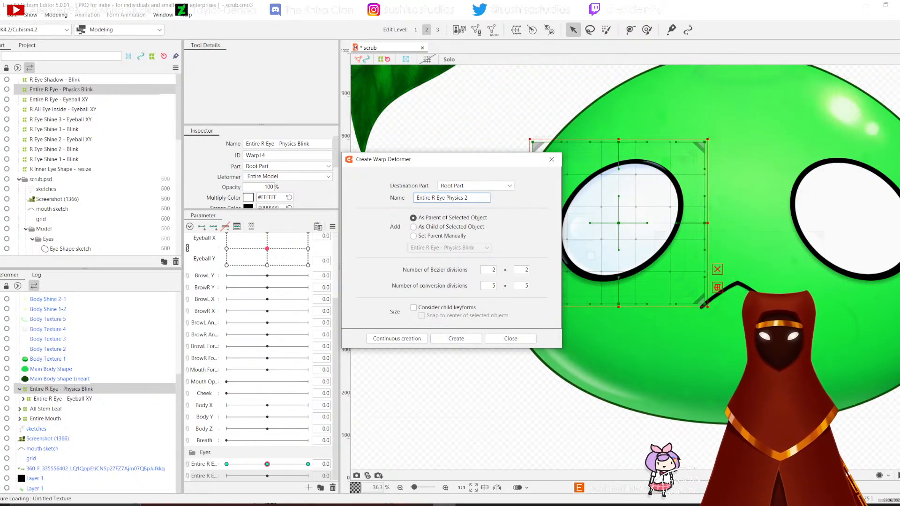
pyautogui.write('-')
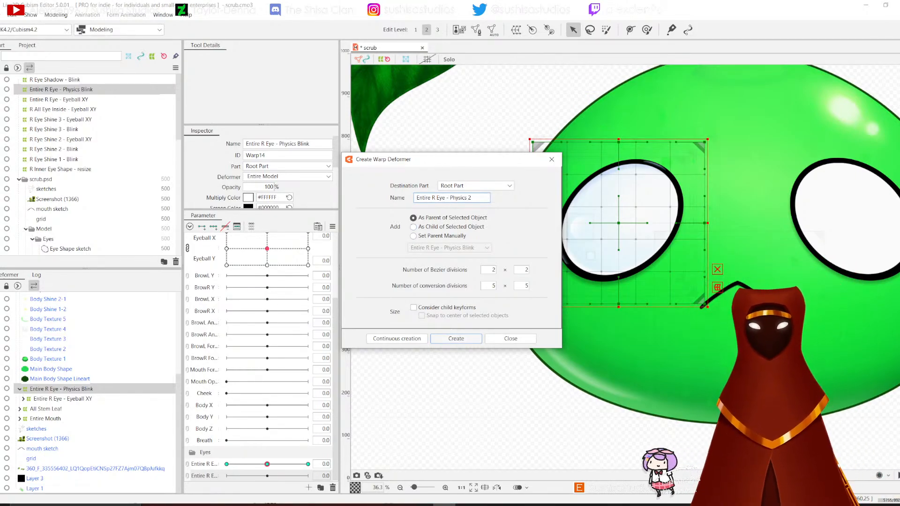
pyautogui.click(456, 338)
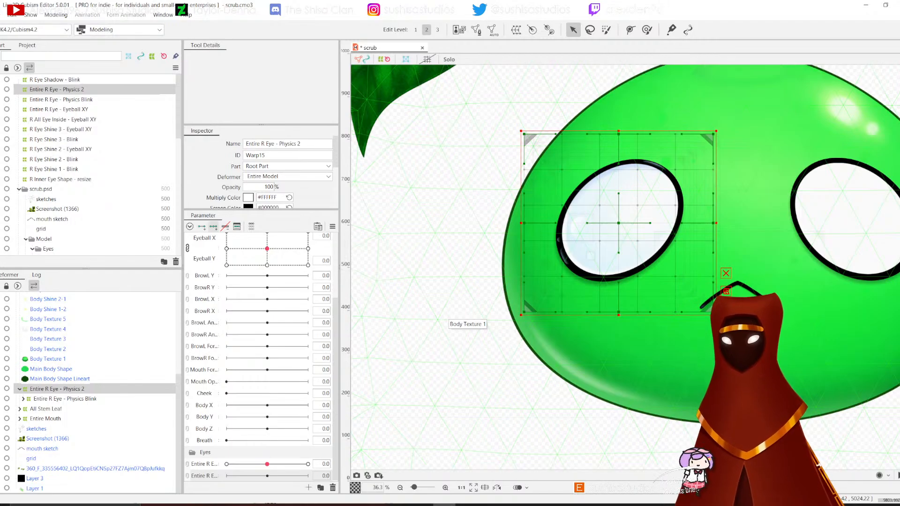
# Step: Add three keyforms on the Entire R Eye Physics 2 parameter for the Entire R Eye - Physics 2 deformer
pyautogui.click(213, 226)
pyautogui.click(308, 464)
pyautogui.moveTo(308, 464); pyautogui.dragTo(267, 464)
# Step: At Entire R Eye Physics 2 value 1.0, pull the deformer's top, bottom, left and right centre points slightly inward
pyautogui.click(308, 475)
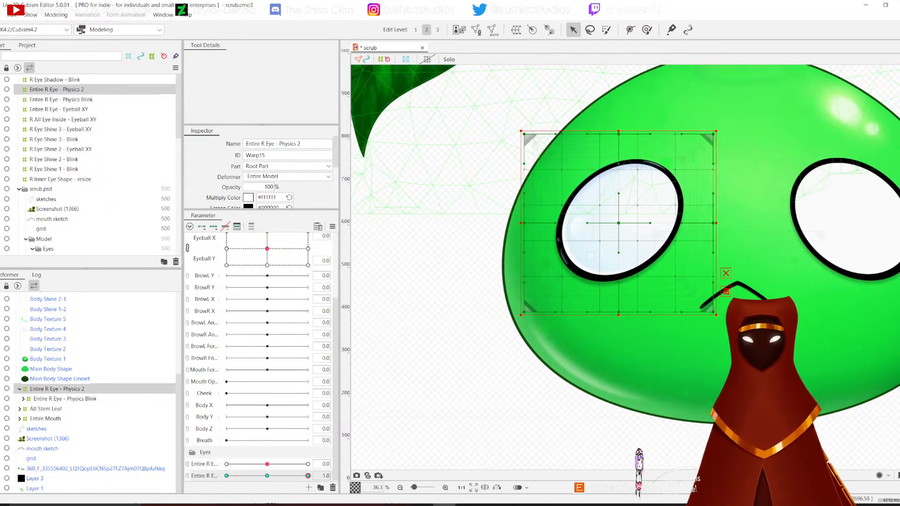
pyautogui.moveTo(618, 134); pyautogui.dragTo(619, 141)
pyautogui.moveTo(524, 223); pyautogui.dragTo(530, 221)
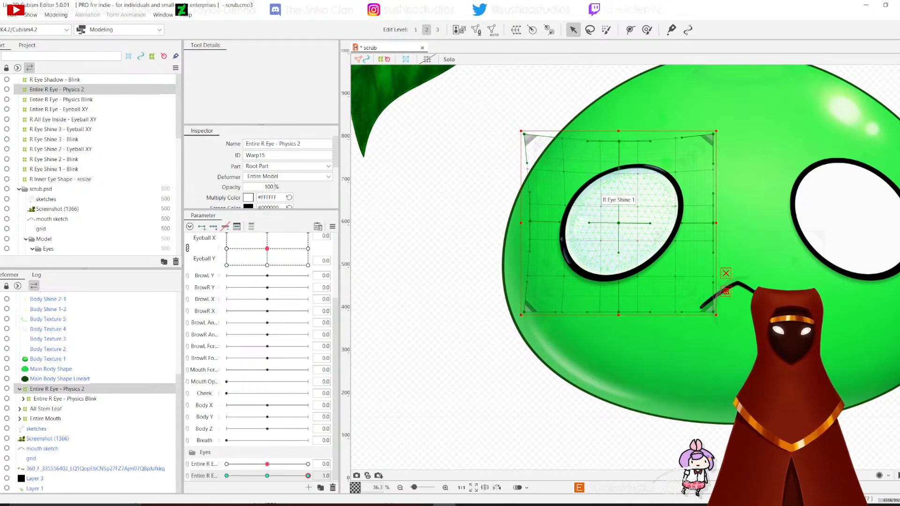
pyautogui.moveTo(713, 223); pyautogui.dragTo(708, 224)
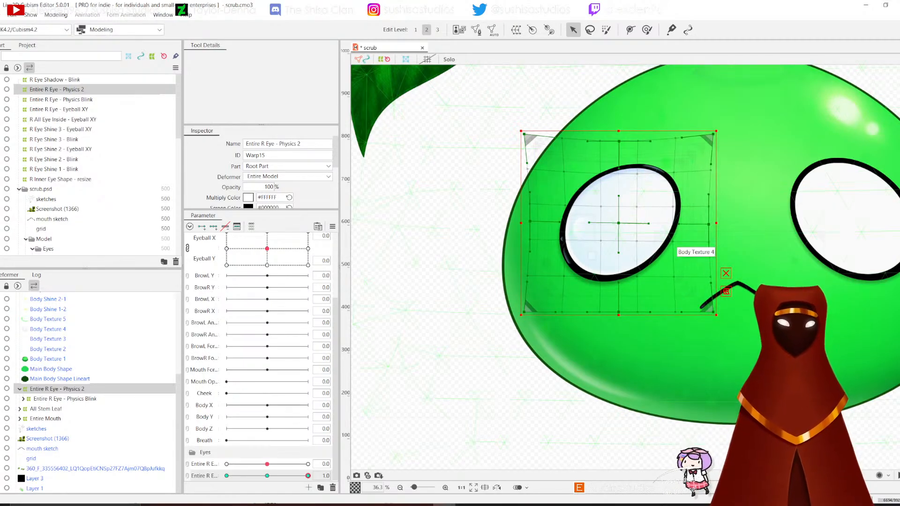
pyautogui.moveTo(619, 312); pyautogui.dragTo(617, 305)
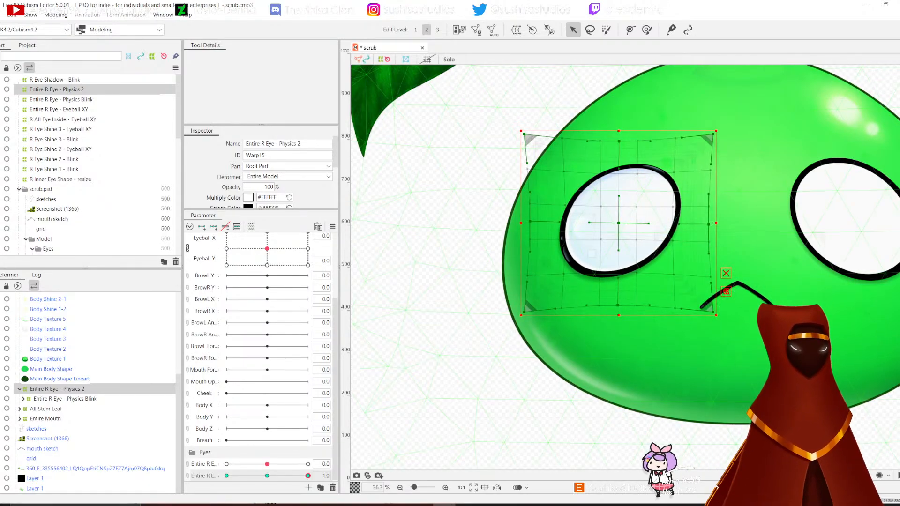
# Step: At Entire R Eye Physics 2 value -1.0, bulge the deformer's left, top, right and bottom centre points slightly outward
pyautogui.moveTo(308, 475)
pyautogui.mouseDown()
pyautogui.moveTo(227, 476)
pyautogui.moveTo(308, 476)
pyautogui.mouseUp()
pyautogui.click(226, 476)
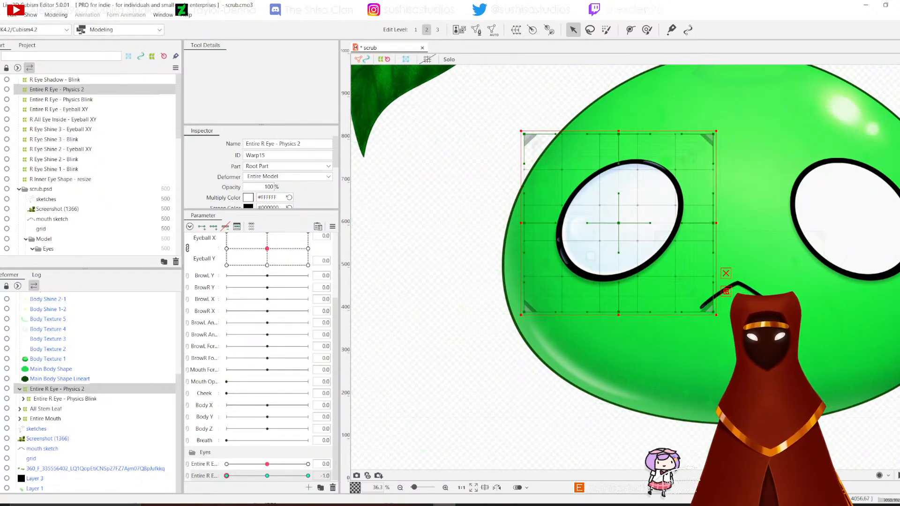
pyautogui.moveTo(524, 223); pyautogui.dragTo(520, 223)
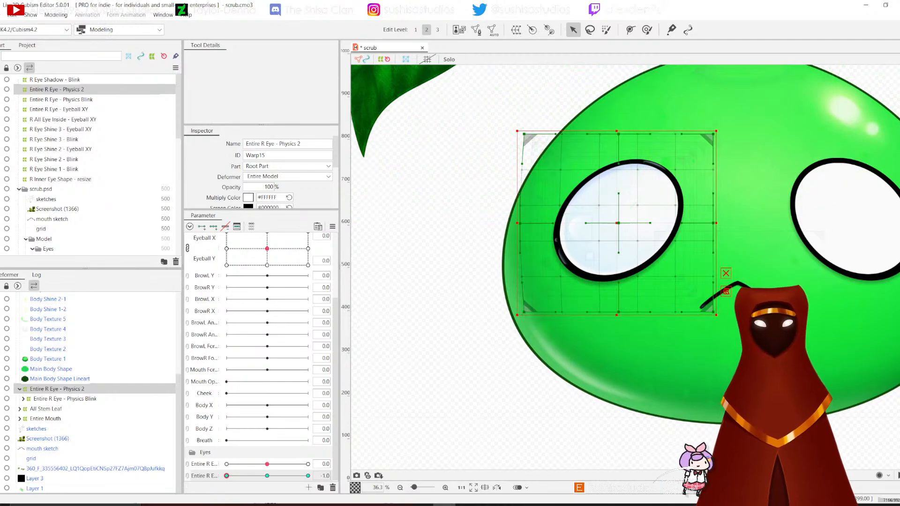
pyautogui.moveTo(619, 134); pyautogui.dragTo(618, 127)
pyautogui.moveTo(713, 223); pyautogui.dragTo(716, 223)
pyautogui.moveTo(619, 312); pyautogui.dragTo(618, 315)
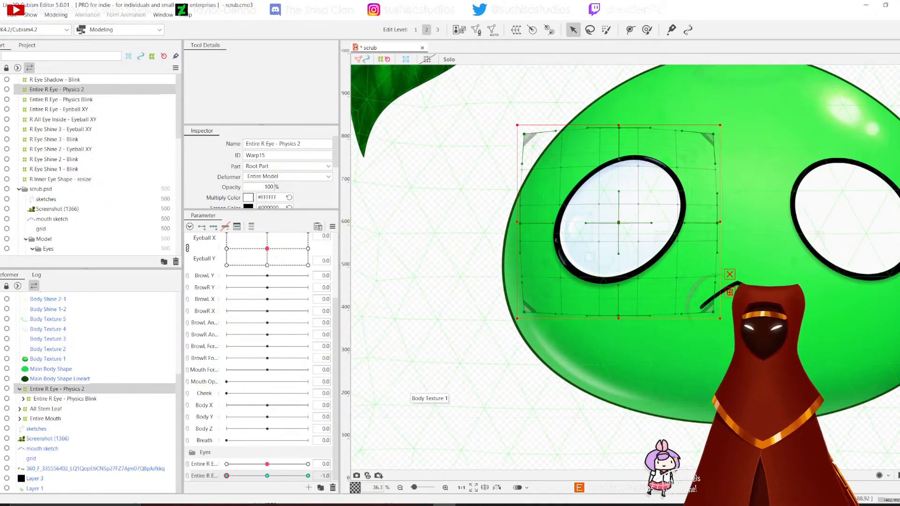
# Step: Return the Entire R Eye Physics 2 parameter to 0.0 and save the model
pyautogui.moveTo(227, 475); pyautogui.dragTo(267, 475)
pyautogui.click(2, 15)
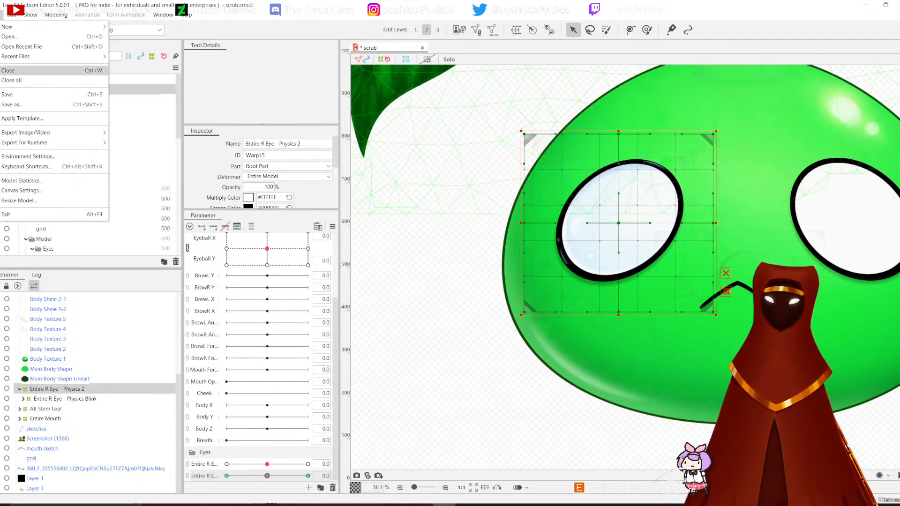
pyautogui.click(14, 94)
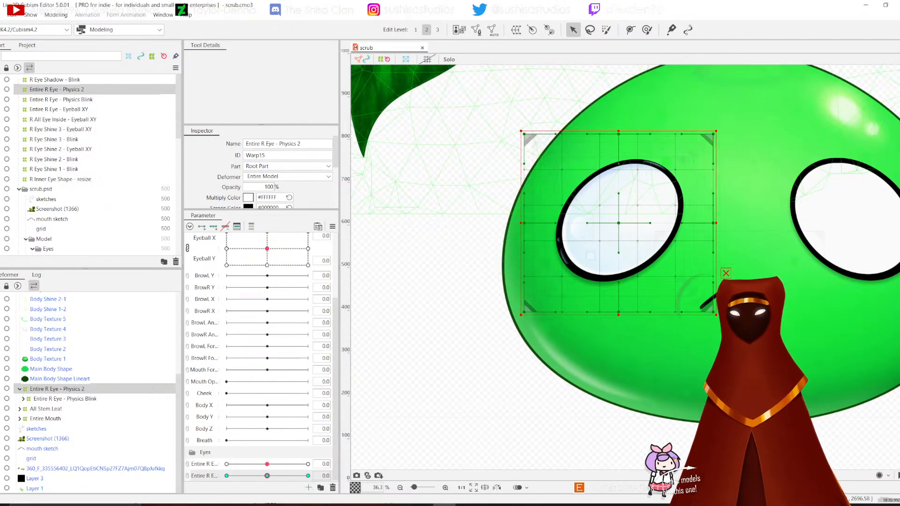
pyautogui.moveTo(267, 475)
pyautogui.mouseDown()
pyautogui.moveTo(295, 475)
pyautogui.moveTo(227, 475)
pyautogui.moveTo(301, 475)
pyautogui.moveTo(226, 475)
pyautogui.moveTo(267, 475)
pyautogui.mouseUp()
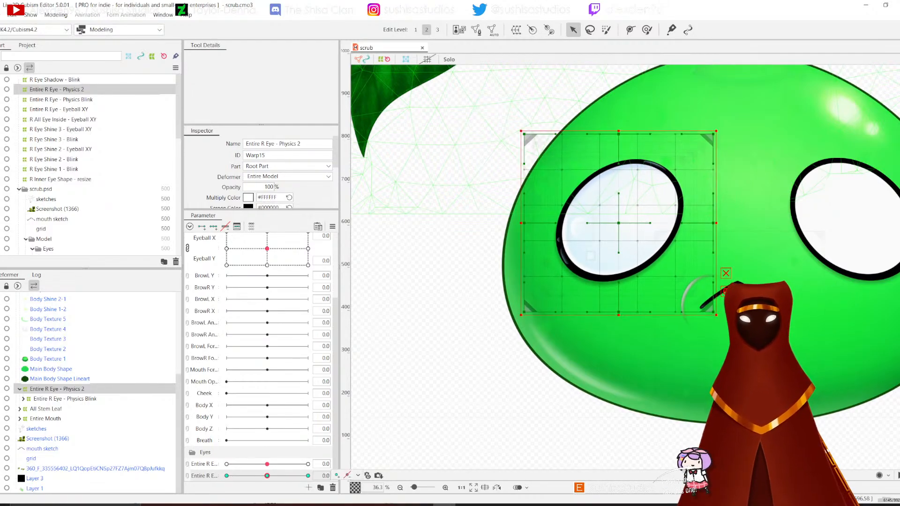
# Step: Create a warp deformer named R Eye Shine 2 - Blink Physics as parent of the R Eye Shine 2 - Eyeball XY deformer
pyautogui.scroll(3, 615, 224)
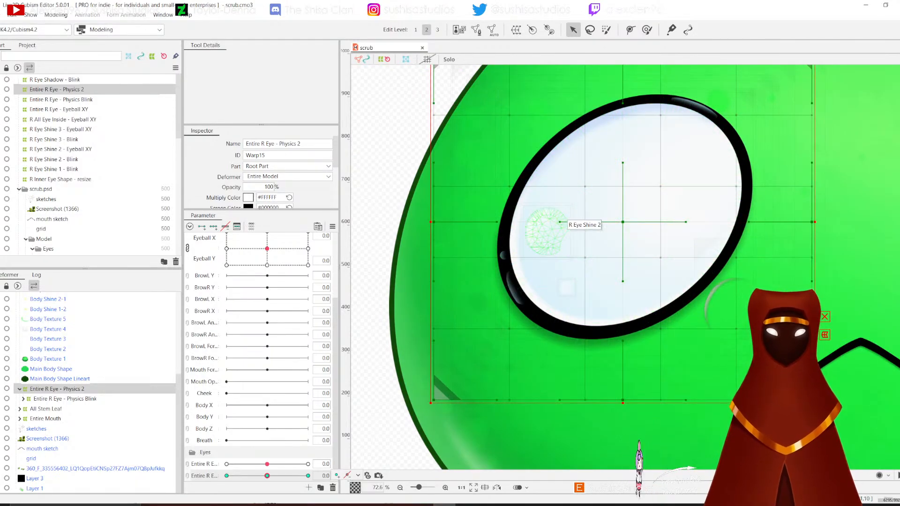
pyautogui.click(560, 224)
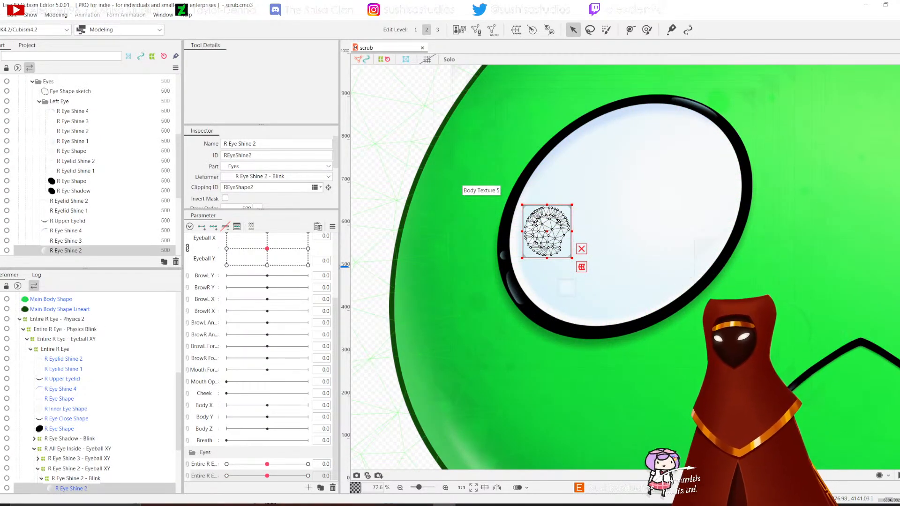
pyautogui.click(75, 478)
pyautogui.click(79, 468)
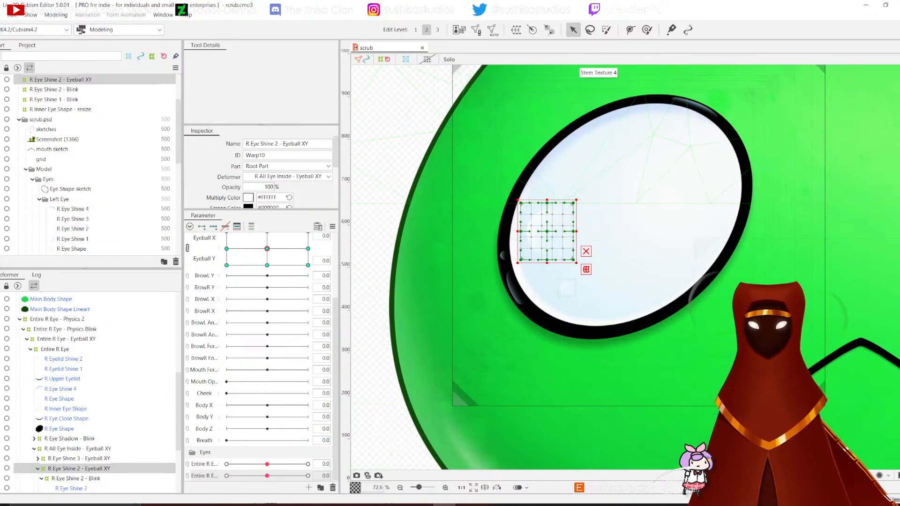
pyautogui.click(516, 30)
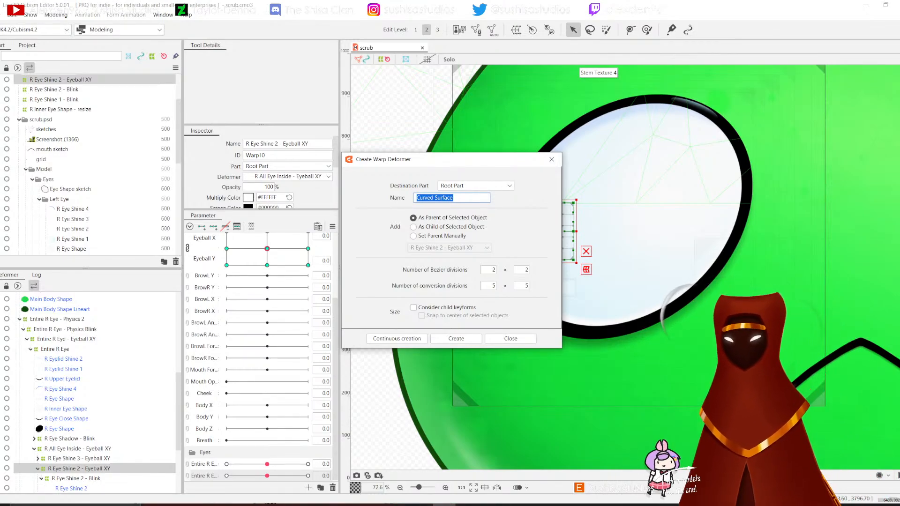
pyautogui.write('R Eye Shine 2 - Blink Physics')
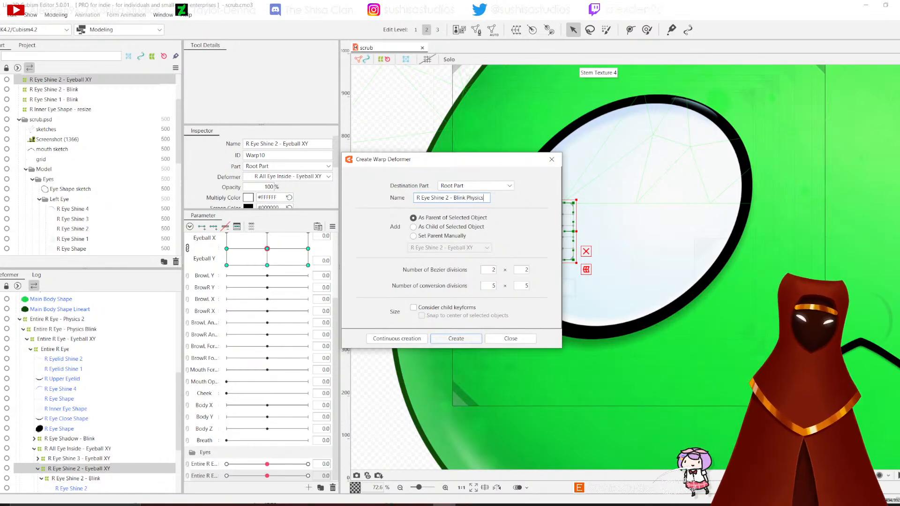
pyautogui.click(455, 338)
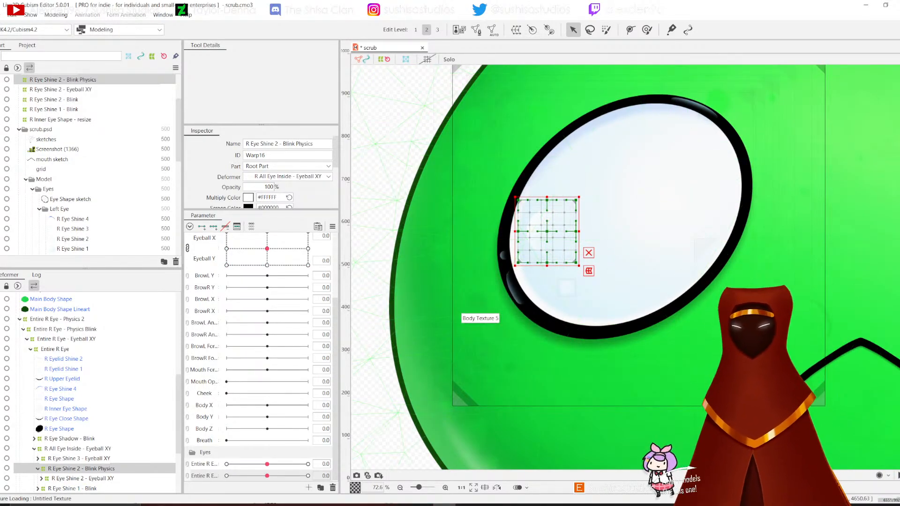
# Step: Create a parameter named R Eye Shine 2 - Physics 1 and add three keyforms to it for the Blink Physics deformer
pyautogui.click(308, 488)
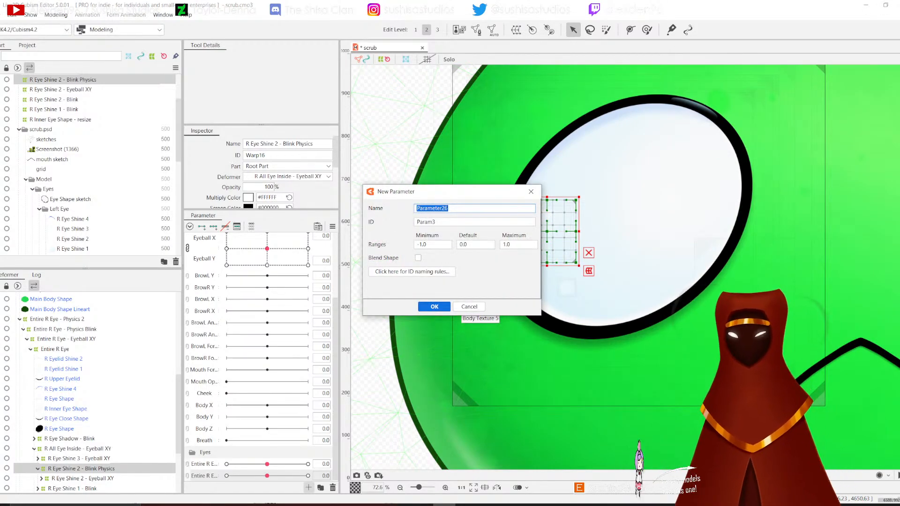
pyautogui.write('R')
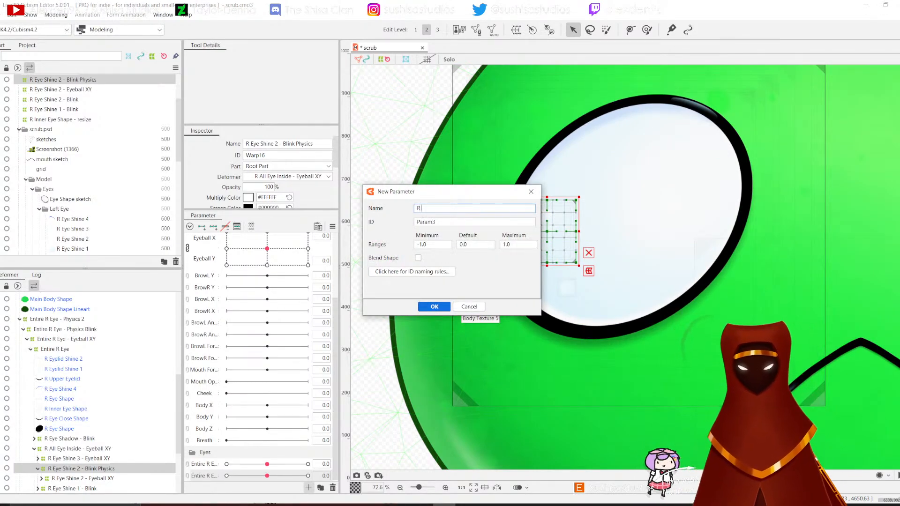
pyautogui.write(' Eye Shine 2 Physics 1')
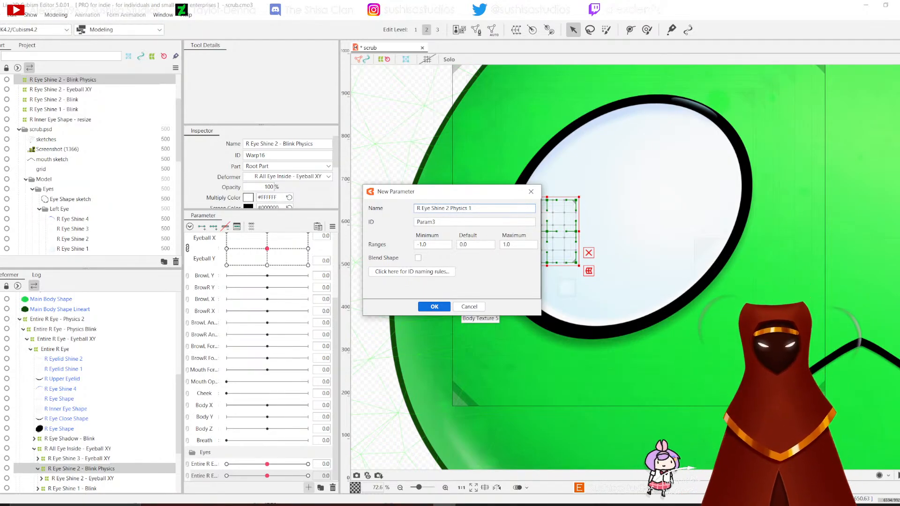
pyautogui.write('-')
pyautogui.press('Return')
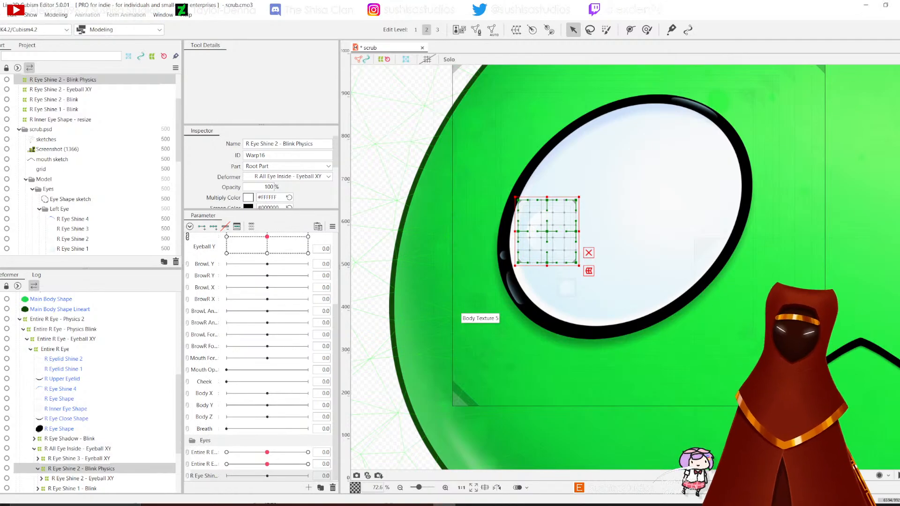
pyautogui.click(213, 226)
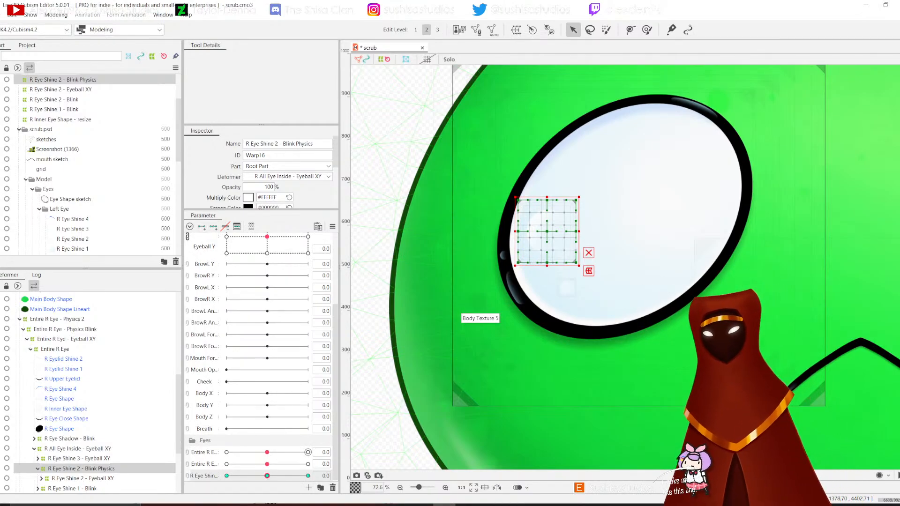
# Step: At R Eye Shine 2 - Physics 1 value 1.0, pull the deformer's top and bottom centre points outward and the side centre points slightly inward
pyautogui.click(308, 476)
pyautogui.scroll(3, 531, 219)
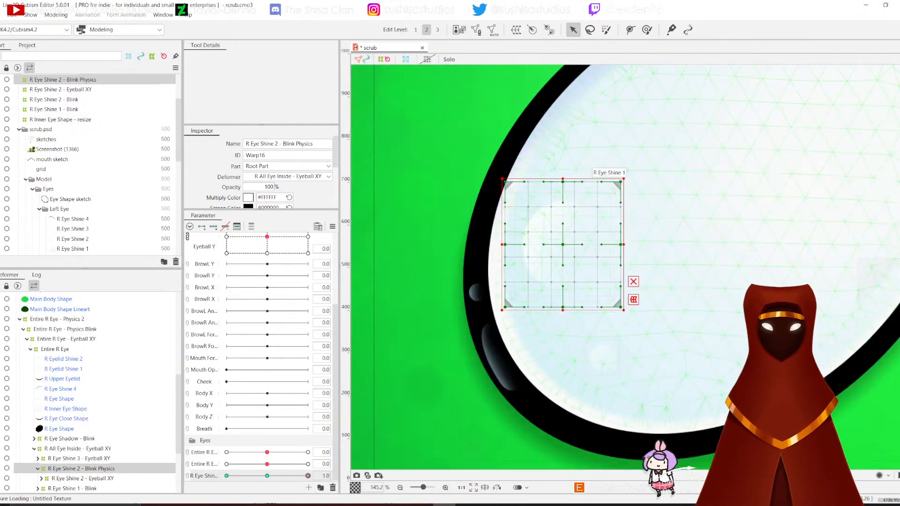
pyautogui.moveTo(562, 182); pyautogui.dragTo(562, 171)
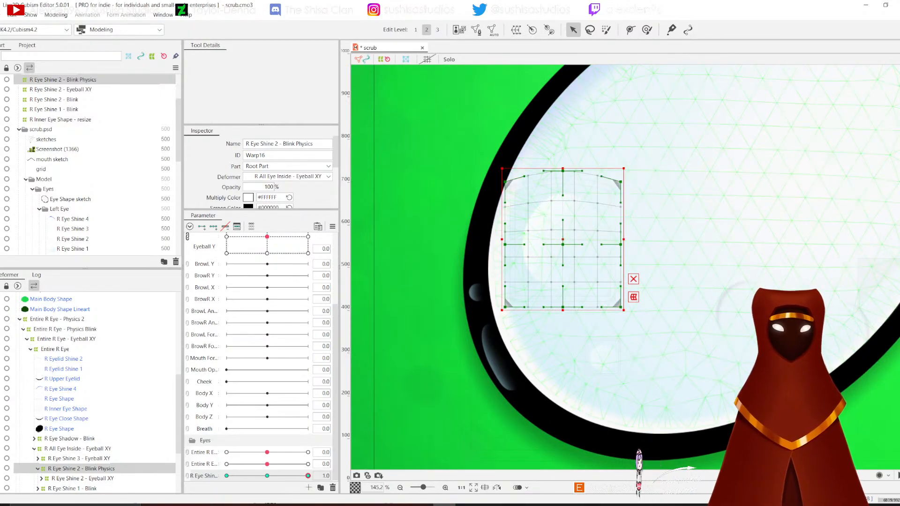
pyautogui.moveTo(562, 306); pyautogui.dragTo(563, 315)
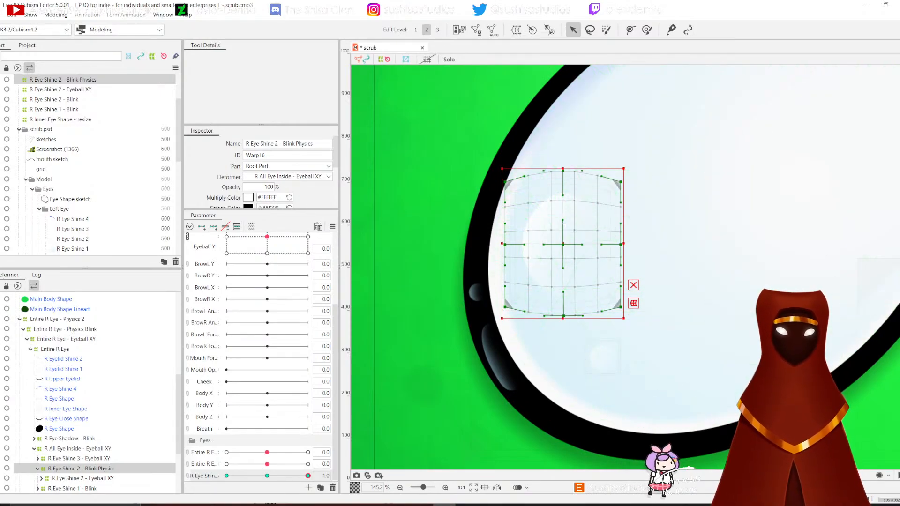
pyautogui.moveTo(505, 244); pyautogui.dragTo(509, 244)
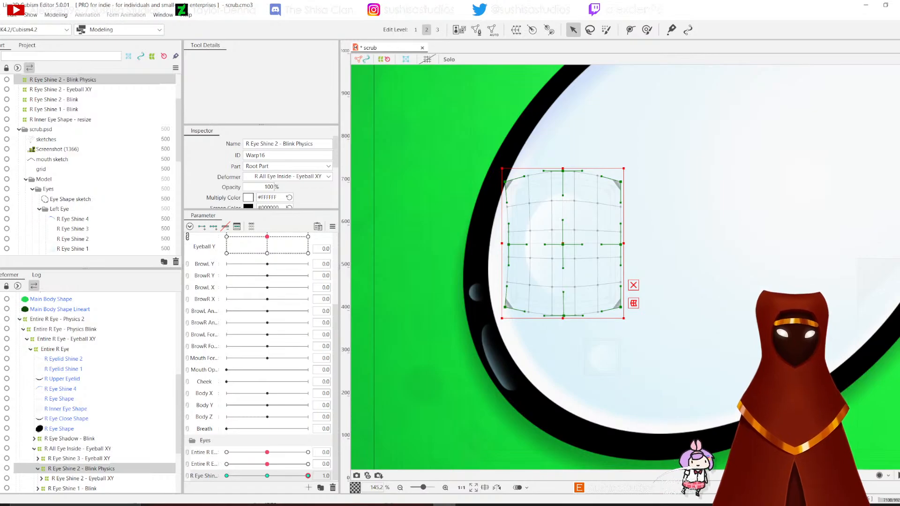
pyautogui.moveTo(620, 244); pyautogui.dragTo(617, 244)
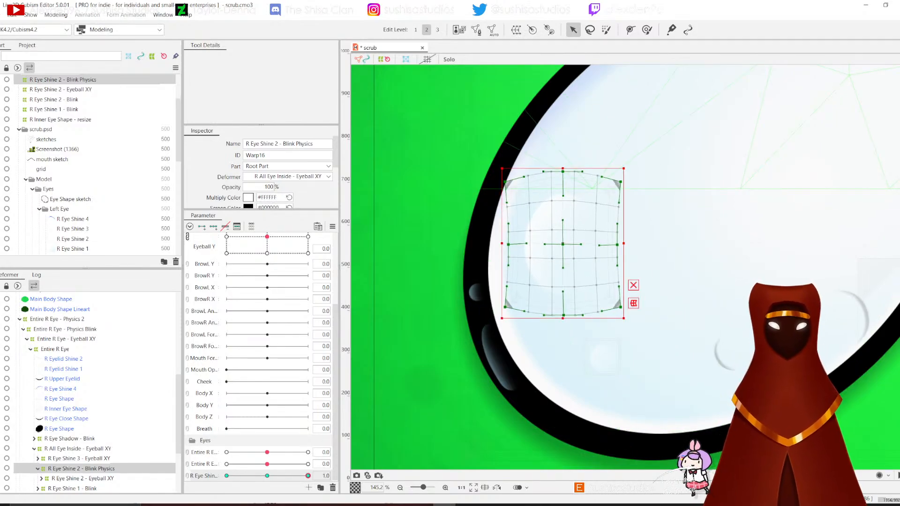
# Step: At R Eye Shine 2 - Physics 1 value -1.0, move the deformer's side centre points outward and top and bottom ones inward, then reset to 0.0
pyautogui.click(227, 475)
pyautogui.moveTo(504, 244); pyautogui.dragTo(496, 244)
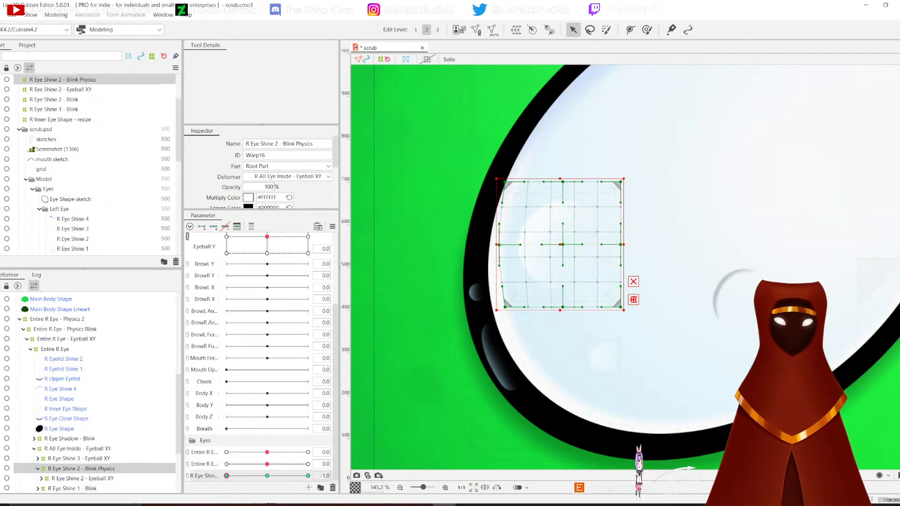
pyautogui.moveTo(621, 245); pyautogui.dragTo(627, 245)
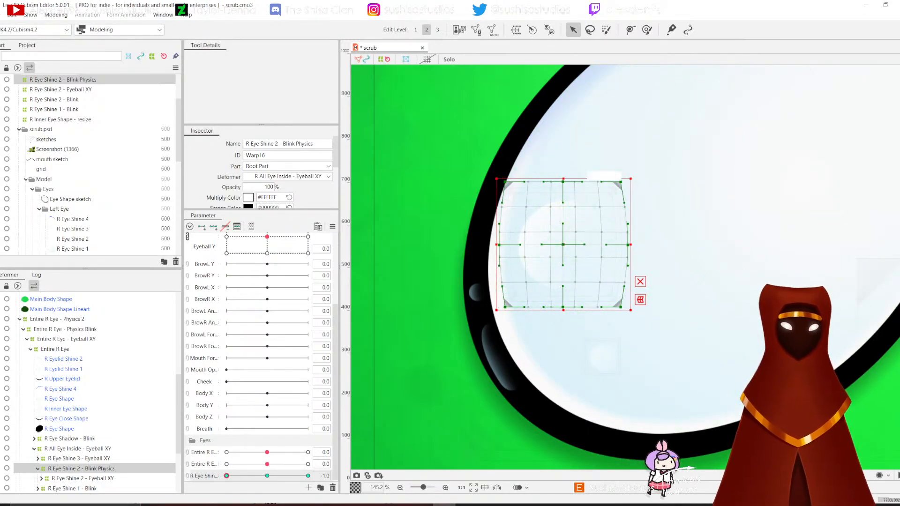
pyautogui.moveTo(563, 182); pyautogui.dragTo(560, 189)
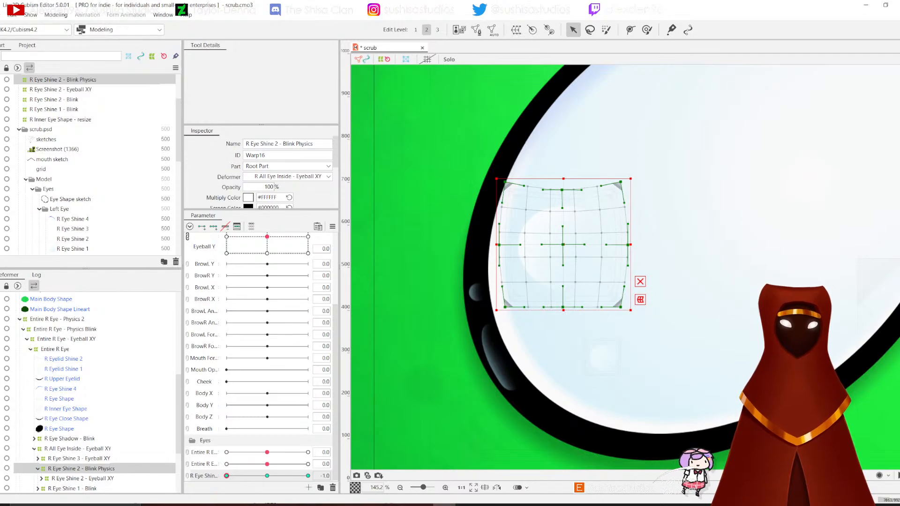
pyautogui.moveTo(563, 307); pyautogui.dragTo(564, 298)
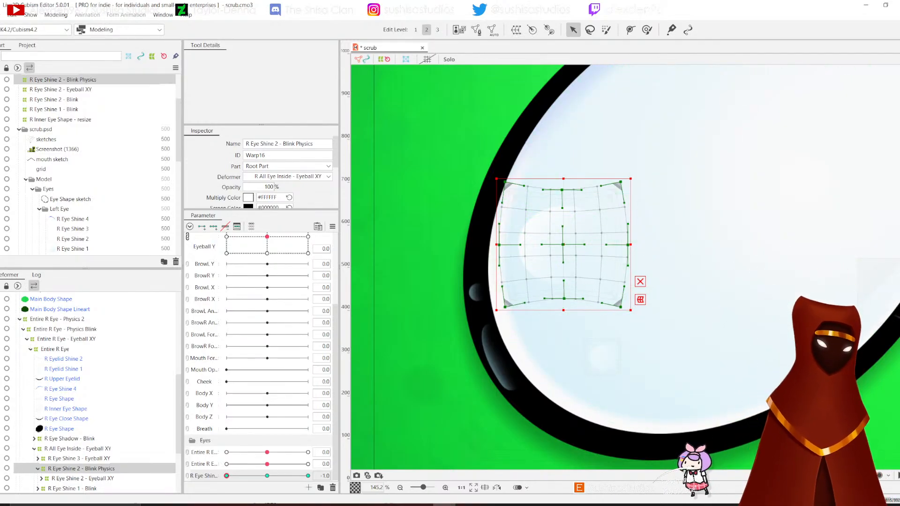
pyautogui.click(307, 475)
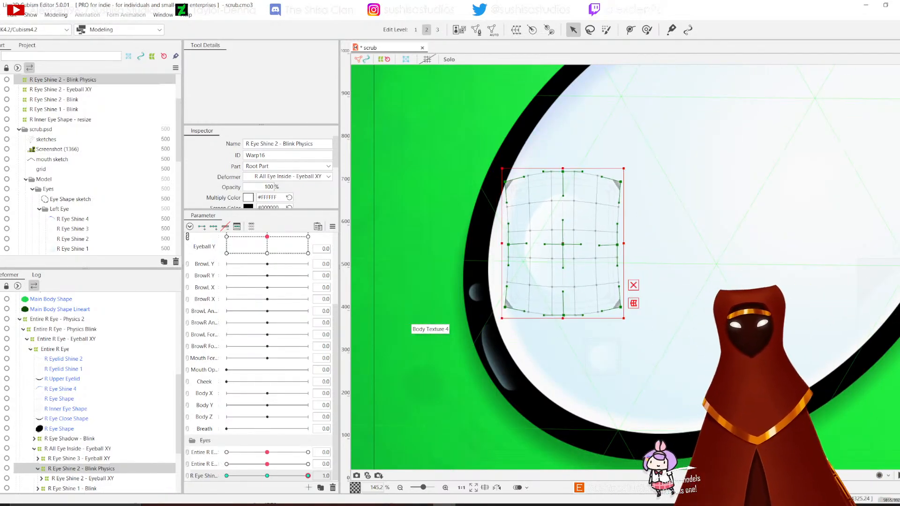
pyautogui.moveTo(308, 476); pyautogui.dragTo(267, 475)
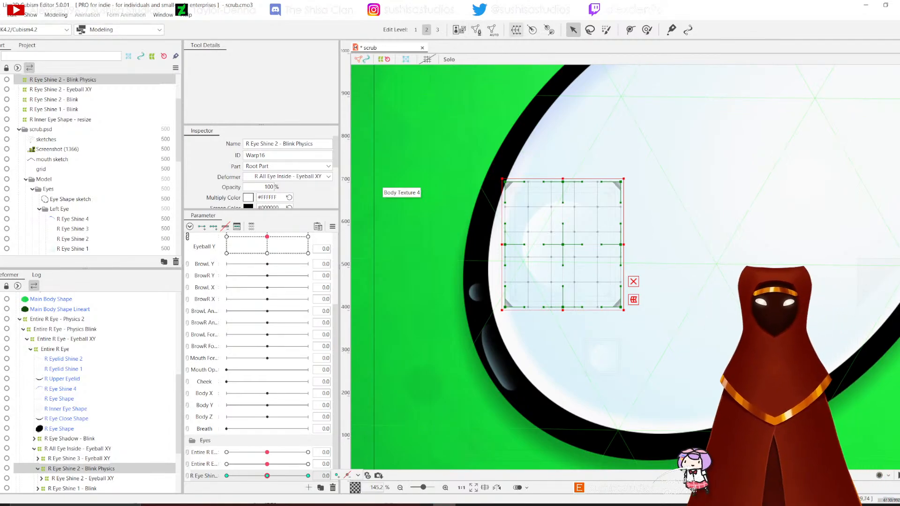
# Step: Create a warp deformer named R Eye Shine 2 - Physics 2 as parent of the R Eye Shine 2 - Blink Physics deformer
pyautogui.click(515, 29)
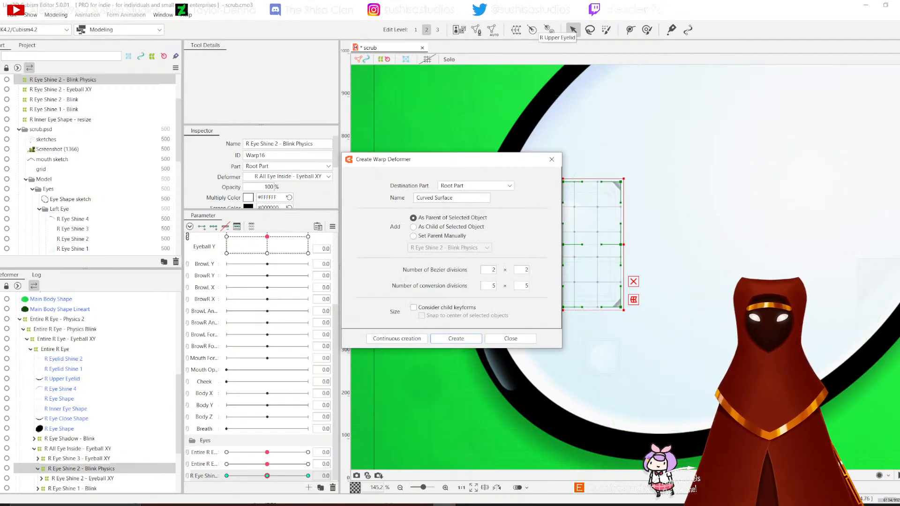
pyautogui.tripleClick(435, 198)
pyautogui.write('R E')
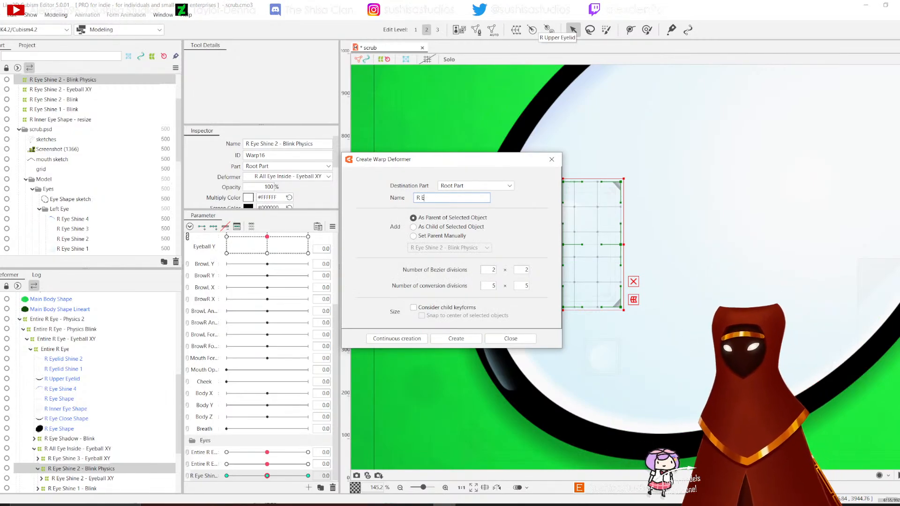
pyautogui.write('ye Shine 2 - Physics 2')
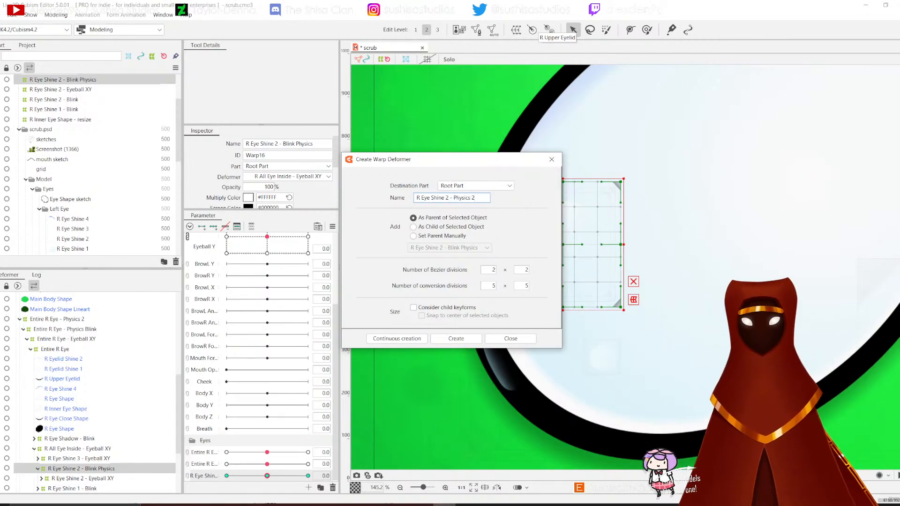
pyautogui.click(456, 338)
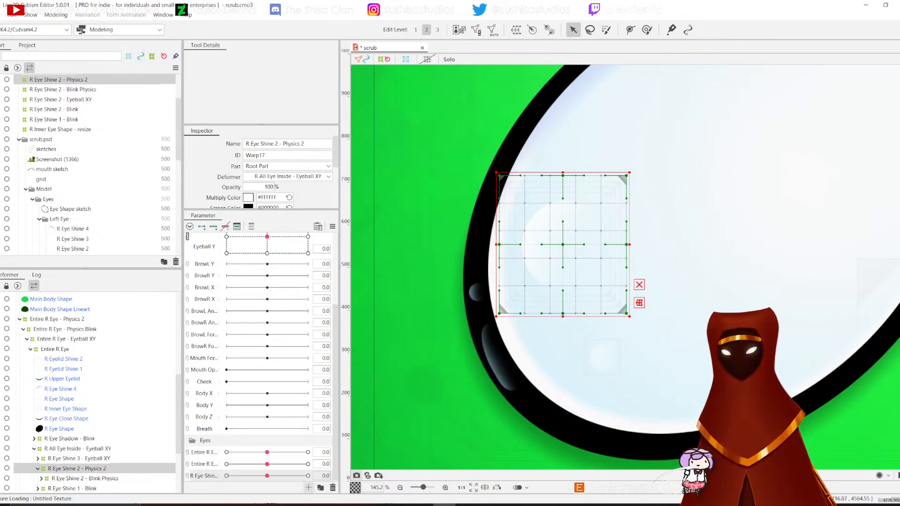
# Step: Create a parameter named R Eye Shine 2 - Physics 2 and add three keyforms to it for the new parent deformer
pyautogui.click(308, 487)
pyautogui.write('R')
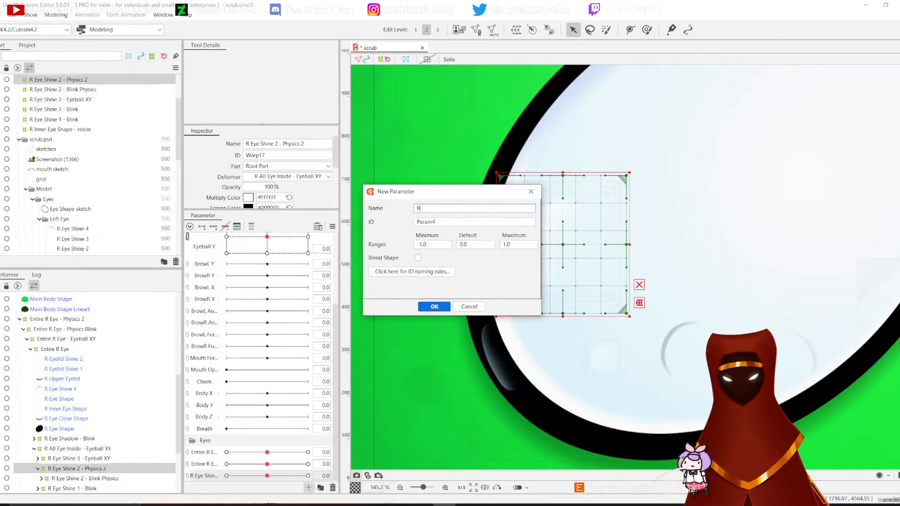
pyautogui.write(' Eye Shine 2 - Physics')
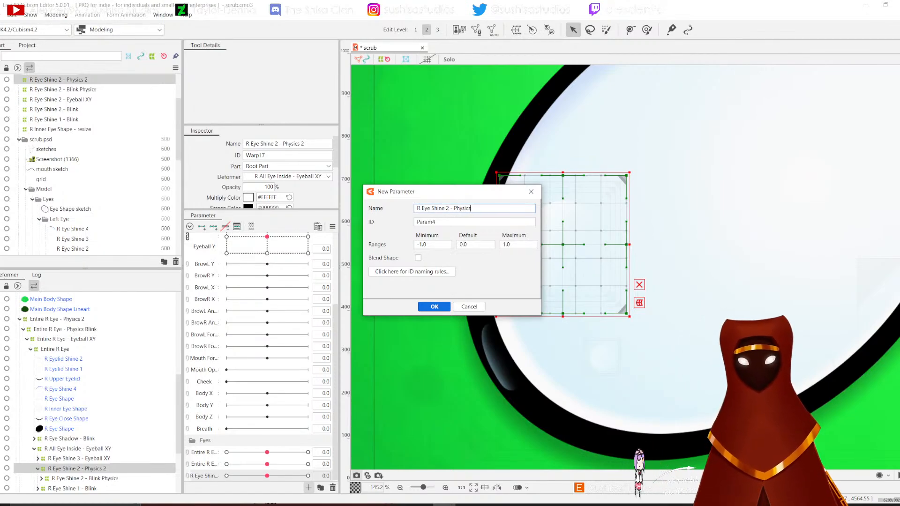
pyautogui.write(' 2')
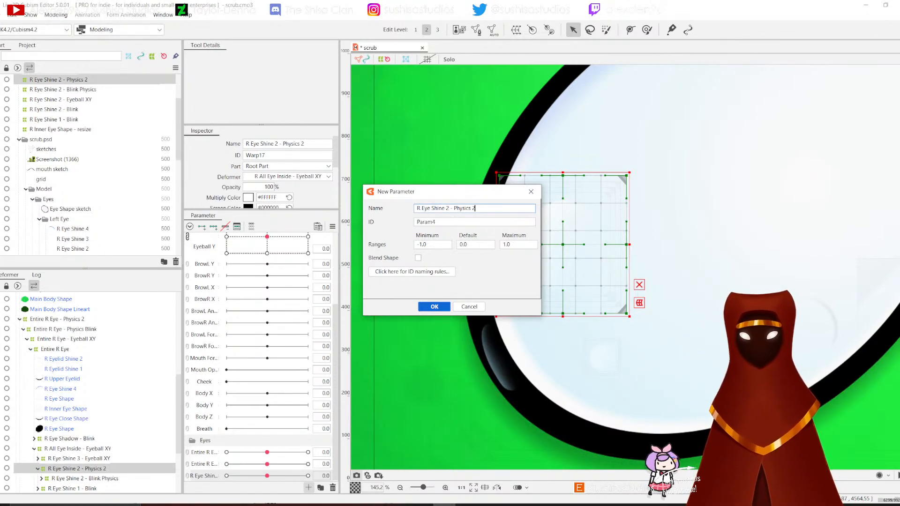
pyautogui.press('Return')
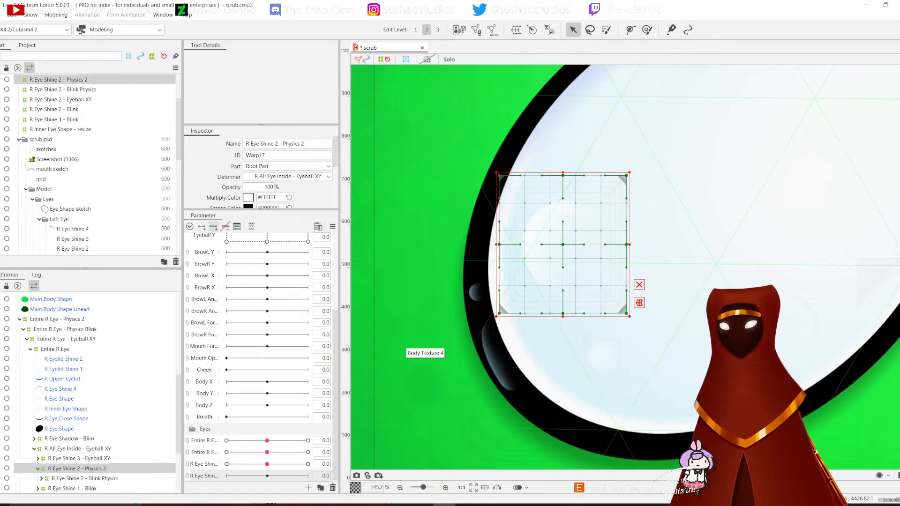
pyautogui.click(214, 226)
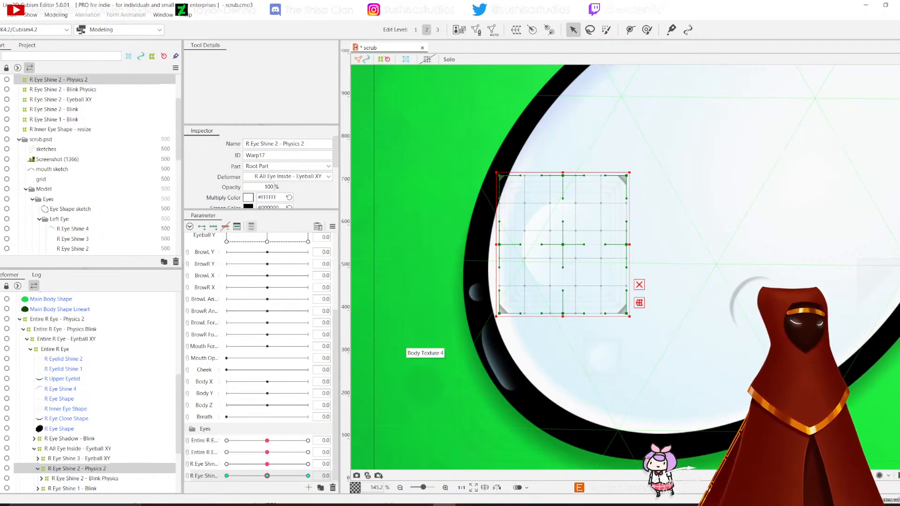
# Step: Try pulling the deformer's four edge centre points slightly inward at R Eye Shine 2 - Physics 2 value 0.0, comparing it with value 1.0
pyautogui.moveTo(562, 175); pyautogui.dragTo(562, 185)
pyautogui.moveTo(499, 244); pyautogui.dragTo(503, 244)
pyautogui.moveTo(562, 313); pyautogui.dragTo(562, 301)
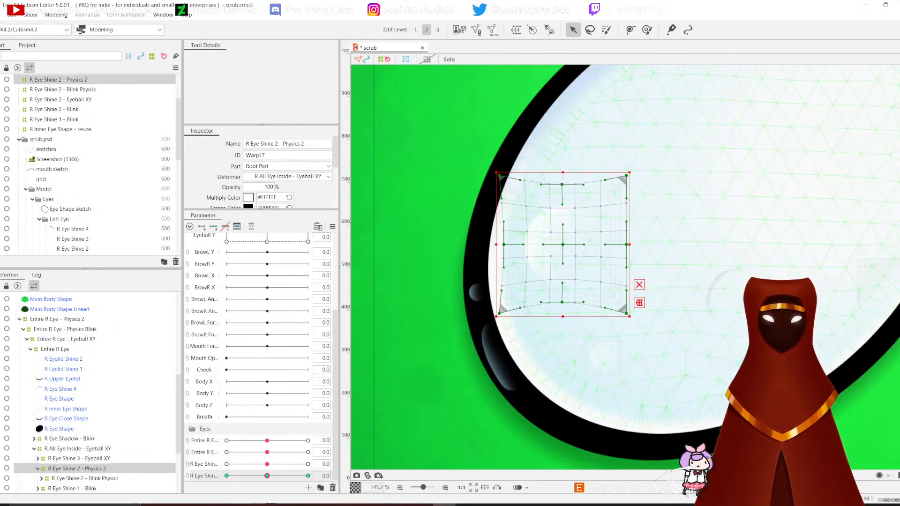
pyautogui.moveTo(626, 244); pyautogui.dragTo(620, 244)
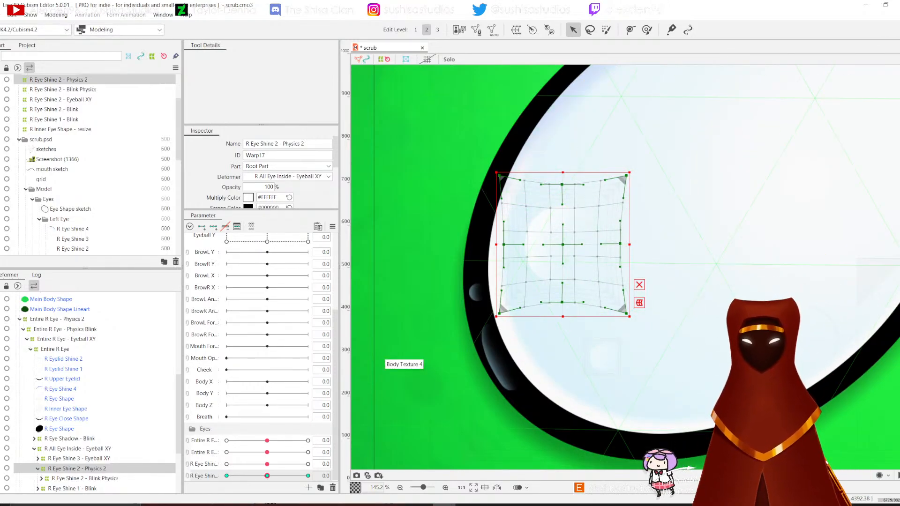
pyautogui.click(308, 476)
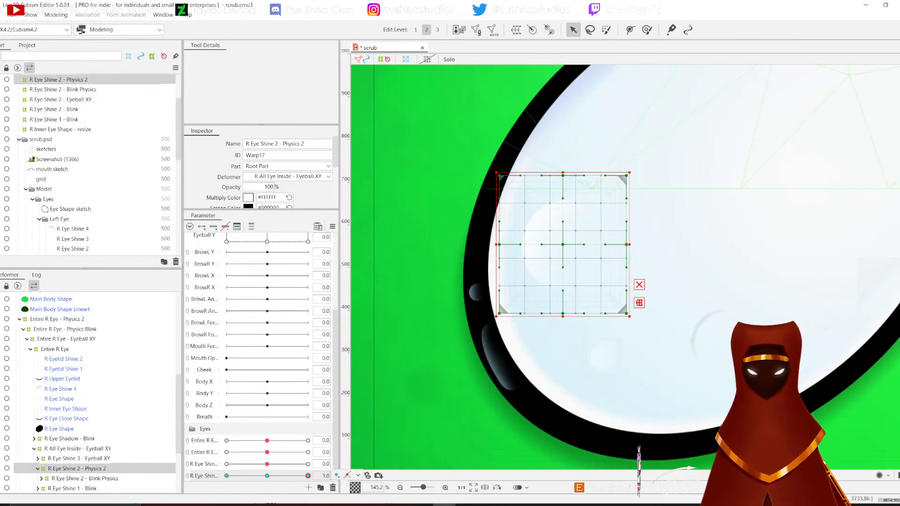
pyautogui.click(267, 476)
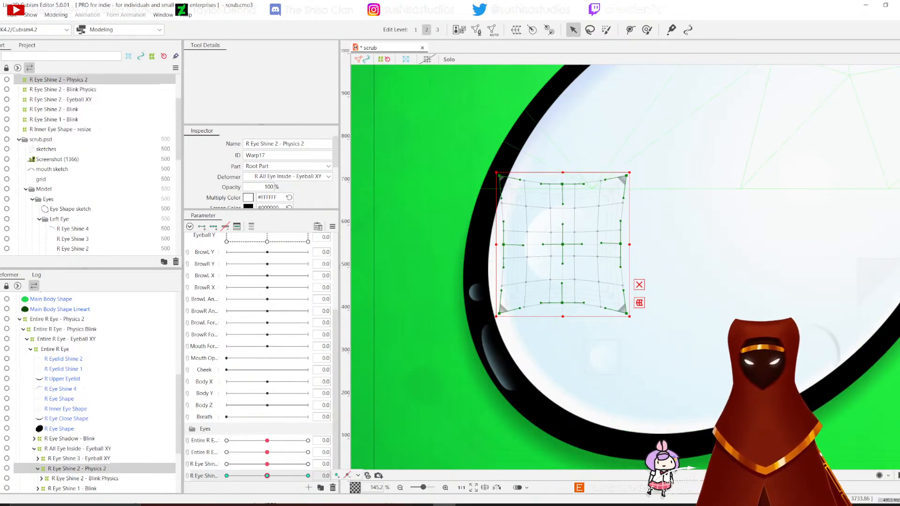
# Step: At R Eye Shine 2 - Physics 2 value -1.0, bulge the deformer's four edge centre points slightly outward, then return the parameter to 0.0
pyautogui.click(226, 476)
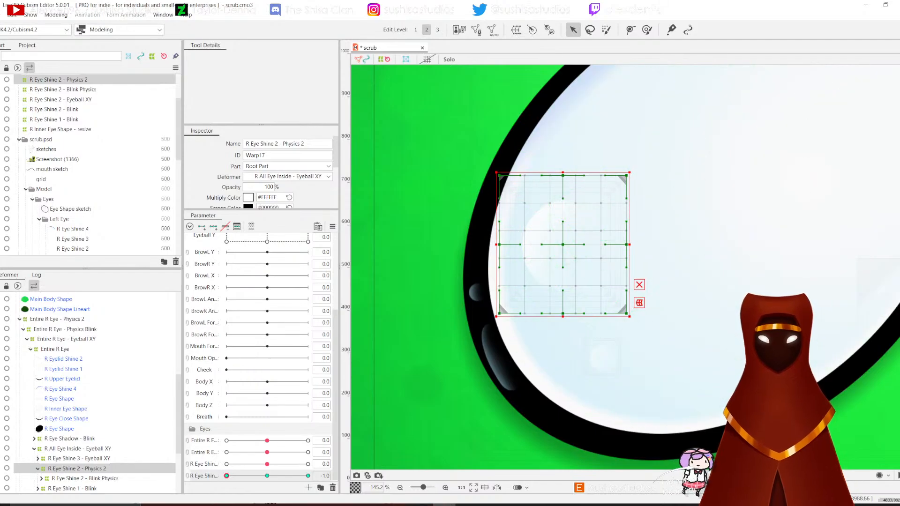
pyautogui.moveTo(562, 176); pyautogui.dragTo(563, 167)
pyautogui.moveTo(499, 244); pyautogui.dragTo(489, 244)
pyautogui.moveTo(626, 244); pyautogui.dragTo(633, 244)
pyautogui.moveTo(562, 313); pyautogui.dragTo(562, 319)
pyautogui.moveTo(226, 475); pyautogui.dragTo(267, 476)
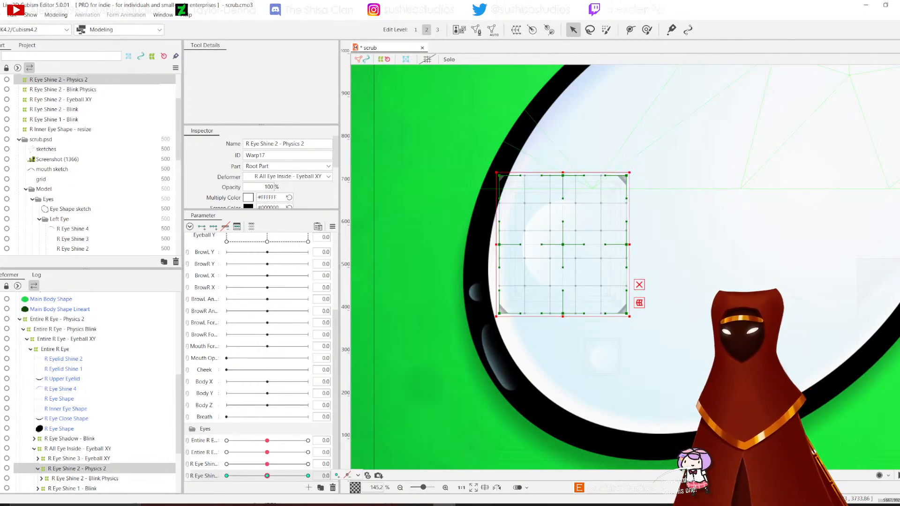
# Step: Create a warp deformer named R Eye Shine 3 - Physics 1 as parent of the R Eye Shine 3 - Eyeball XY deformer
pyautogui.click(601, 356)
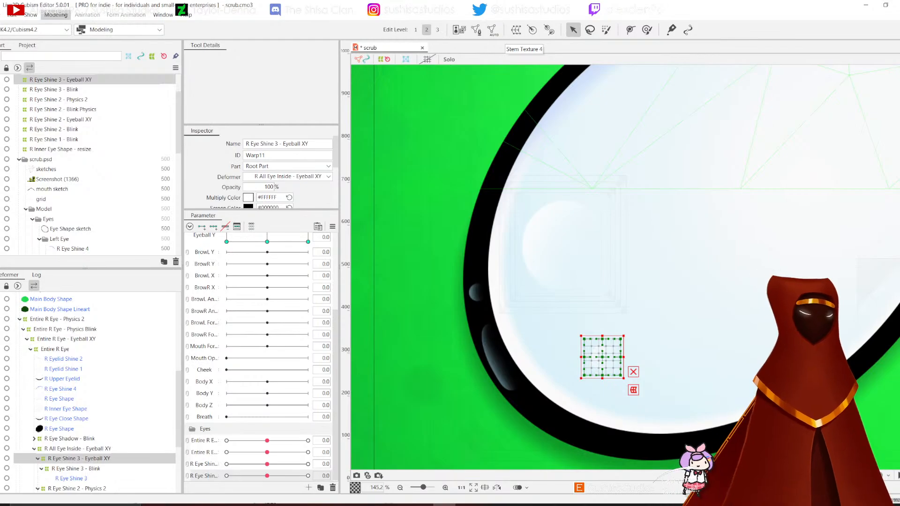
pyautogui.click(516, 29)
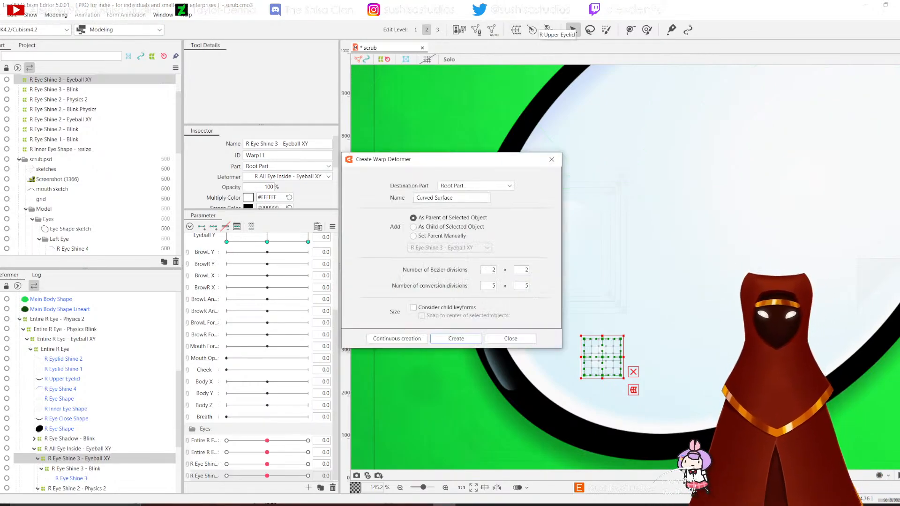
pyautogui.tripleClick(443, 198)
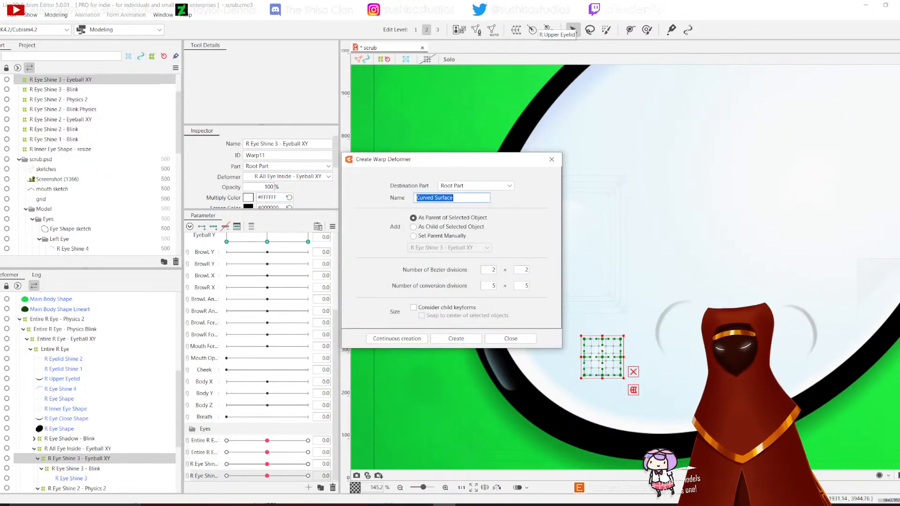
pyautogui.write('R')
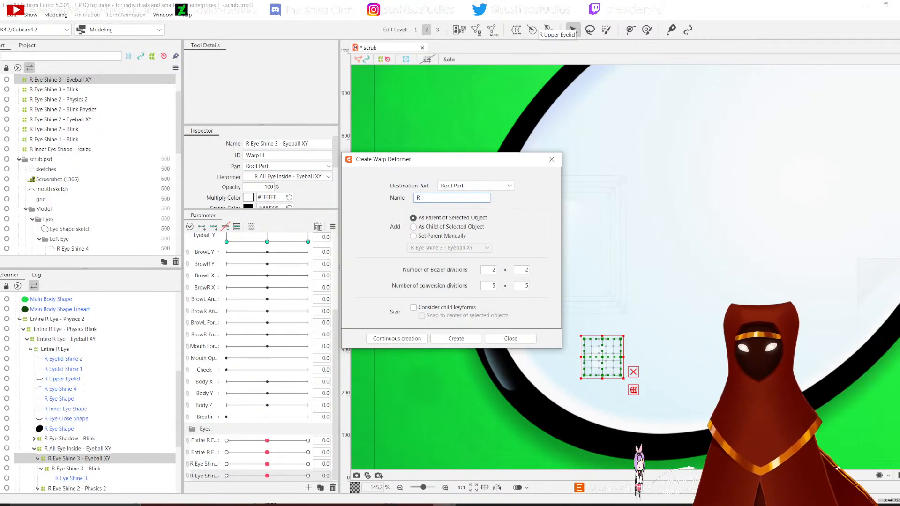
pyautogui.write(' Eye Sh')
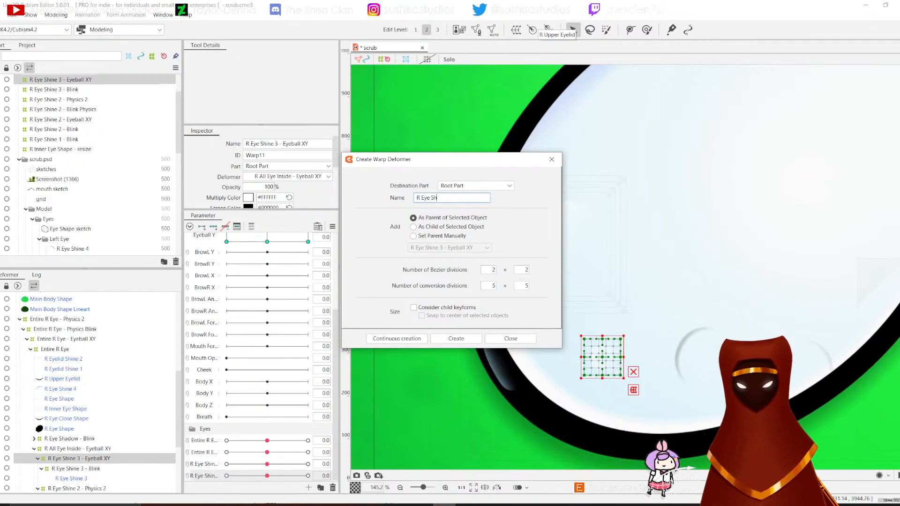
pyautogui.write('ine 3')
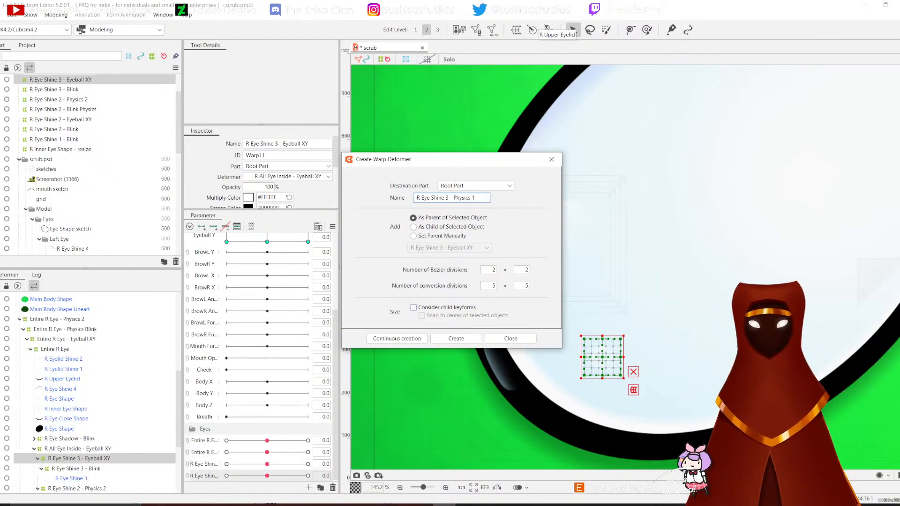
pyautogui.write(' - Physics 1')
pyautogui.click(456, 339)
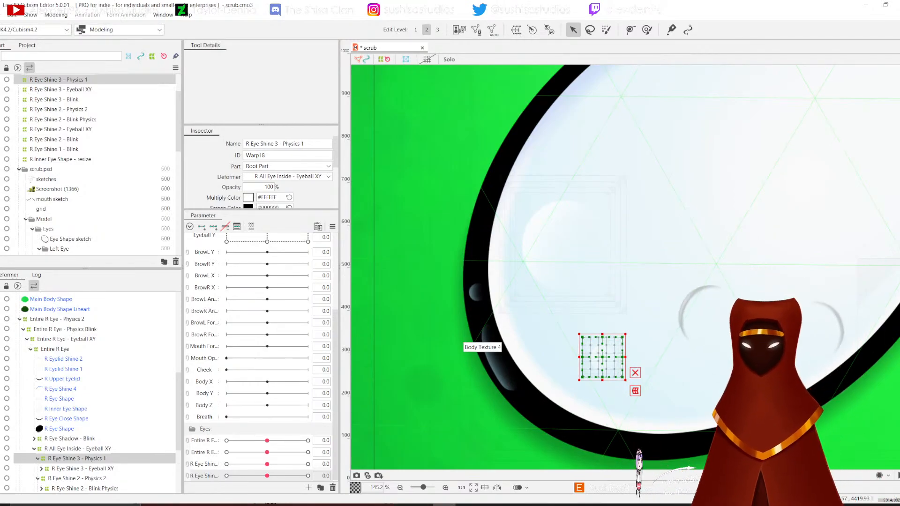
# Step: Create a parameter named R Eye Shine 3 - Physics 1 and add three keyforms to it for the new parent deformer
pyautogui.click(308, 487)
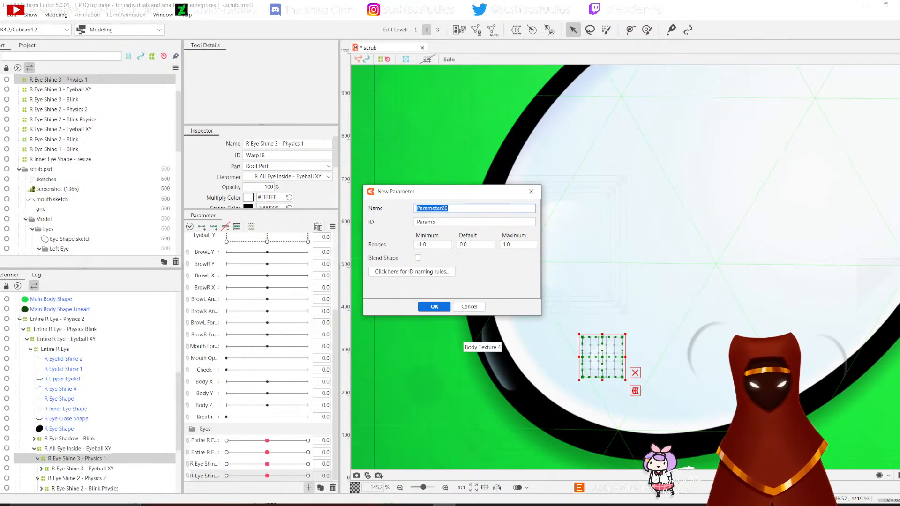
pyautogui.write('R Eye Shine 3 - Physics')
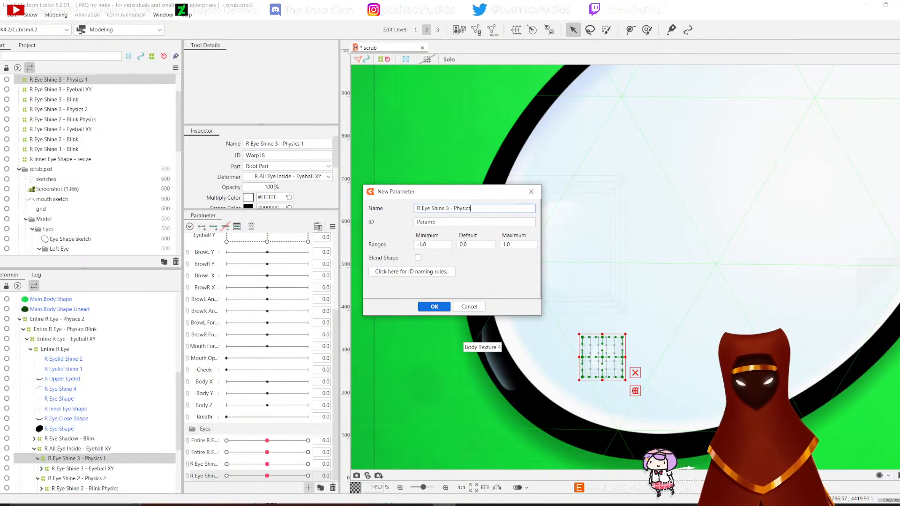
pyautogui.write('1')
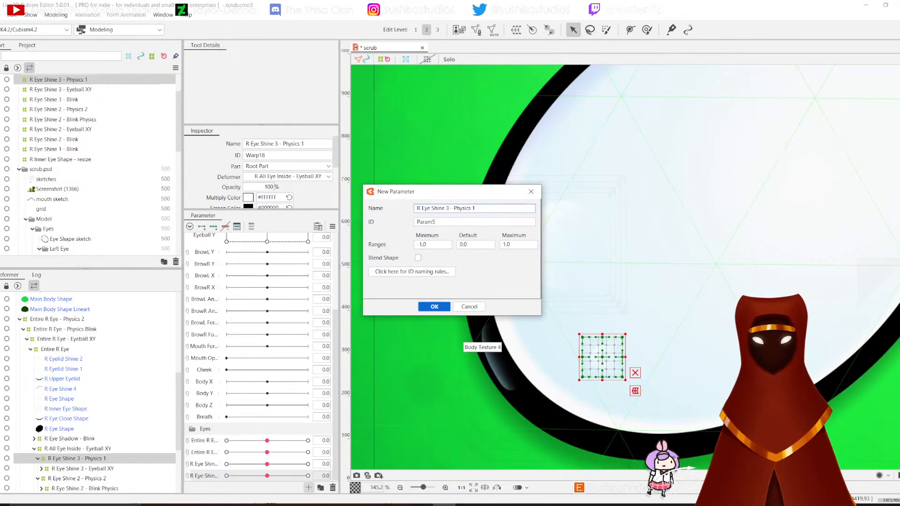
pyautogui.press('Return')
pyautogui.click(213, 227)
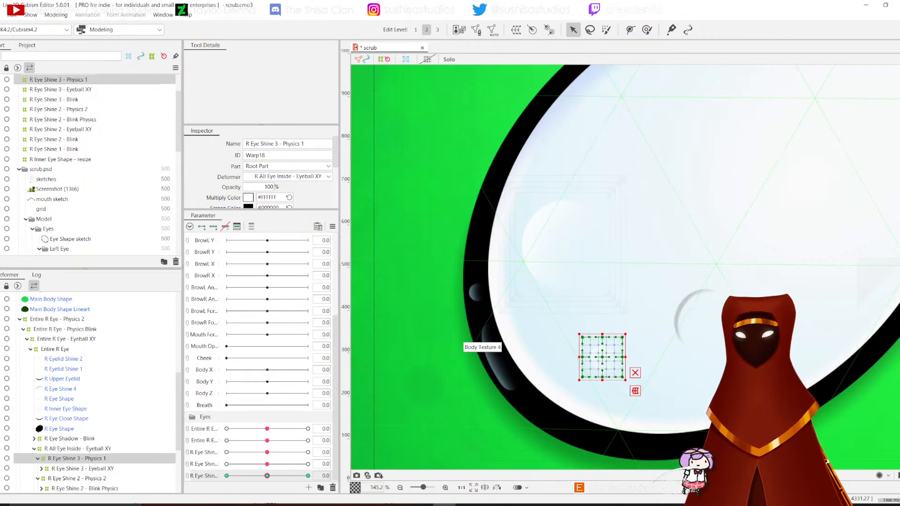
# Step: At R Eye Shine 3 - Physics 1 value 1.0, stretch the deformer's upper and lower edge centres outward and pull its side centres slightly inward
pyautogui.click(308, 476)
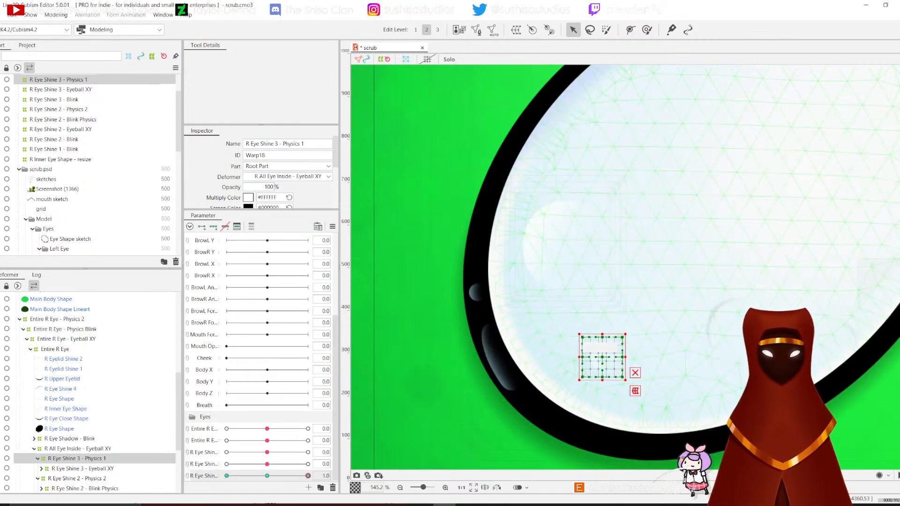
pyautogui.scroll(4, 600, 360)
pyautogui.moveTo(603, 314); pyautogui.dragTo(603, 304)
pyautogui.moveTo(603, 394); pyautogui.dragTo(603, 399)
pyautogui.moveTo(564, 354); pyautogui.dragTo(566, 354)
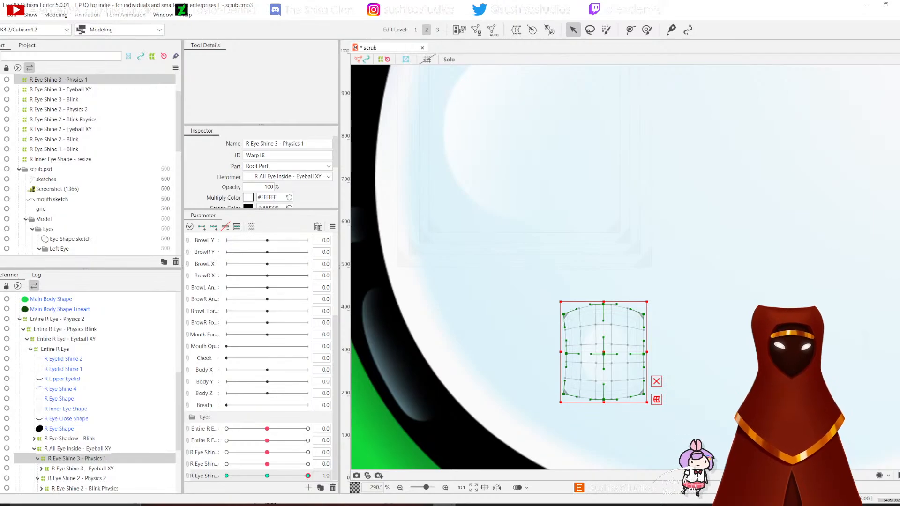
pyautogui.moveTo(643, 354); pyautogui.dragTo(640, 352)
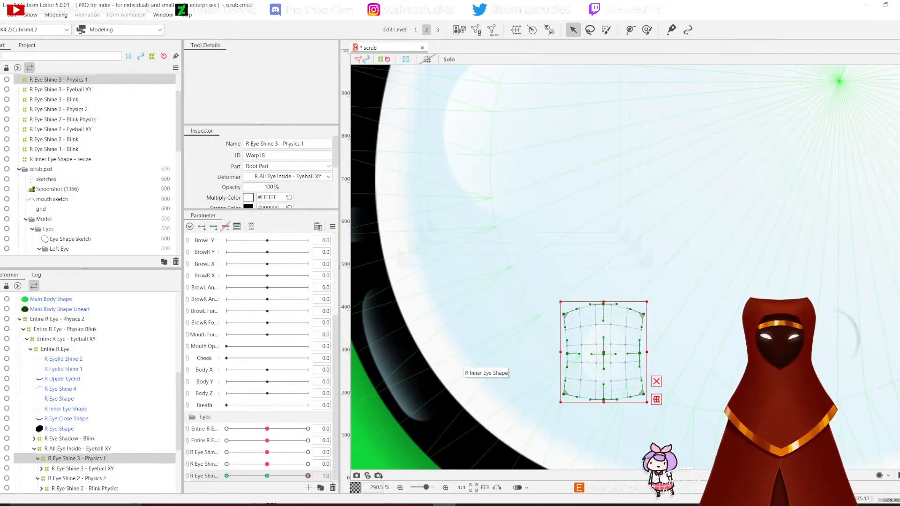
# Step: At R Eye Shine 3 - Physics 1 value -1.0, bulge the deformer's side, upper and lower edge centre points slightly outward
pyautogui.moveTo(307, 476); pyautogui.dragTo(226, 475)
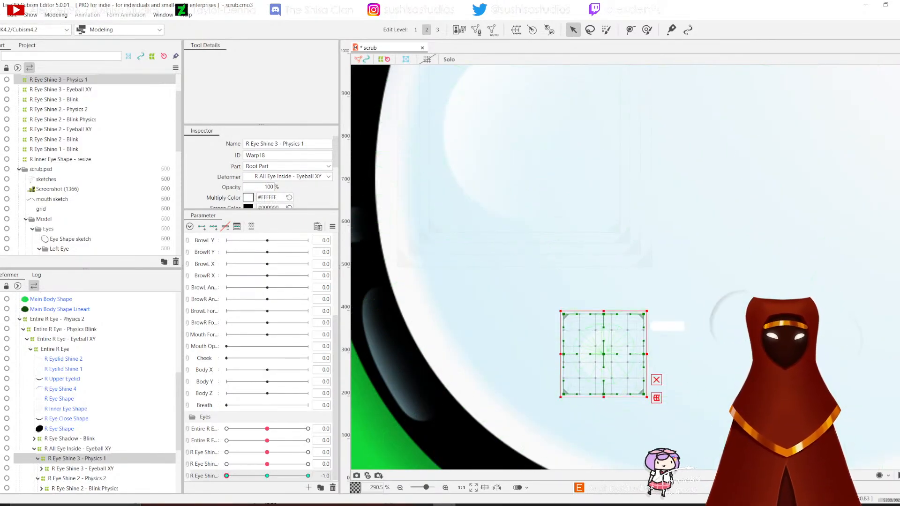
pyautogui.moveTo(563, 354); pyautogui.dragTo(559, 353)
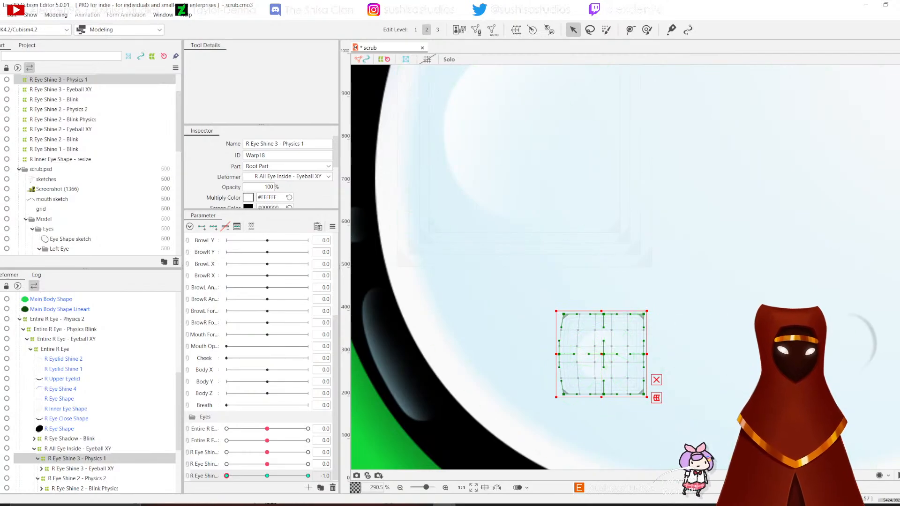
pyautogui.moveTo(644, 354); pyautogui.dragTo(648, 353)
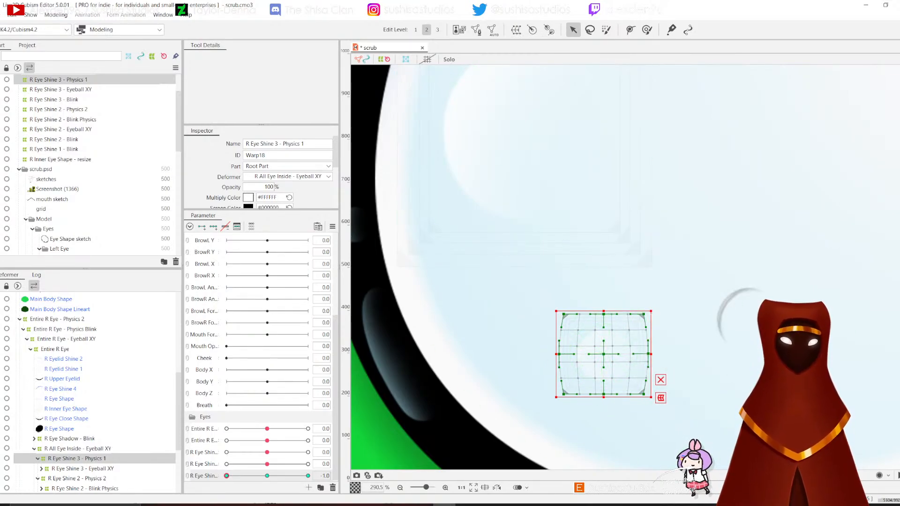
pyautogui.moveTo(603, 311); pyautogui.dragTo(603, 306)
pyautogui.moveTo(603, 396); pyautogui.dragTo(603, 403)
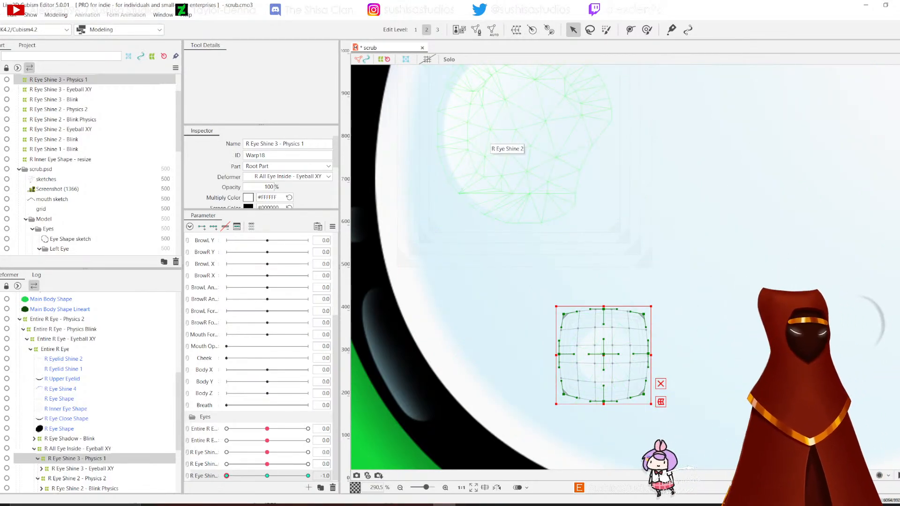
# Step: Pull the deformer's upper and lower edge centres inward at R Eye Shine 3 - Physics 1 value -1.0, then return the parameter to 0.0
pyautogui.moveTo(226, 475)
pyautogui.mouseDown()
pyautogui.moveTo(307, 476)
pyautogui.moveTo(227, 475)
pyautogui.mouseUp()
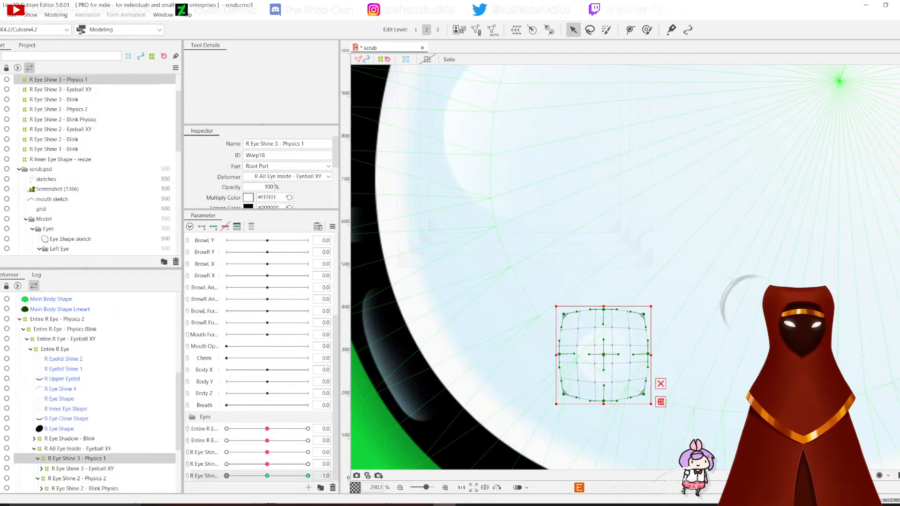
pyautogui.moveTo(603, 310); pyautogui.dragTo(603, 320)
pyautogui.moveTo(603, 401); pyautogui.dragTo(603, 392)
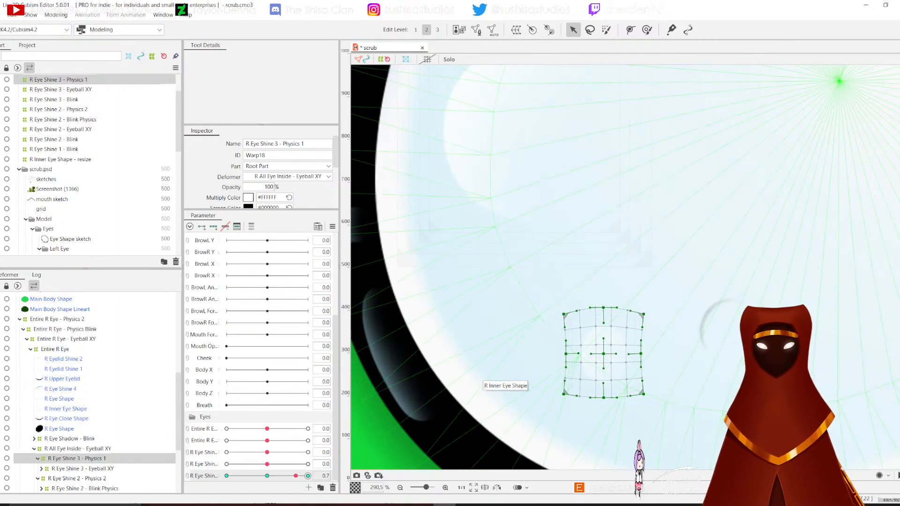
pyautogui.click(267, 475)
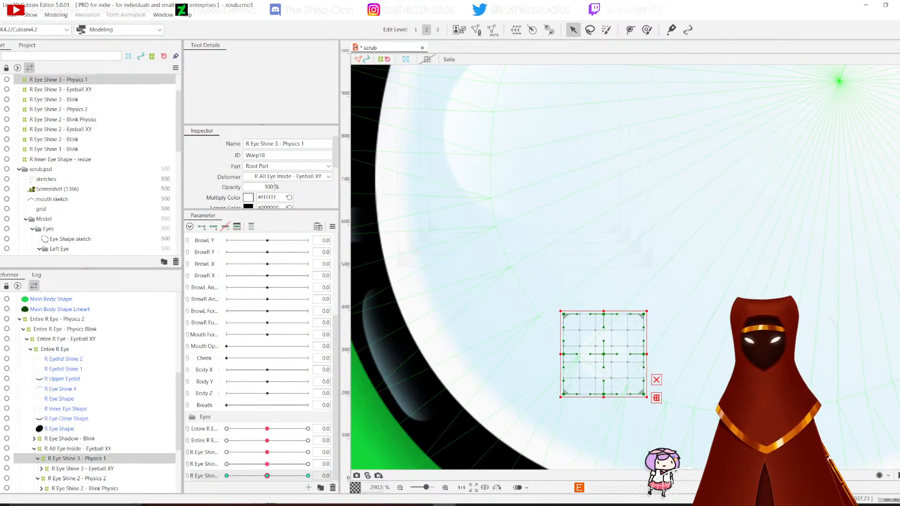
# Step: Create a warp deformer named R EYe Shine 3 - Physics 2 as parent of the R Eye Shine 3 - Physics 1 deformer
pyautogui.click(515, 30)
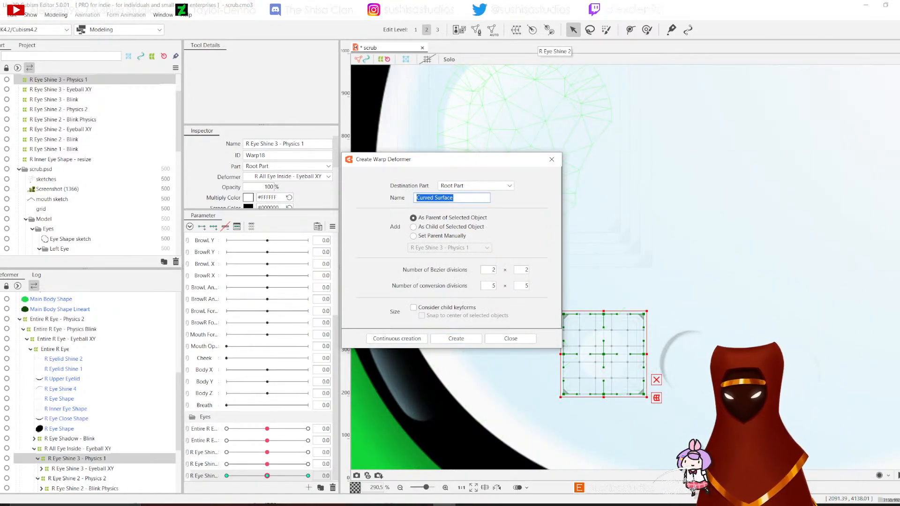
pyautogui.write('R EYe Shin')
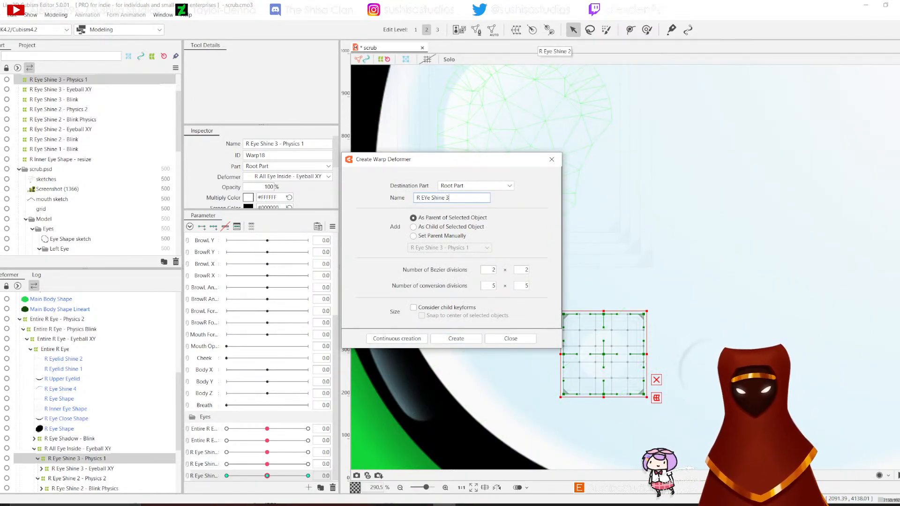
pyautogui.write('e 3 - ')
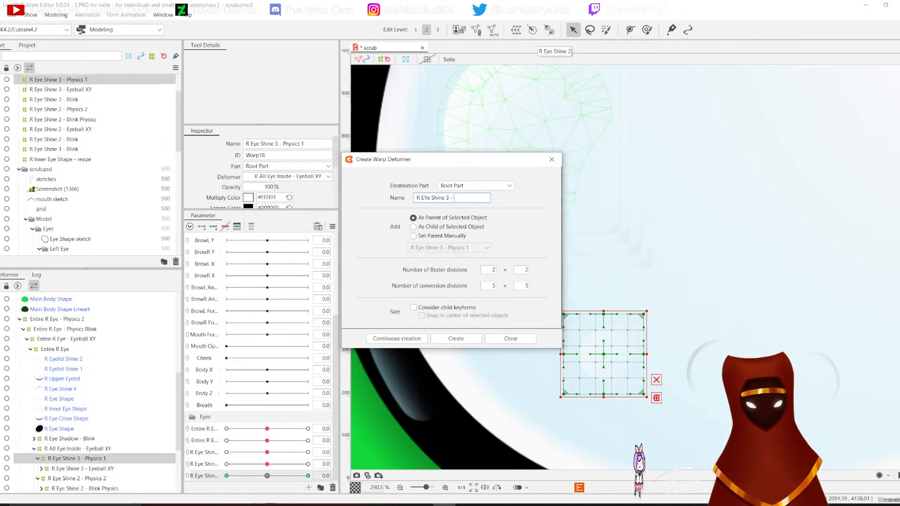
pyautogui.write('Physics ')
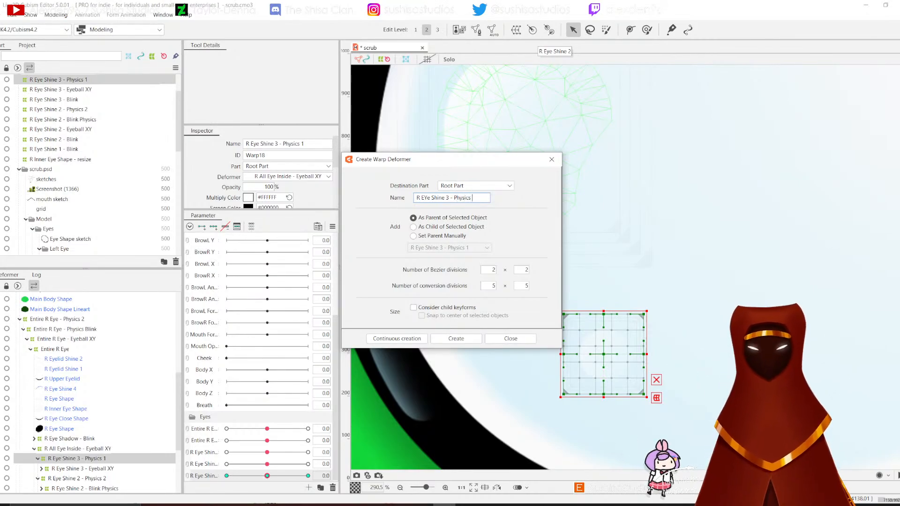
pyautogui.write('2')
pyautogui.click(456, 338)
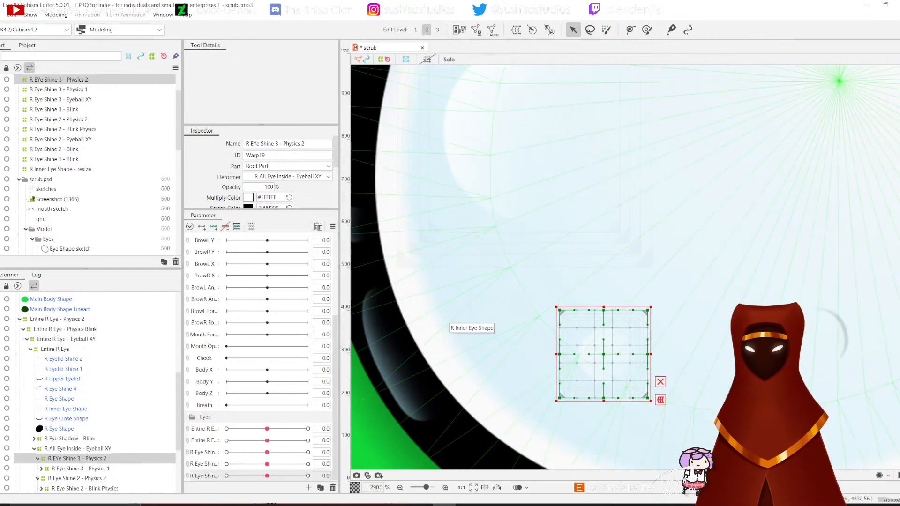
# Step: Create a parameter named R Eye Shine 3 - Physics 2 and add three keyforms to it for the selected deformer
pyautogui.click(309, 487)
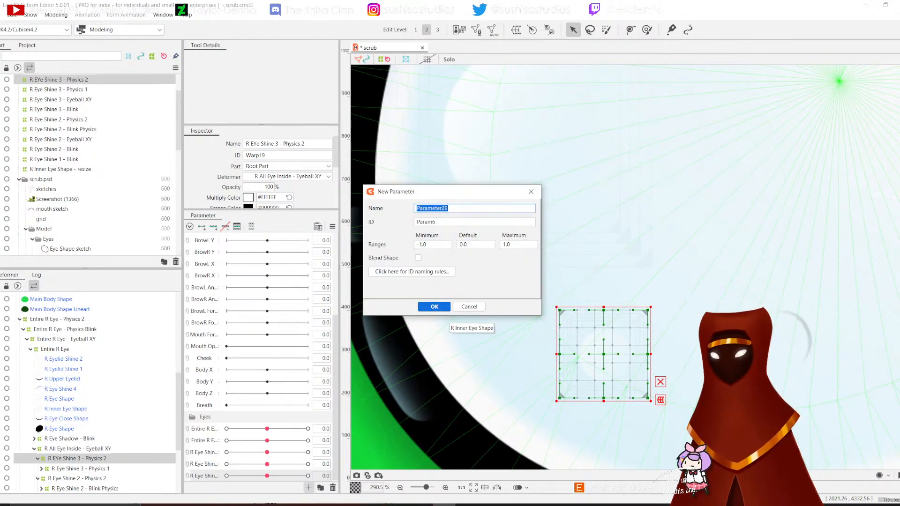
pyautogui.write('R Eye Shin')
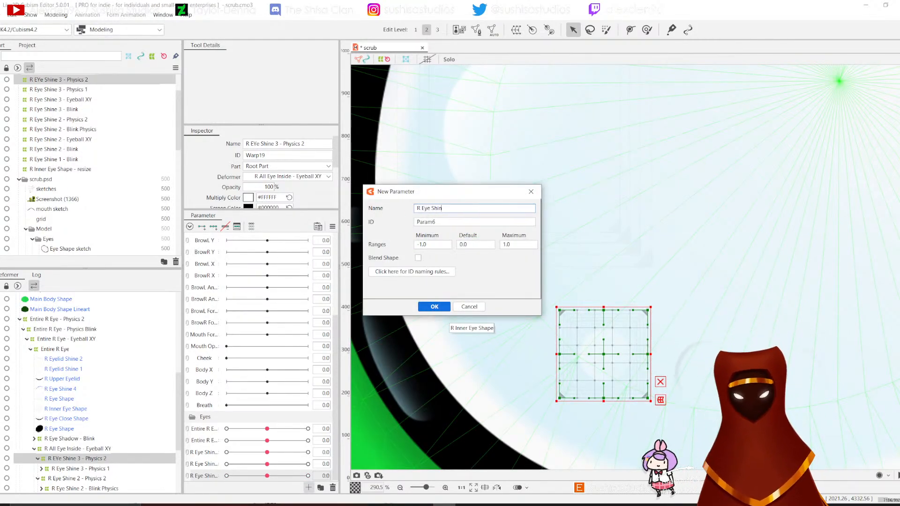
pyautogui.write('e 3 -')
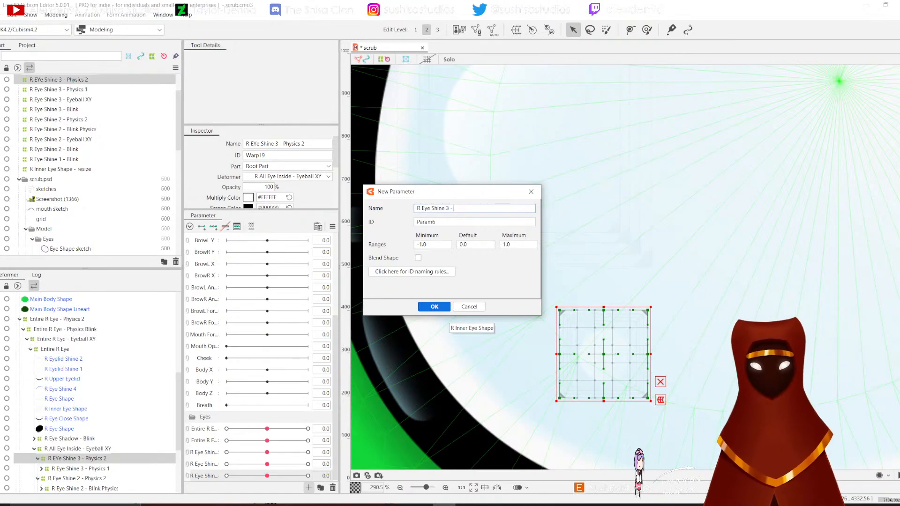
pyautogui.write(' Physics 2')
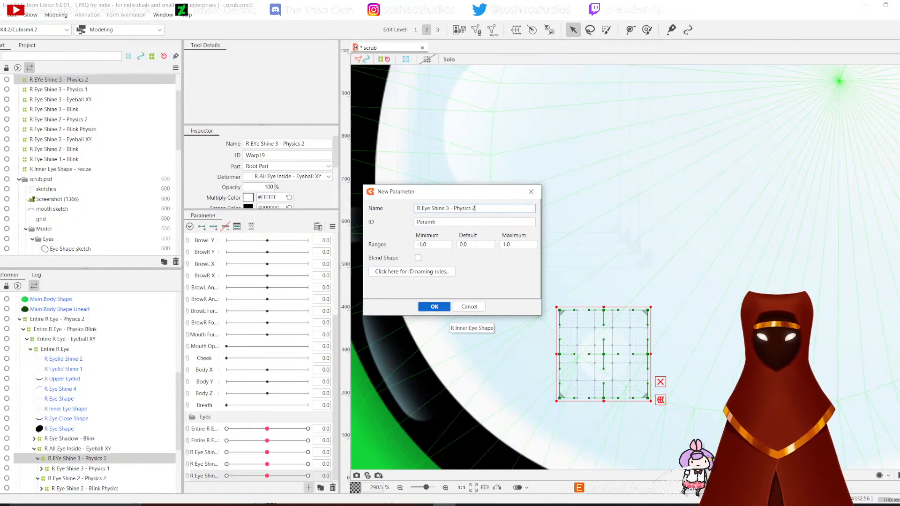
pyautogui.press('Return')
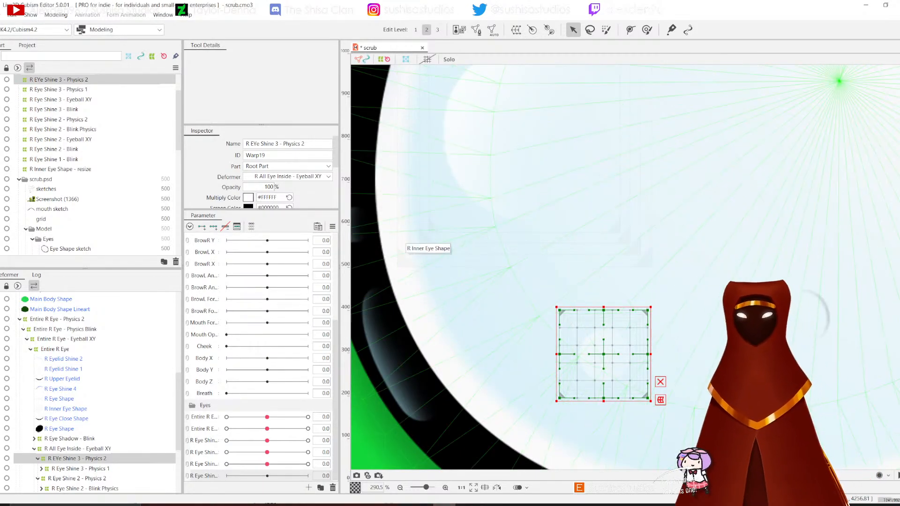
pyautogui.click(213, 226)
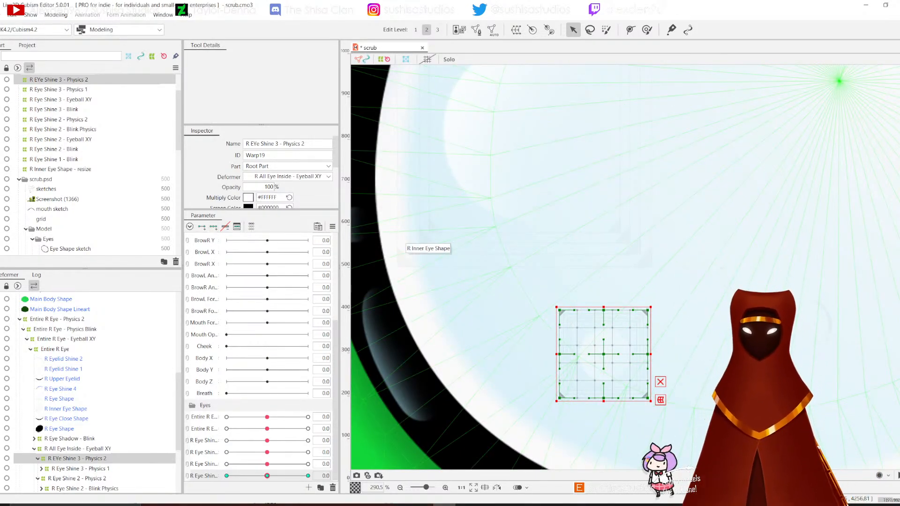
# Step: At R Eye Shine 3 - Physics 2 value 1.0, pull the deformer's four edge centre points slightly inward
pyautogui.moveTo(267, 476); pyautogui.dragTo(308, 475)
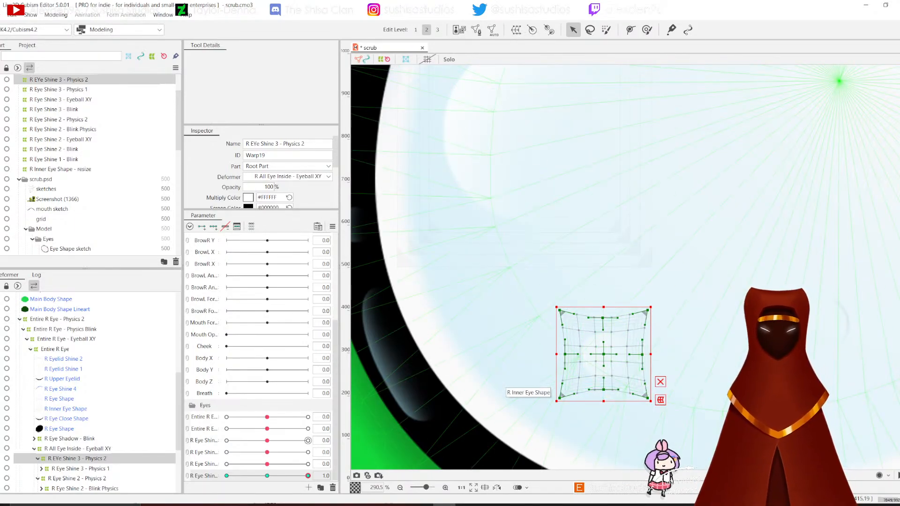
pyautogui.moveTo(308, 476)
pyautogui.mouseDown()
pyautogui.moveTo(226, 476)
pyautogui.moveTo(307, 476)
pyautogui.mouseUp()
# Step: At R Eye Shine 3 - Physics 2 value -1.0, bulge the deformer's four edge centre points slightly outward
pyautogui.moveTo(307, 476); pyautogui.dragTo(227, 475)
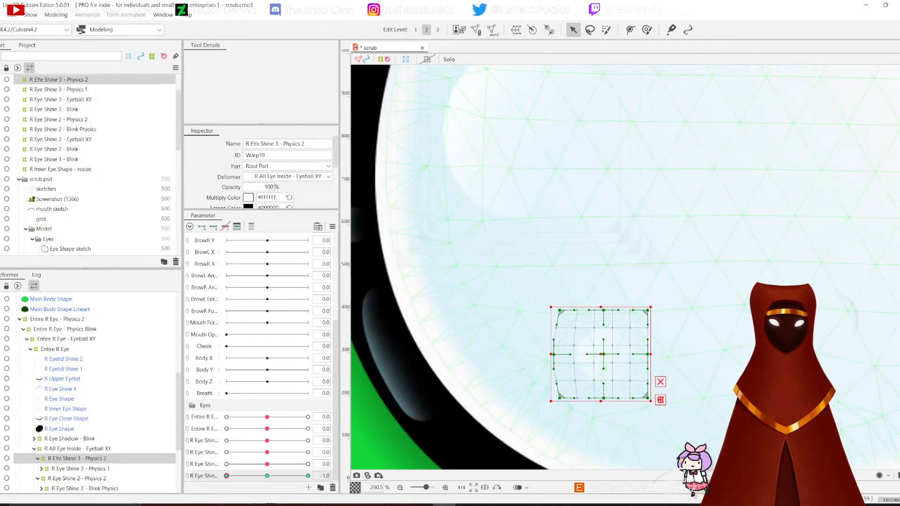
pyautogui.moveTo(603, 310); pyautogui.dragTo(604, 300)
pyautogui.moveTo(648, 354); pyautogui.dragTo(652, 354)
pyautogui.moveTo(603, 398); pyautogui.dragTo(603, 405)
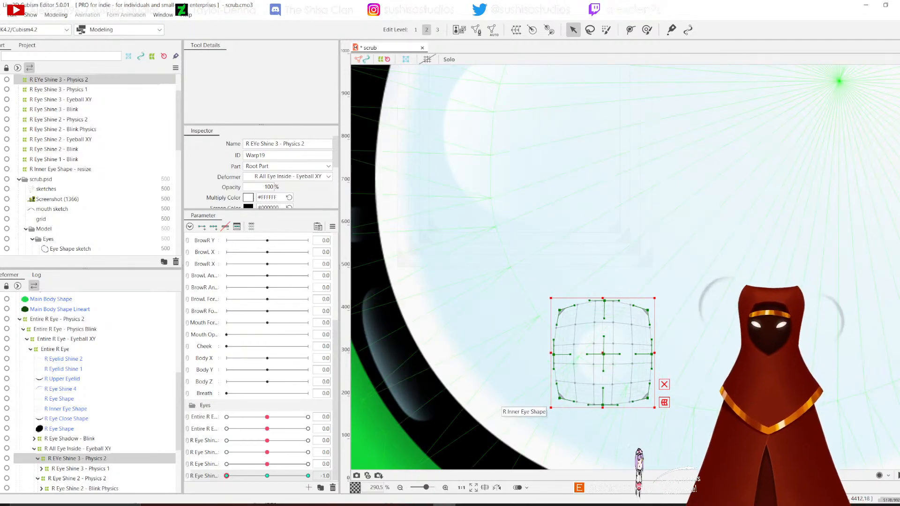
# Step: Return the R Eye Shine 3 - Physics 2 parameter to 0.0 and correct its deformer's name to R Eye Shine 3 - Physics 2
pyautogui.moveTo(227, 476); pyautogui.dragTo(267, 475)
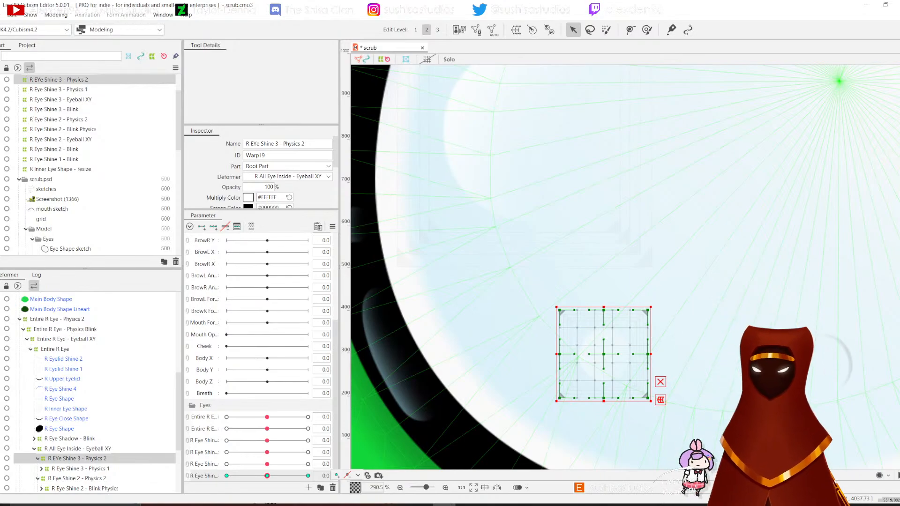
pyautogui.click(255, 144)
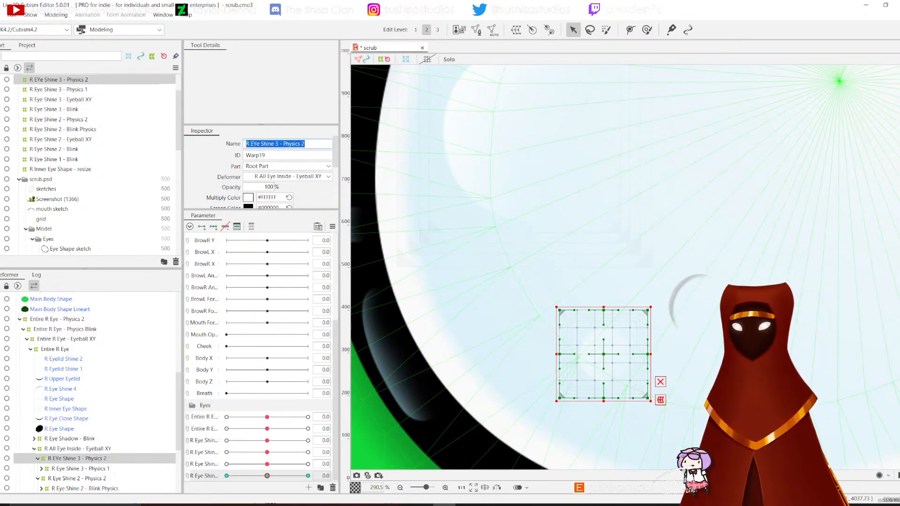
pyautogui.doubleClick(255, 143)
pyautogui.tripleClick(255, 144)
pyautogui.click(256, 144)
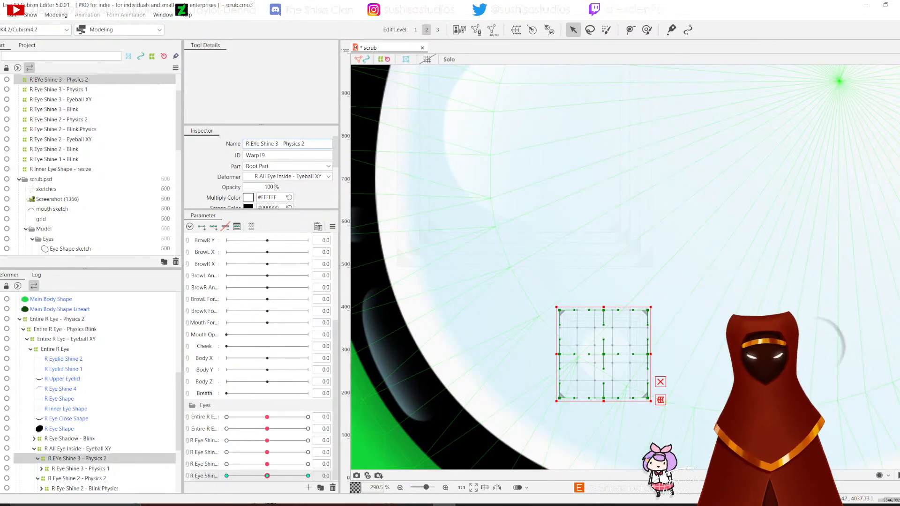
pyautogui.press('BackSpace')
pyautogui.write('y')
pyautogui.press('Return')
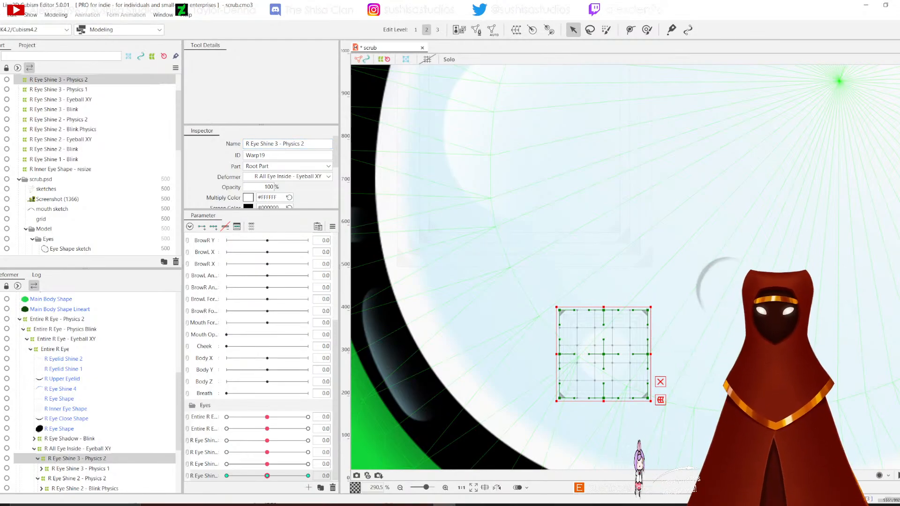
# Step: Save the scrub model and open its Physics Settings
pyautogui.click(2, 15)
pyautogui.click(14, 94)
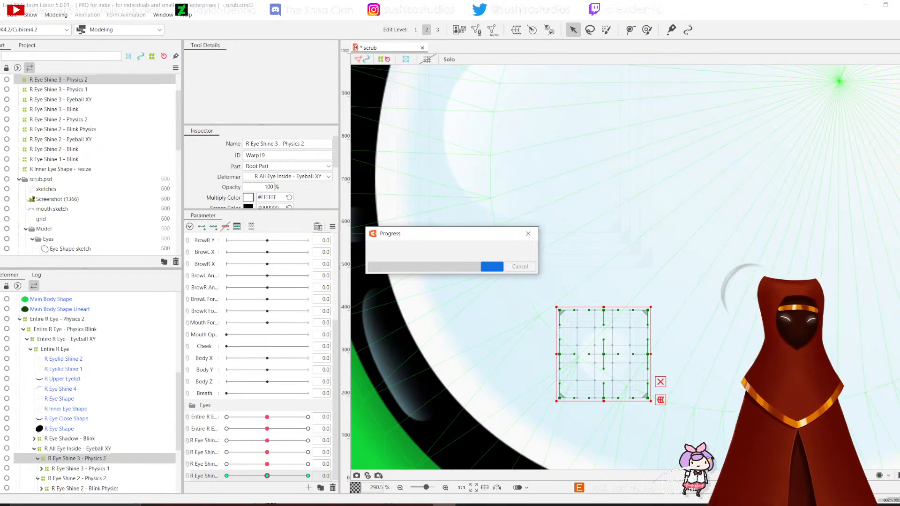
pyautogui.scroll(-3, 689, 276)
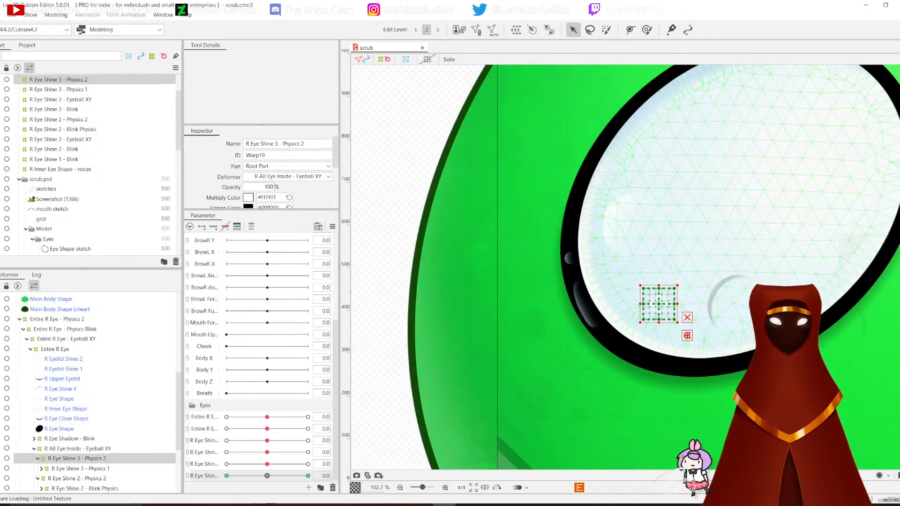
pyautogui.moveTo(688, 277); pyautogui.dragTo(561, 364)
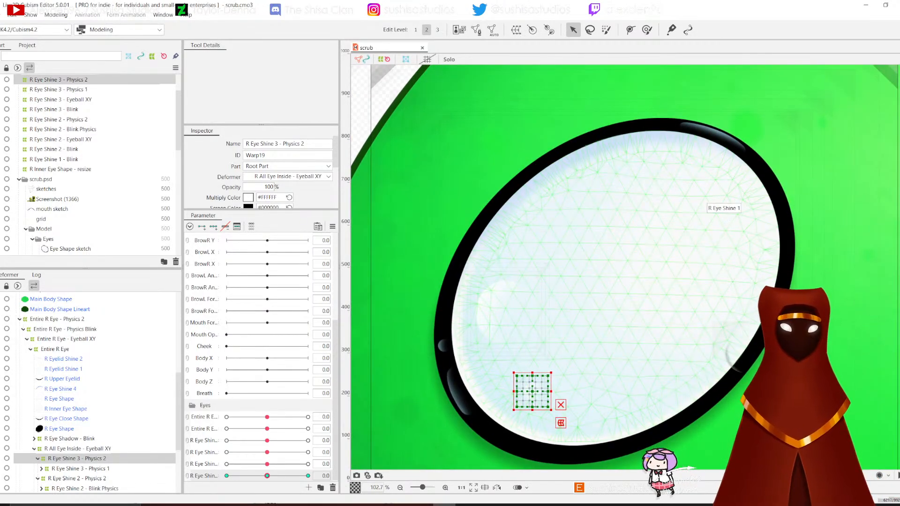
pyautogui.click(56, 15)
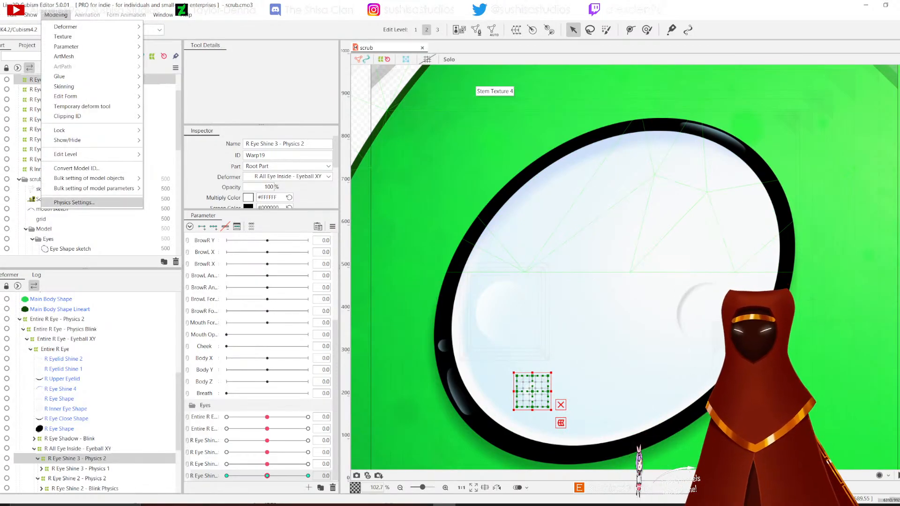
pyautogui.click(75, 202)
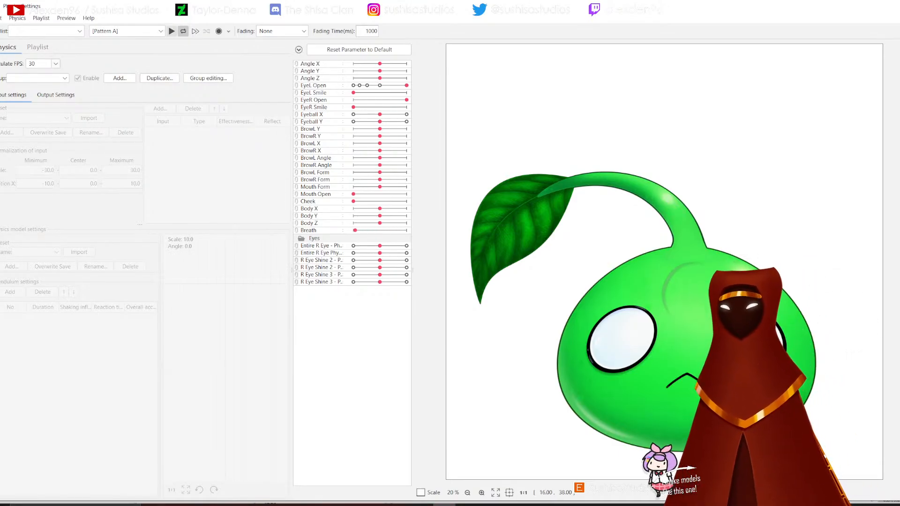
# Step: Set the physics calculation rate to 60 FPS
pyautogui.click(119, 78)
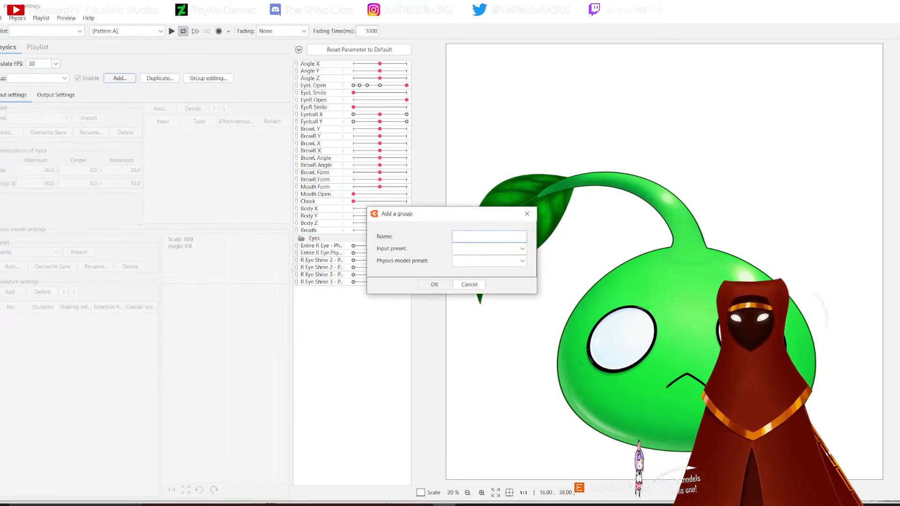
pyautogui.click(469, 284)
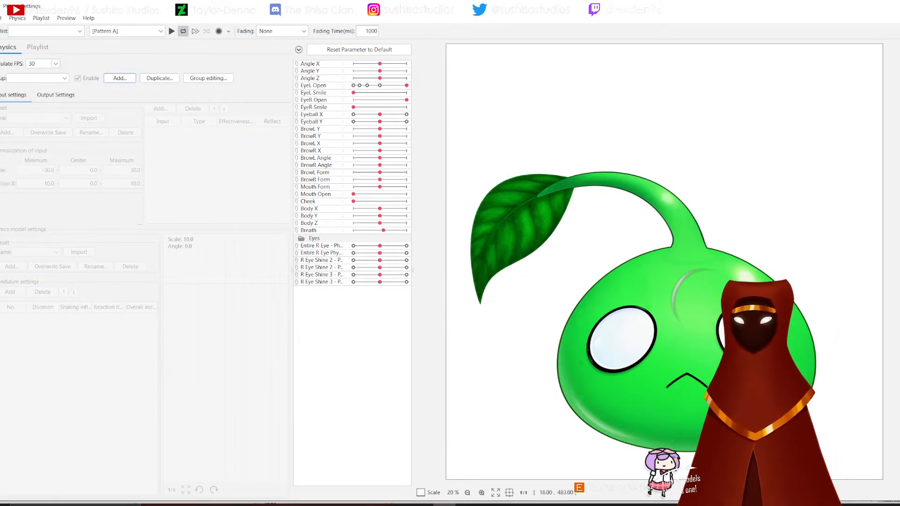
pyautogui.click(42, 63)
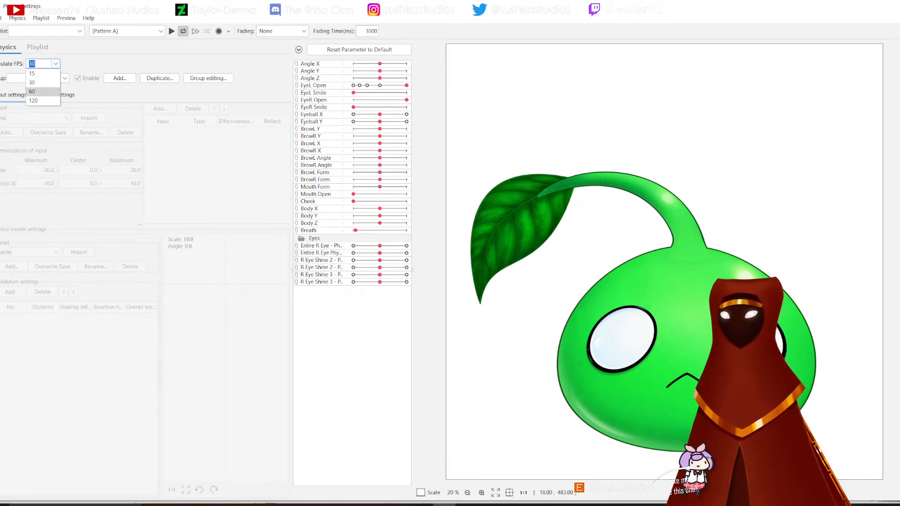
pyautogui.click(32, 91)
# Step: Add a physics group named Right Eye
pyautogui.click(119, 77)
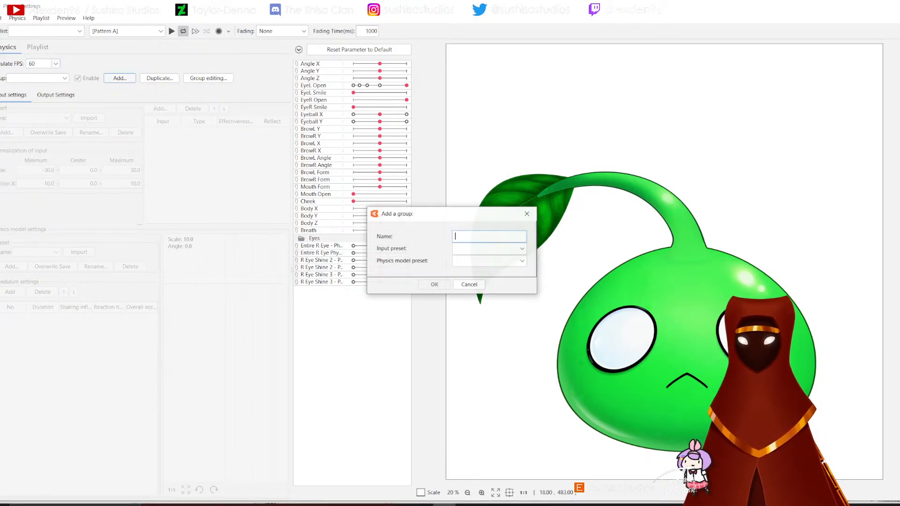
pyautogui.write('Eye')
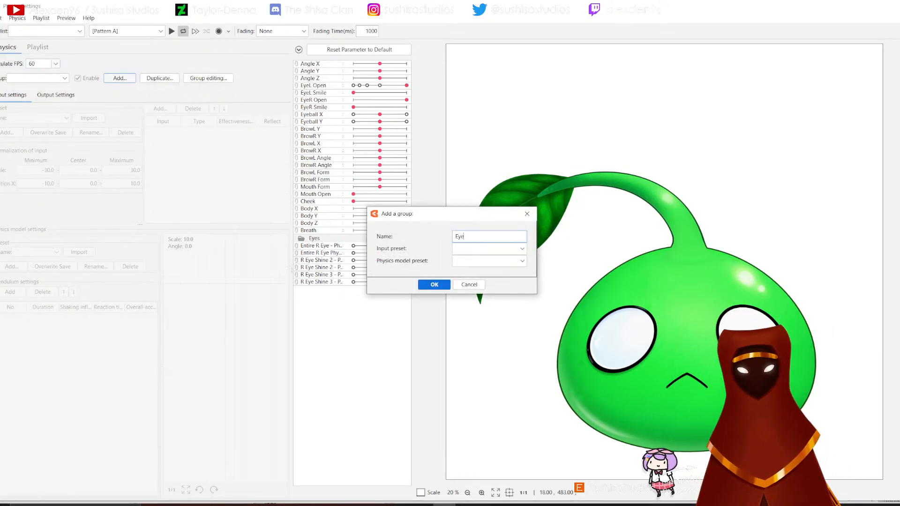
pyautogui.press('BackSpace')
pyautogui.press('BackSpace')
pyautogui.press('BackSpace')
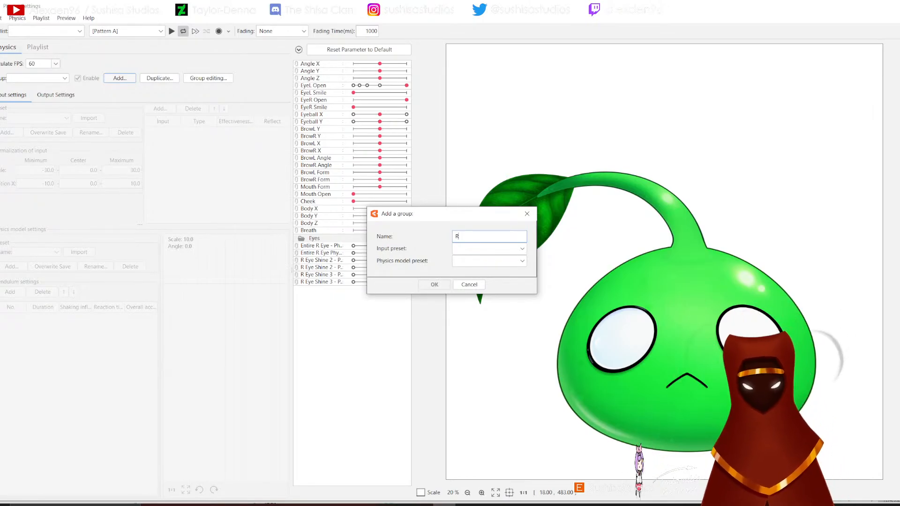
pyautogui.write('Righ')
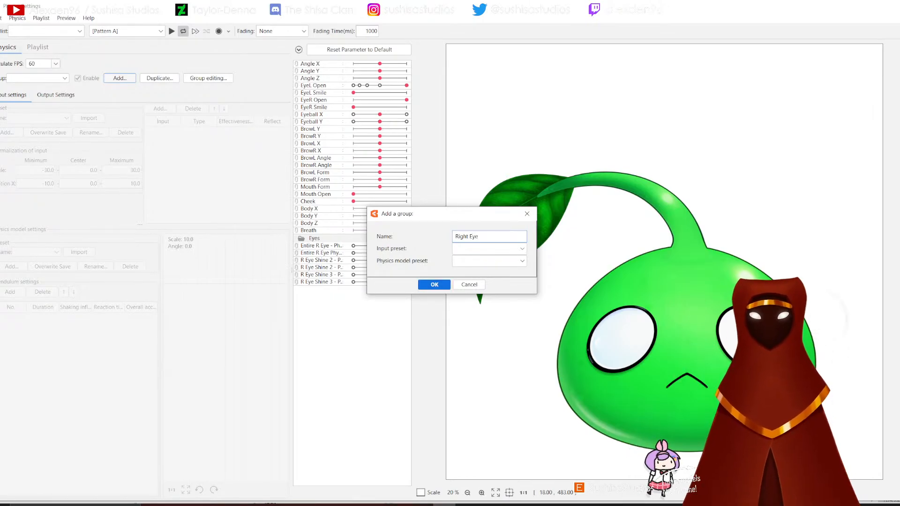
pyautogui.write('t Eye')
pyautogui.press('Return')
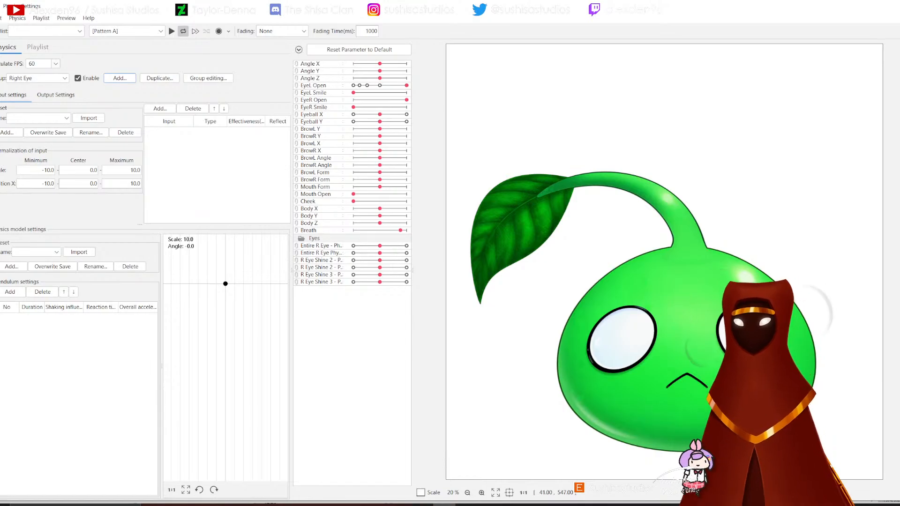
# Step: Add EyeR Open as the group's input parameter with 100 effectiveness, and add one pendulum to the group
pyautogui.scroll(2, 632, 341)
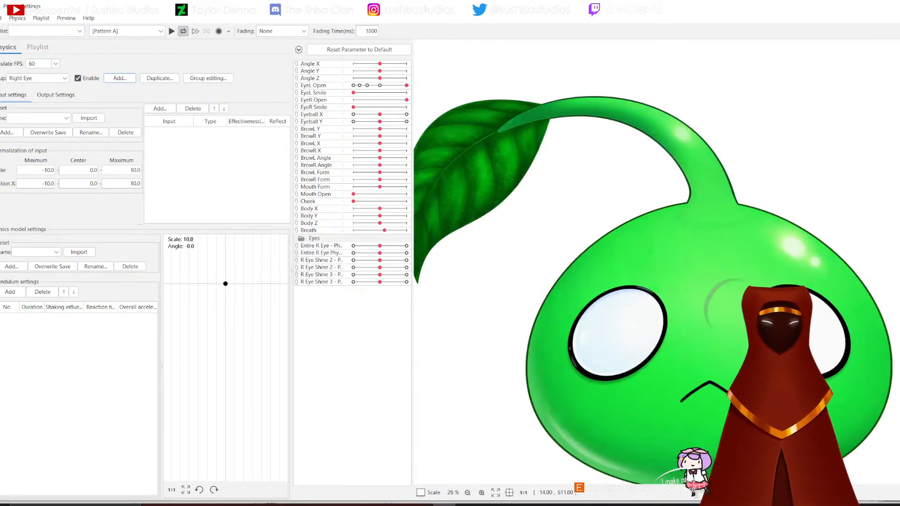
pyautogui.click(160, 108)
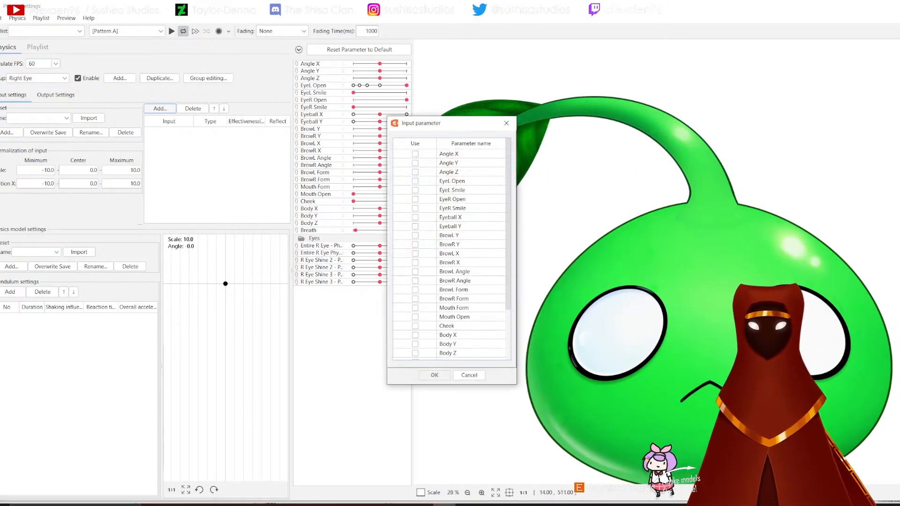
pyautogui.click(415, 199)
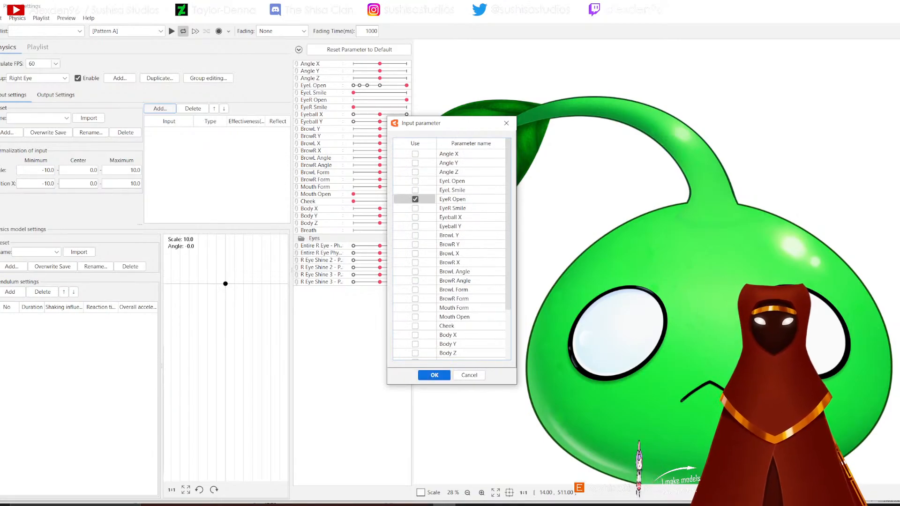
pyautogui.press('Return')
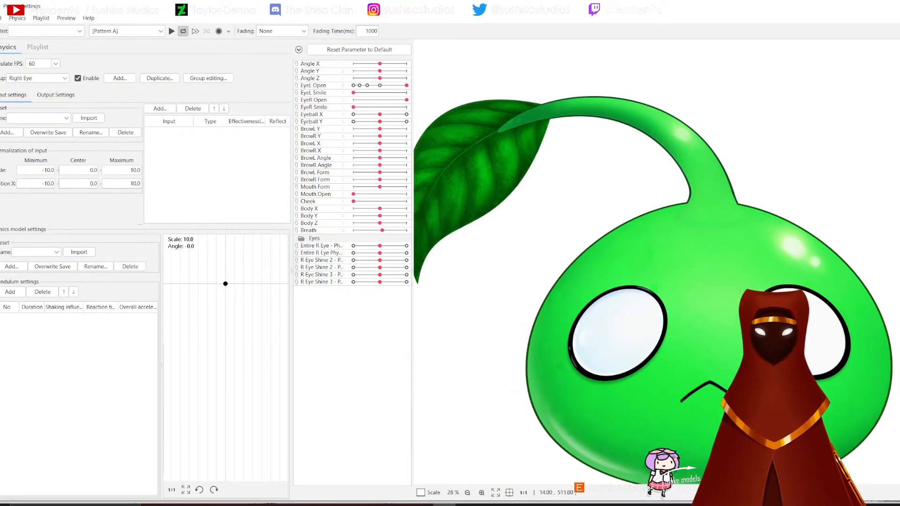
pyautogui.doubleClick(244, 131)
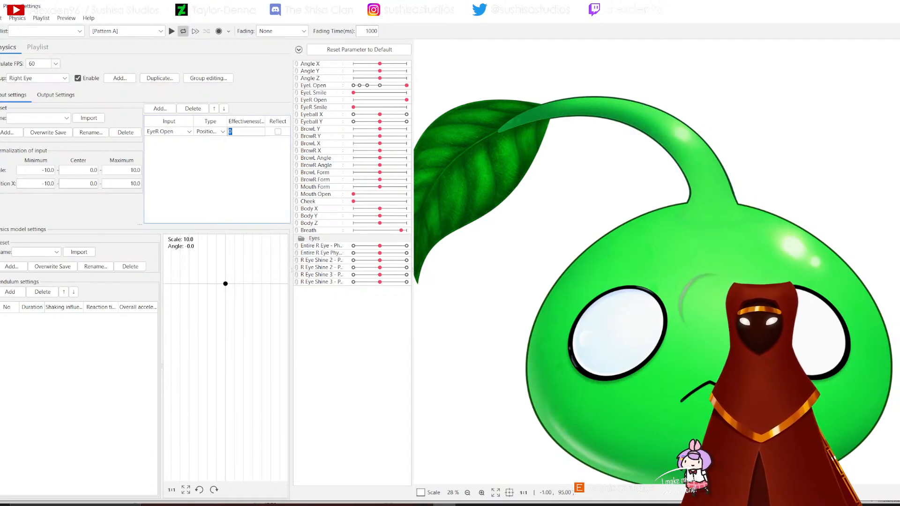
pyautogui.write('10')
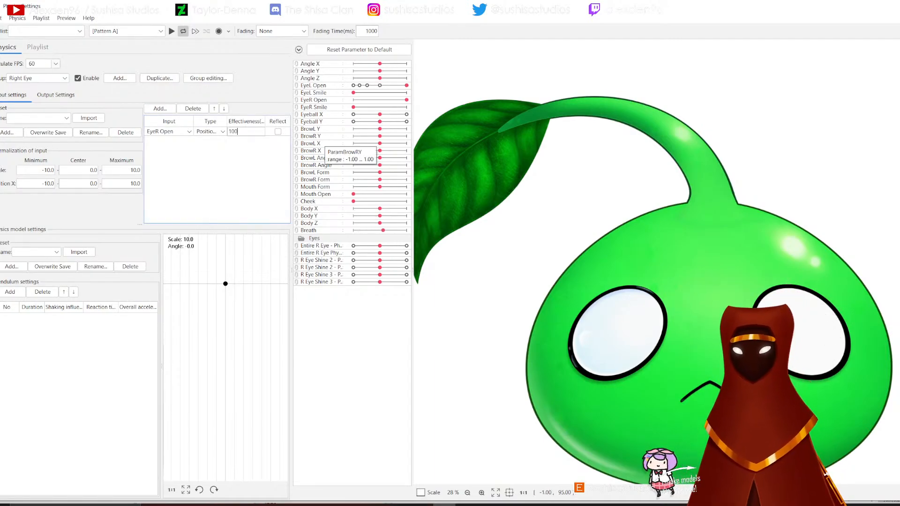
pyautogui.write('0')
pyautogui.press('Return')
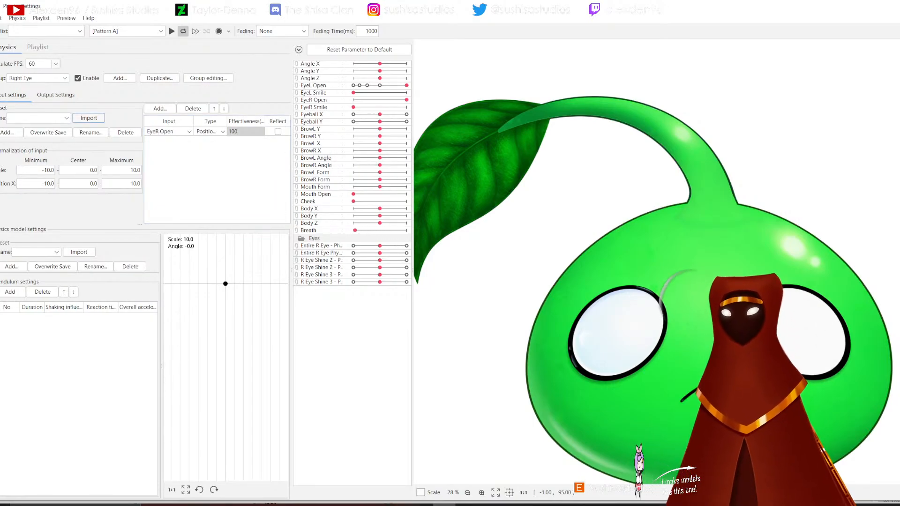
pyautogui.click(9, 291)
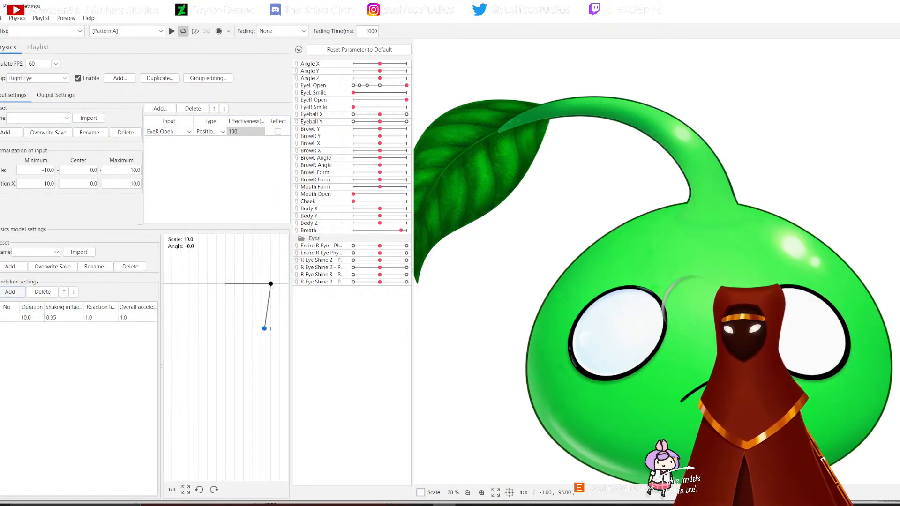
# Step: Add the Physics 1 and Physics 2 parameters of Entire R Eye, R Eye Shine 2 and R Eye Shine 3 as the group's outputs
pyautogui.click(56, 94)
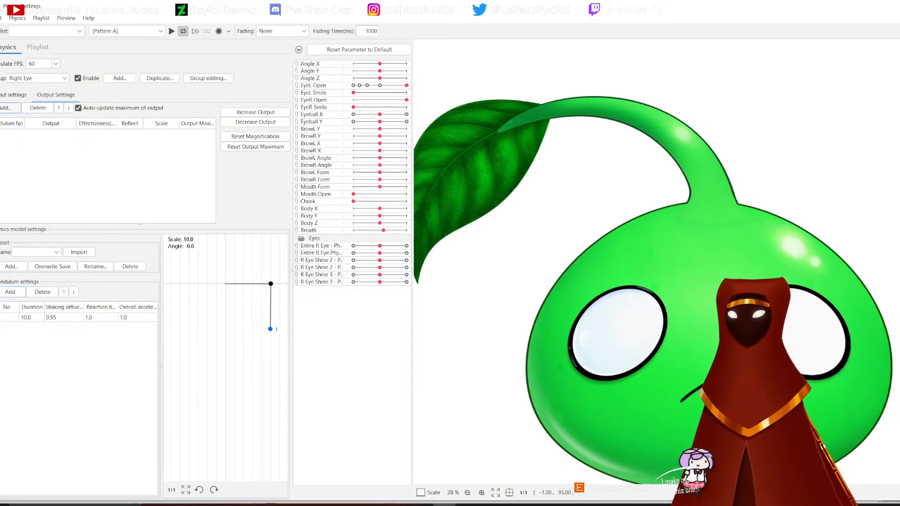
pyautogui.click(7, 108)
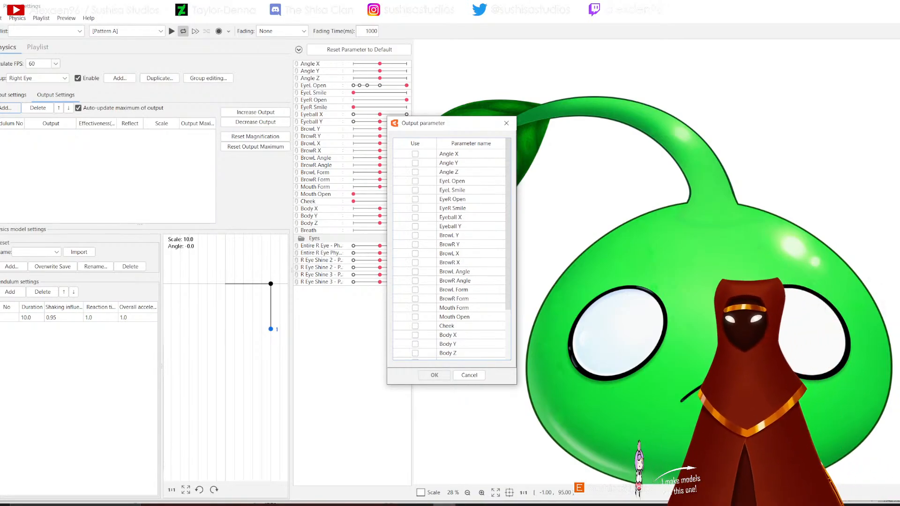
pyautogui.scroll(-3, 450, 255)
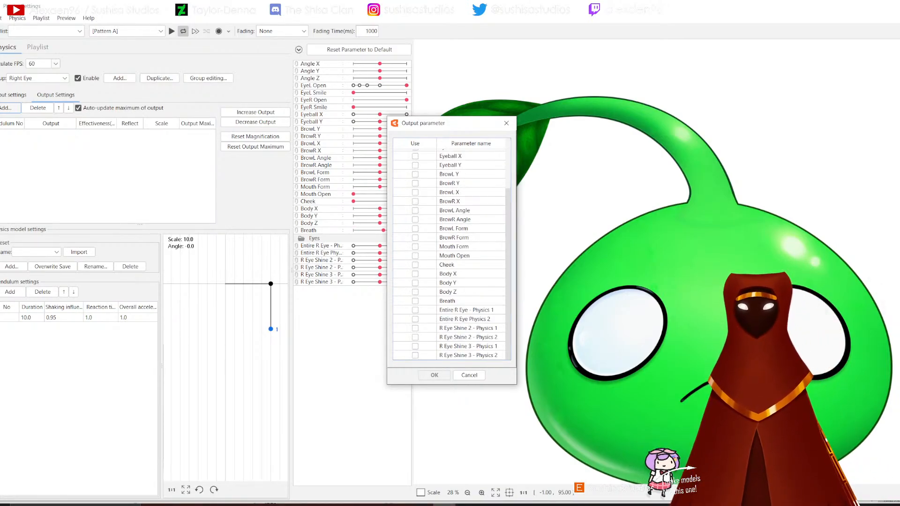
pyautogui.scroll(3, 450, 255)
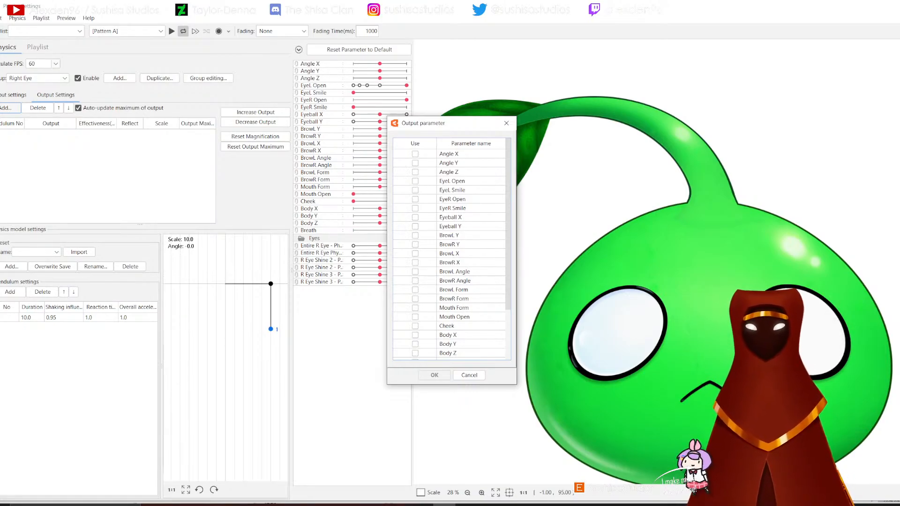
pyautogui.scroll(-3, 450, 256)
pyautogui.click(415, 310)
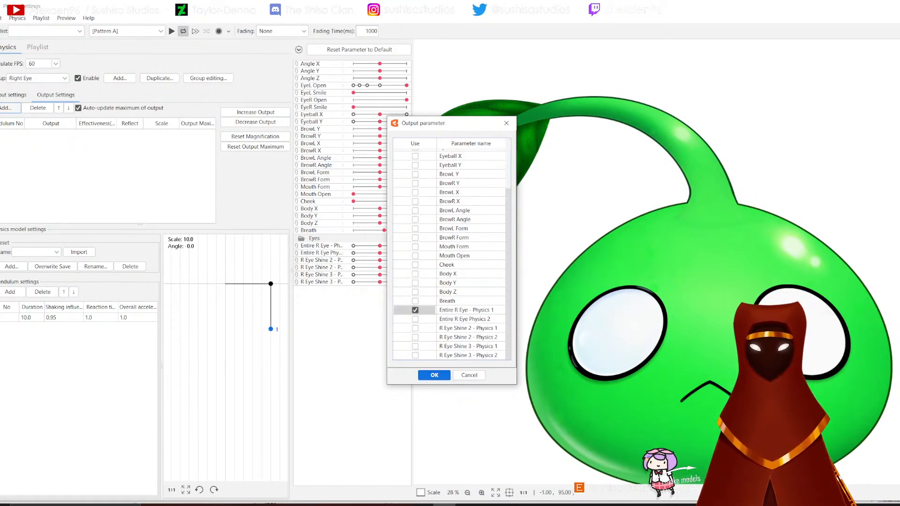
pyautogui.click(415, 319)
pyautogui.click(415, 328)
pyautogui.click(415, 337)
pyautogui.click(415, 346)
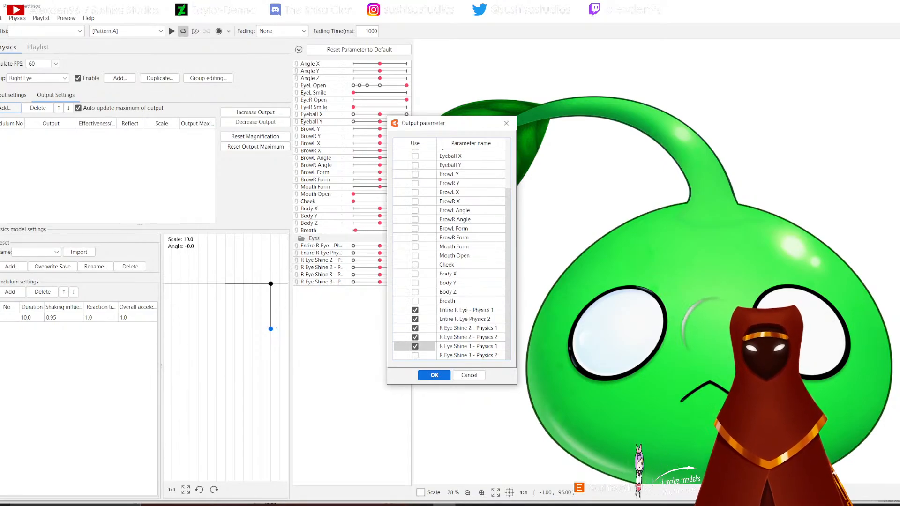
pyautogui.click(415, 355)
pyautogui.click(434, 374)
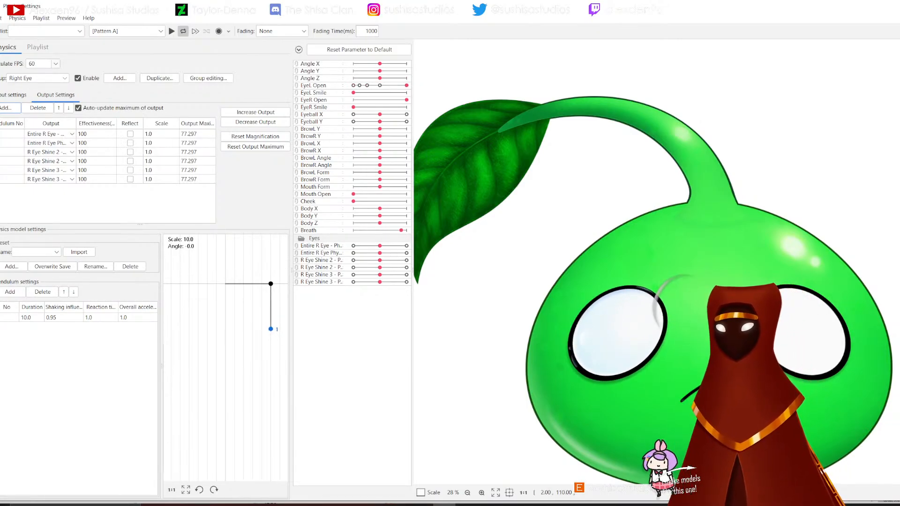
# Step: Rename the Right Eye physics group to Left Eye
pyautogui.click(38, 78)
pyautogui.click(20, 88)
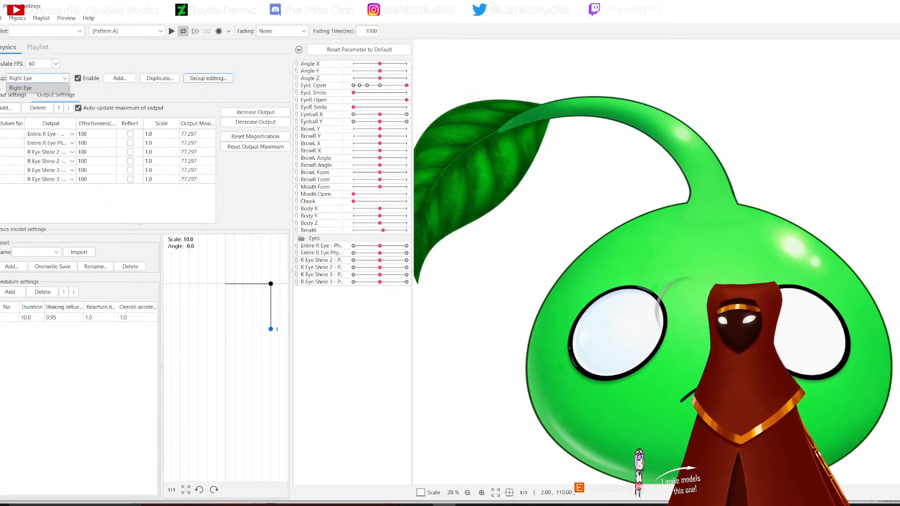
pyautogui.click(208, 78)
pyautogui.click(642, 165)
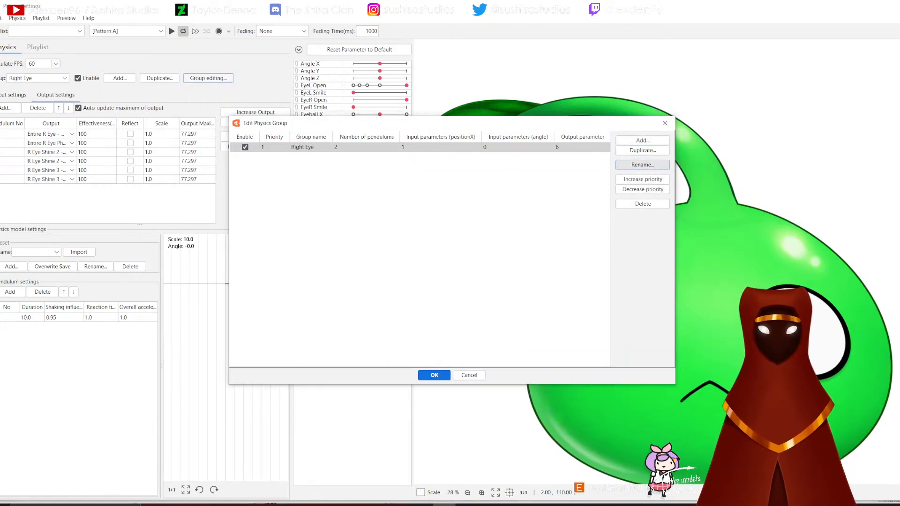
pyautogui.moveTo(436, 246); pyautogui.dragTo(422, 246)
pyautogui.write('Le')
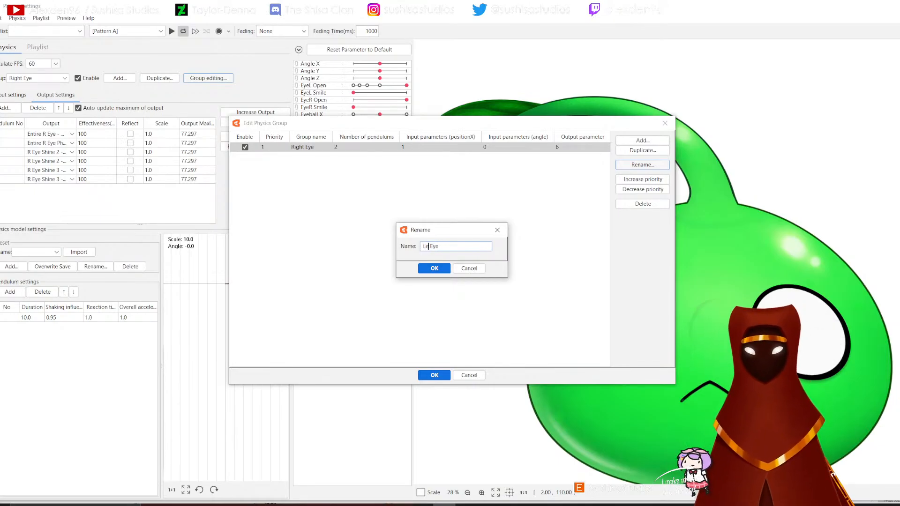
pyautogui.write('ft')
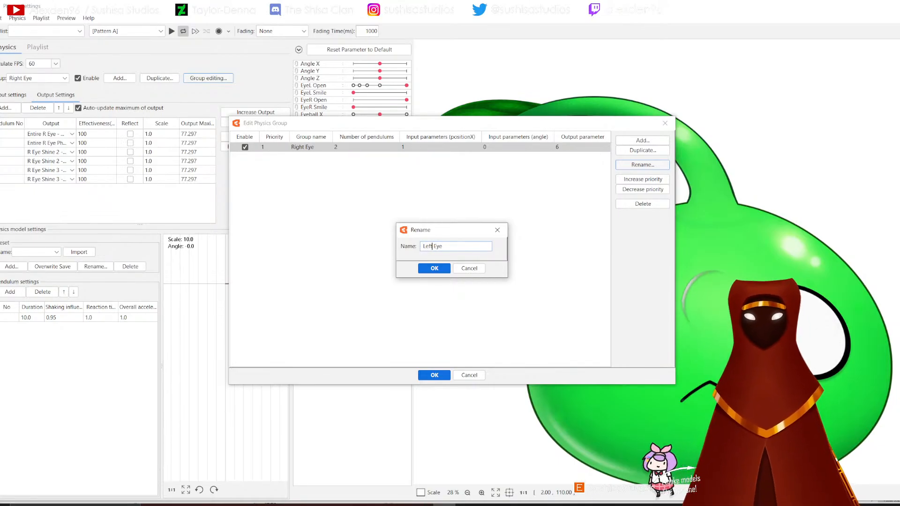
pyautogui.press('Return')
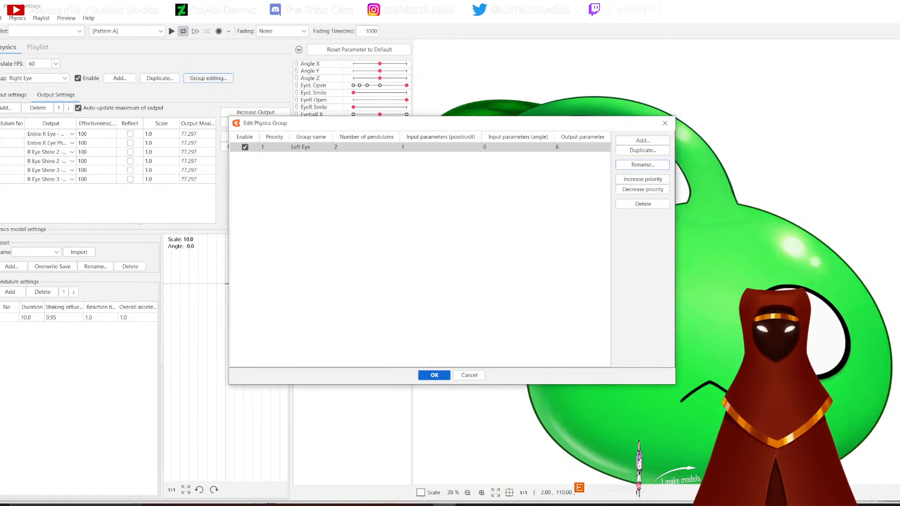
pyautogui.press('Return')
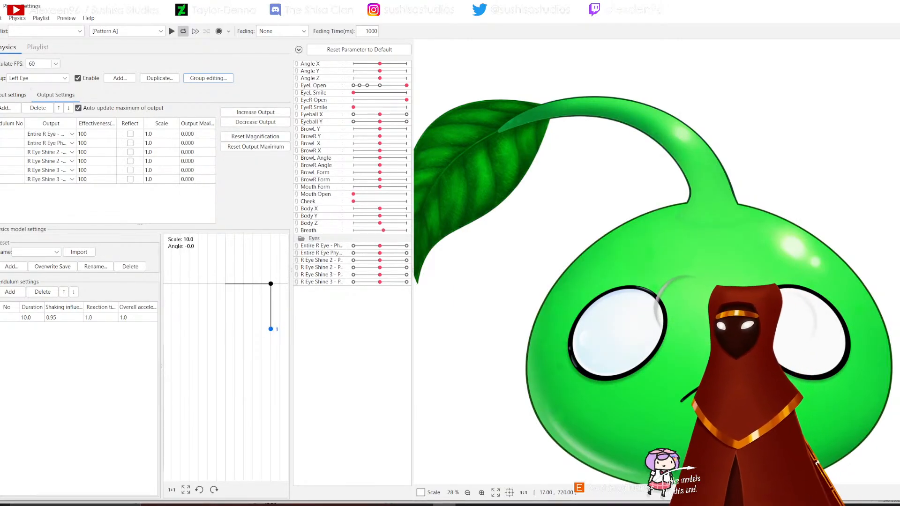
# Step: Replace the Left Eye group's EyeR Open input with EyeL Open at 100 effectiveness
pyautogui.click(14, 95)
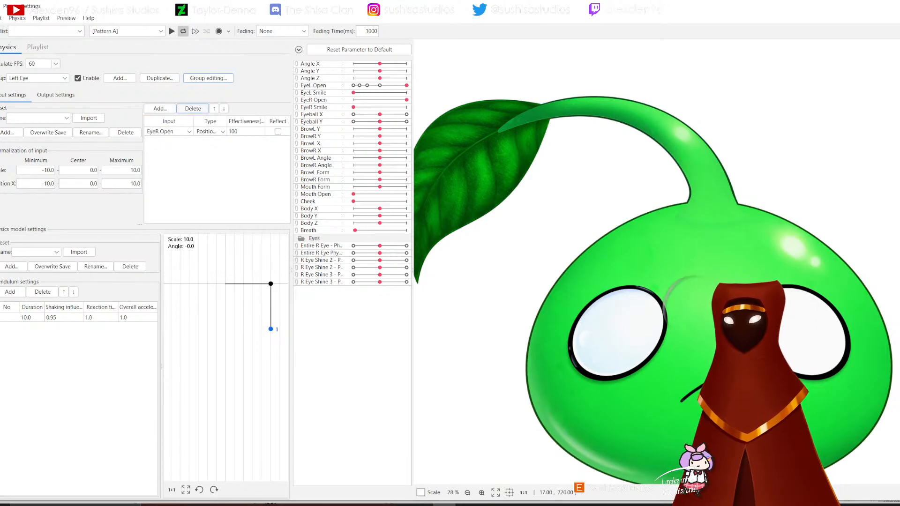
pyautogui.click(193, 109)
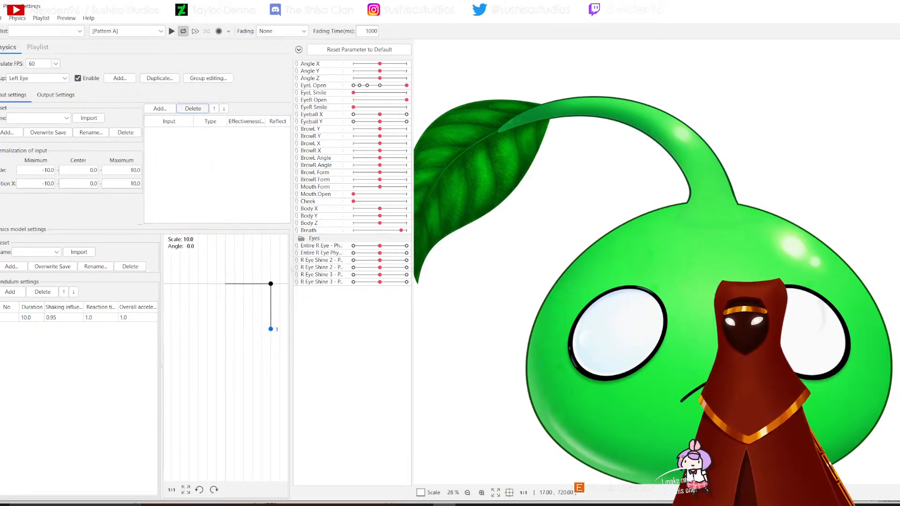
pyautogui.click(160, 108)
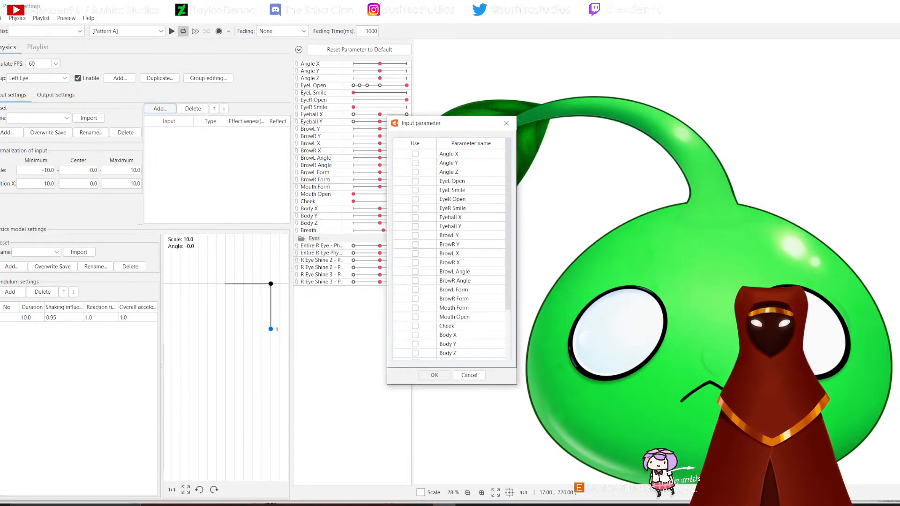
pyautogui.click(414, 181)
pyautogui.click(434, 374)
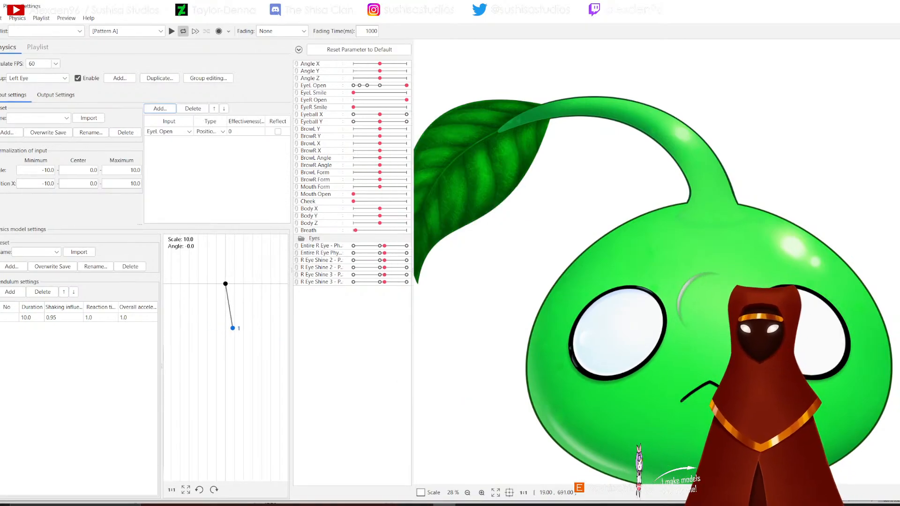
pyautogui.doubleClick(245, 132)
pyautogui.write('100')
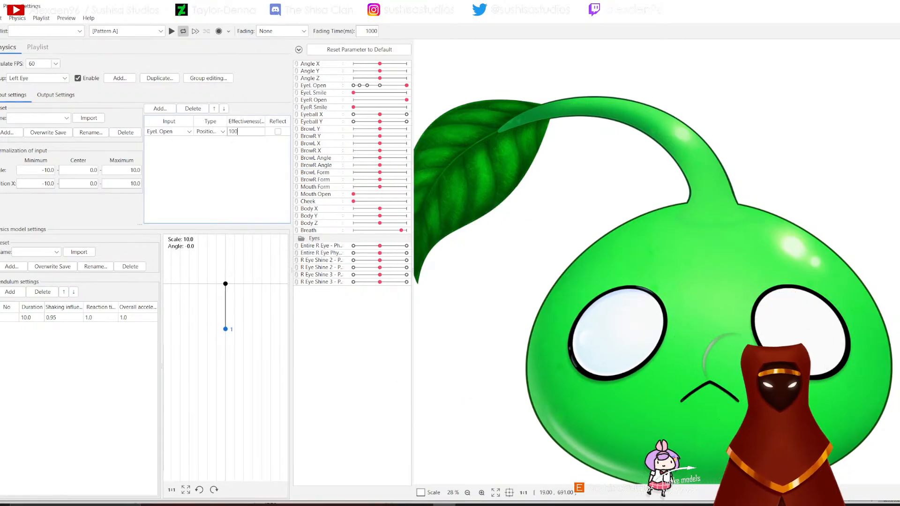
pyautogui.press('Return')
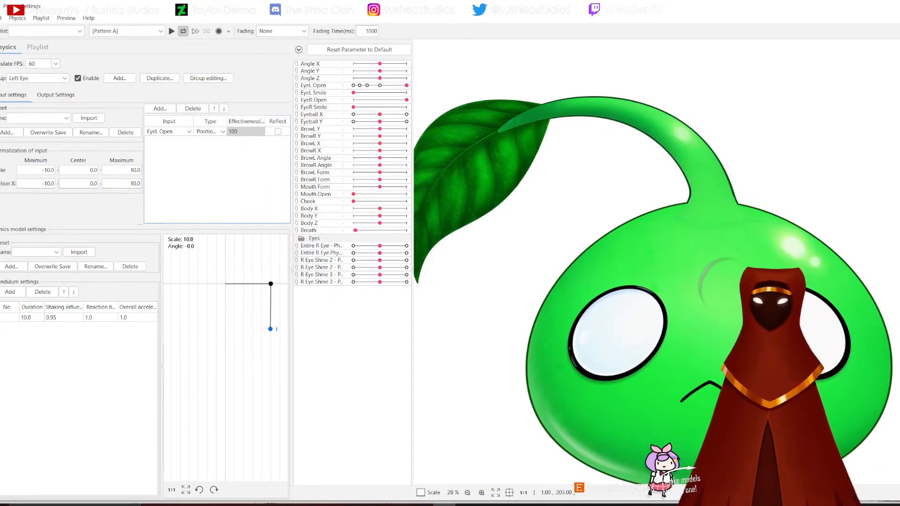
# Step: Add a second pendulum to the Left Eye group and drive the Physics 2 outputs from it
pyautogui.click(56, 94)
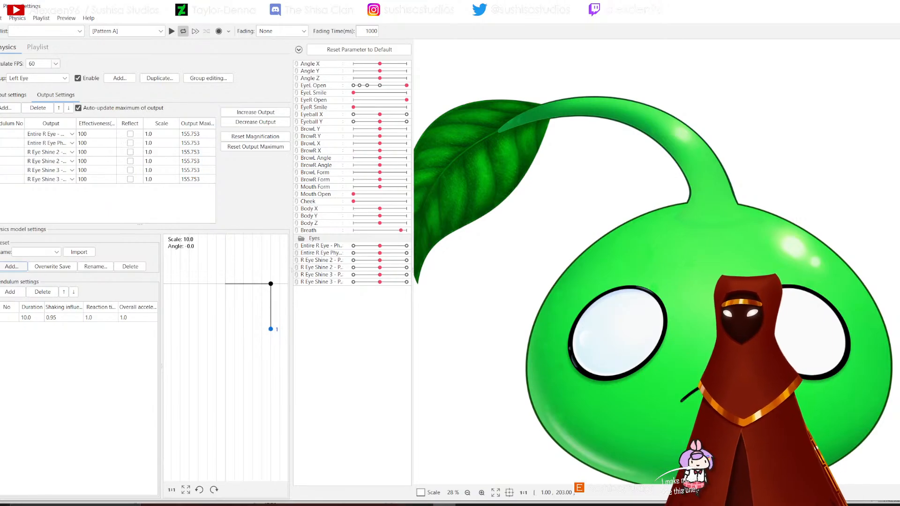
pyautogui.click(51, 251)
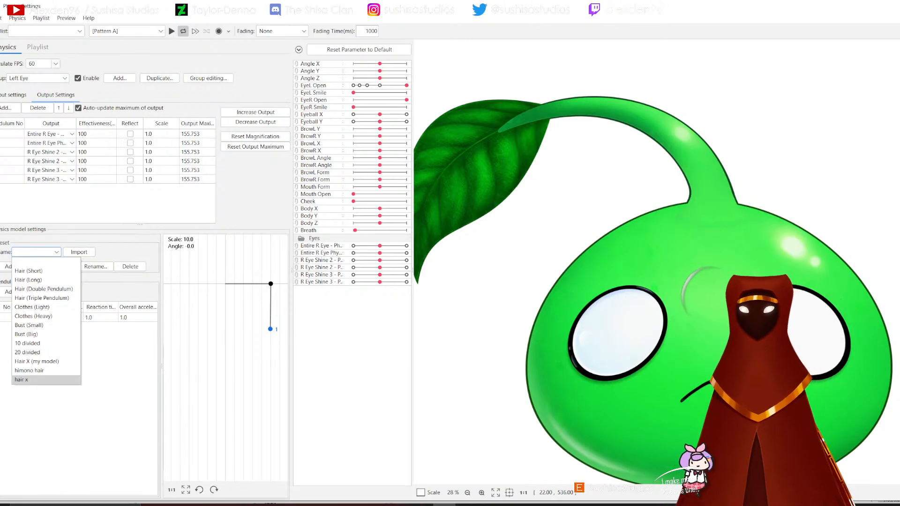
pyautogui.click(56, 252)
pyautogui.click(10, 291)
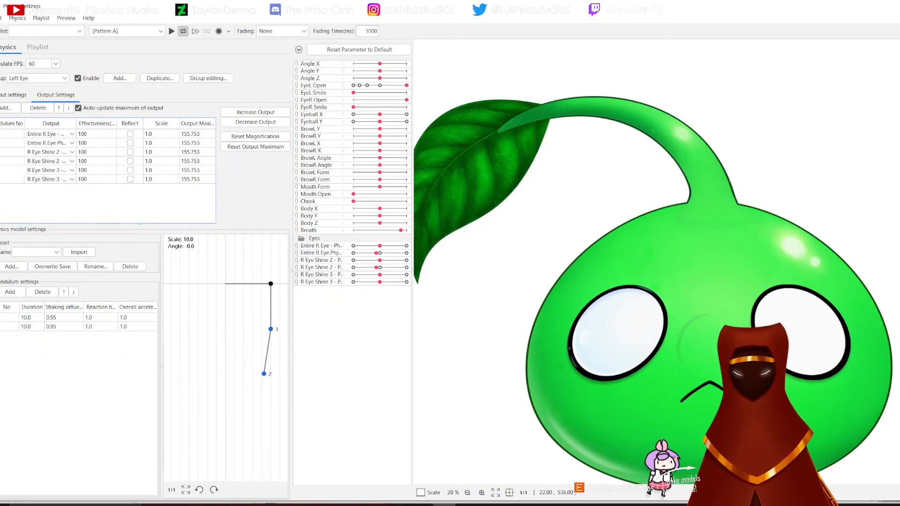
pyautogui.click(46, 134)
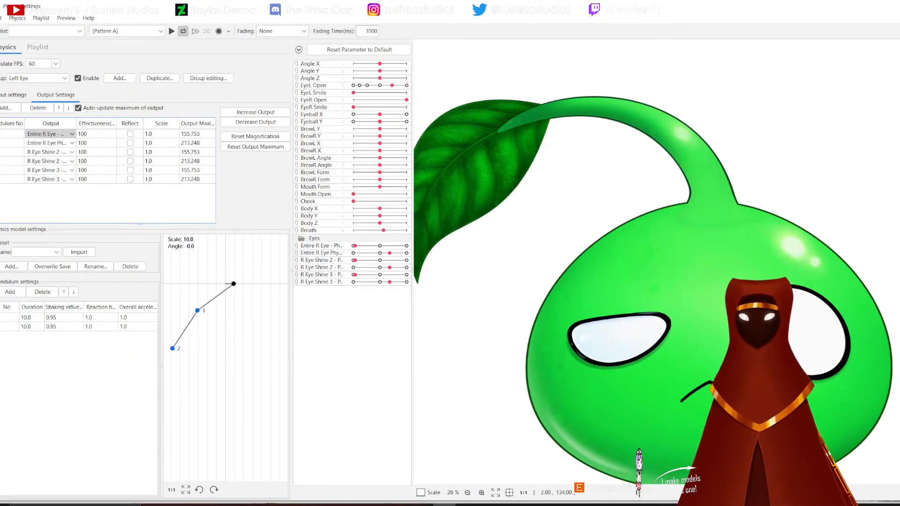
# Step: Tune pendulum 1 to shaking influence 0.92 and reaction time 0.82, and pendulum 2 to duration 7.8, shaking influence 0.9 and reaction time 0.89
pyautogui.moveTo(63, 326); pyautogui.dragTo(99, 327)
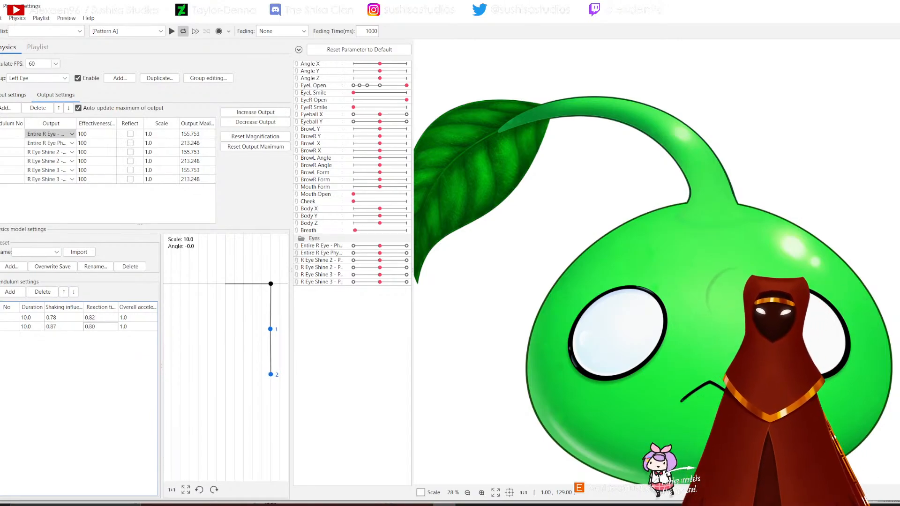
pyautogui.moveTo(96, 327); pyautogui.dragTo(95, 326)
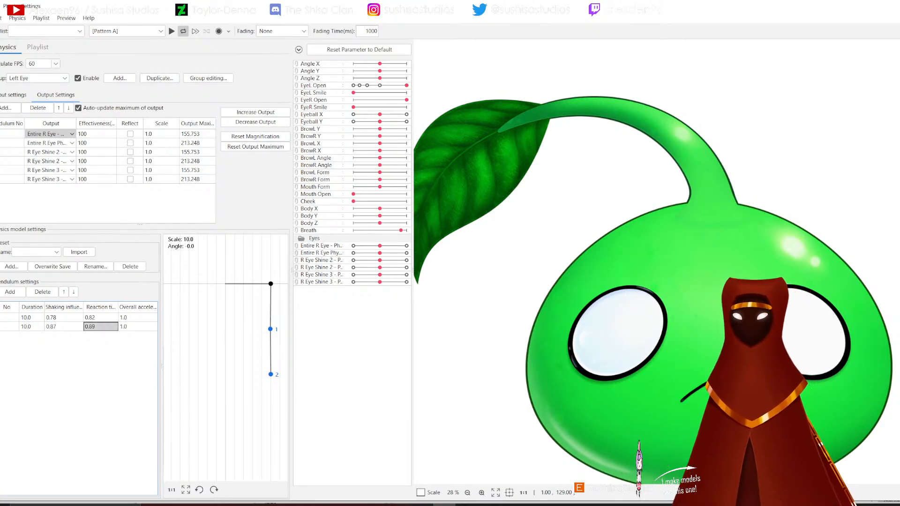
pyautogui.moveTo(31, 326); pyautogui.dragTo(66, 327)
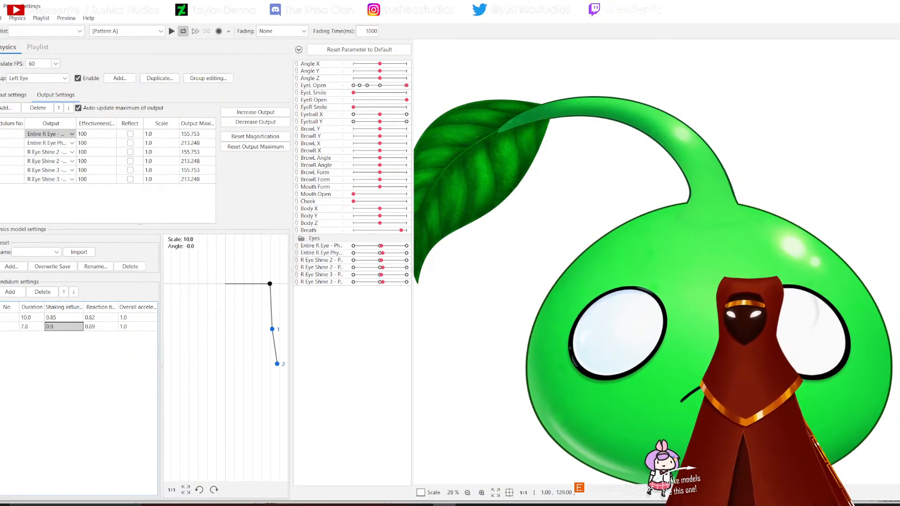
pyautogui.moveTo(63, 318); pyautogui.dragTo(70, 317)
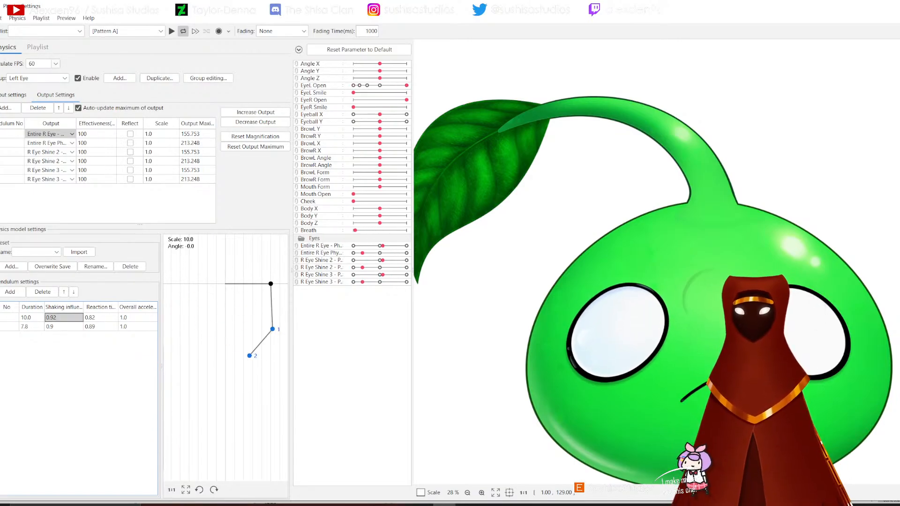
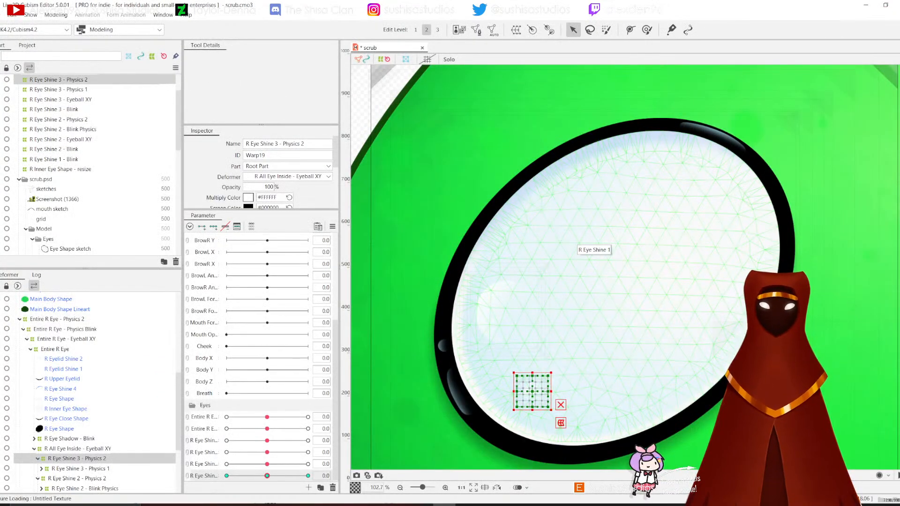
# Step: Try to create one warp deformer around R Eye Shine 1, R Eye Shape and R Inner Eye Shape
pyautogui.click(591, 246)
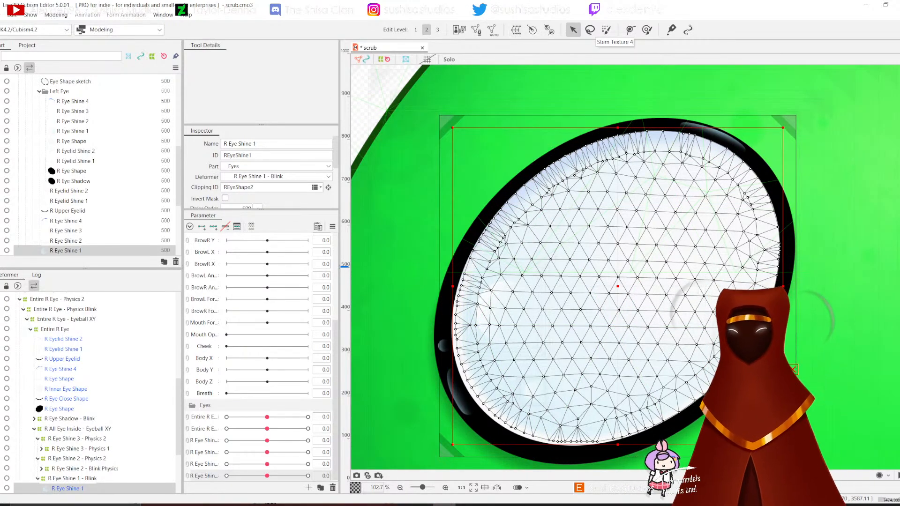
pyautogui.scroll(-3, 94, 394)
pyautogui.scroll(-3, 89, 164)
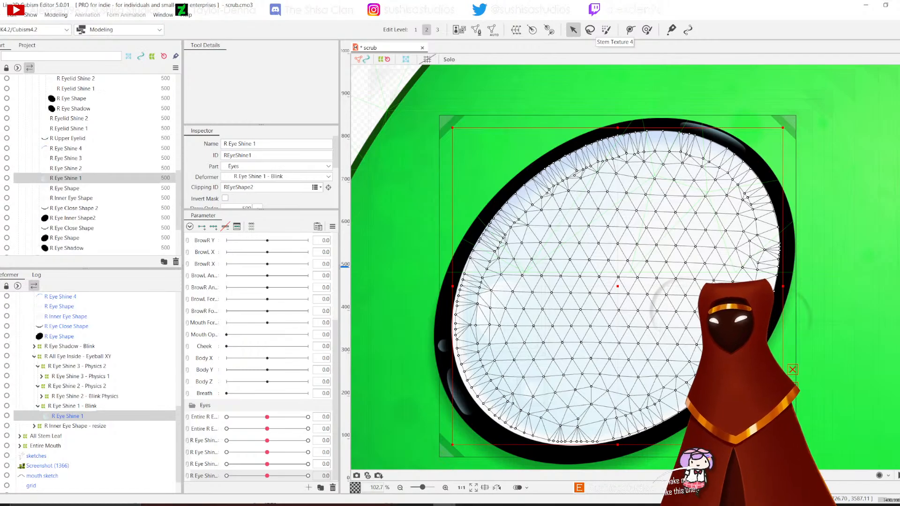
pyautogui.click(65, 188)
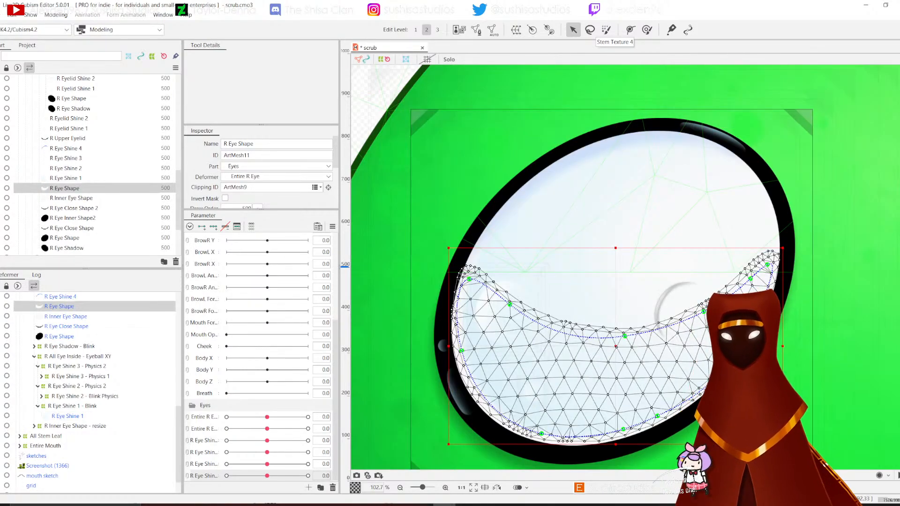
pyautogui.click(66, 178)
pyautogui.keyDown('shift'); pyautogui.click(71, 198); pyautogui.keyUp('shift')
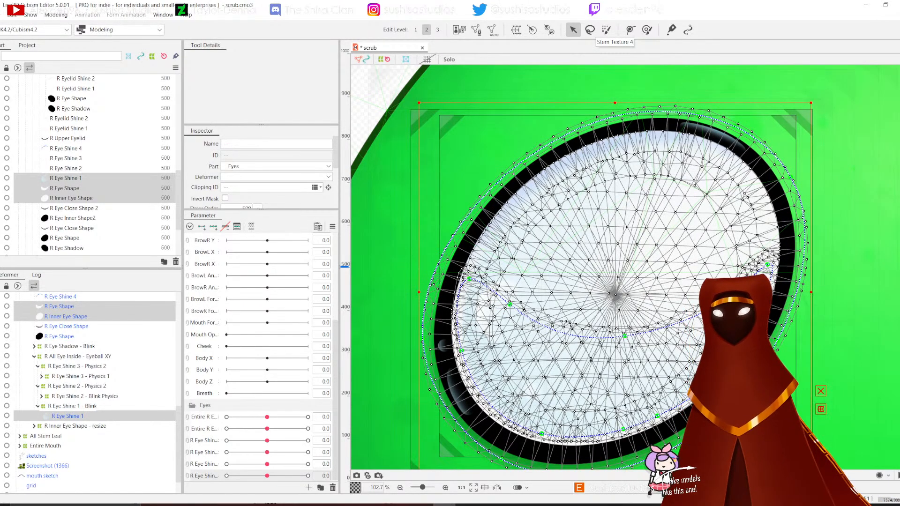
pyautogui.click(515, 29)
pyautogui.press('Return')
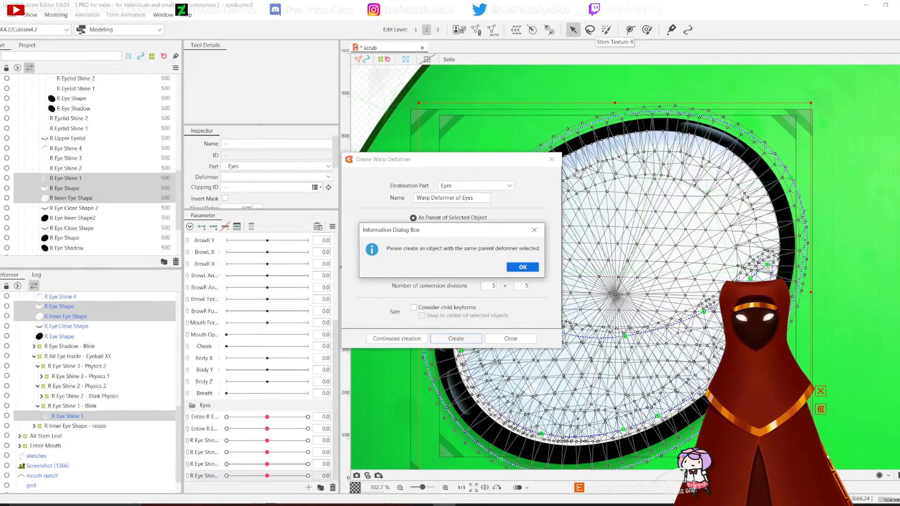
pyautogui.press('Return')
pyautogui.press('Escape')
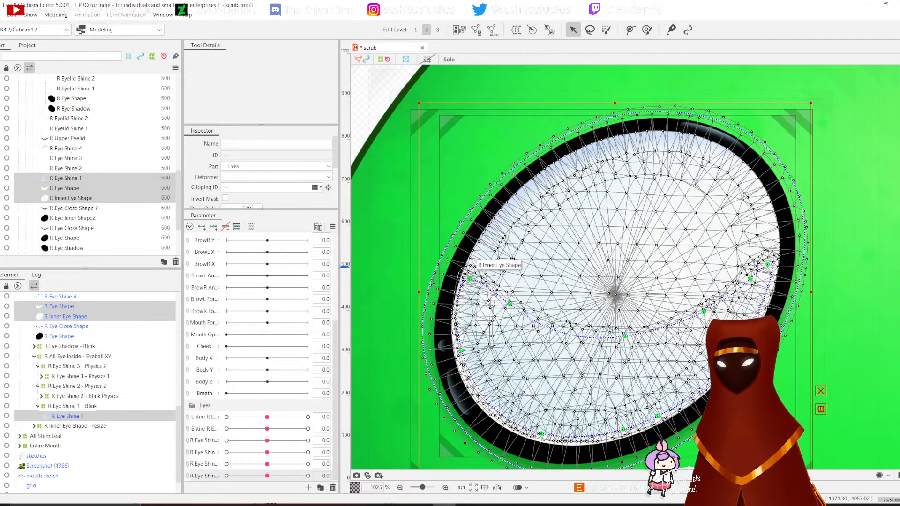
# Step: Select the R Eye Shape mesh at the lower part of the eye and save the model
pyautogui.click(473, 259)
pyautogui.click(524, 370)
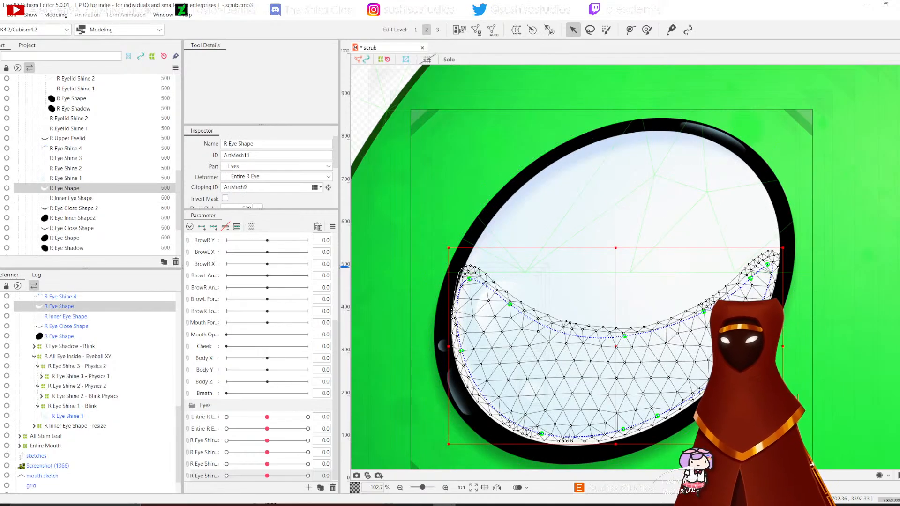
pyautogui.click(2, 15)
pyautogui.click(14, 94)
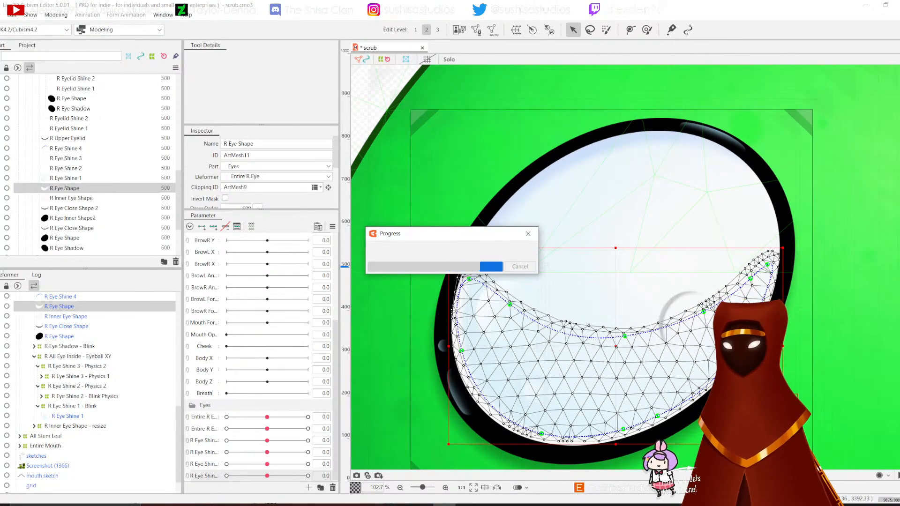
# Step: Create a warp deformer named R Eye Inner Eye - Physics 1 in Root Part as the parent of R Eye Shape
pyautogui.click(515, 30)
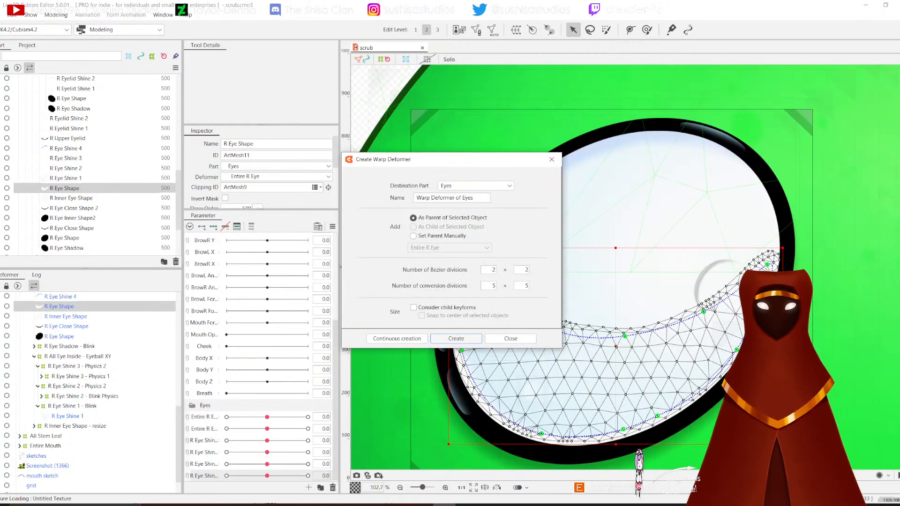
pyautogui.click(475, 186)
pyautogui.click(469, 195)
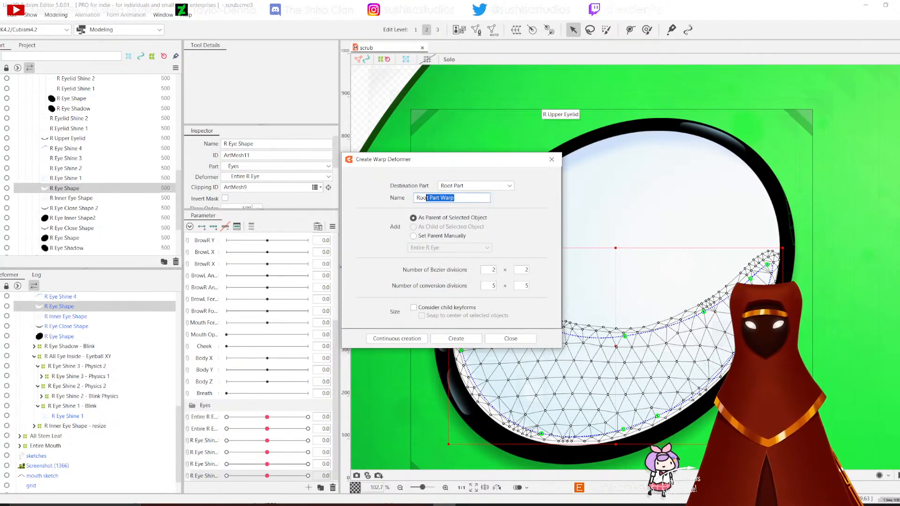
pyautogui.write('R Eye Inner Eye - Physics 1')
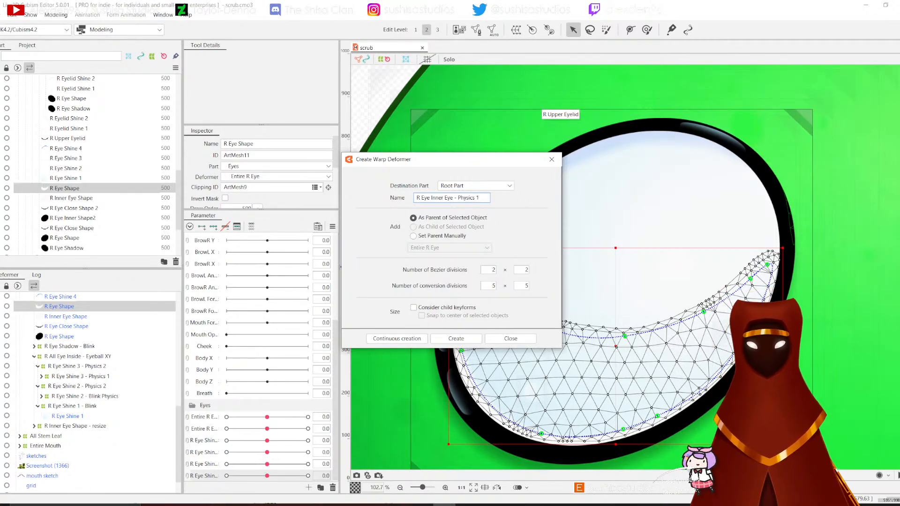
pyautogui.click(455, 339)
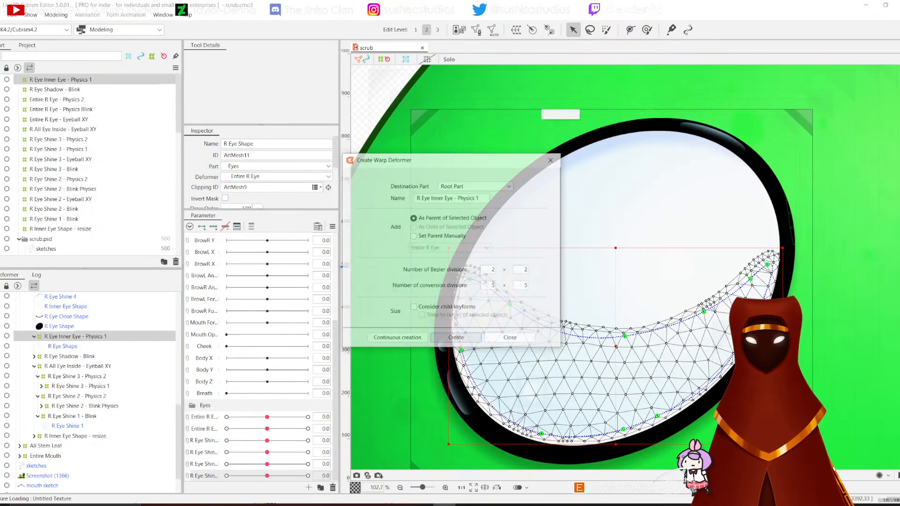
# Step: Move R Inner Eye Shape, R Eye Shine 4 and the R Eye Shine 1 - Blink deformer into the R Eye Inner Eye - Physics 1 deformer
pyautogui.moveTo(65, 306); pyautogui.dragTo(71, 337)
pyautogui.click(75, 327)
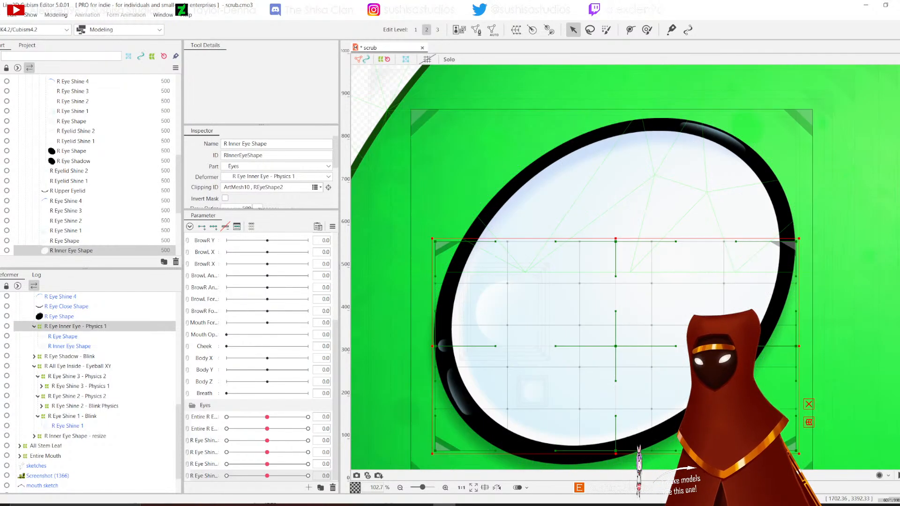
pyautogui.click(60, 296)
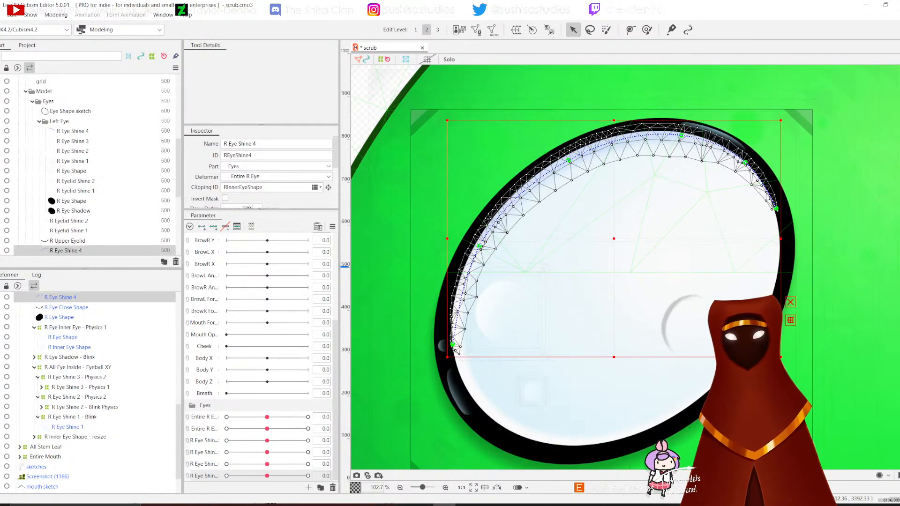
pyautogui.moveTo(60, 297); pyautogui.dragTo(70, 327)
pyautogui.click(68, 427)
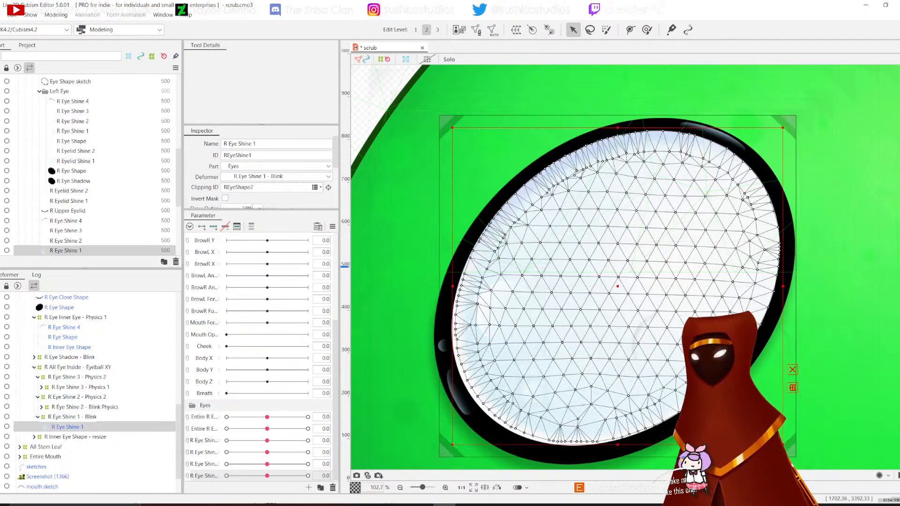
pyautogui.click(73, 417)
pyautogui.moveTo(72, 417); pyautogui.dragTo(70, 317)
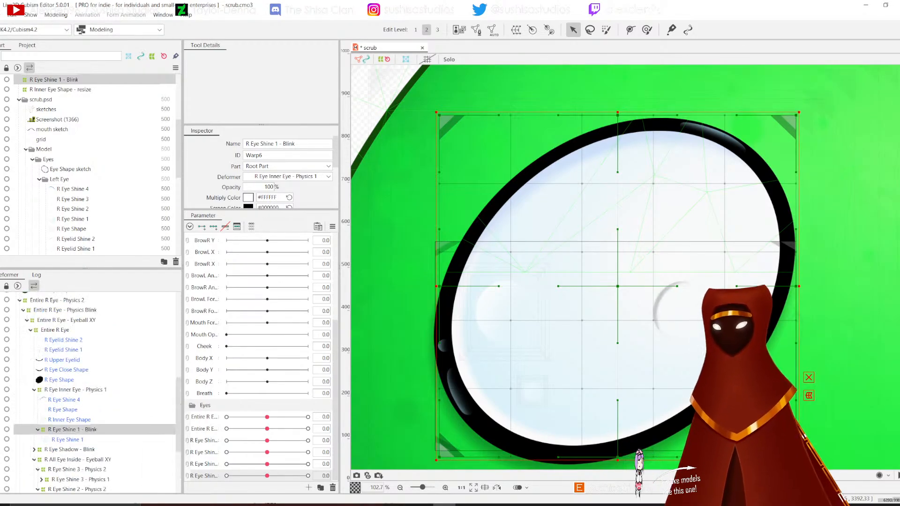
pyautogui.click(63, 349)
pyautogui.click(63, 340)
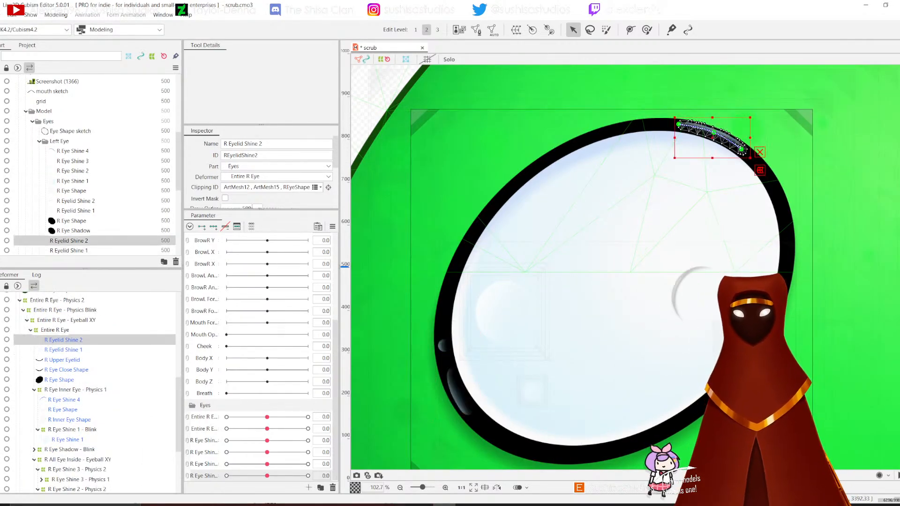
pyautogui.click(64, 350)
pyautogui.click(64, 340)
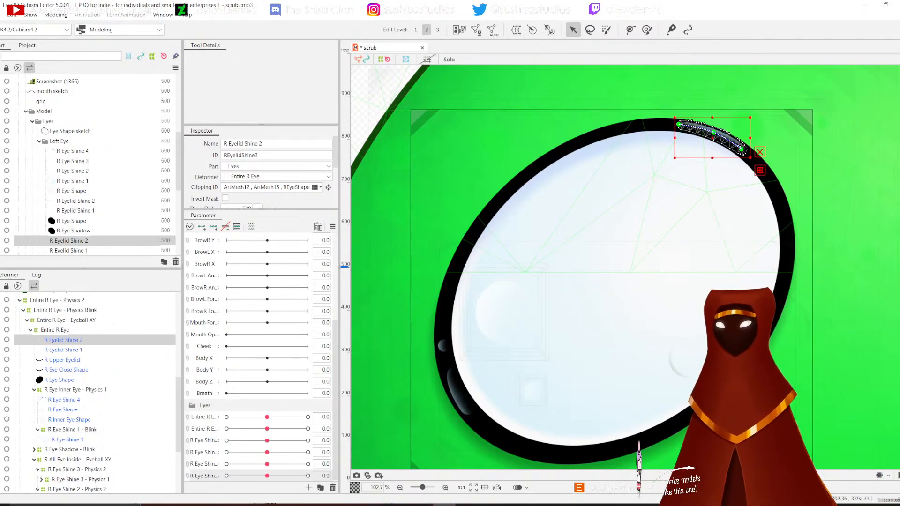
# Step: Select the R Eye Inner Eye - Physics 1 deformer and save the model
pyautogui.click(75, 390)
pyautogui.hotkey('alt', 'space')
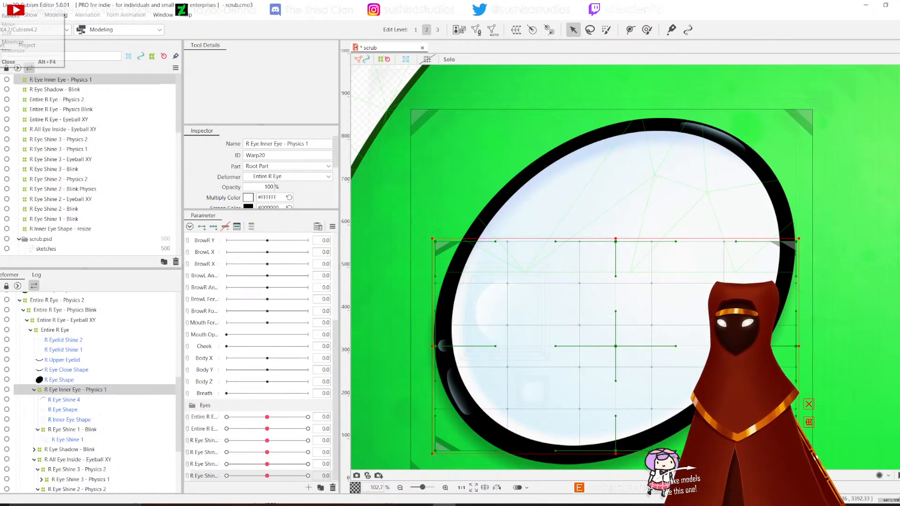
pyautogui.click(1, 6)
pyautogui.click(2, 15)
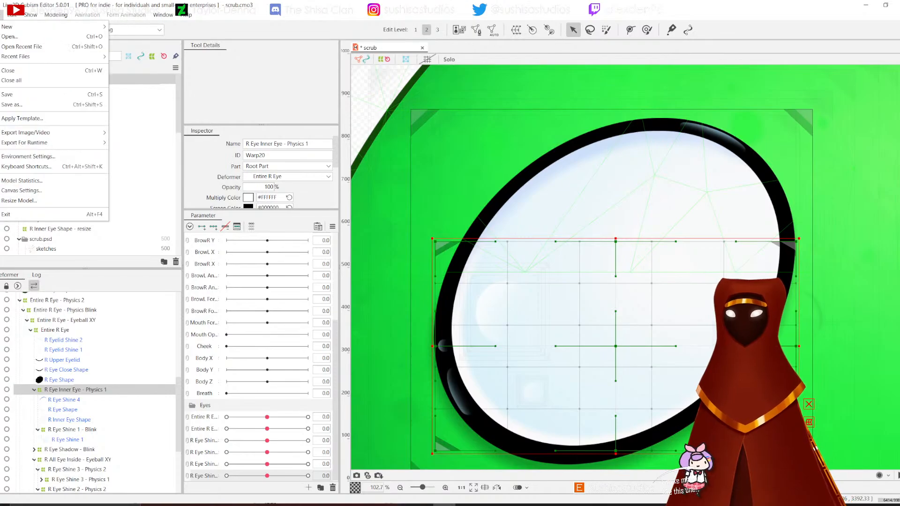
pyautogui.click(14, 95)
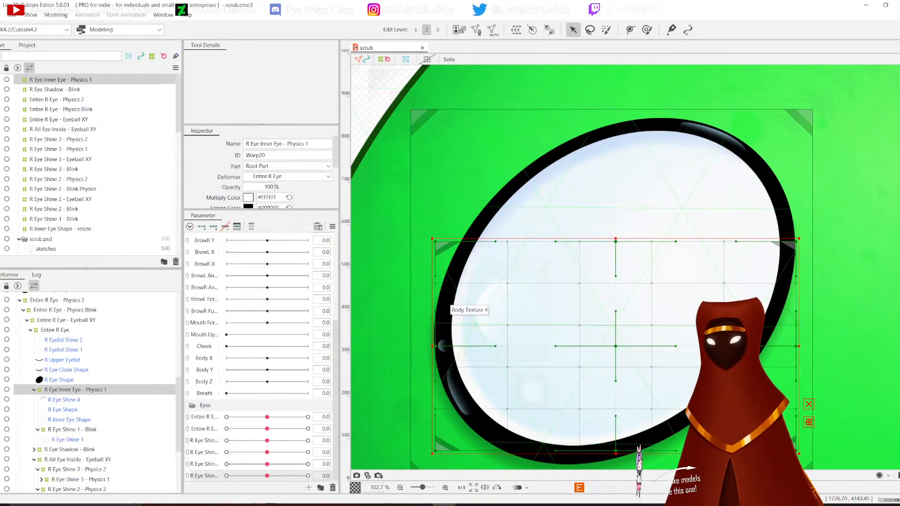
# Step: Stretch the R Eye Inner Eye - Physics 1 deformer on all four sides so it encloses the whole eye with a margin
pyautogui.moveTo(615, 239); pyautogui.dragTo(615, 96)
pyautogui.moveTo(798, 274); pyautogui.dragTo(817, 274)
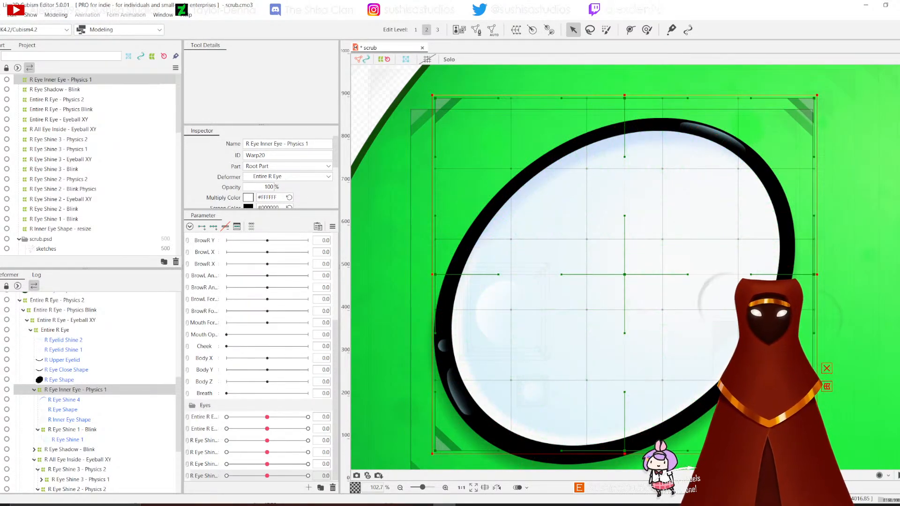
pyautogui.moveTo(432, 274); pyautogui.dragTo(409, 274)
pyautogui.scroll(-3, 570, 338)
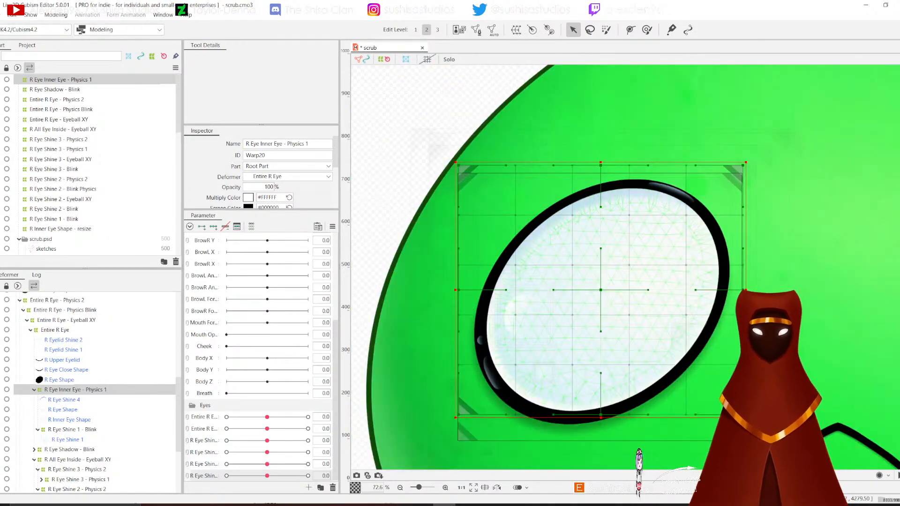
pyautogui.moveTo(601, 424); pyautogui.dragTo(600, 441)
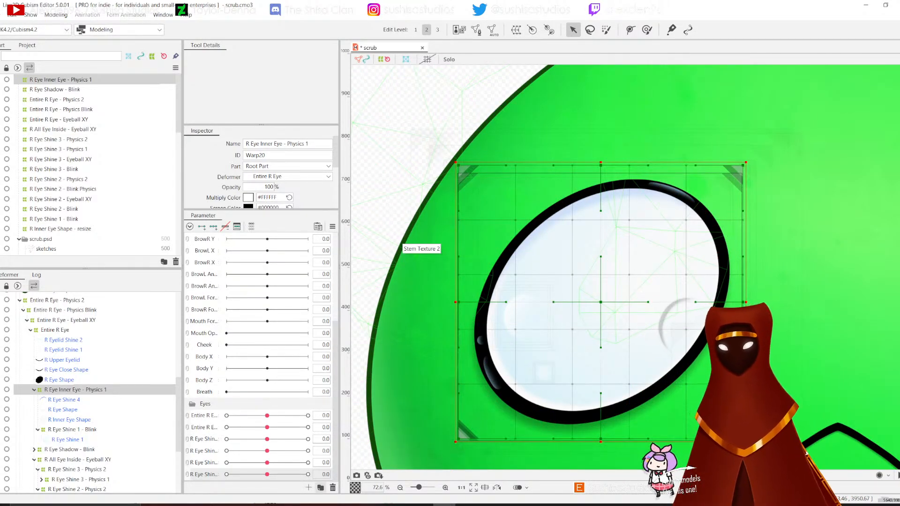
# Step: Create a parameter named R Eye Inner Eye - Physics 1 ranging from -1.0 to 1.0, give the deformer three keyforms and set it to 1.0
pyautogui.click(308, 488)
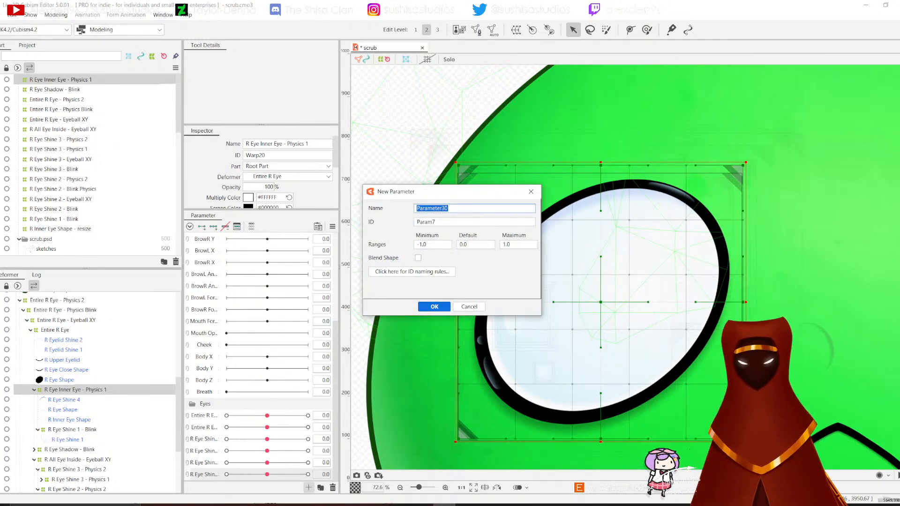
pyautogui.write('R Eye Inner Eye - Physics 1')
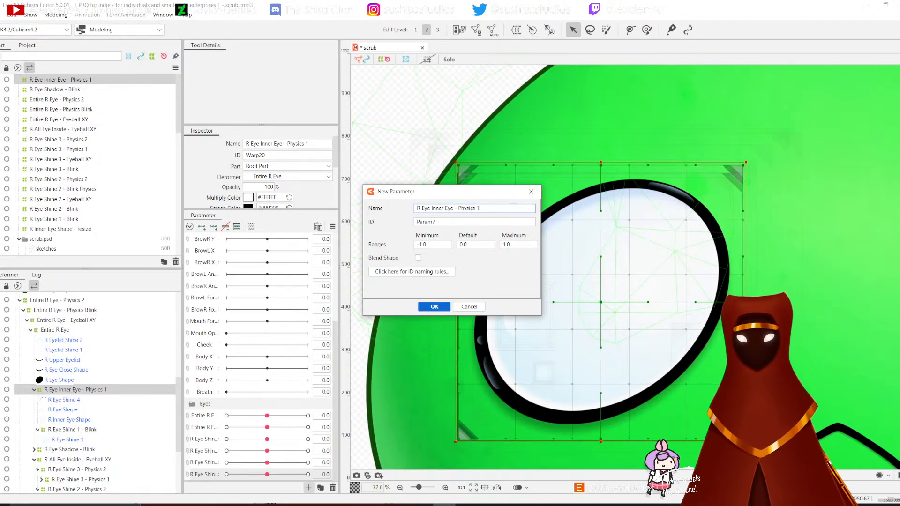
pyautogui.click(434, 306)
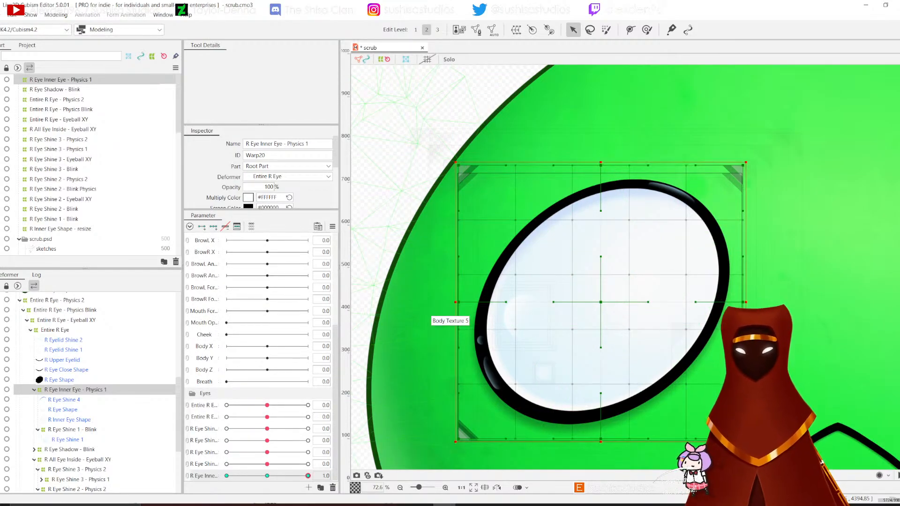
pyautogui.click(308, 476)
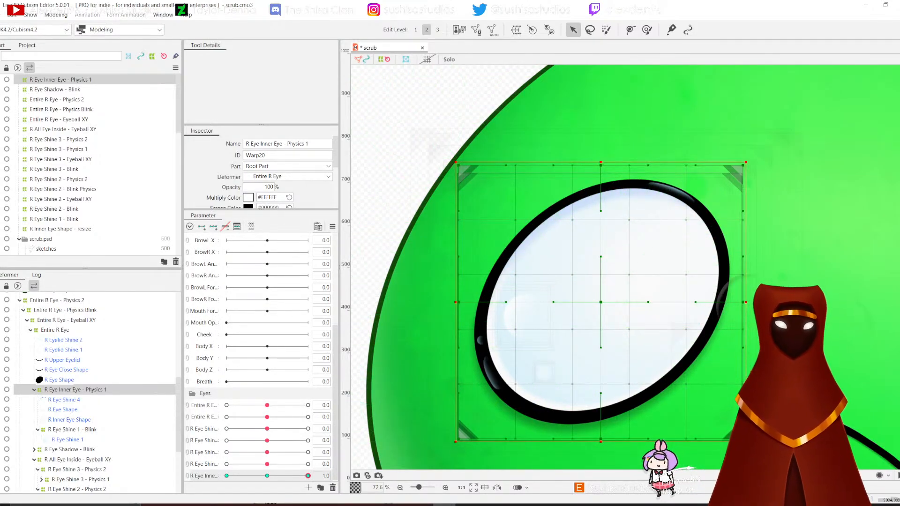
# Step: Try to pull down the deformer's upper edge and push in the upper outline of the R Eye Shape mesh
pyautogui.moveTo(600, 165)
pyautogui.mouseDown()
pyautogui.moveTo(600, 198)
pyautogui.moveTo(600, 182)
pyautogui.mouseUp()
pyautogui.hotkey('ctrl', 'z')
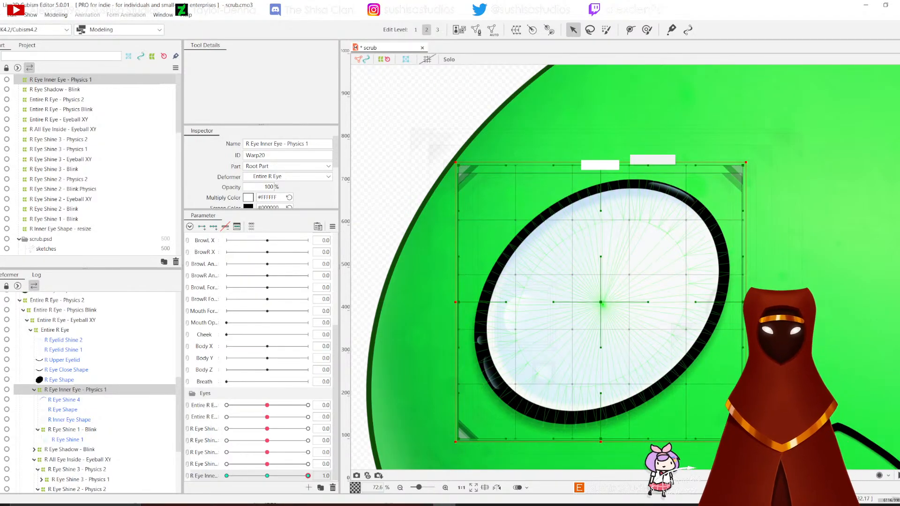
pyautogui.click(59, 380)
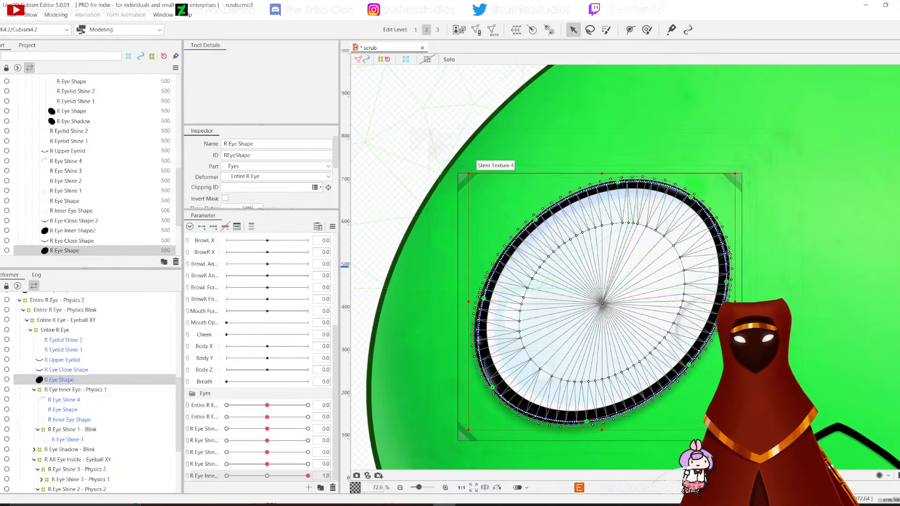
pyautogui.moveTo(535, 219); pyautogui.dragTo(551, 242)
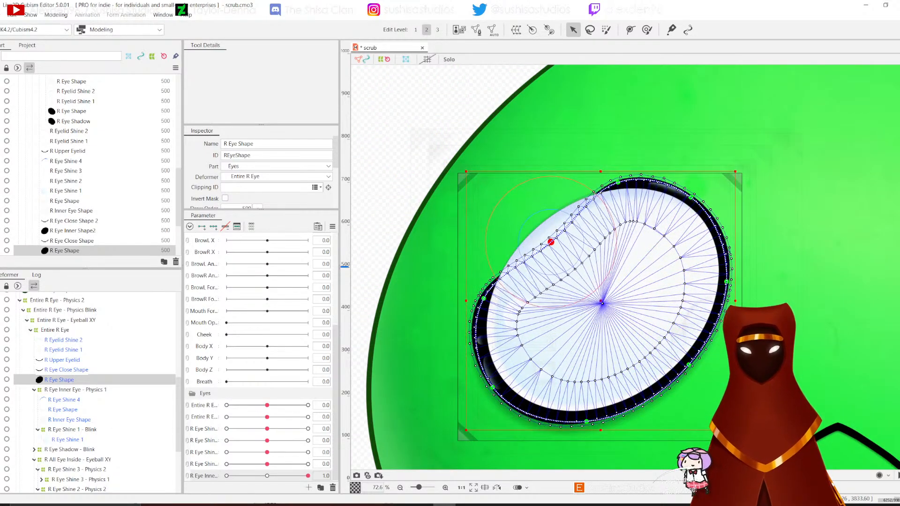
pyautogui.hotkey('ctrl', 'z')
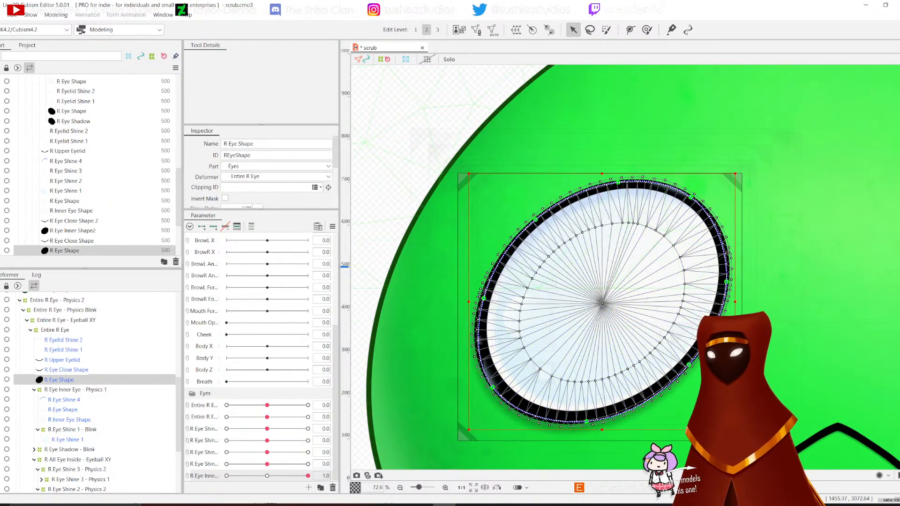
pyautogui.click(66, 370)
pyautogui.click(62, 360)
pyautogui.click(63, 350)
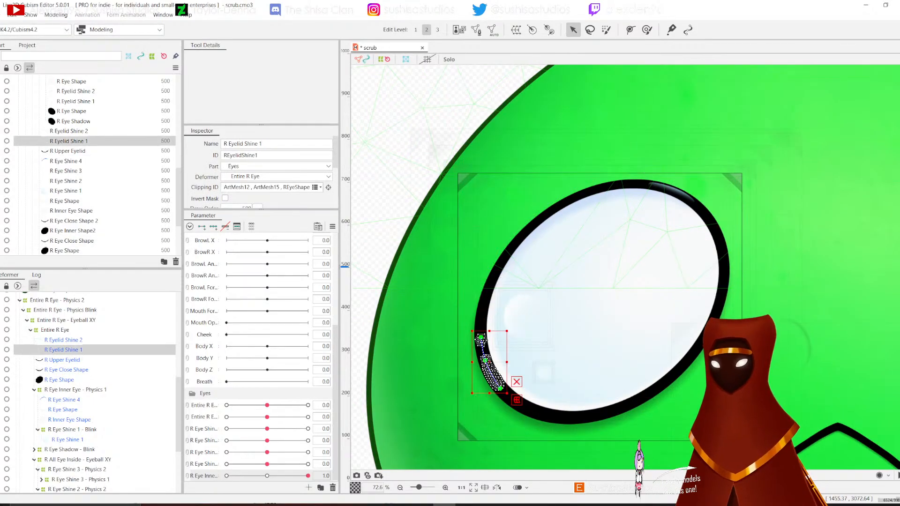
# Step: Move the R All Eye Inside - Eyeball XY deformer into the R Eye Inner Eye - Physics 1 deformer
pyautogui.click(76, 390)
pyautogui.scroll(-2, 75, 390)
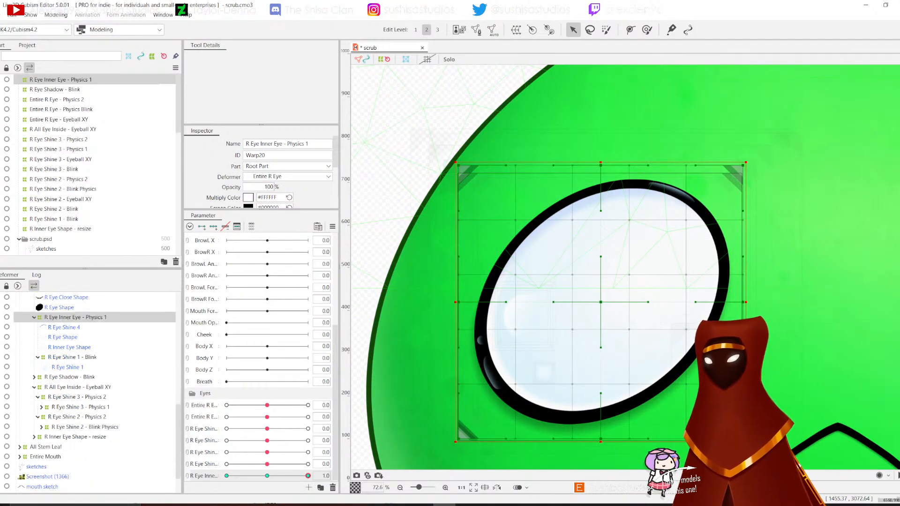
pyautogui.moveTo(77, 387); pyautogui.dragTo(76, 318)
pyautogui.click(75, 317)
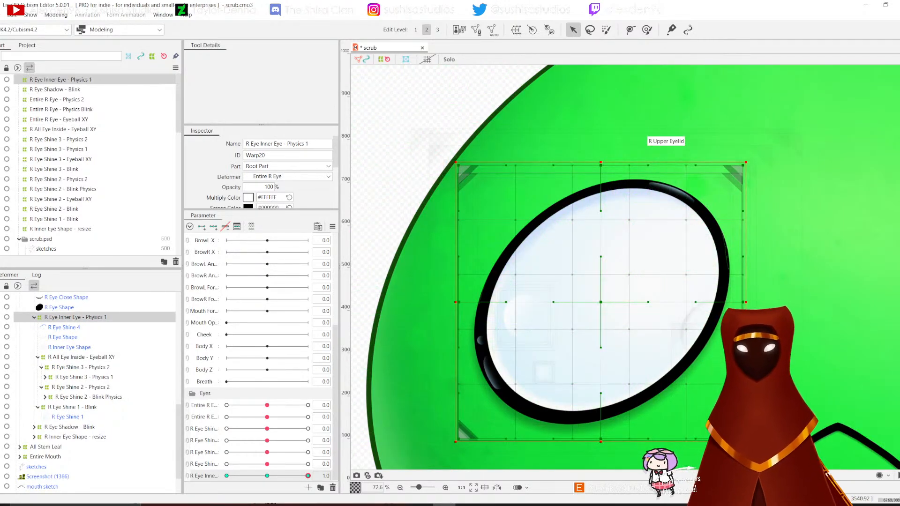
# Step: Try to bend the inner eye deformer's upper edge downward at parameter value 1.0 and nudge the R Eye Shine 4 curve to match
pyautogui.moveTo(600, 166); pyautogui.dragTo(606, 188)
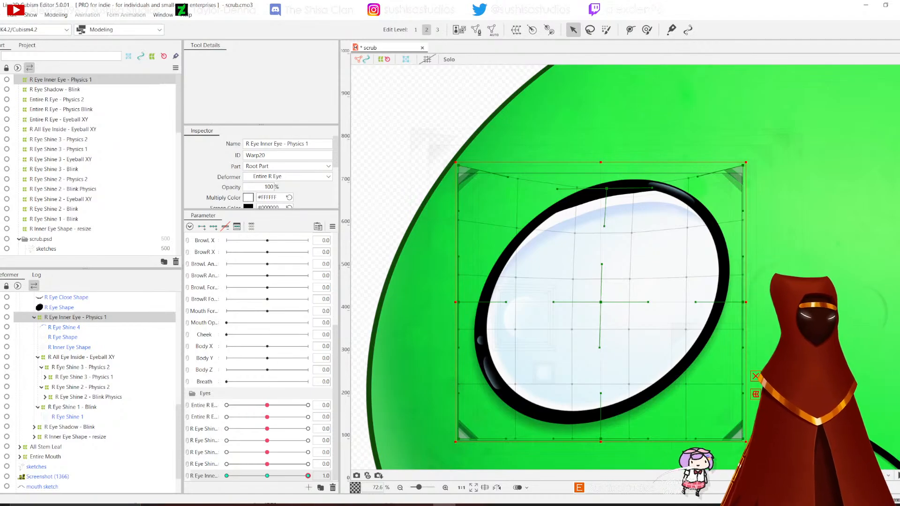
pyautogui.hotkey('ctrl', 'z')
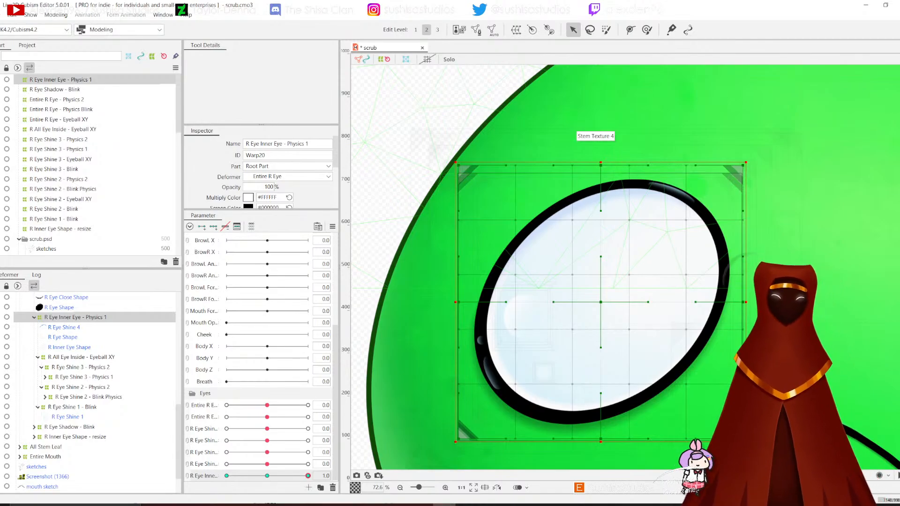
pyautogui.moveTo(303, 476)
pyautogui.mouseDown()
pyautogui.moveTo(233, 475)
pyautogui.moveTo(308, 475)
pyautogui.mouseUp()
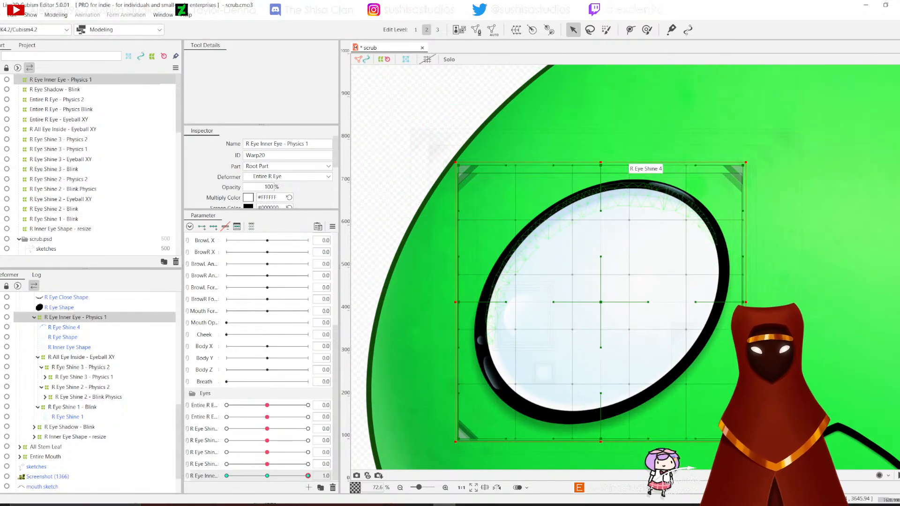
pyautogui.moveTo(600, 164); pyautogui.dragTo(601, 192)
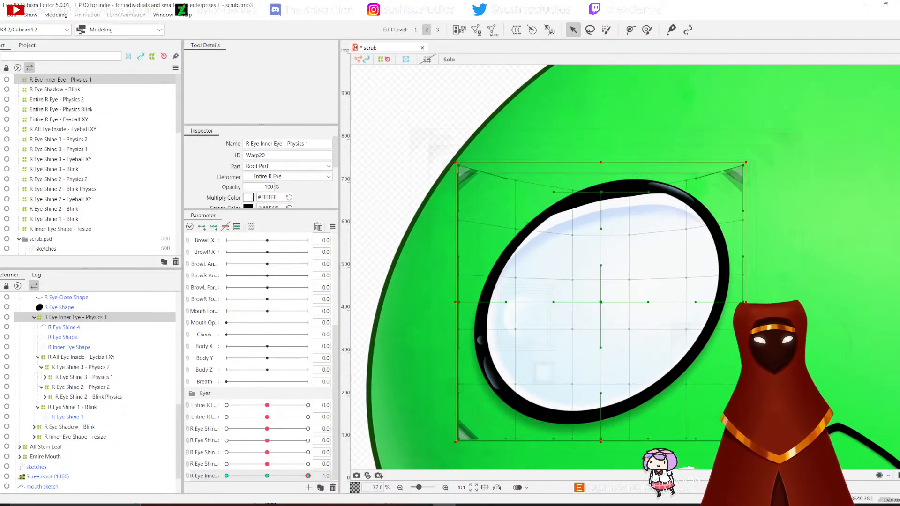
pyautogui.click(634, 196)
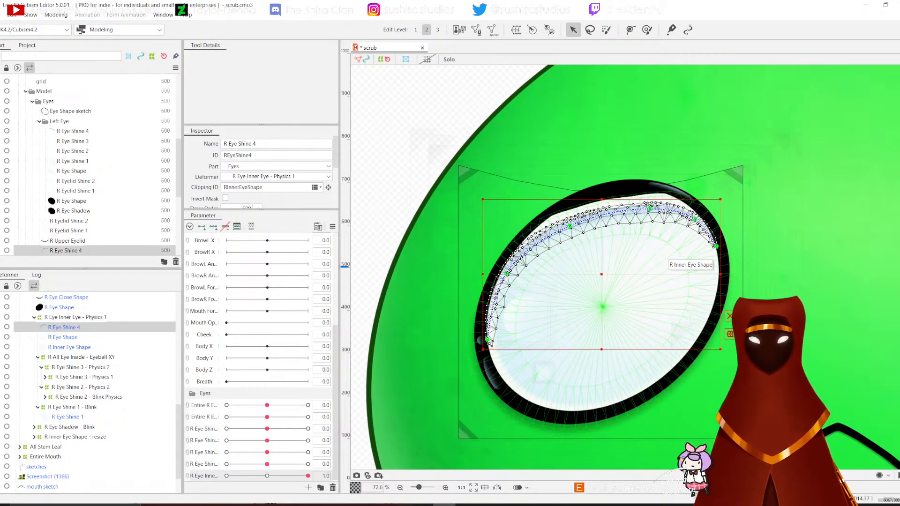
pyautogui.click(664, 257)
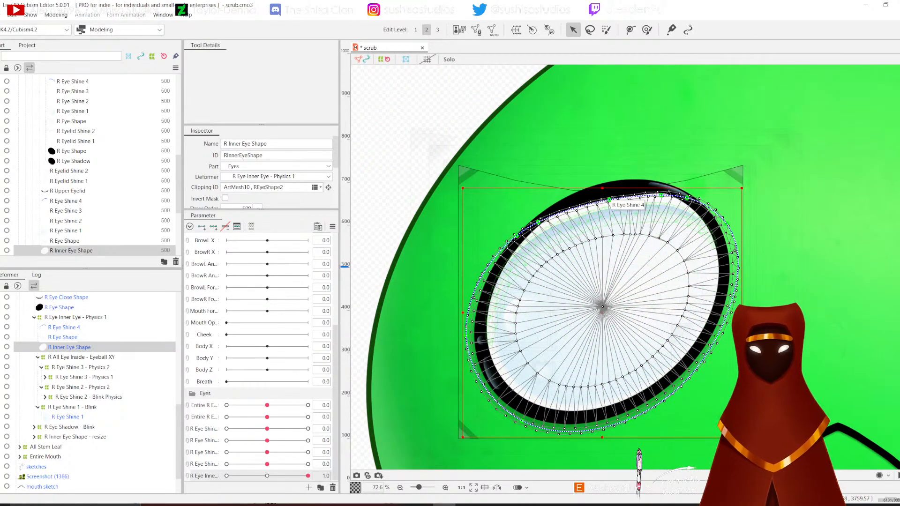
pyautogui.click(608, 202)
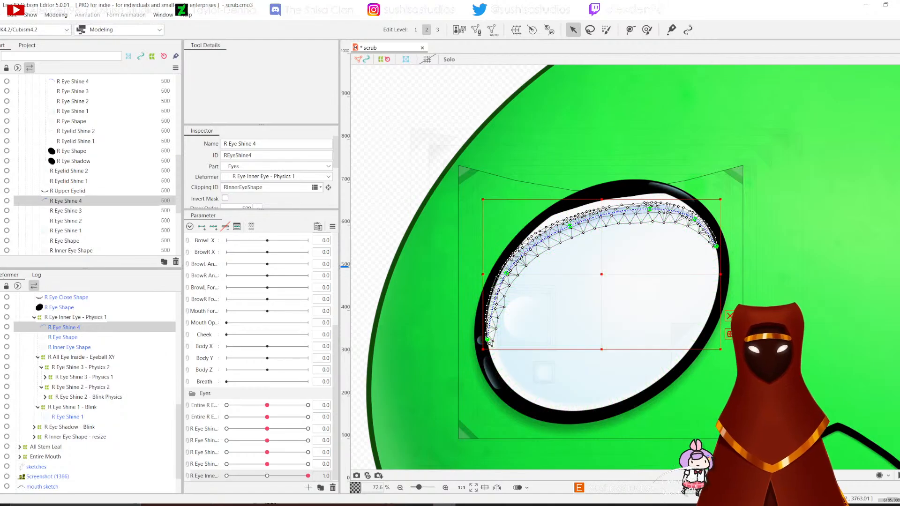
pyautogui.moveTo(570, 227)
pyautogui.mouseDown()
pyautogui.moveTo(570, 214)
pyautogui.moveTo(571, 222)
pyautogui.mouseUp()
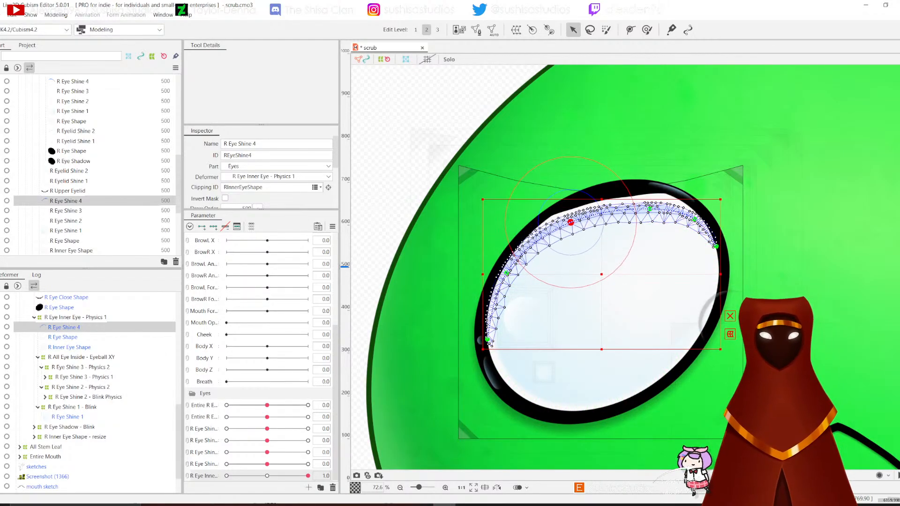
pyautogui.scroll(5, 618, 208)
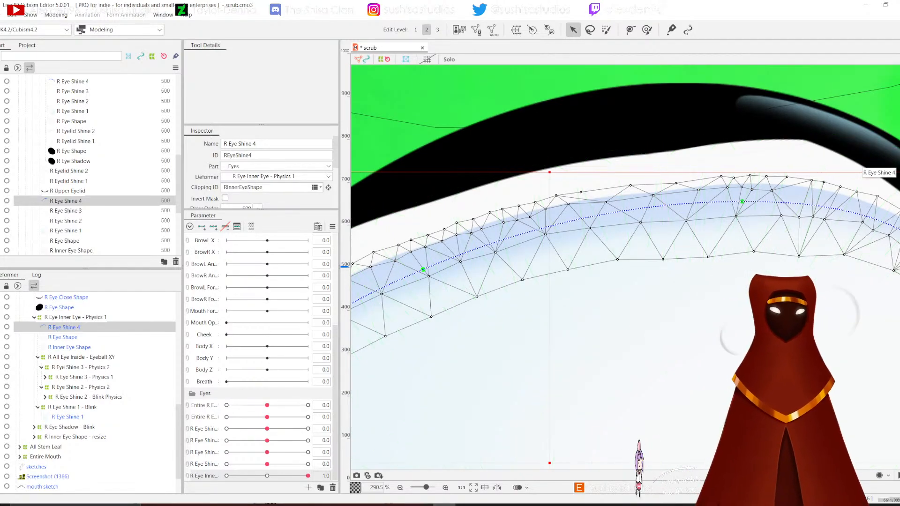
pyautogui.scroll(-5, 623, 215)
pyautogui.hotkey('ctrl', 'z')
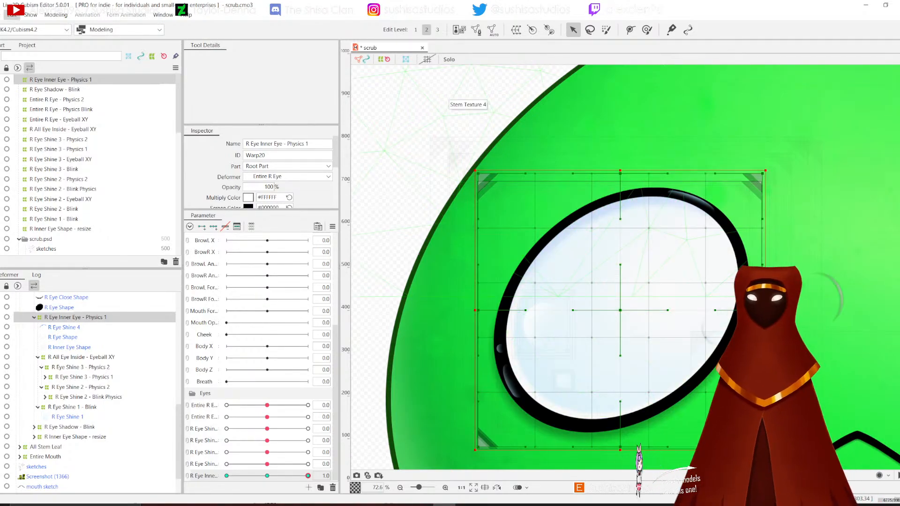
# Step: Save the model and select the R Eye Shine 1 - Blink deformer
pyautogui.click(11, 15)
pyautogui.click(14, 94)
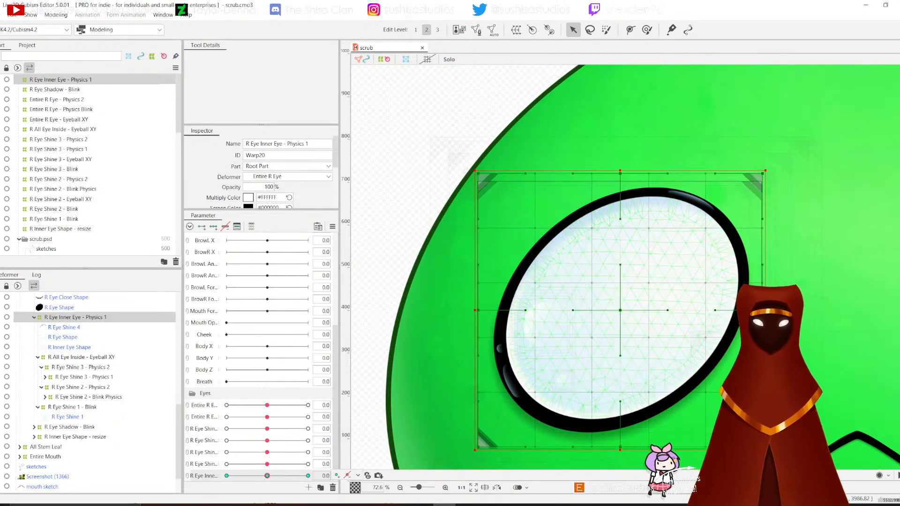
pyautogui.click(605, 266)
pyautogui.click(72, 407)
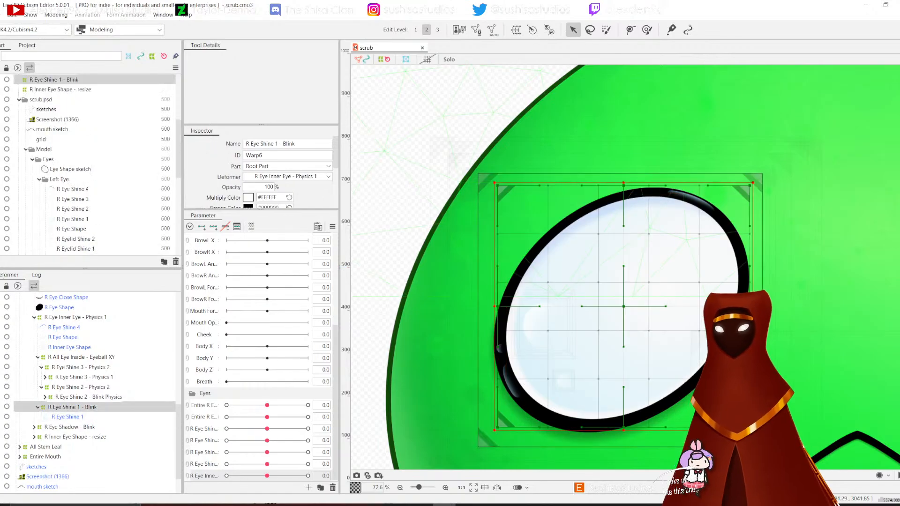
# Step: Create a warp deformer named R Eye Shine 1 - Physics 1 in the Root Part as parent of the R Eye Shine 1 - Blink deformer
pyautogui.click(516, 30)
pyautogui.click(475, 185)
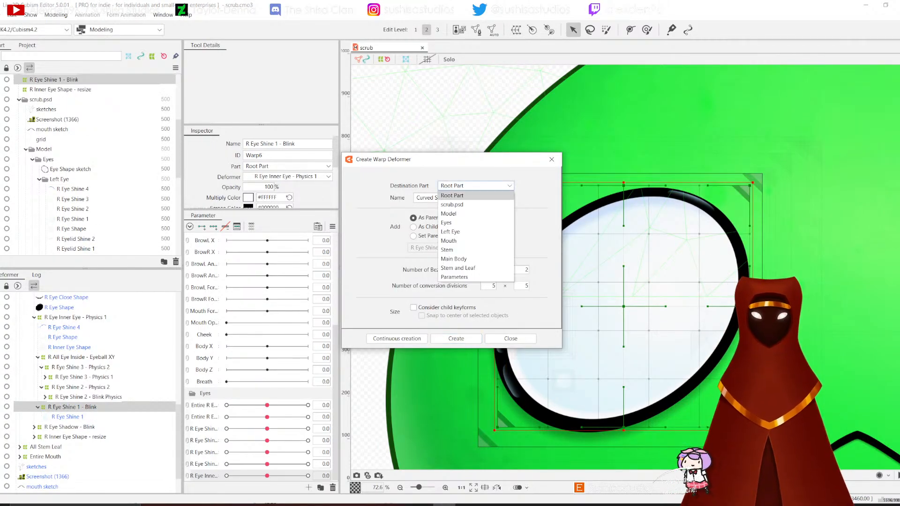
pyautogui.click(469, 194)
pyautogui.click(452, 198)
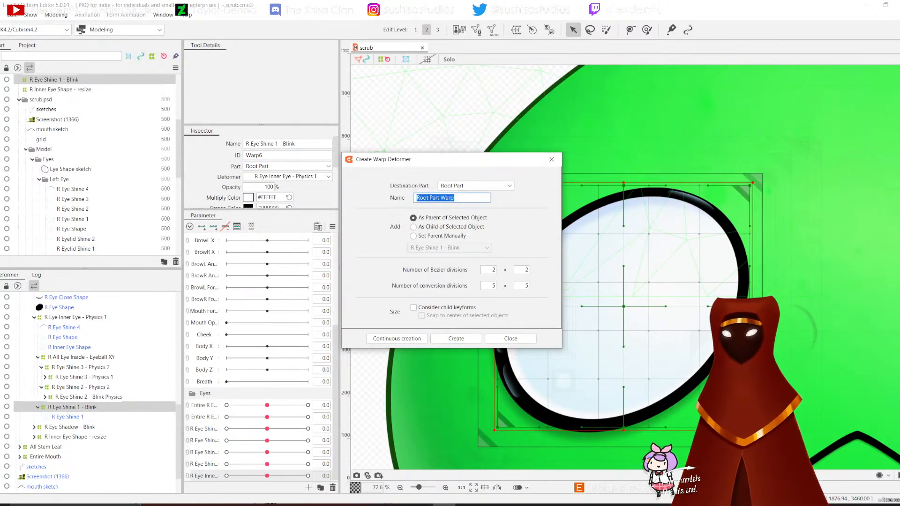
pyautogui.write('R Eye Shine ')
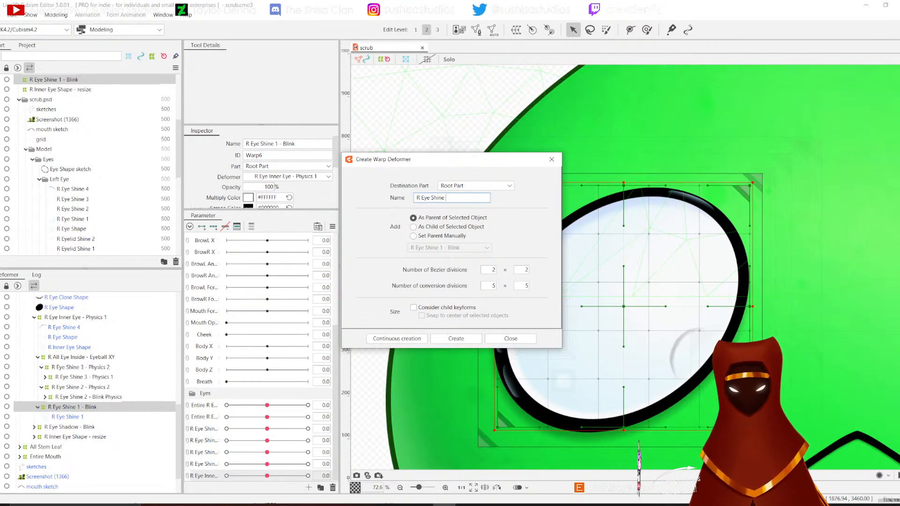
pyautogui.write('1 -')
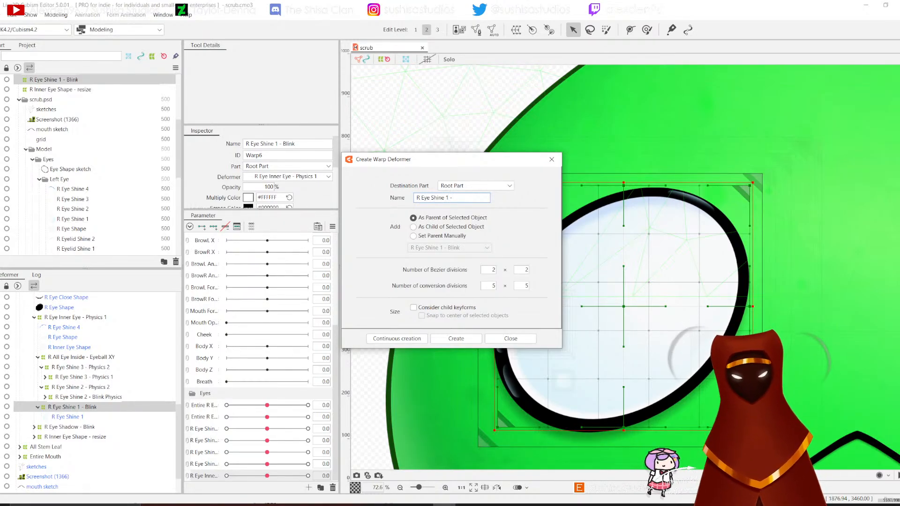
pyautogui.write(' Physics 1')
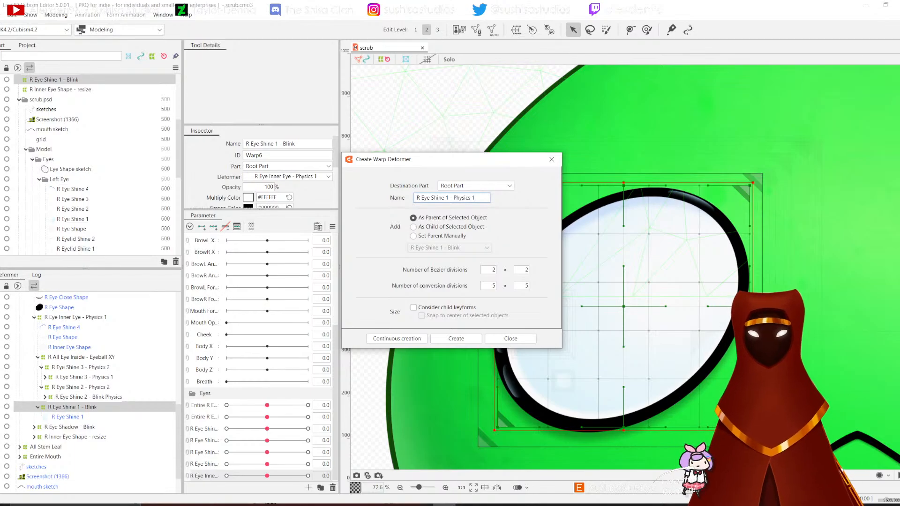
pyautogui.click(450, 338)
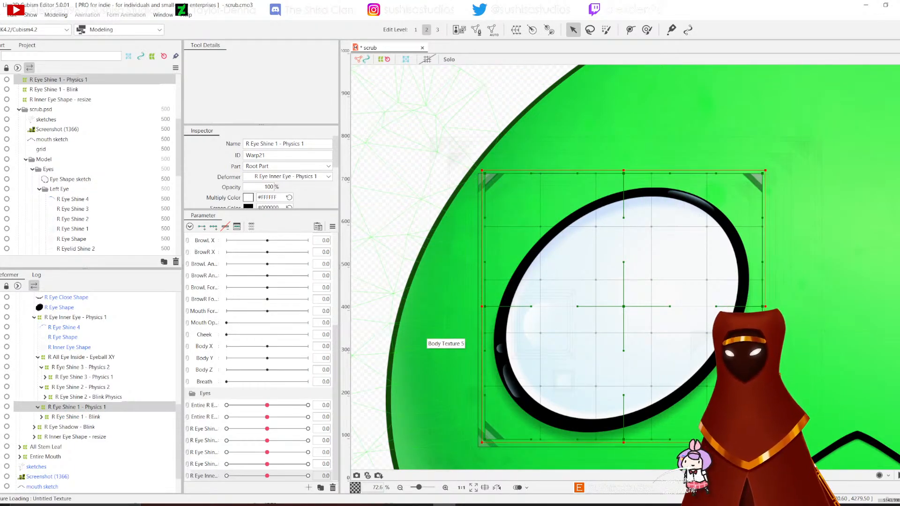
# Step: Replace the R Eye Inner Eye - Physics 1 parameter with a new parameter named R Eye Shine 1 - physics 1, keyed at -1.0, 0.0 and 1.0
pyautogui.click(332, 487)
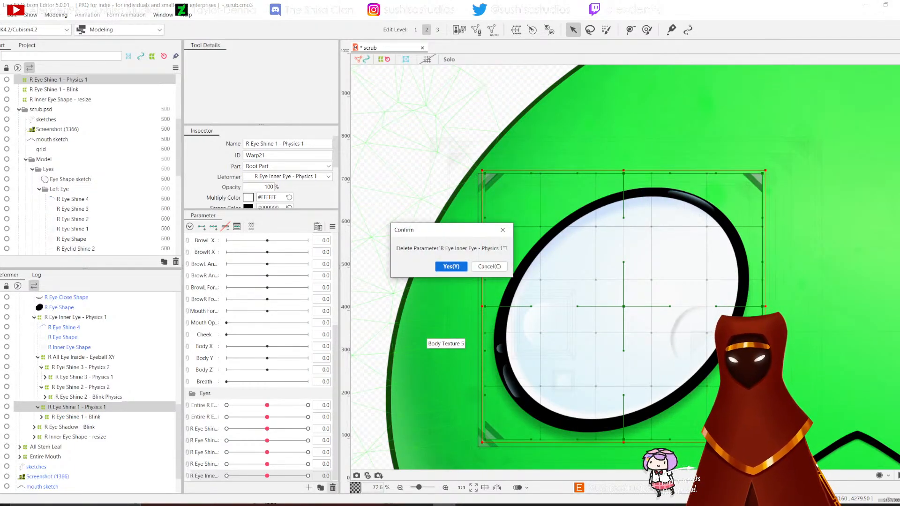
pyautogui.click(450, 266)
pyautogui.click(204, 474)
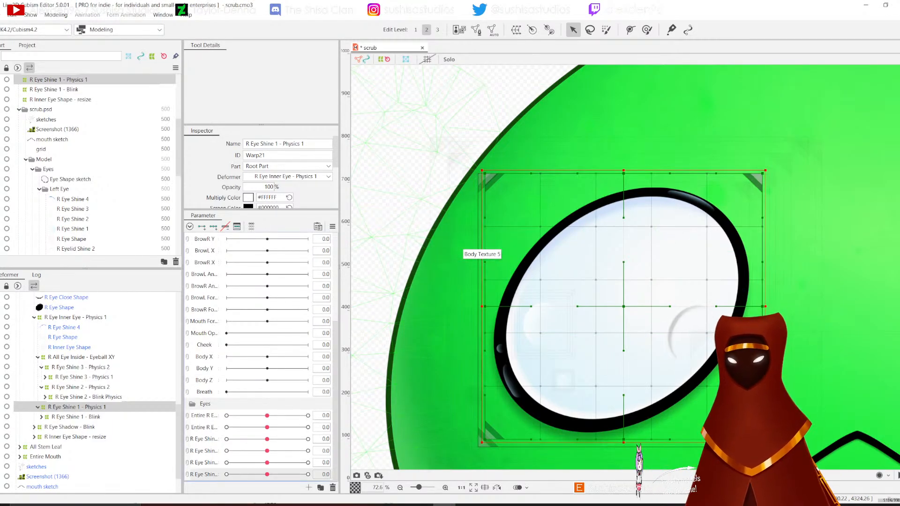
pyautogui.click(309, 488)
pyautogui.write('R Eye Sh')
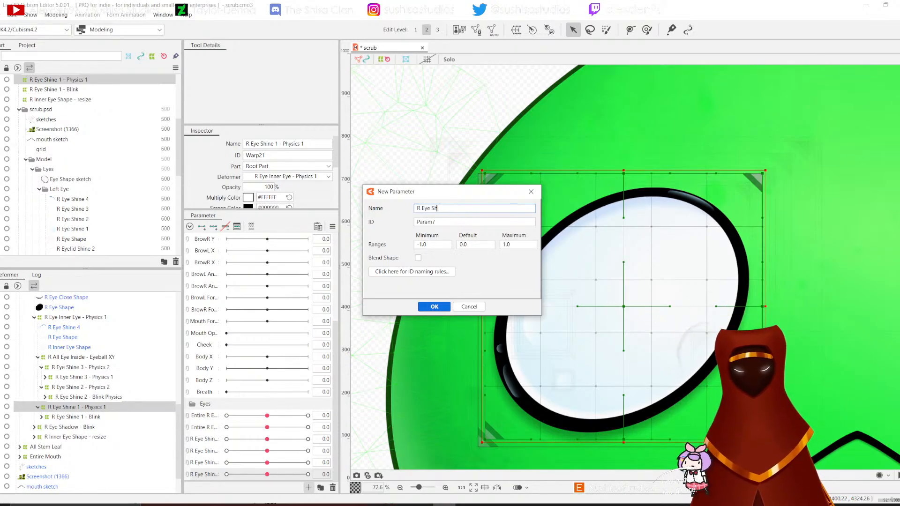
pyautogui.write('ine 1 - physics 1')
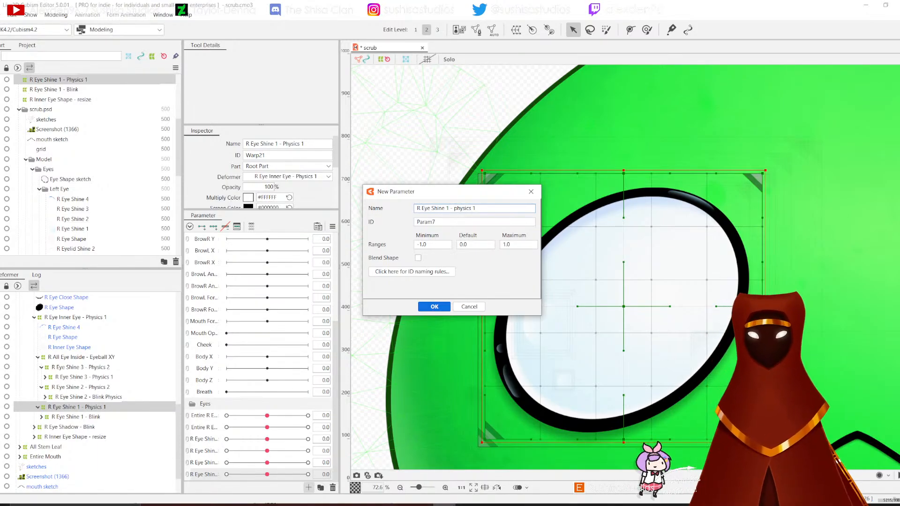
pyautogui.click(434, 307)
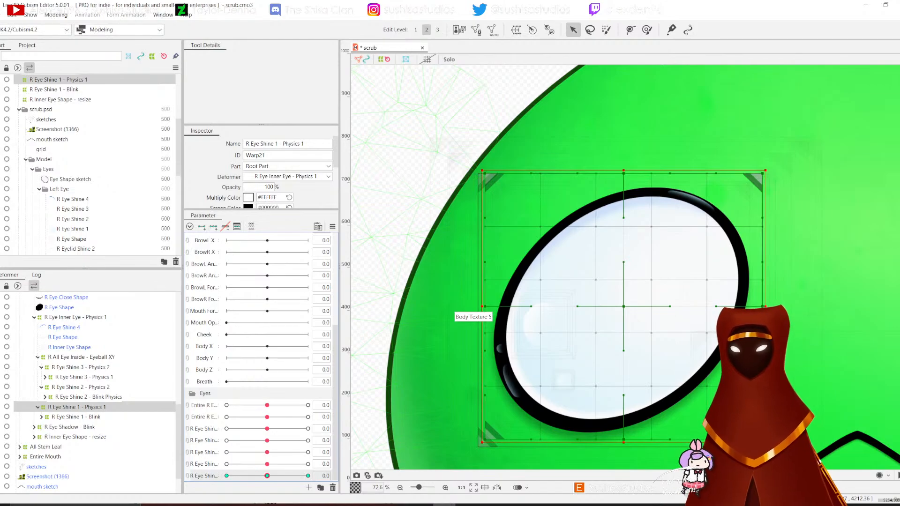
# Step: At parameter value 1.0, bulge the R Eye Shine 1 - Physics 1 deformer's upper and lower edges outward and bend its side edges inward
pyautogui.click(308, 476)
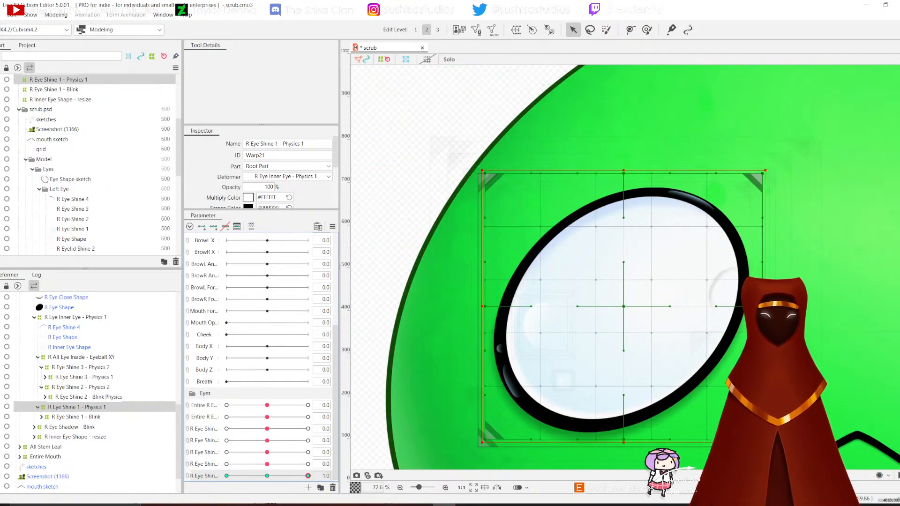
pyautogui.moveTo(623, 173); pyautogui.dragTo(623, 163)
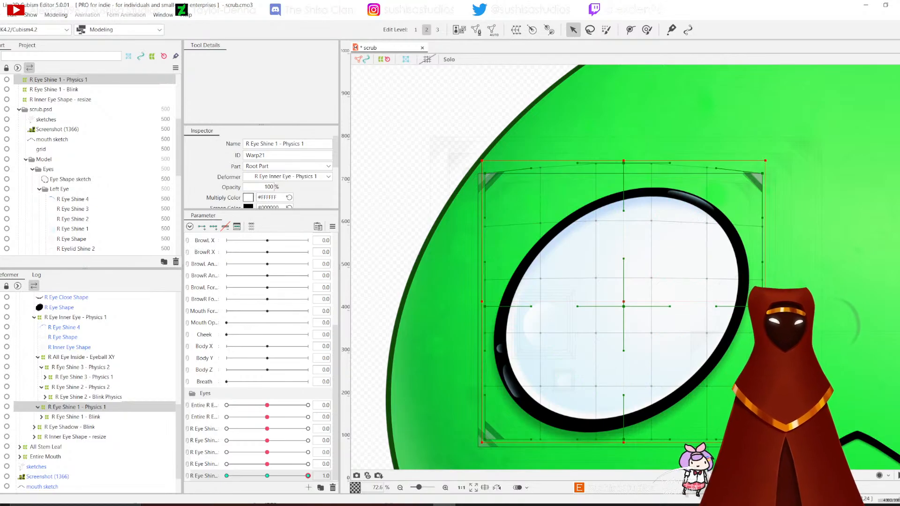
pyautogui.moveTo(623, 440); pyautogui.dragTo(623, 448)
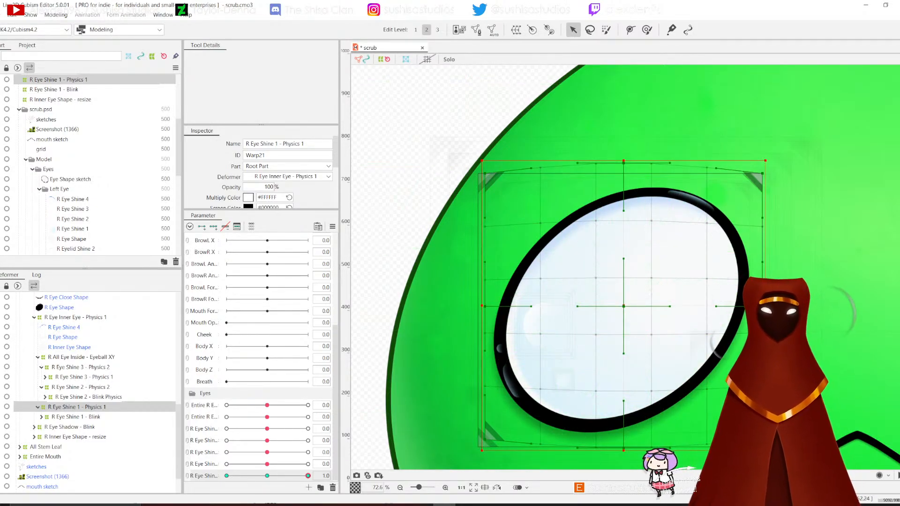
pyautogui.moveTo(485, 306); pyautogui.dragTo(488, 306)
pyautogui.moveTo(762, 306); pyautogui.dragTo(756, 305)
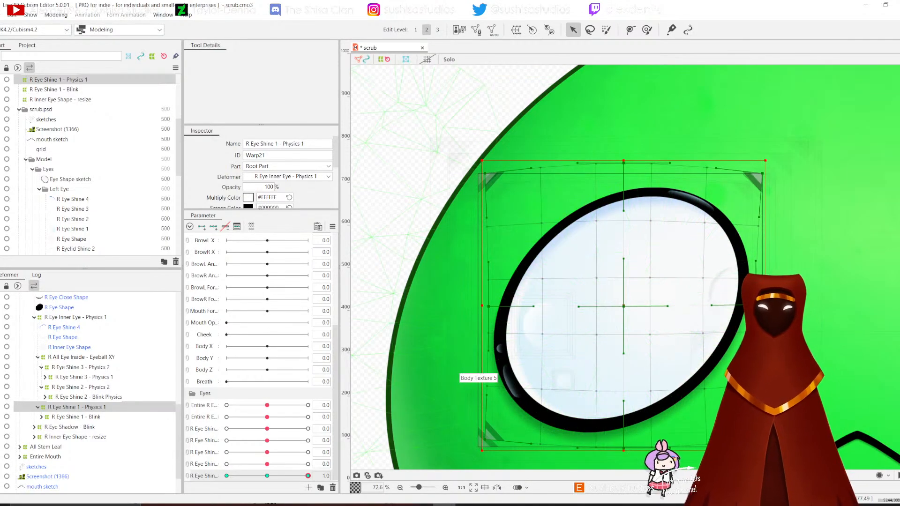
# Step: At parameter value -1.0, bulge the R Eye Shine 1 - Physics 1 deformer's side edges outward and bend its upper and lower edges inward
pyautogui.moveTo(308, 476); pyautogui.dragTo(226, 476)
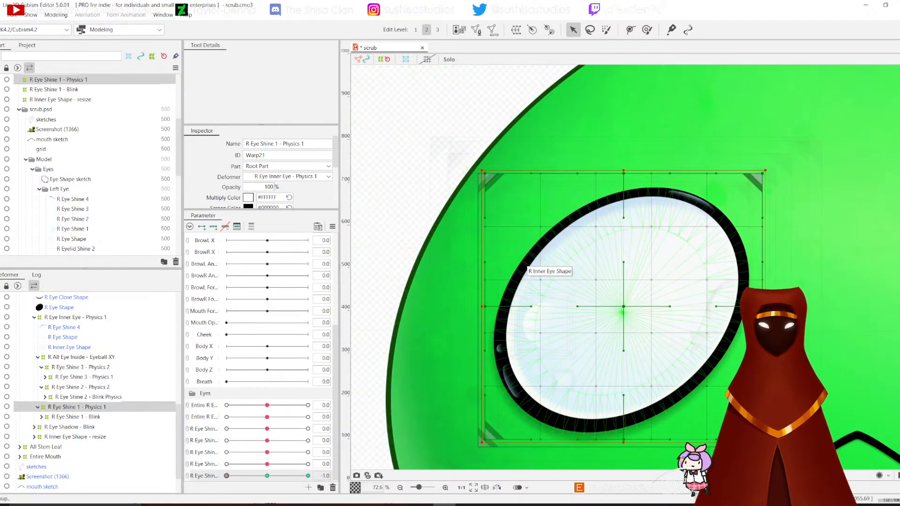
pyautogui.moveTo(485, 306); pyautogui.dragTo(480, 307)
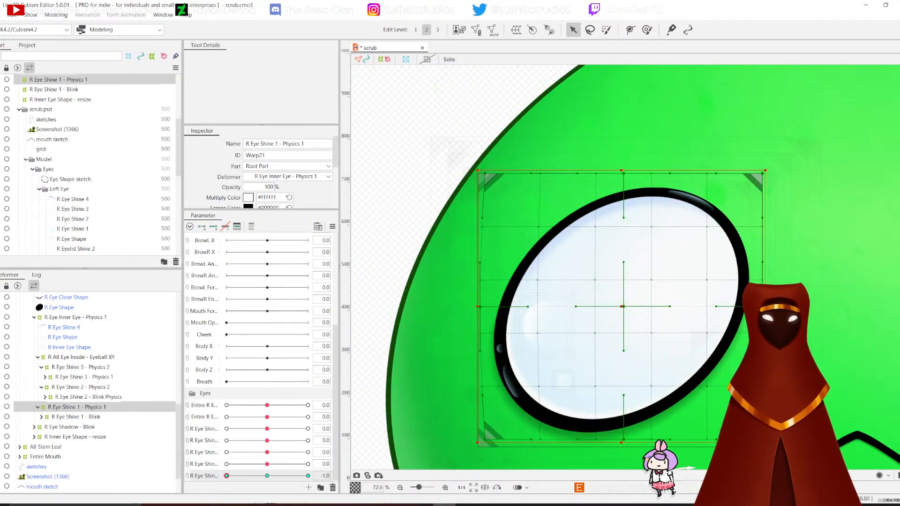
pyautogui.moveTo(762, 307); pyautogui.dragTo(766, 306)
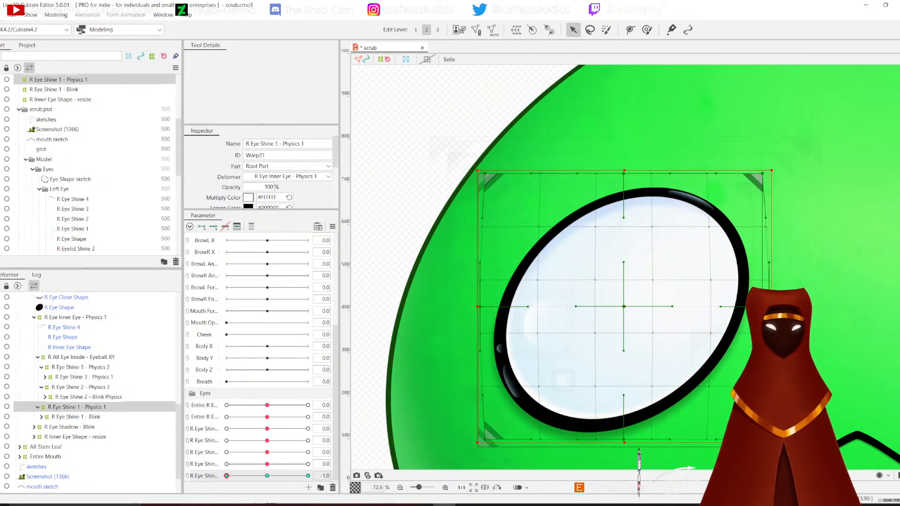
pyautogui.moveTo(623, 439); pyautogui.dragTo(624, 435)
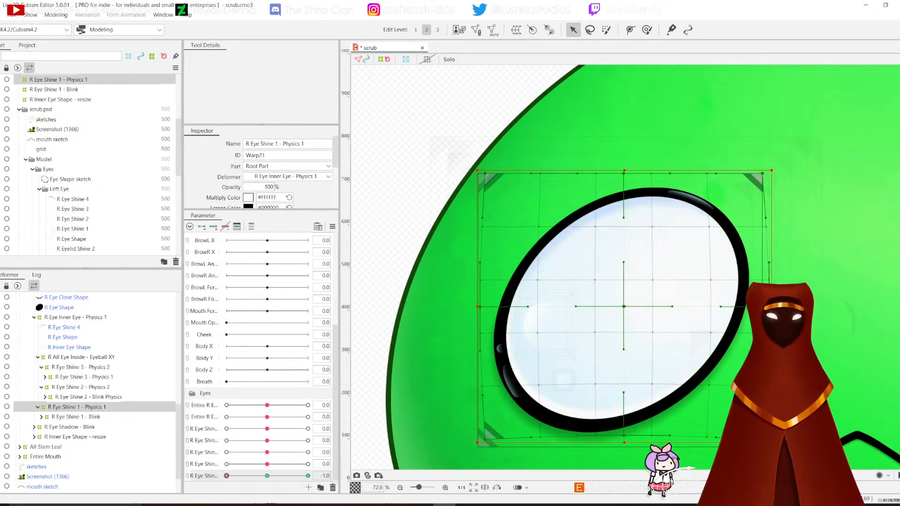
pyautogui.moveTo(623, 173); pyautogui.dragTo(623, 181)
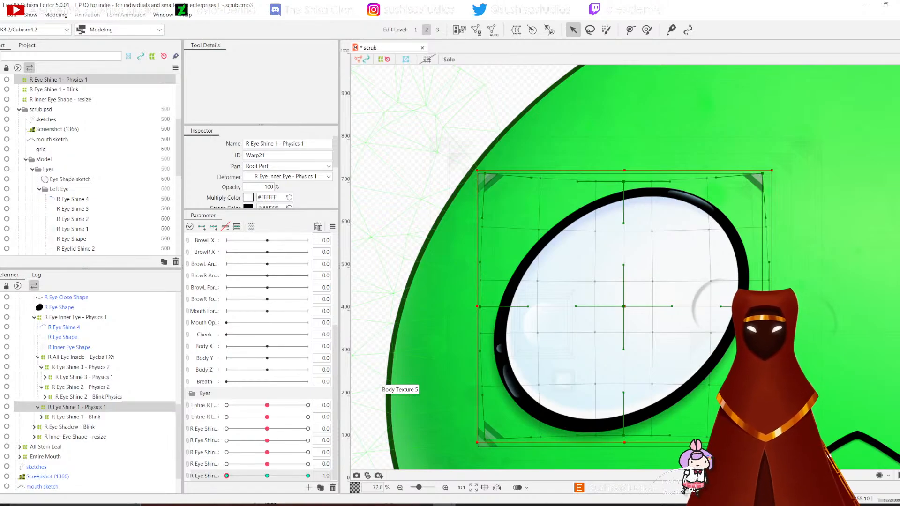
# Step: Check the deformation at both parameter extremes, then return the R Eye Shine 1 physics parameter to 0.0 and save the model
pyautogui.moveTo(226, 476); pyautogui.dragTo(308, 475)
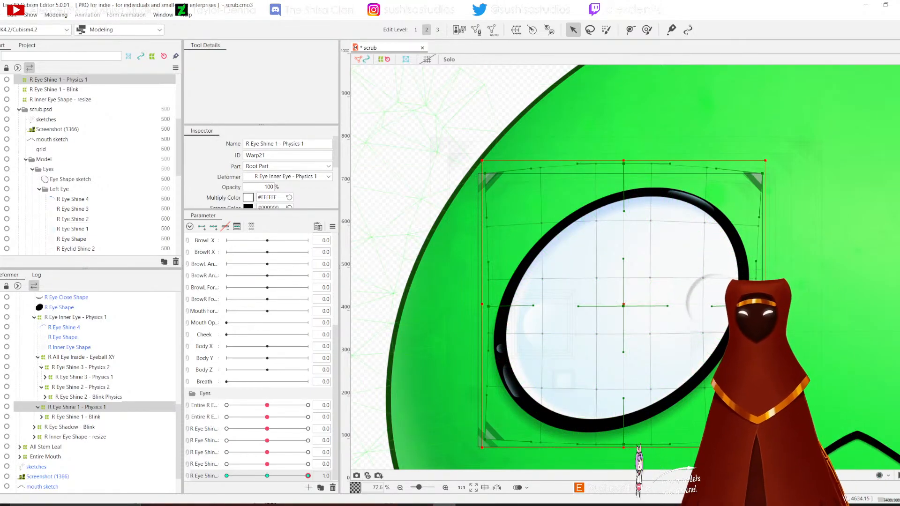
pyautogui.moveTo(308, 476); pyautogui.dragTo(226, 475)
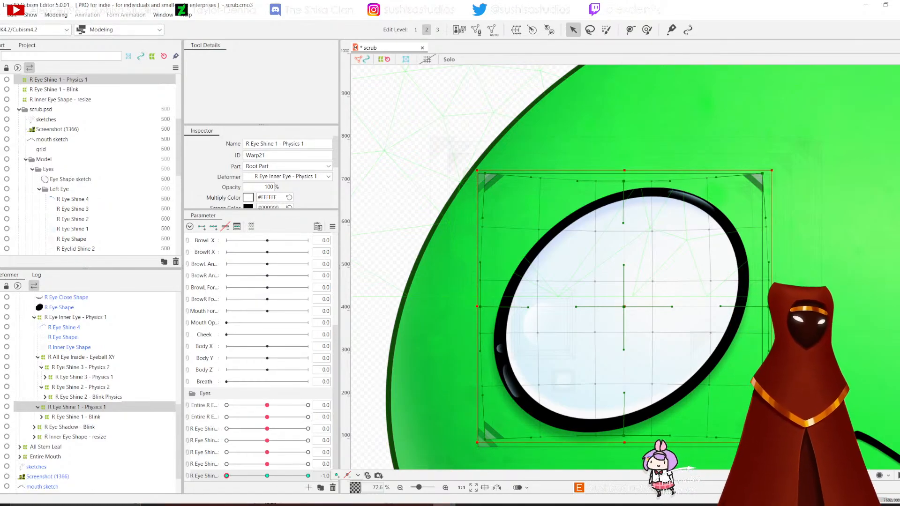
pyautogui.click(267, 475)
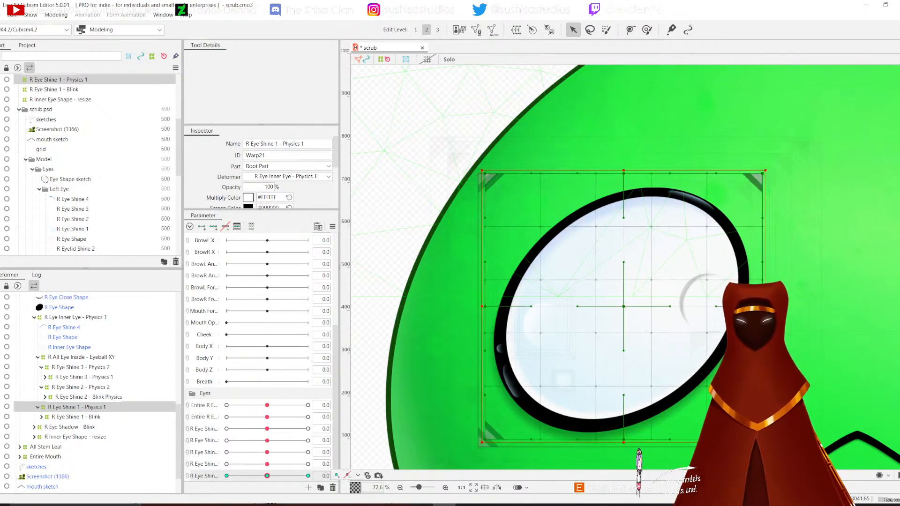
pyautogui.click(9, 15)
pyautogui.click(7, 94)
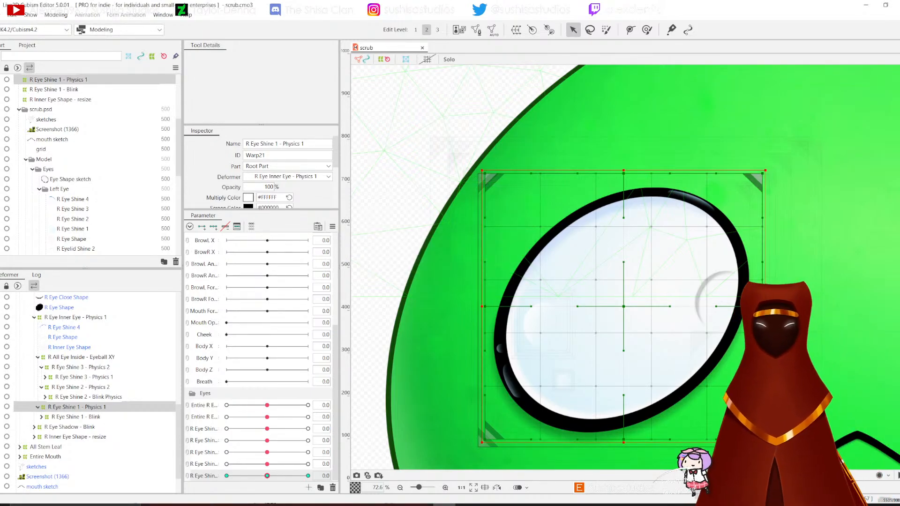
# Step: Create a warp deformer named R Eye Shine 1 - Physics 2 in the Root Part as parent of the R Eye Shine 1 - Physics 1 deformer
pyautogui.click(516, 30)
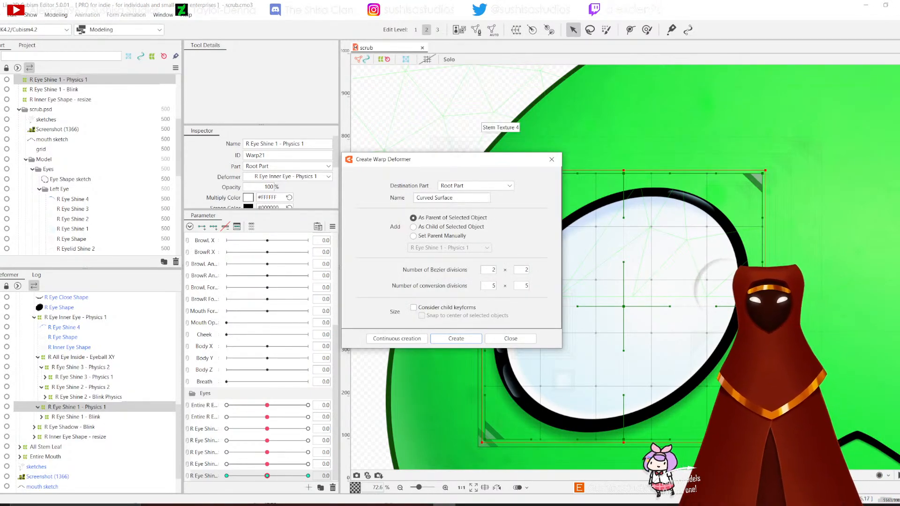
pyautogui.click(456, 198)
pyautogui.hotkey('ctrl', 'a')
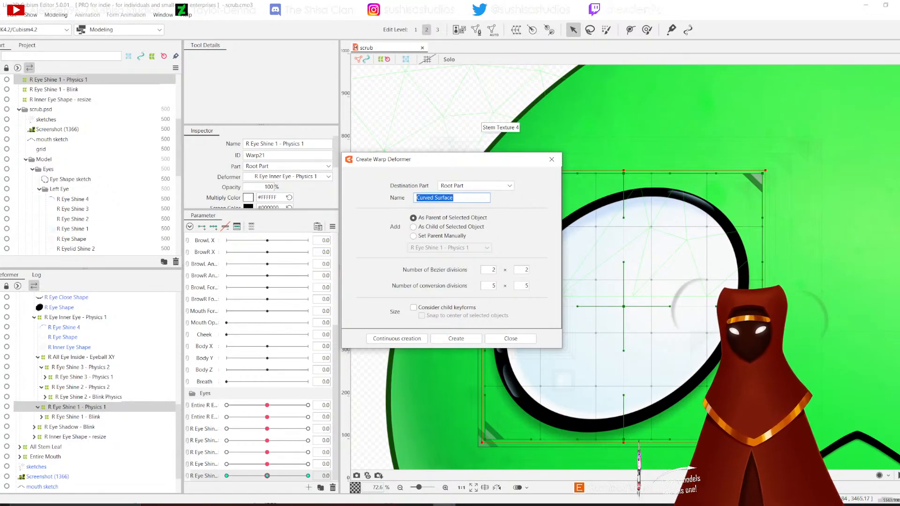
pyautogui.write('R Eye Shine 1 - Physics 2')
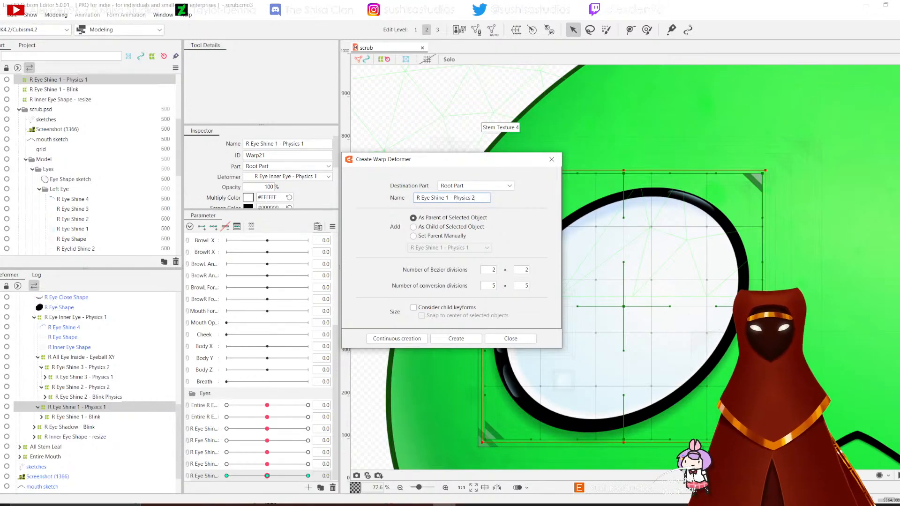
pyautogui.click(456, 338)
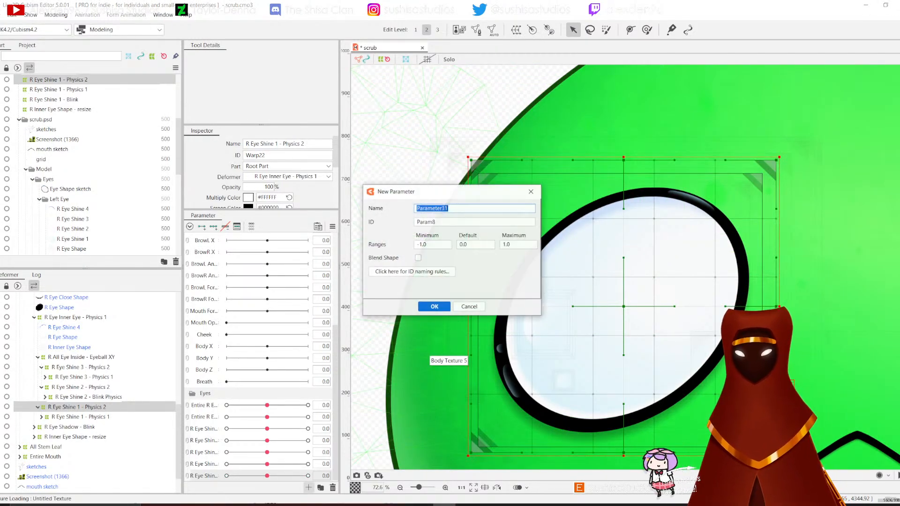
# Step: Add a parameter named R Eye Shine 1 - Physics 2 with range -1.0 to 1.0 and key the deformer at three points
pyautogui.write('R Eye')
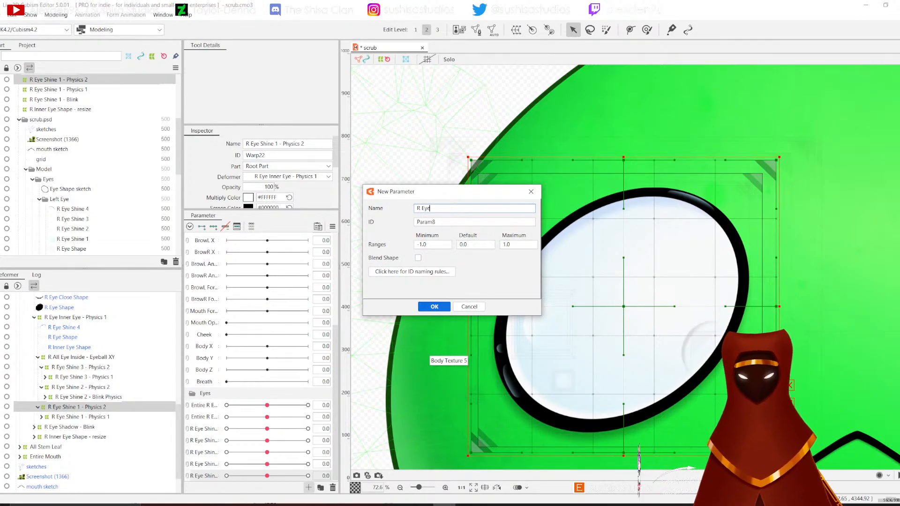
pyautogui.write(' Shine 1 - Physics 2')
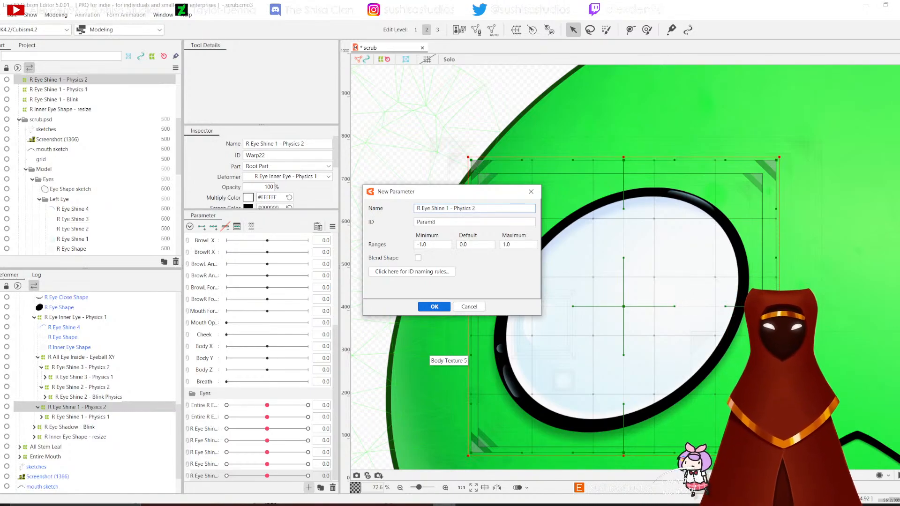
pyautogui.press('Return')
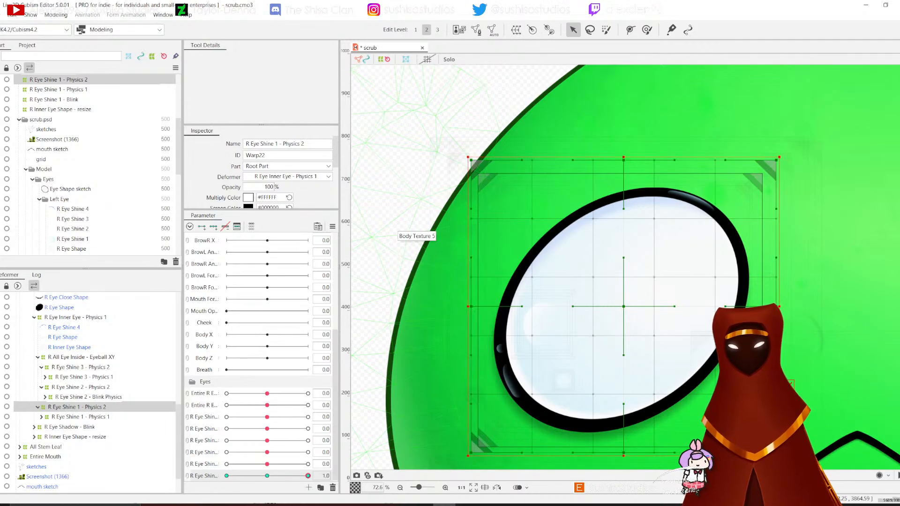
# Step: At parameter value 1.0, bend the upper, left and lower edges of the R Eye Shine 1 - Physics 2 deformer inward
pyautogui.click(308, 476)
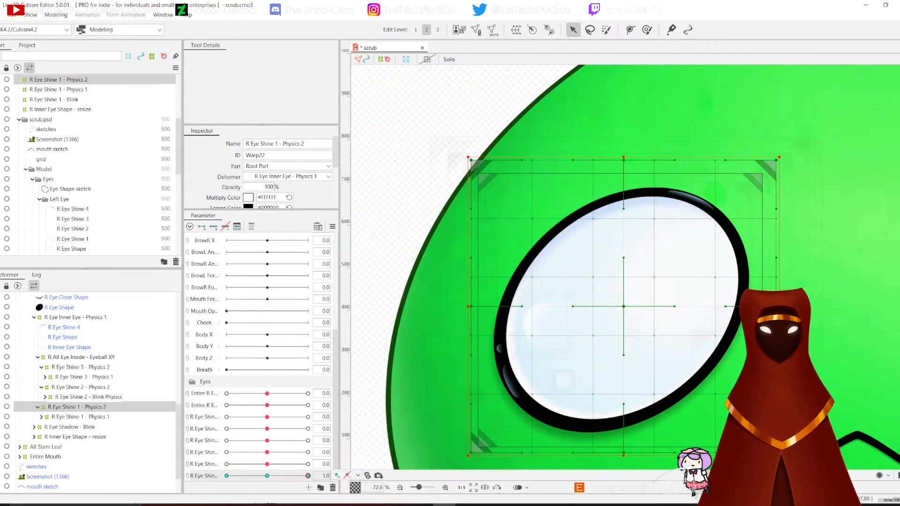
pyautogui.moveTo(623, 160); pyautogui.dragTo(623, 172)
pyautogui.moveTo(471, 306); pyautogui.dragTo(478, 306)
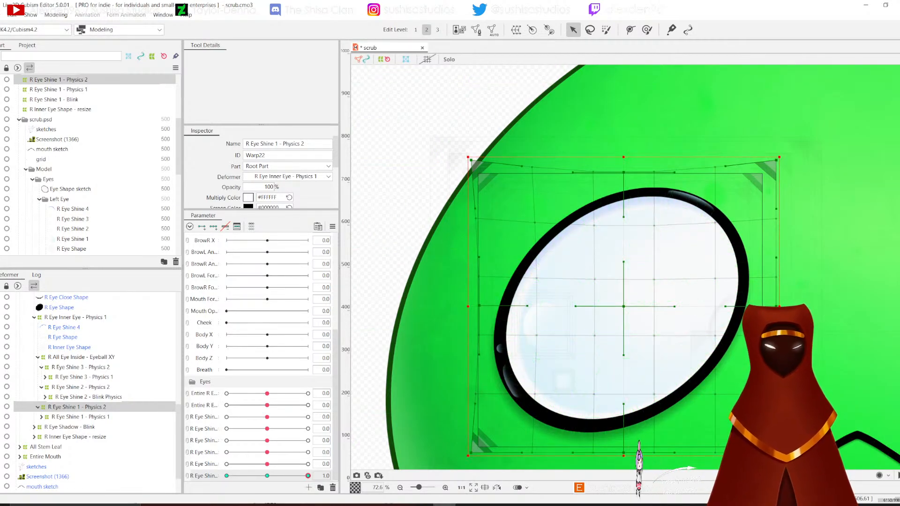
pyautogui.moveTo(623, 453); pyautogui.dragTo(623, 443)
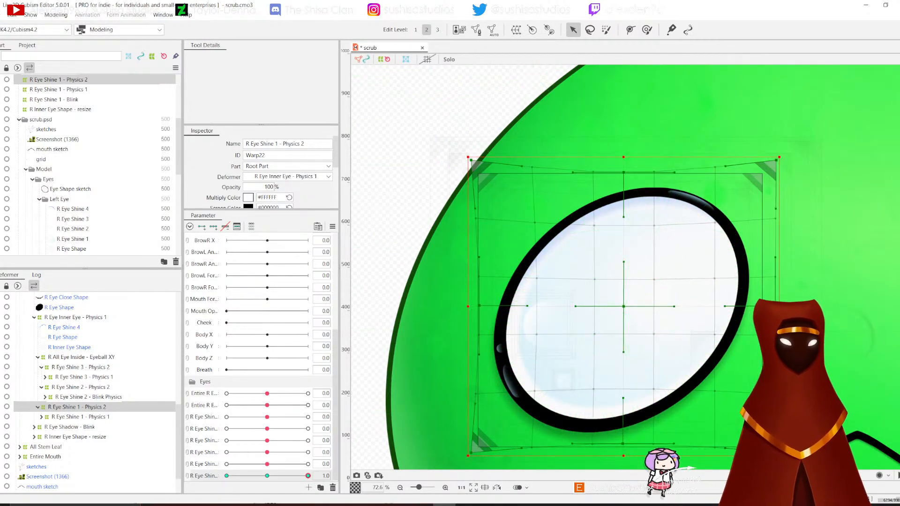
# Step: At parameter value -1.0, bend all four edges of the R Eye Shine 1 - Physics 2 deformer outward
pyautogui.moveTo(308, 475); pyautogui.dragTo(227, 475)
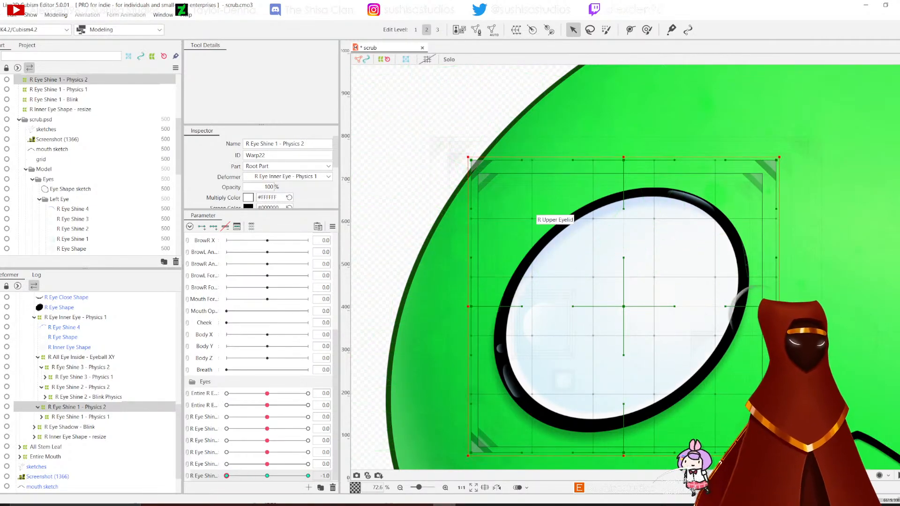
pyautogui.moveTo(470, 306); pyautogui.dragTo(462, 307)
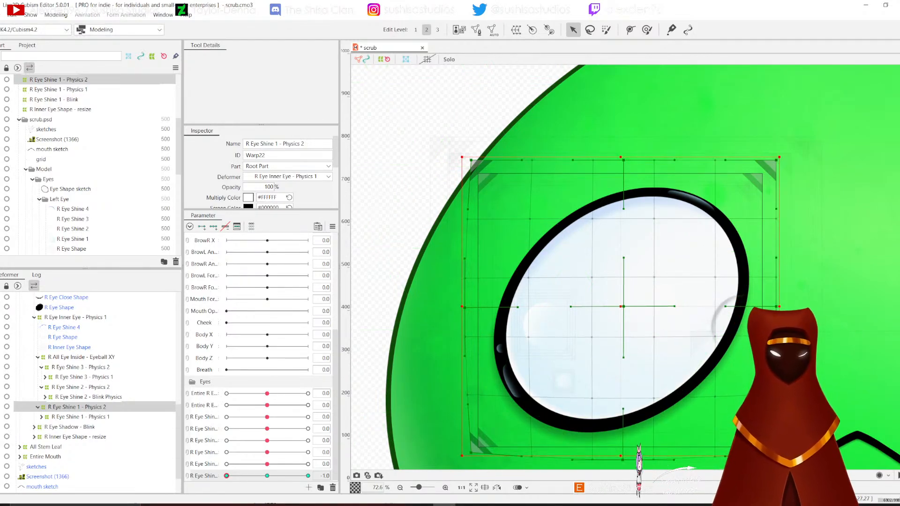
pyautogui.moveTo(622, 453); pyautogui.dragTo(622, 459)
pyautogui.moveTo(776, 306); pyautogui.dragTo(784, 307)
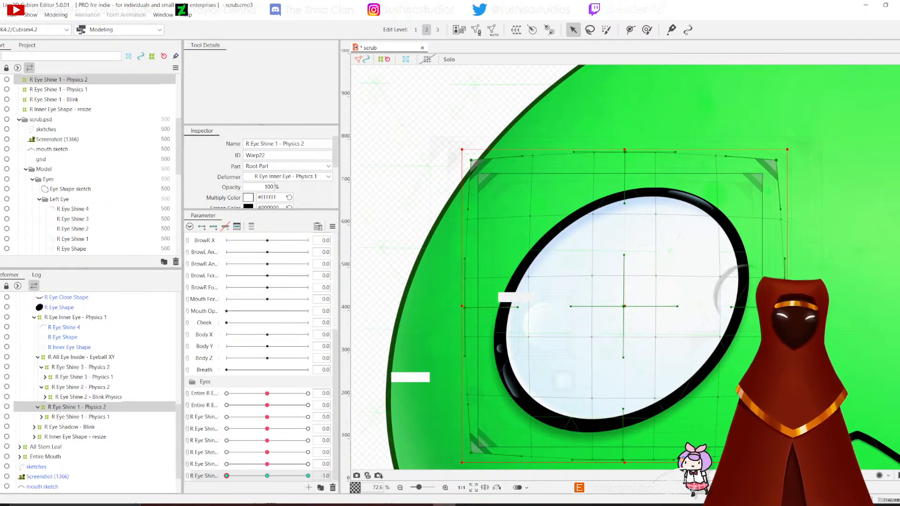
# Step: Return the R Eye Shine 1 - Physics 2 parameter to 0.0 and save the model
pyautogui.moveTo(226, 476); pyautogui.dragTo(267, 476)
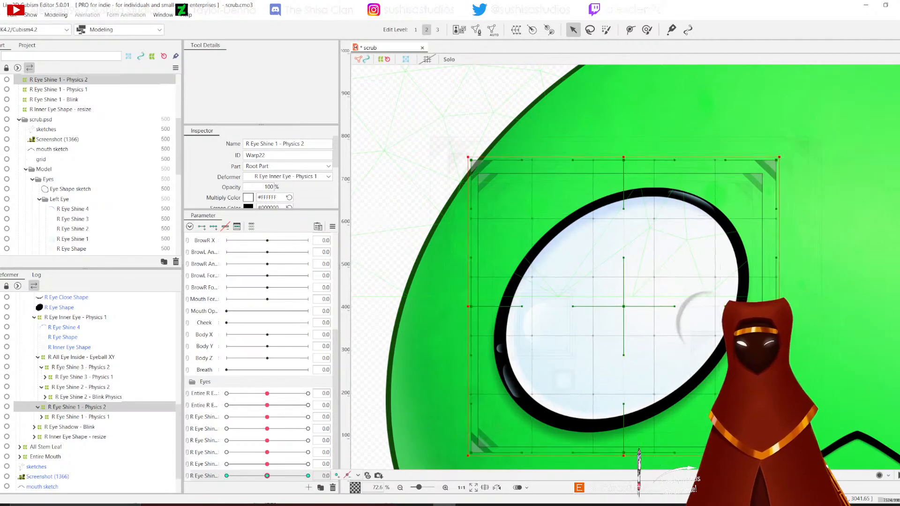
pyautogui.click(1, 15)
pyautogui.click(7, 95)
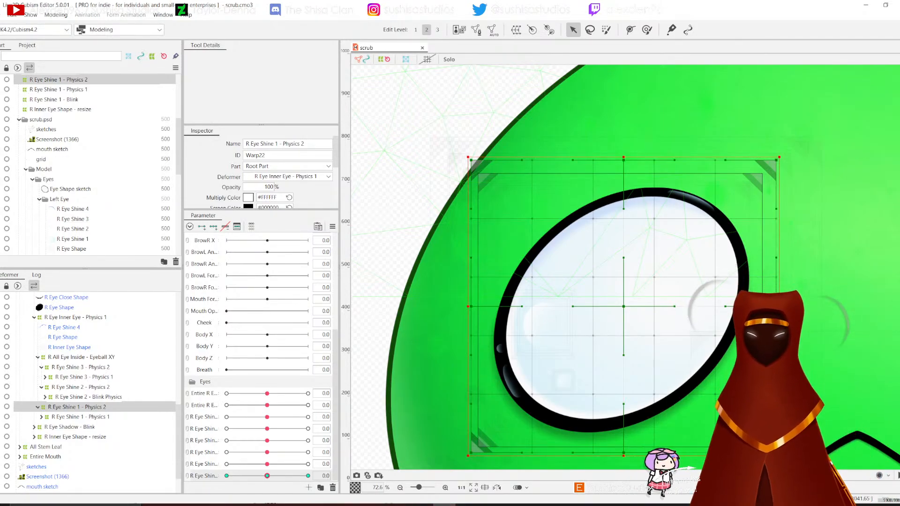
pyautogui.moveTo(267, 476)
pyautogui.mouseDown()
pyautogui.moveTo(308, 476)
pyautogui.moveTo(226, 476)
pyautogui.moveTo(308, 475)
pyautogui.moveTo(226, 476)
pyautogui.moveTo(307, 475)
pyautogui.moveTo(267, 476)
pyautogui.mouseUp()
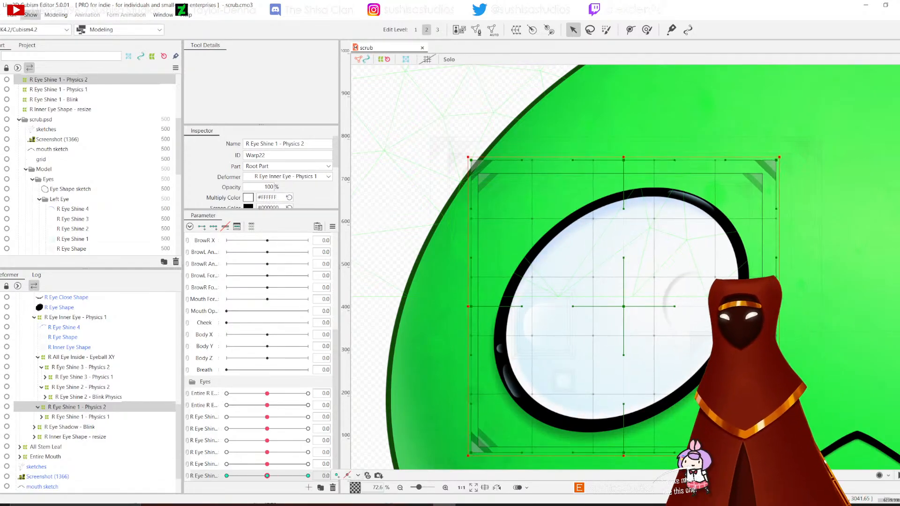
pyautogui.click(2, 15)
pyautogui.click(19, 94)
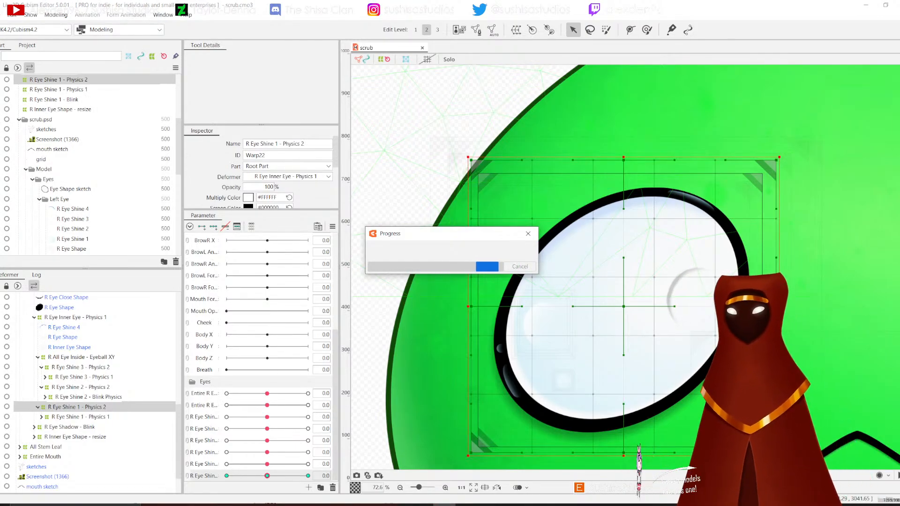
# Step: Open the model's physics settings and show the output settings of the Left Eye group
pyautogui.click(56, 14)
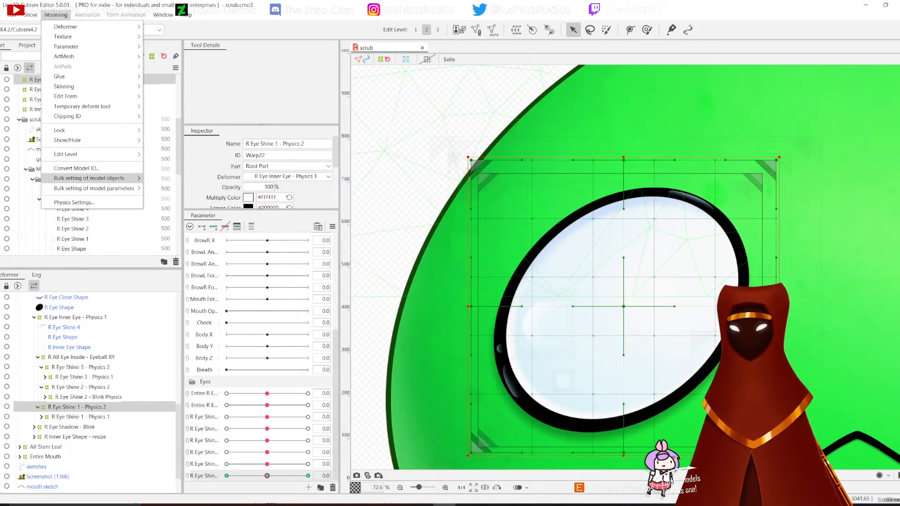
pyautogui.moveTo(89, 178)
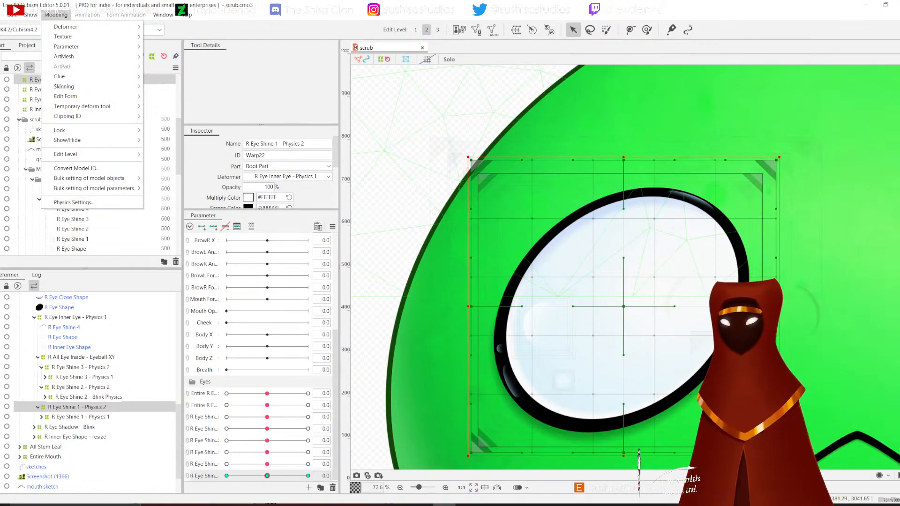
pyautogui.click(75, 203)
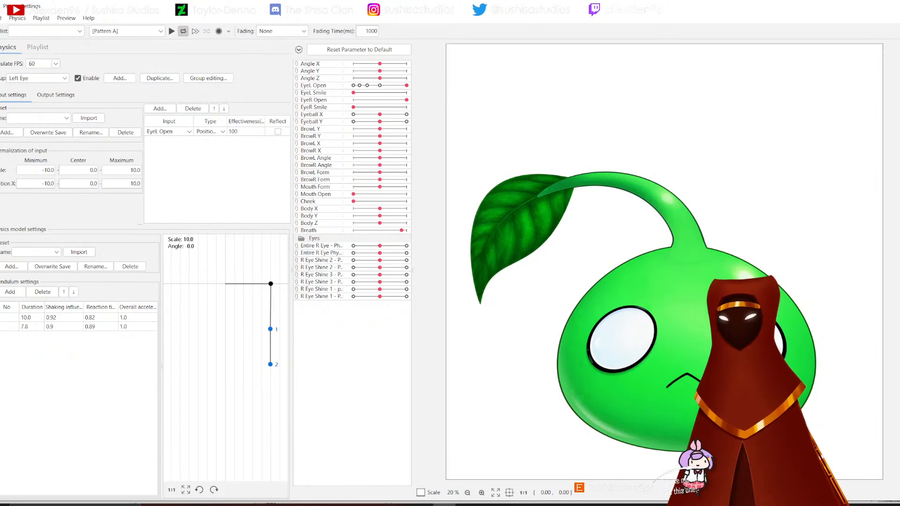
pyautogui.click(56, 94)
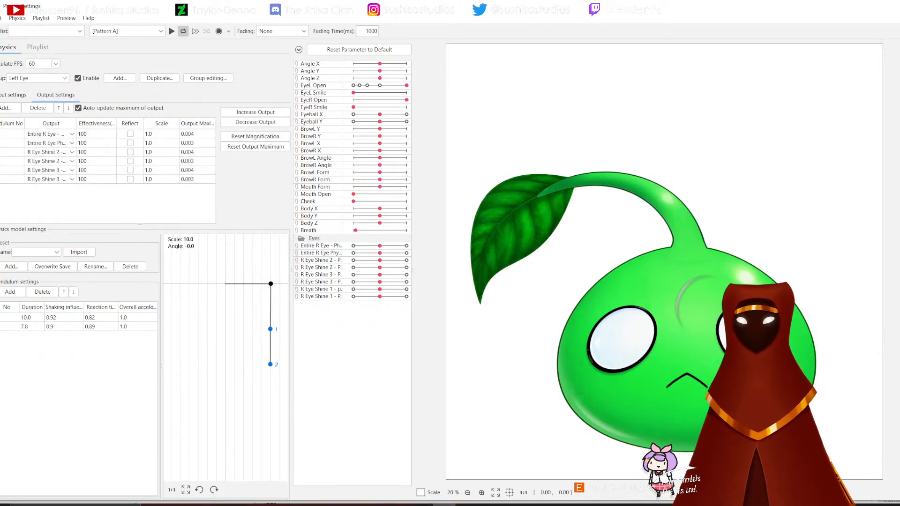
# Step: Add R Eye Shine 1 - physics 1 and R Eye Shine 1 - Physics 2 as outputs of the Left Eye physics group
pyautogui.click(8, 107)
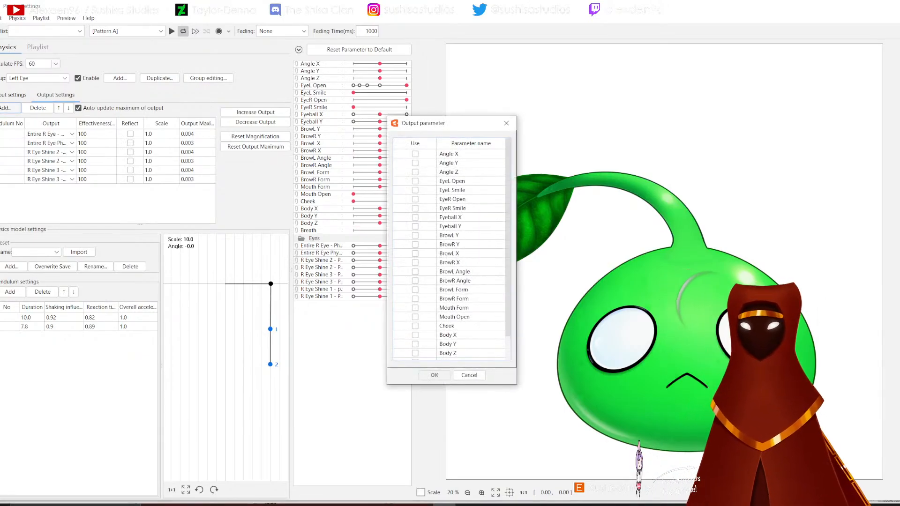
pyautogui.scroll(-1, 451, 249)
pyautogui.click(414, 346)
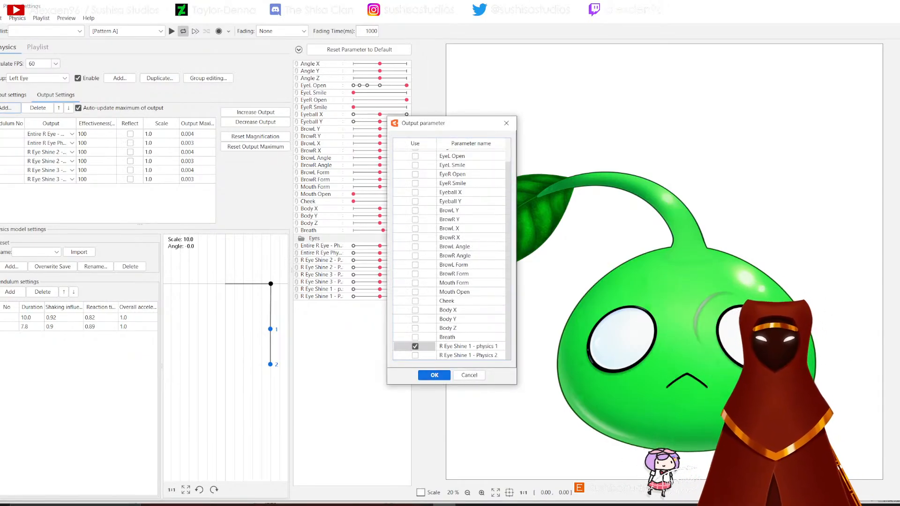
pyautogui.click(415, 355)
pyautogui.click(434, 375)
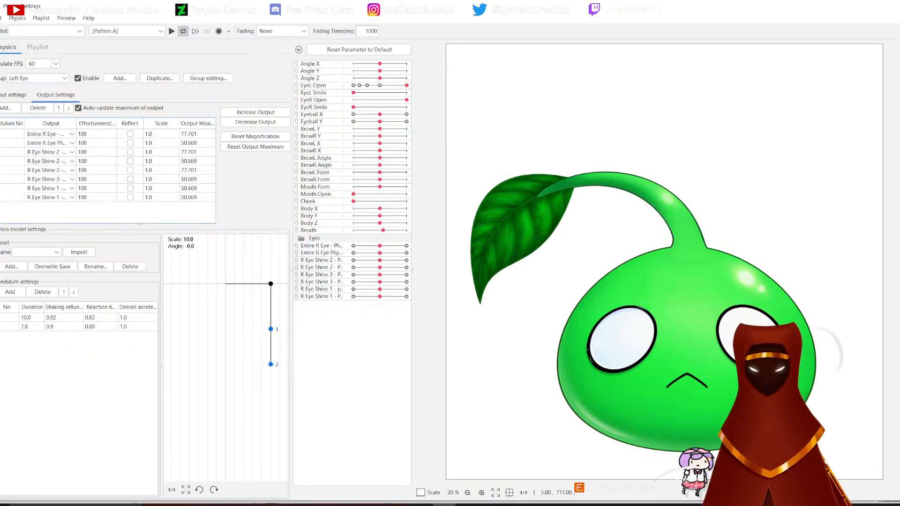
pyautogui.press('Return')
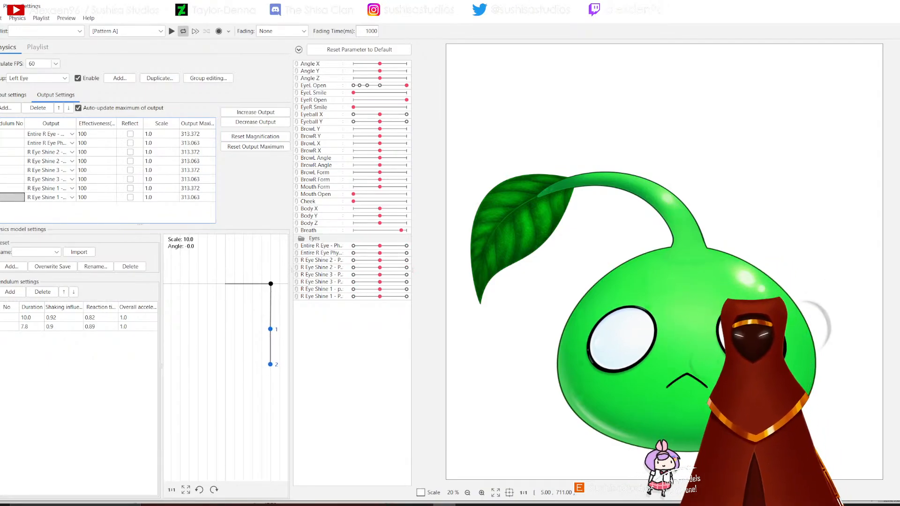
# Step: Preview the eye physics on a closer view of the model with a motion pattern
pyautogui.scroll(2, 658, 326)
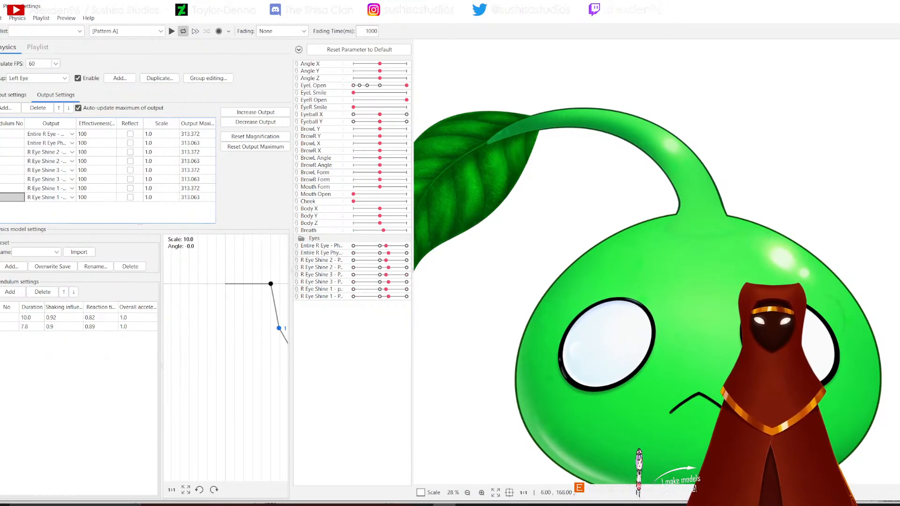
pyautogui.click(127, 31)
pyautogui.click(102, 60)
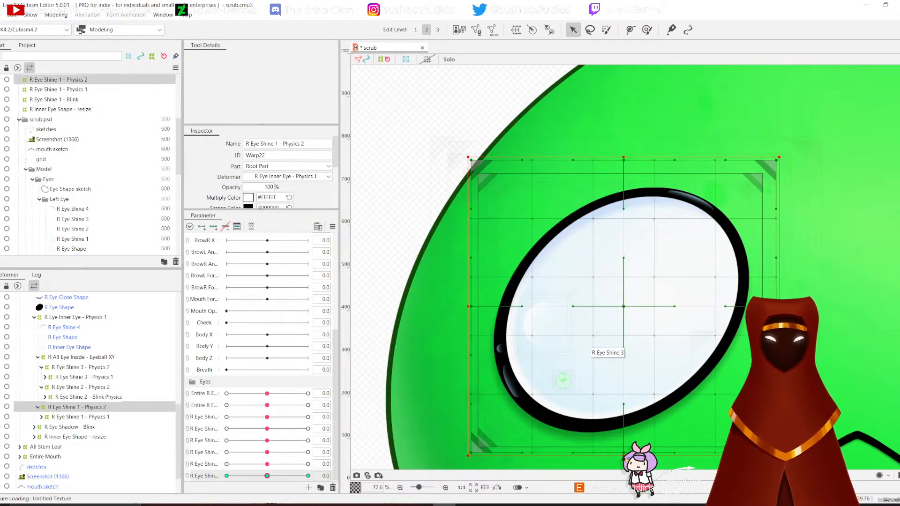
# Step: Create a warp deformer named "R Eye Shine 3 - Eyeball XY Physics" as the parent of R Eye Shine 3 - Physics 2
pyautogui.click(563, 380)
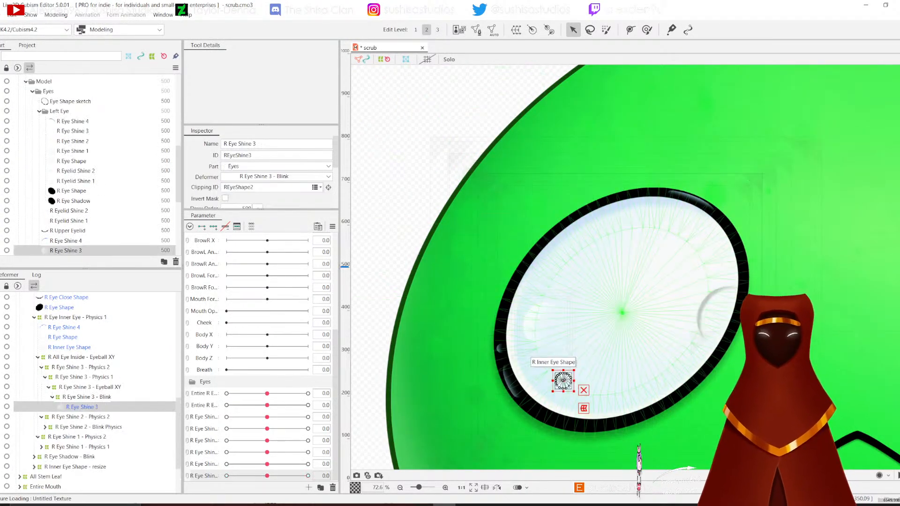
pyautogui.click(80, 367)
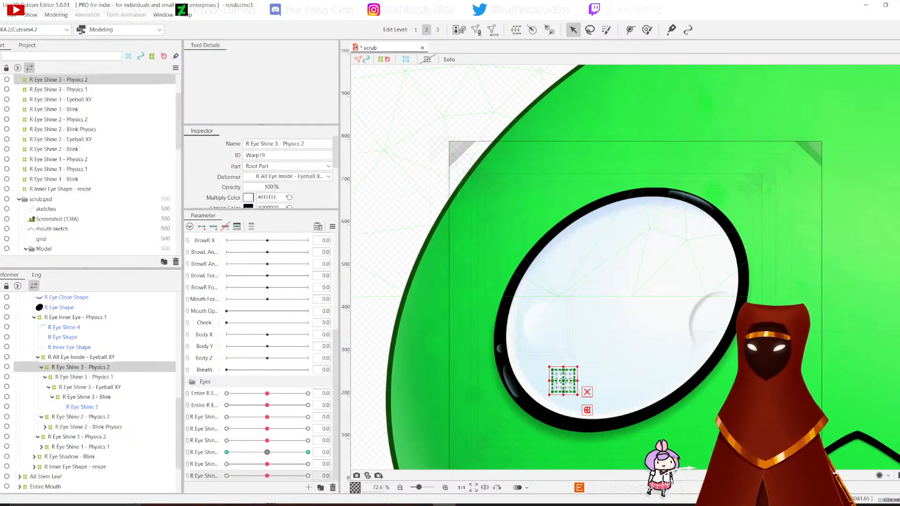
pyautogui.click(516, 30)
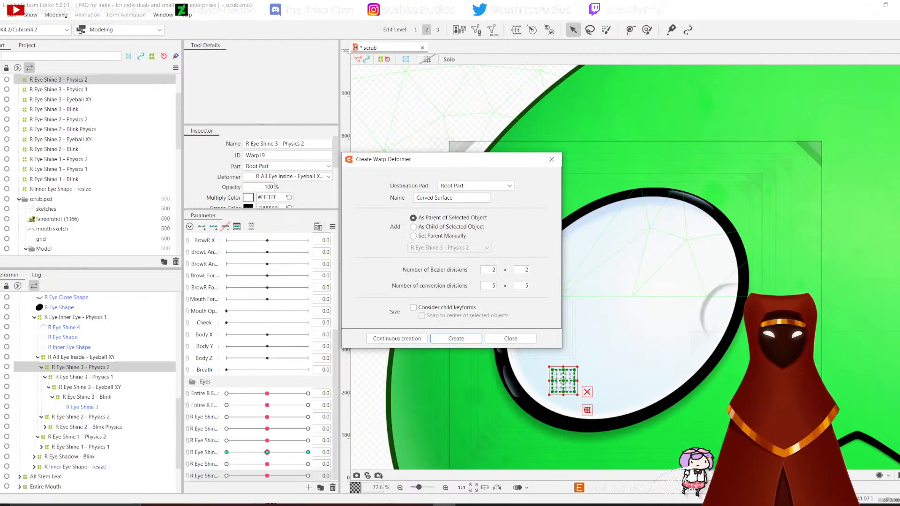
pyautogui.moveTo(457, 197); pyautogui.dragTo(419, 198)
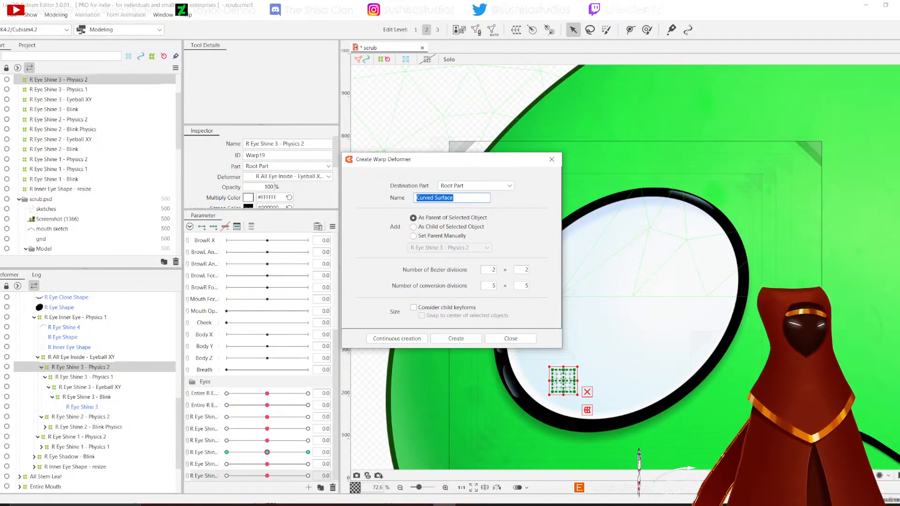
pyautogui.write('R Eye Shine')
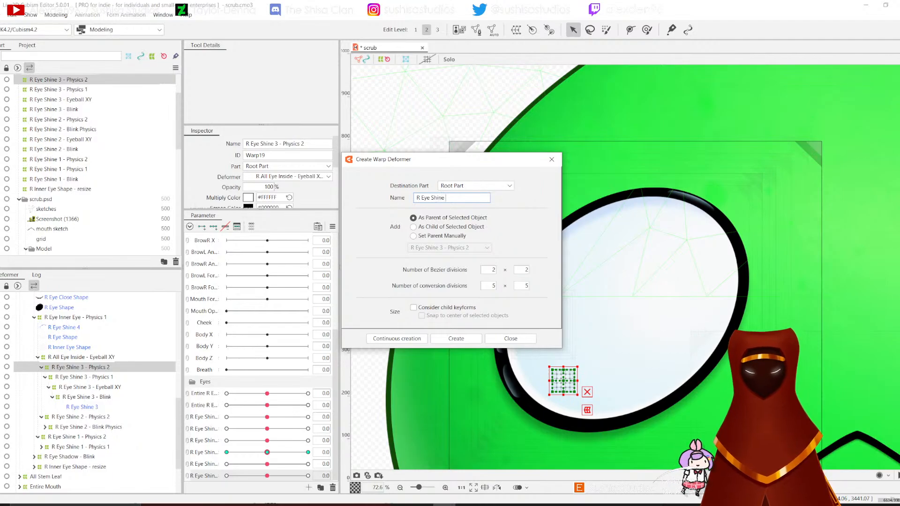
pyautogui.write(' 3')
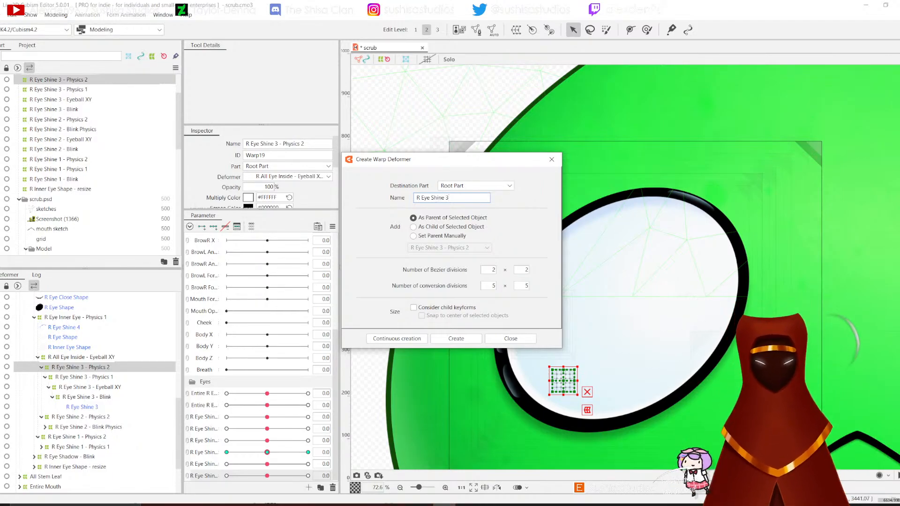
pyautogui.write(' - Eyeball XY Physics')
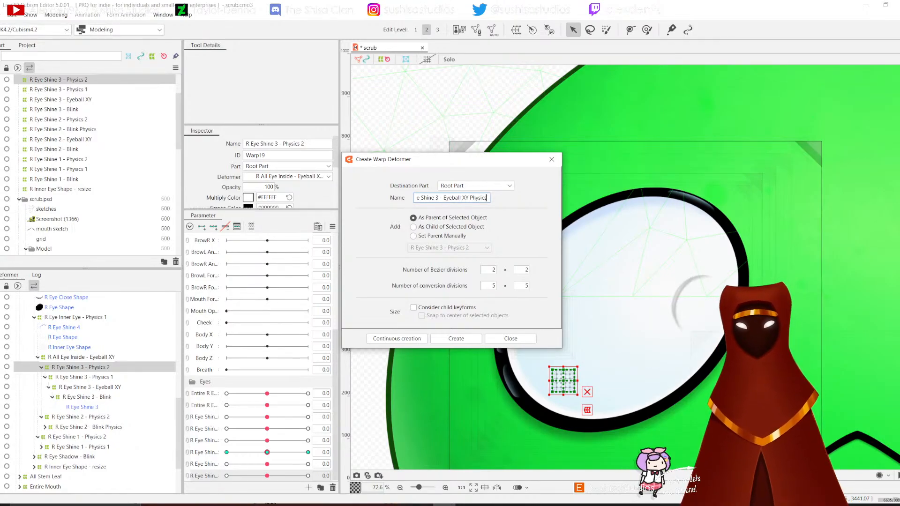
pyautogui.click(449, 340)
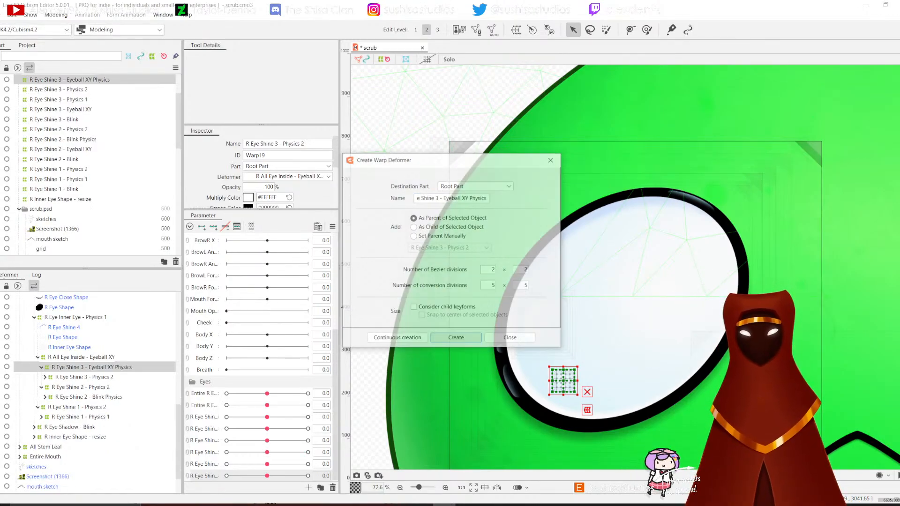
# Step: Create a parameter named "R Eye Shine 3 - Eyeball XY Physics" with the range -1.0 to 1.0 and default 0.0
pyautogui.click(308, 487)
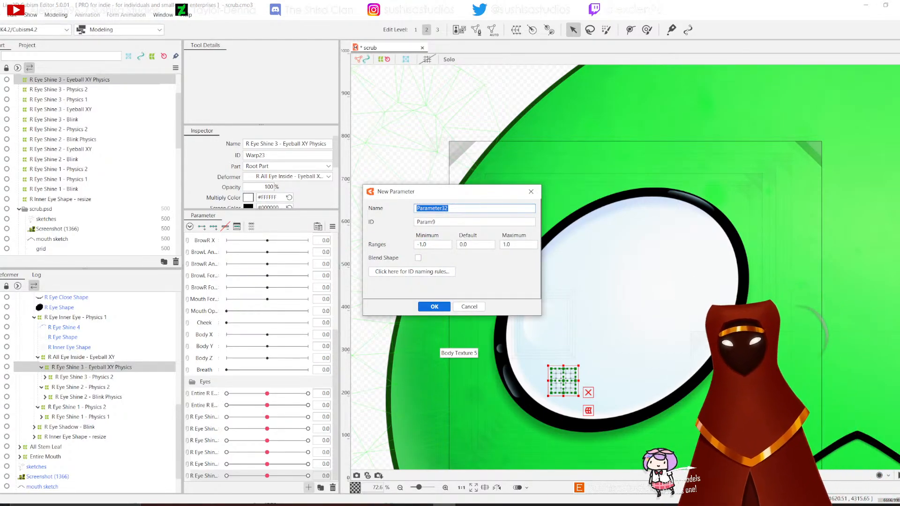
pyautogui.write('R')
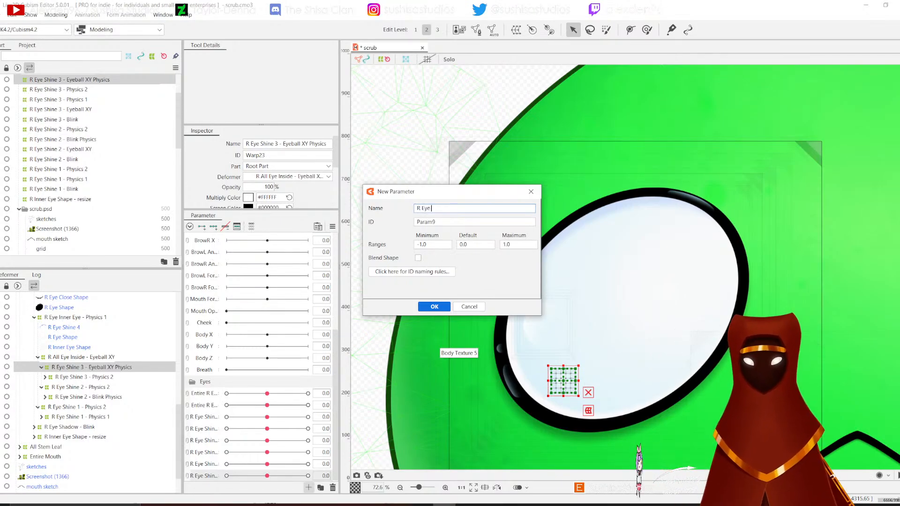
pyautogui.write(' Eye Sh')
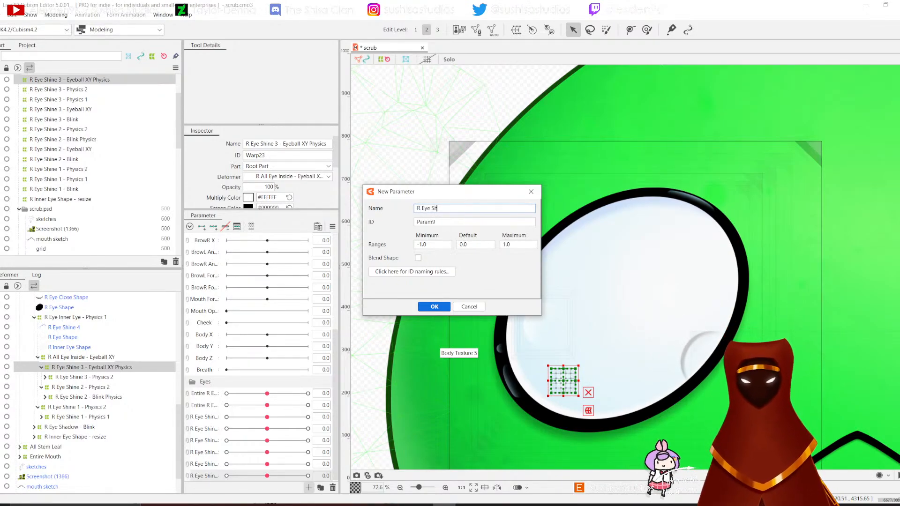
pyautogui.write('ine 3 -')
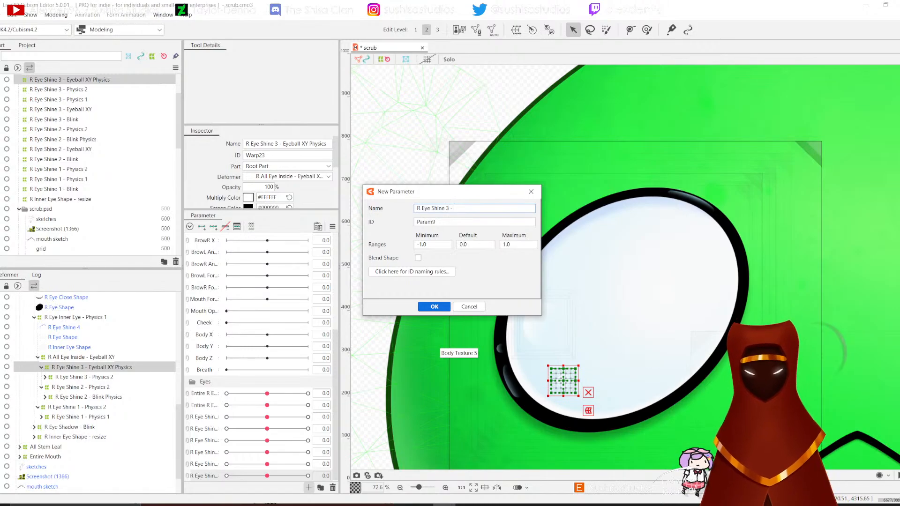
pyautogui.write(' P')
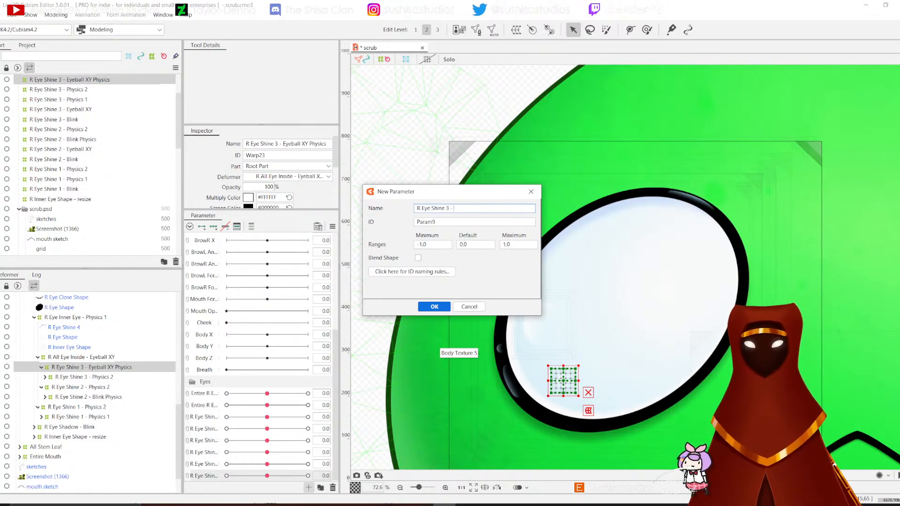
pyautogui.write('Eyeball XY Phy')
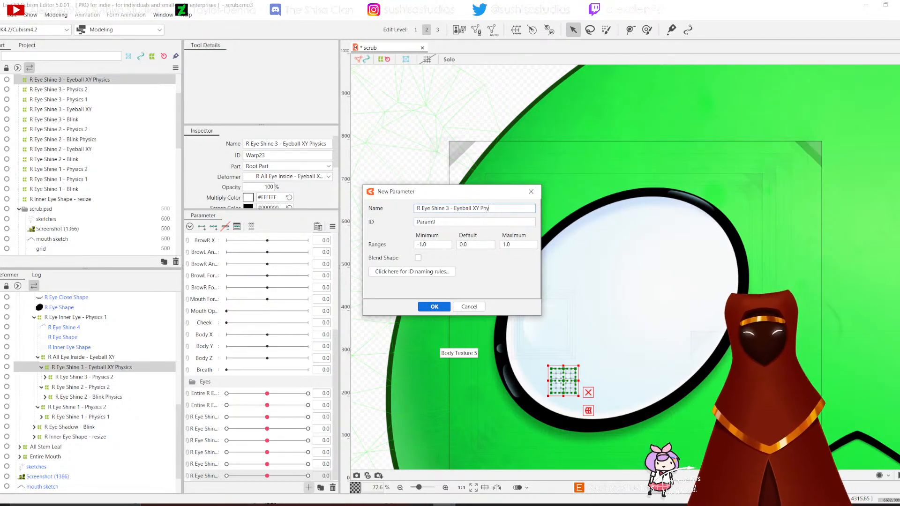
pyautogui.write('sics')
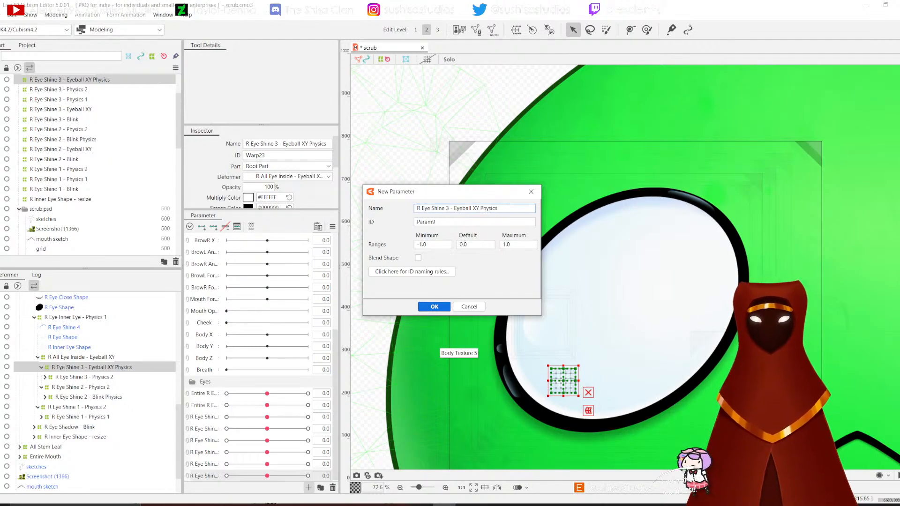
pyautogui.press('Return')
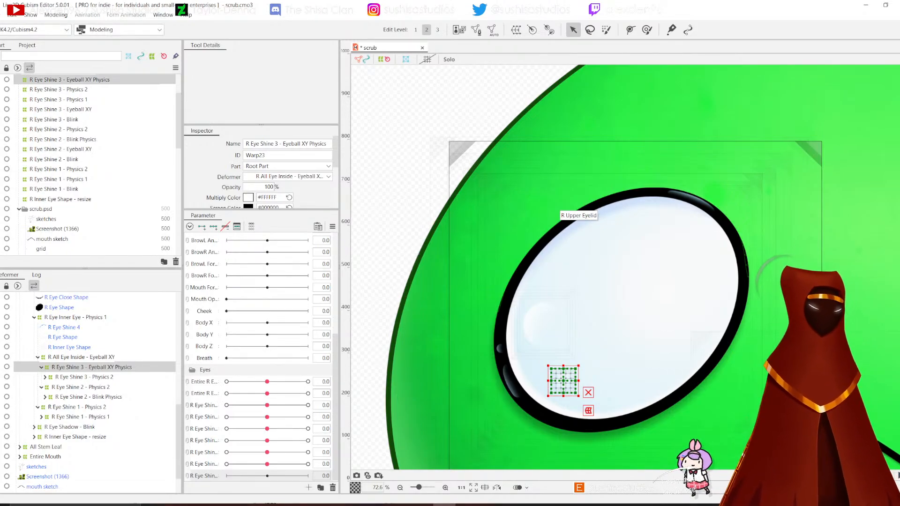
# Step: Add three keys to the new parameter and shift the shine deformer slightly up-left at 1.0 and down-right at -1.0
pyautogui.click(214, 227)
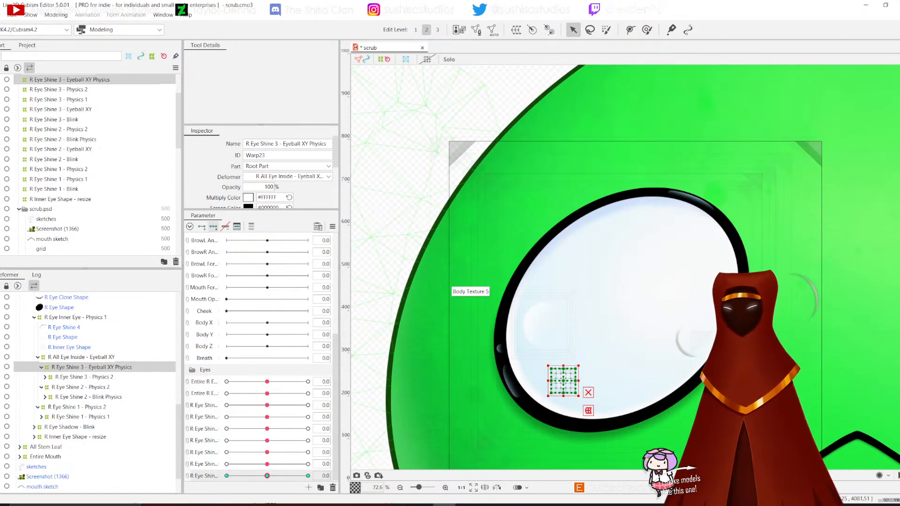
pyautogui.click(308, 475)
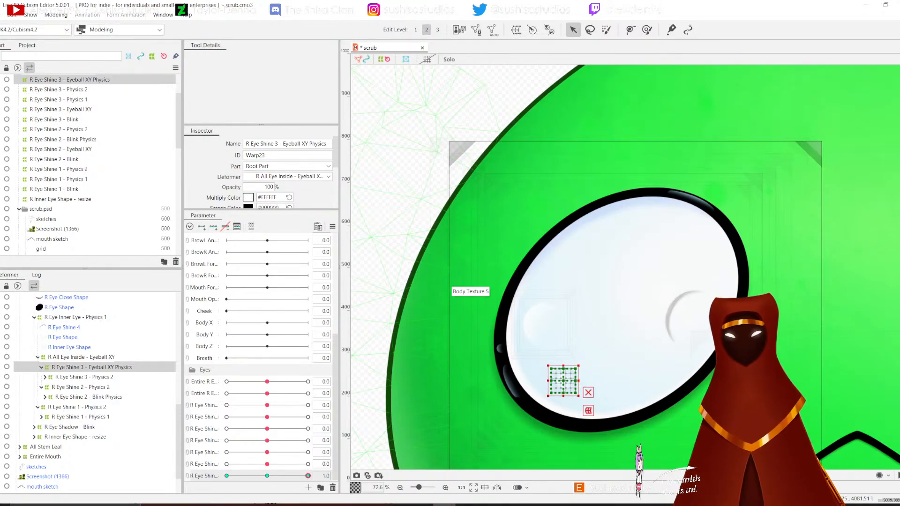
pyautogui.moveTo(563, 381); pyautogui.dragTo(558, 377)
pyautogui.moveTo(308, 476); pyautogui.dragTo(227, 476)
pyautogui.moveTo(563, 381); pyautogui.dragTo(568, 386)
pyautogui.moveTo(226, 475); pyautogui.dragTo(267, 475)
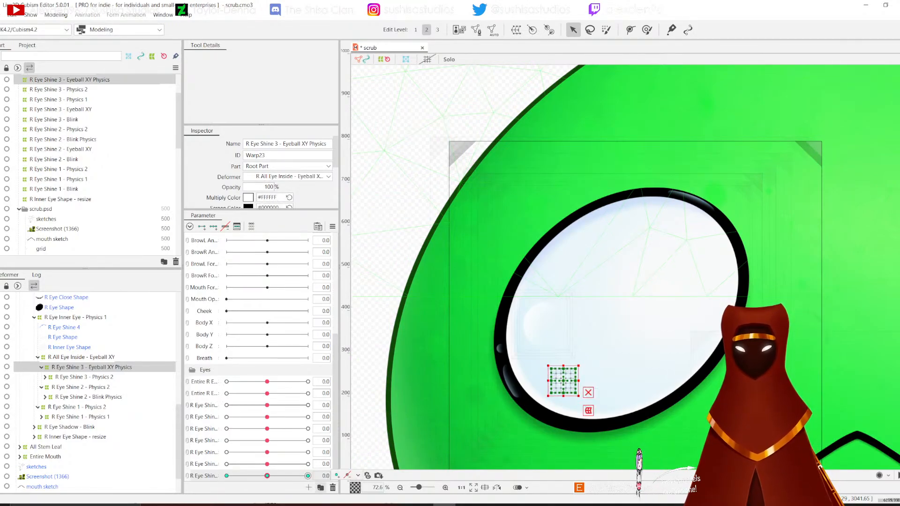
# Step: Create a second parameter named "R Eye Shine 3 - Eyeball XY Physics 2" with the range -1.0 to 1.0
pyautogui.click(308, 488)
pyautogui.write('R Eye Shine 3 - Eyeball XY Physics 2')
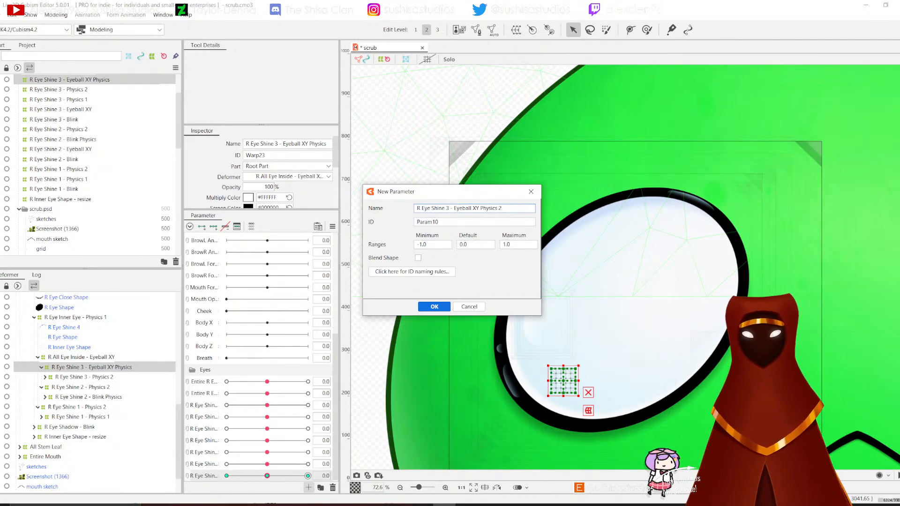
pyautogui.click(434, 307)
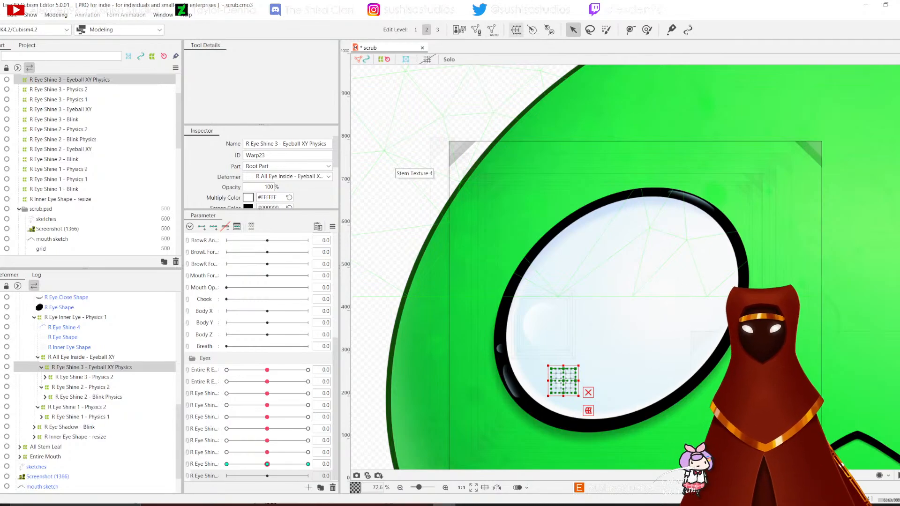
# Step: Create a warp deformer named "R EYe Shine 3 - Eyeball XY Physics 2" as the parent of R Eye Shine 3 - Eyeball XY Physics
pyautogui.click(516, 30)
pyautogui.tripleClick(452, 198)
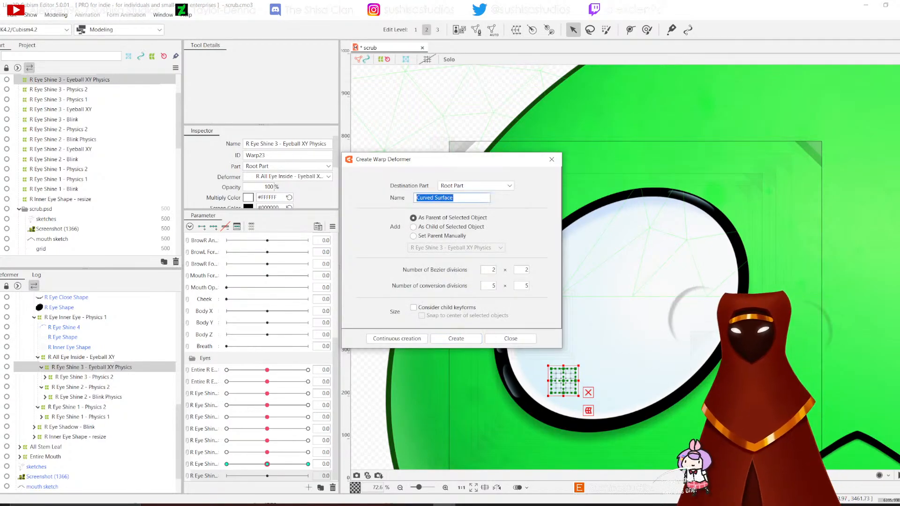
pyautogui.write('R EYe Sh')
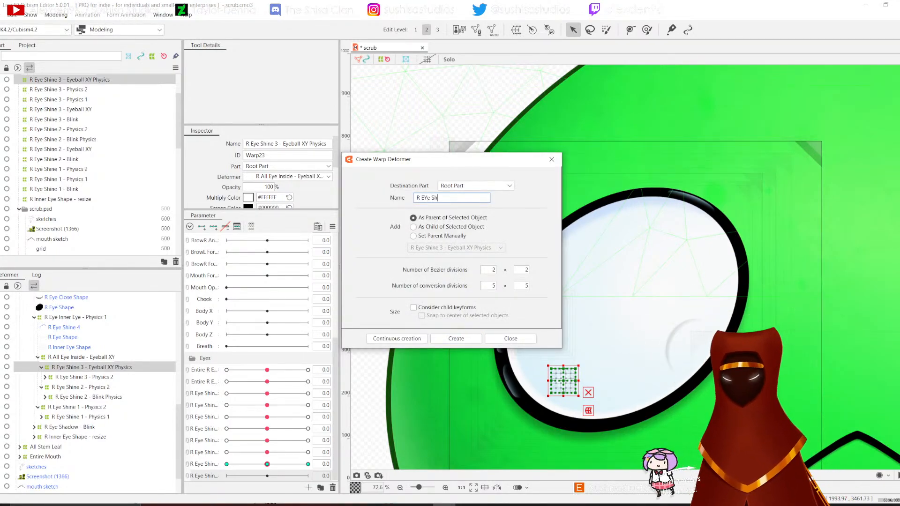
pyautogui.write('ine')
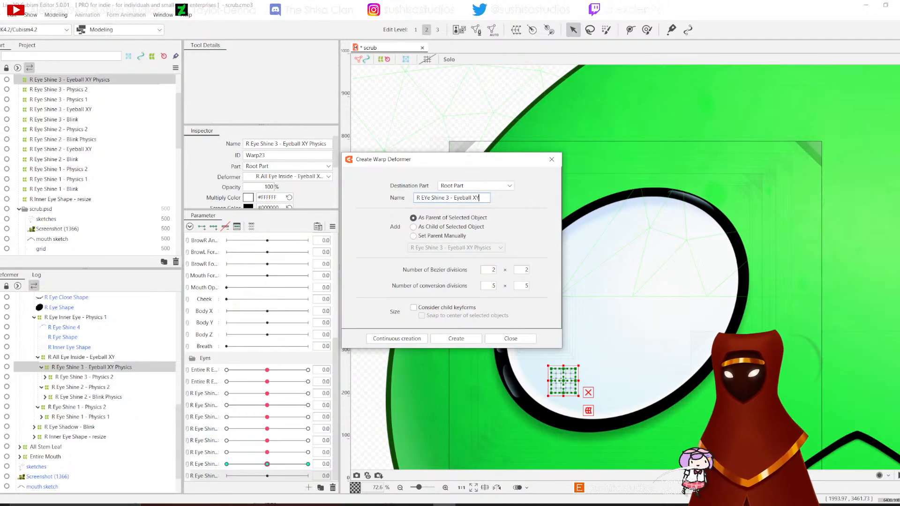
pyautogui.write('3 - Eyeball XY Physics 2')
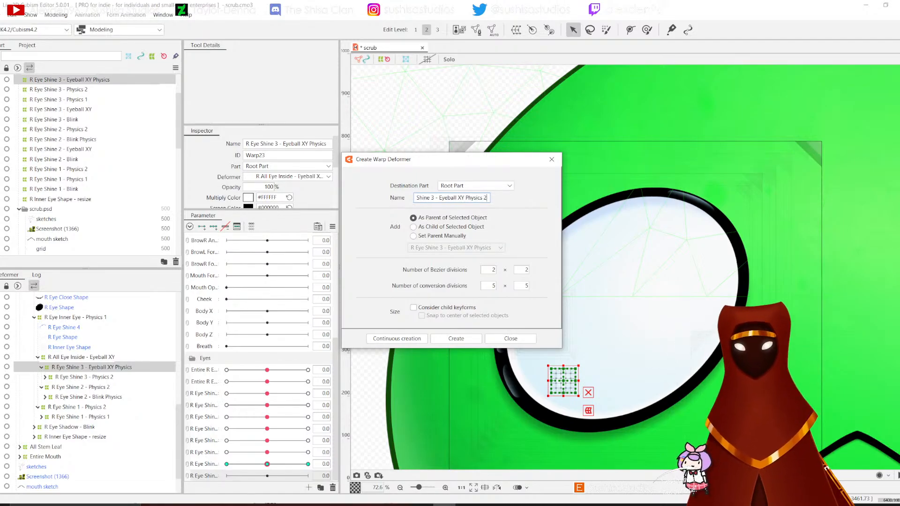
pyautogui.click(456, 338)
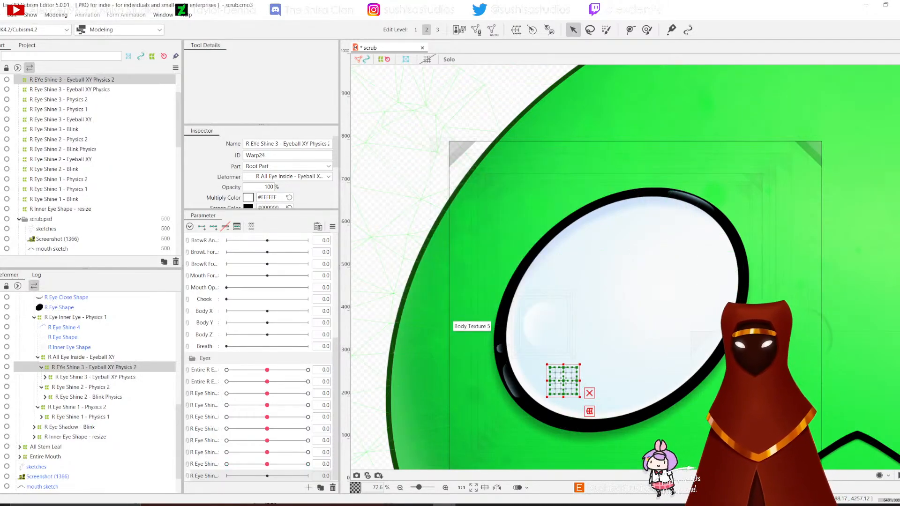
# Step: Shift the R EYe Shine 3 - Eyeball XY Physics 2 deformer slightly up-right at 1.0 and down-left at -1.0, then return its parameter to 0.0
pyautogui.click(308, 475)
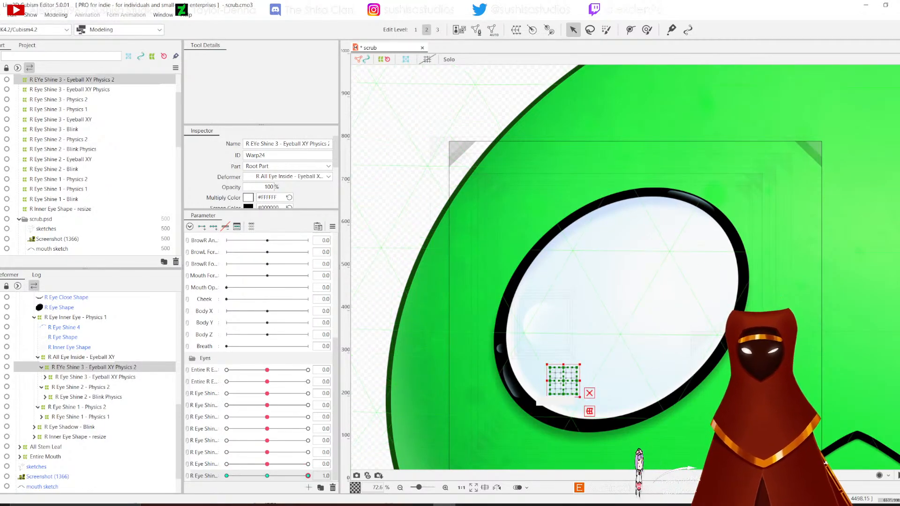
pyautogui.moveTo(563, 381); pyautogui.dragTo(568, 373)
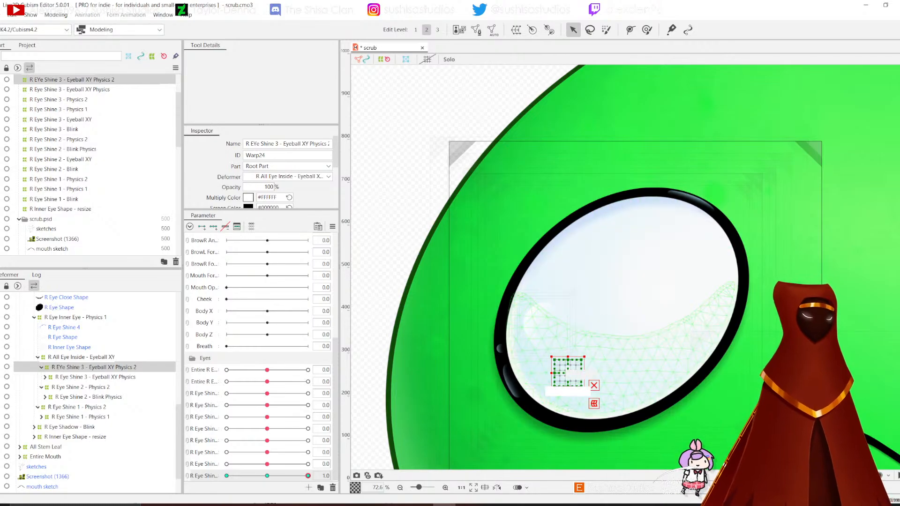
pyautogui.moveTo(308, 475); pyautogui.dragTo(226, 475)
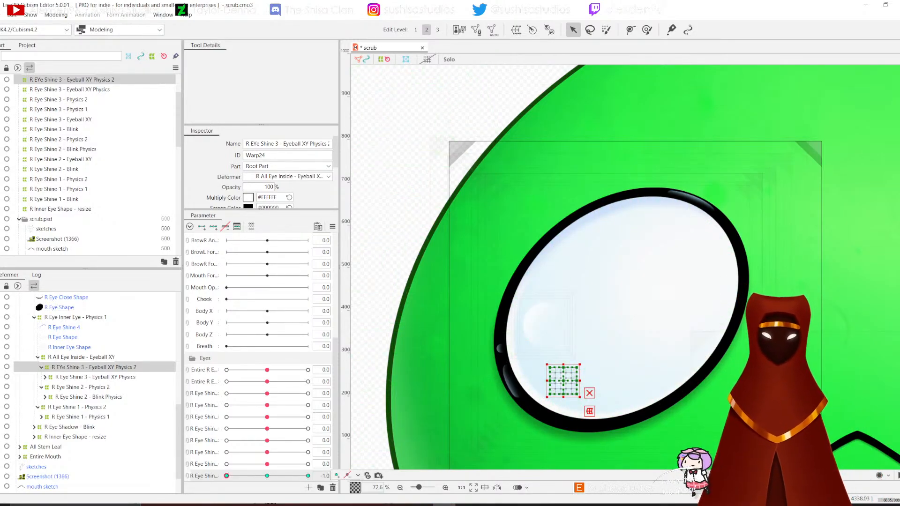
pyautogui.moveTo(563, 381); pyautogui.dragTo(559, 385)
pyautogui.click(267, 476)
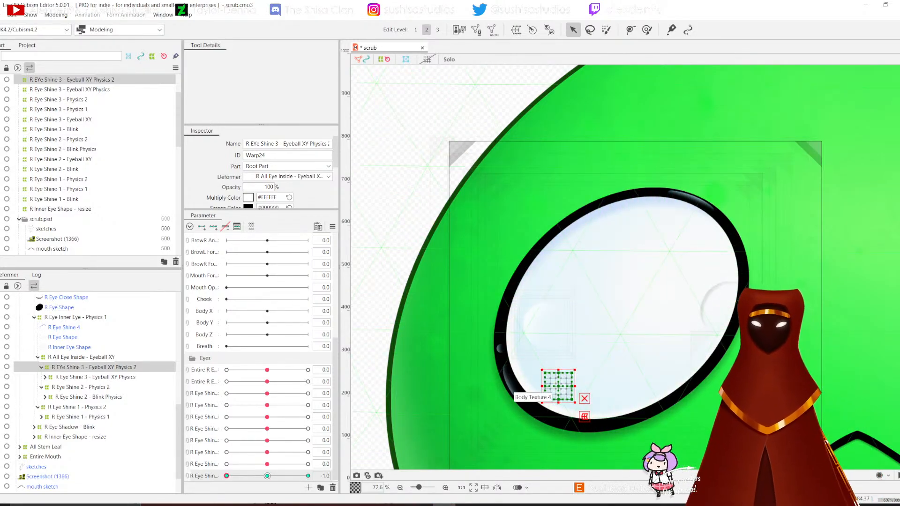
# Step: Add both R Eye Shine 3 - Eyeball XY physics parameters as outputs of the Left Eye physics group
pyautogui.click(56, 15)
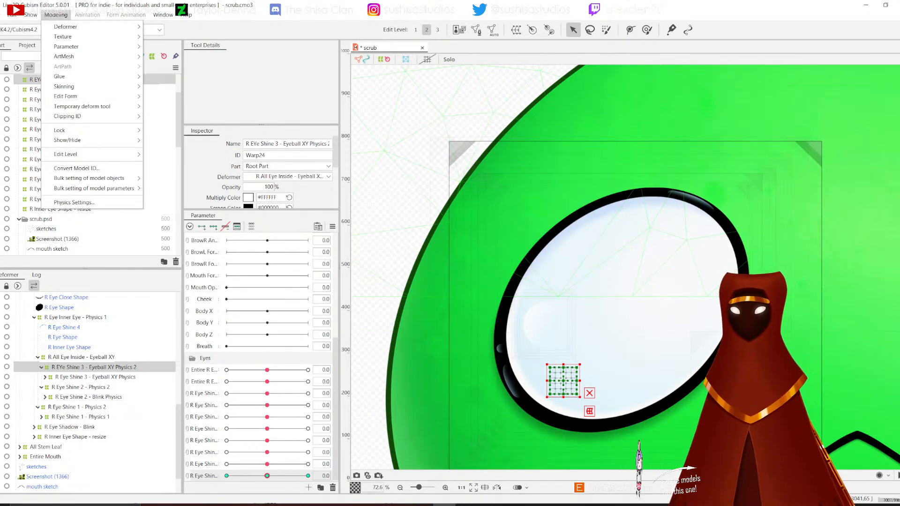
pyautogui.click(70, 202)
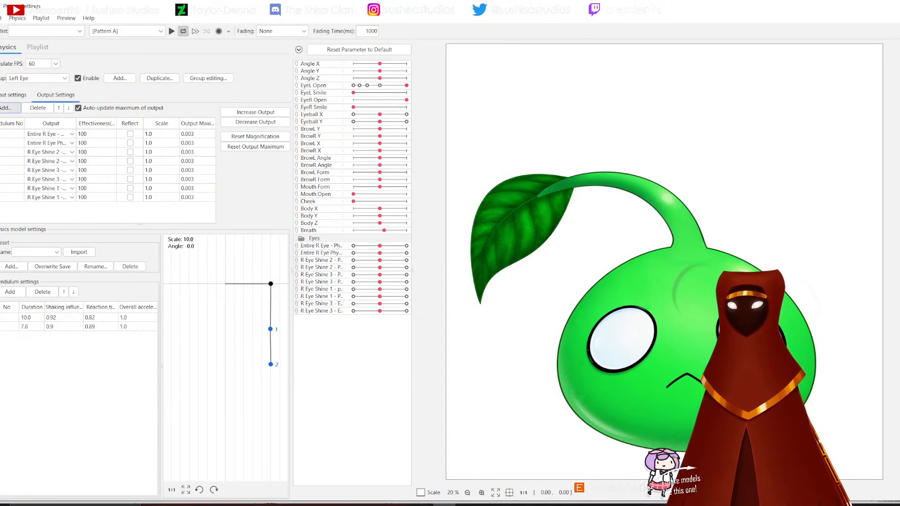
pyautogui.click(7, 108)
pyautogui.scroll(-1, 451, 248)
pyautogui.click(414, 345)
pyautogui.click(414, 355)
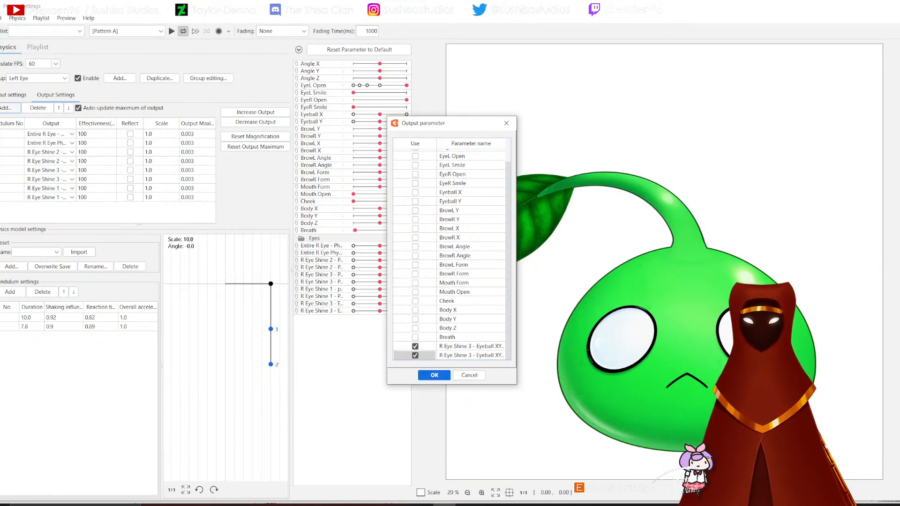
pyautogui.click(434, 375)
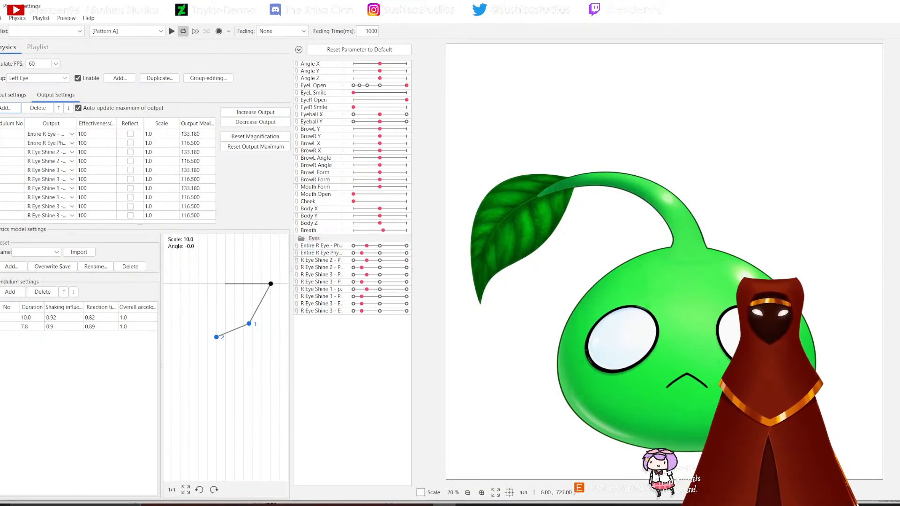
pyautogui.scroll(3, 615, 356)
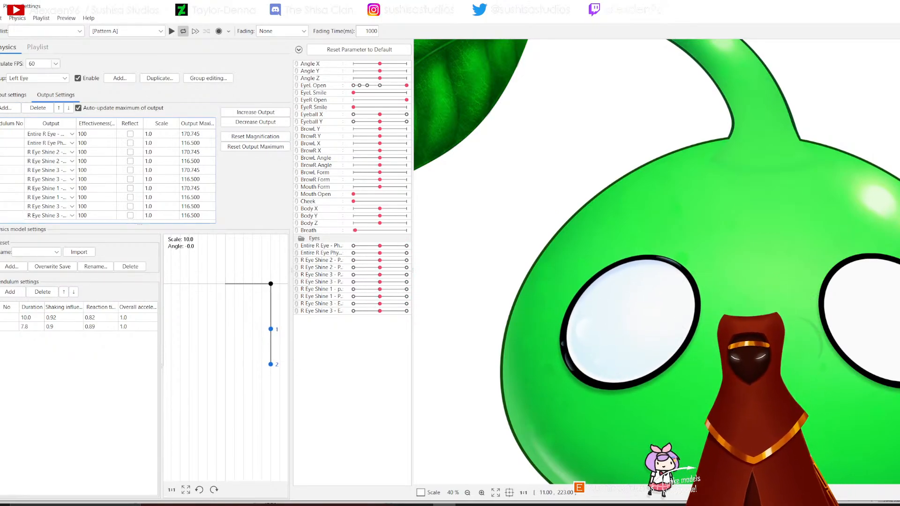
pyautogui.click(47, 134)
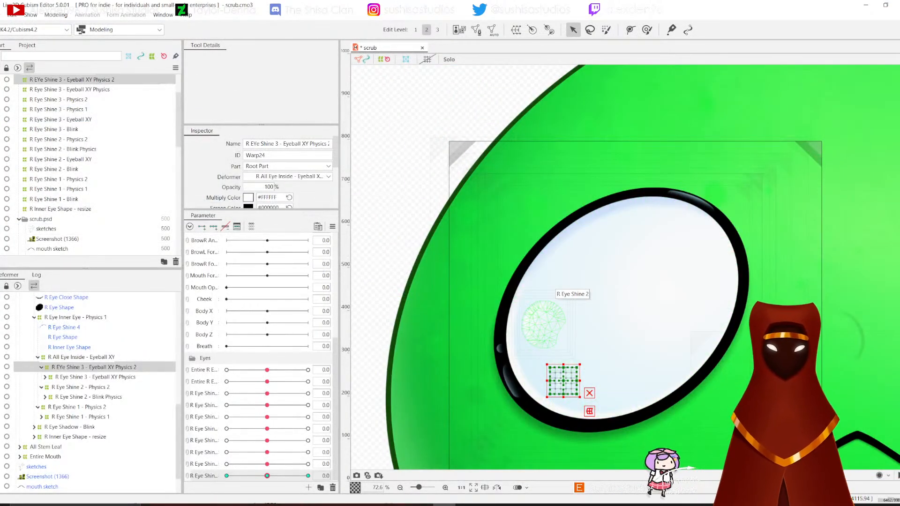
# Step: Create a warp deformer named "R Eye Shine 2 - Eyeball XY Physics" as the parent of R Eye Shine 2 - Physics 2
pyautogui.click(546, 317)
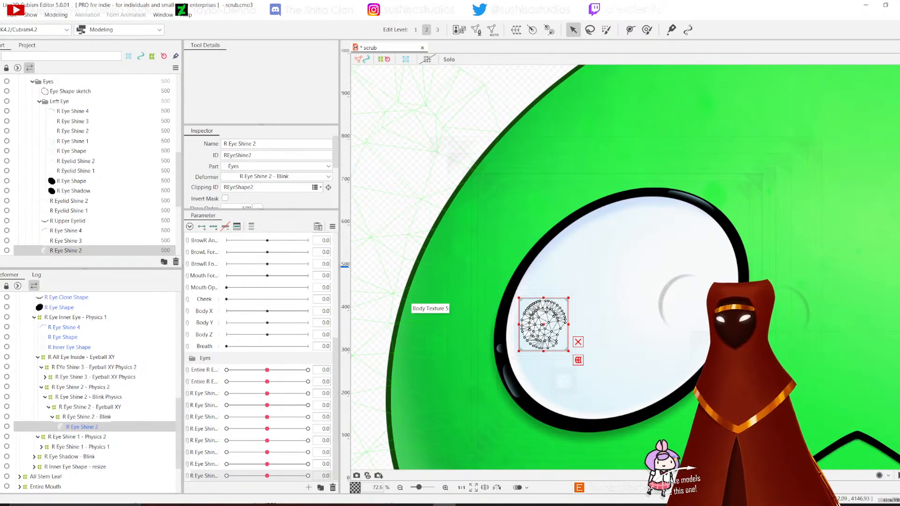
pyautogui.click(80, 387)
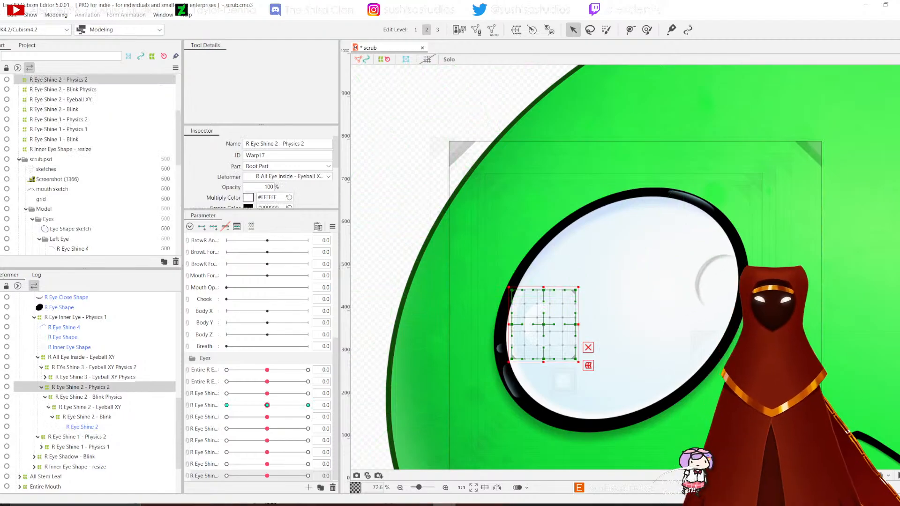
pyautogui.click(516, 30)
pyautogui.click(450, 198)
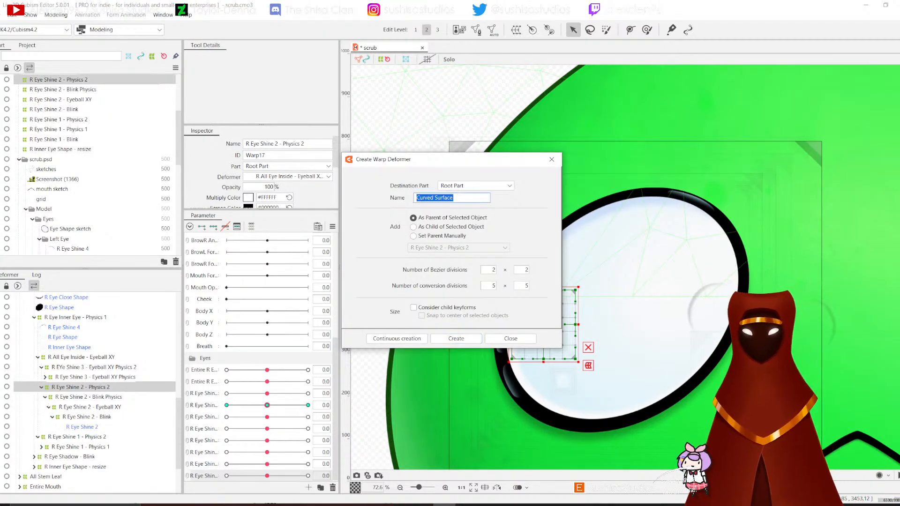
pyautogui.write('R ')
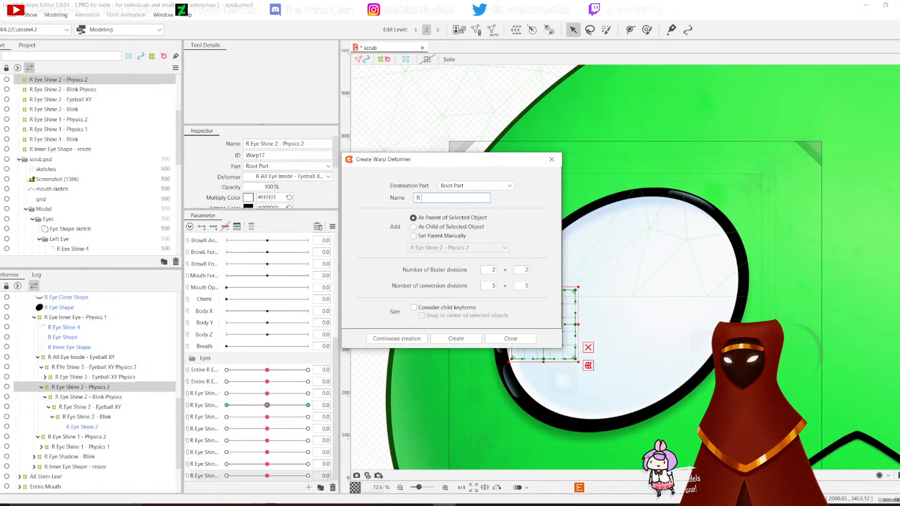
pyautogui.write('Eye Shine 2 - Eyeball XY')
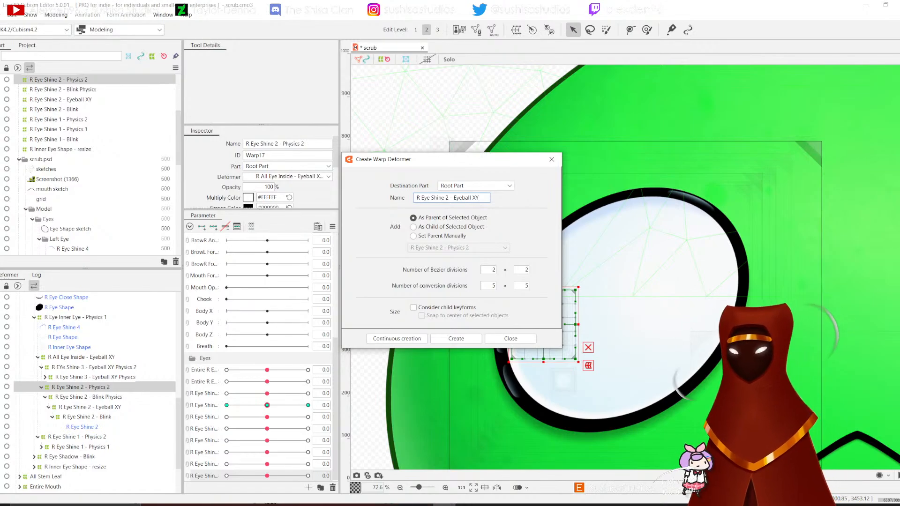
pyautogui.write('ics')
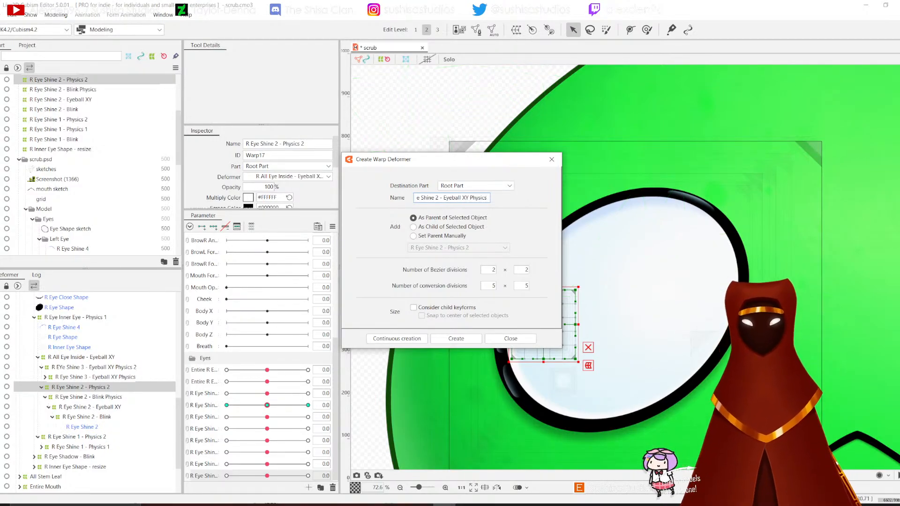
pyautogui.click(456, 338)
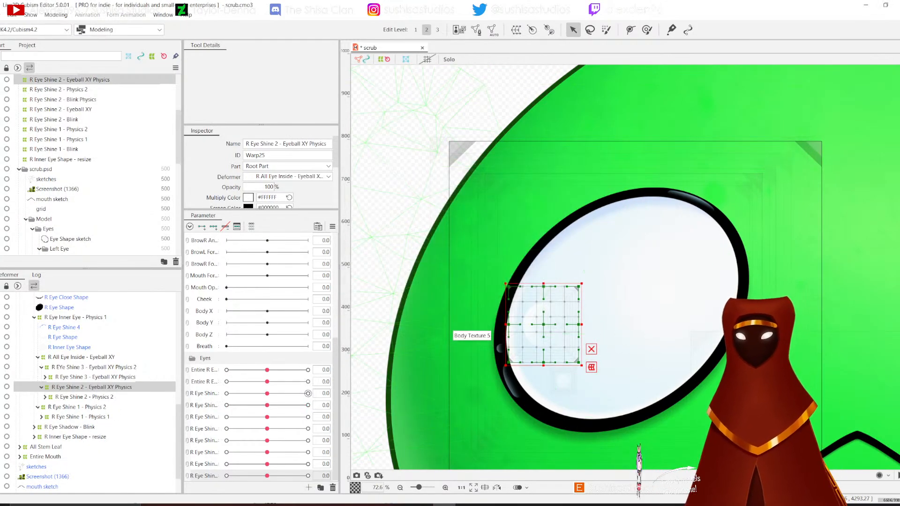
# Step: Create a parameter named "R Eye Shine 2 - Eyeball XY Physics" with the range -1.0 to 1.0 and default 0.0
pyautogui.click(308, 487)
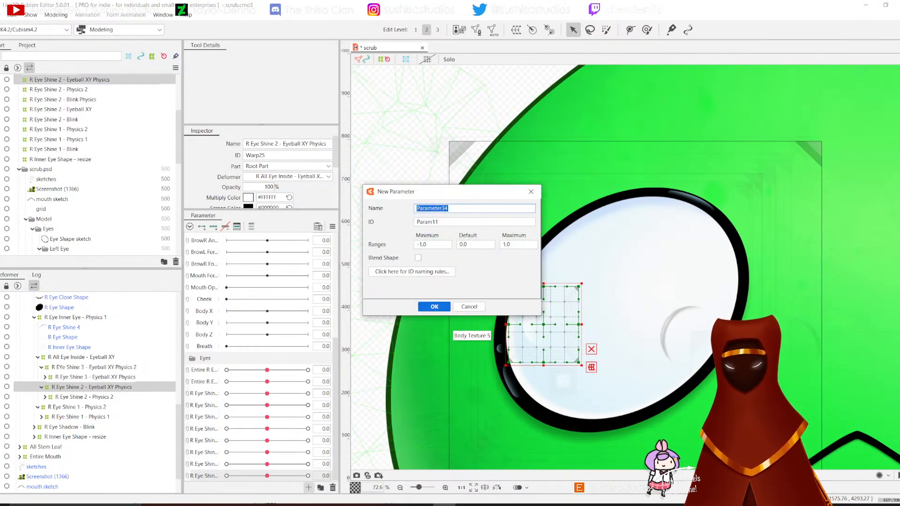
pyautogui.write('R Eye Shine ')
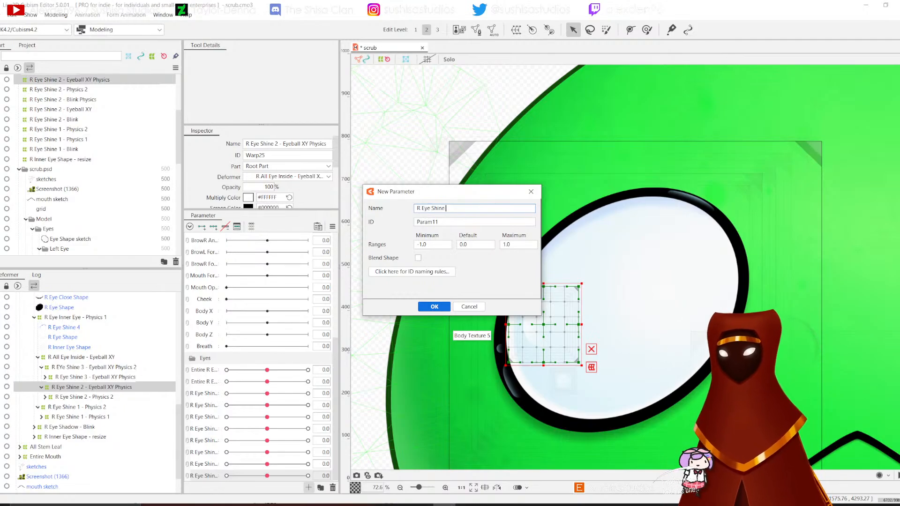
pyautogui.write('2 - Eyeball XY Physics')
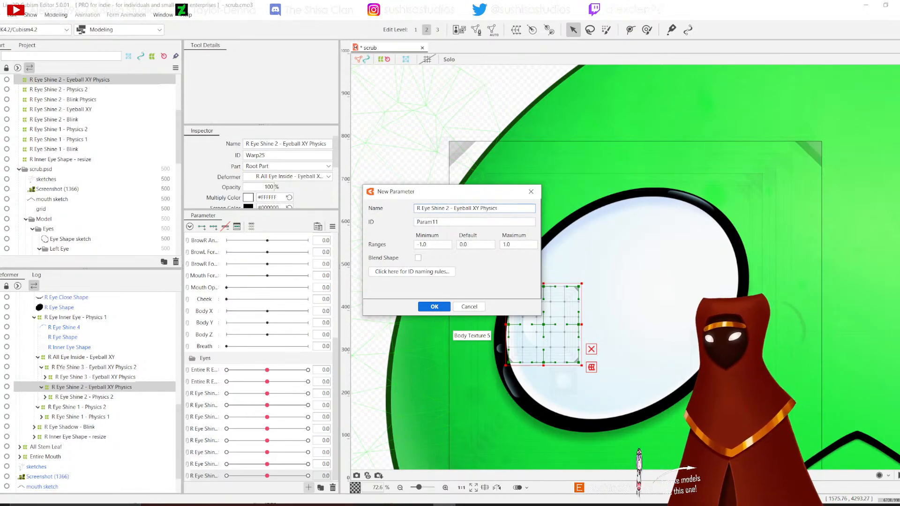
pyautogui.press('Return')
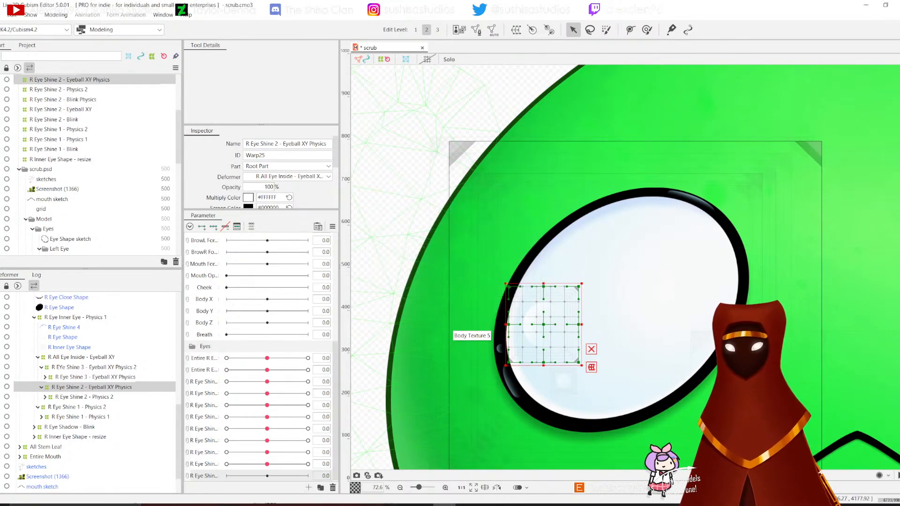
# Step: Add three keys to the new parameter and shift the R Eye Shine 2 deformer slightly up-left at 1.0 and down-right at -1.0
pyautogui.click(213, 227)
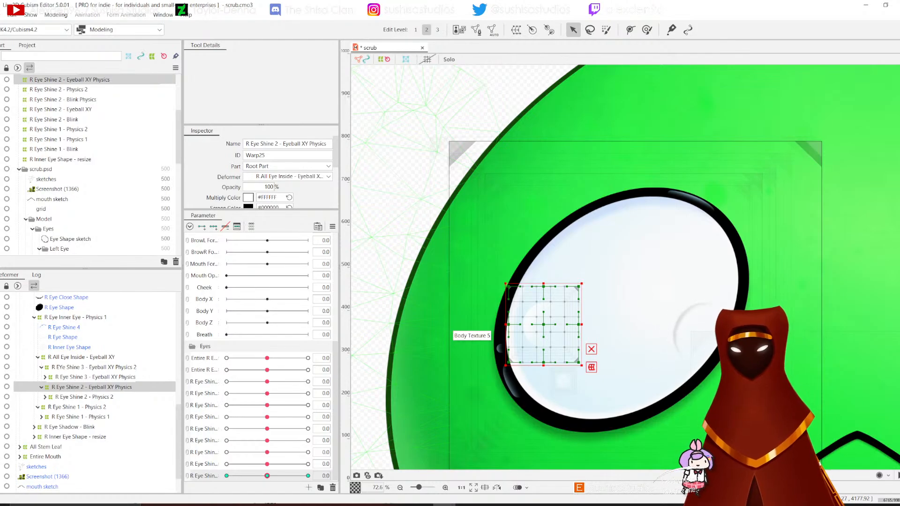
pyautogui.click(307, 475)
pyautogui.moveTo(544, 316); pyautogui.dragTo(538, 307)
pyautogui.moveTo(308, 475); pyautogui.dragTo(226, 476)
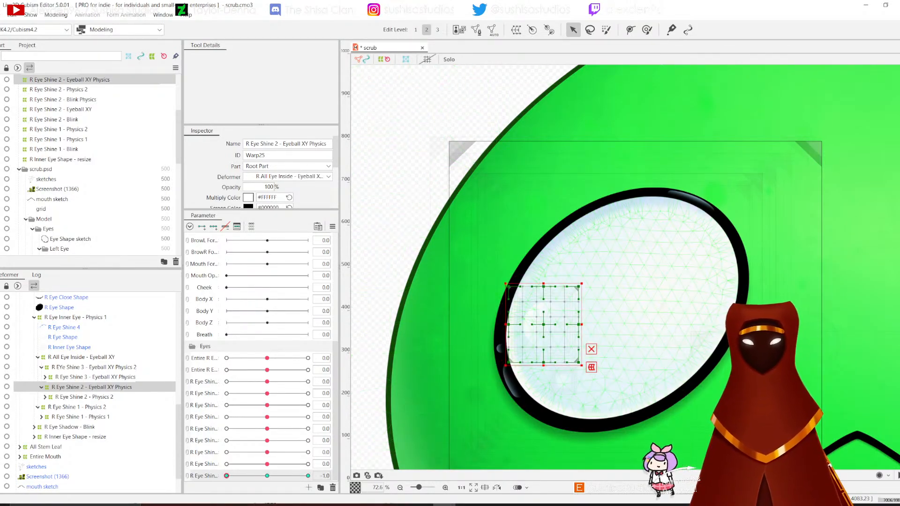
pyautogui.moveTo(543, 324); pyautogui.dragTo(550, 331)
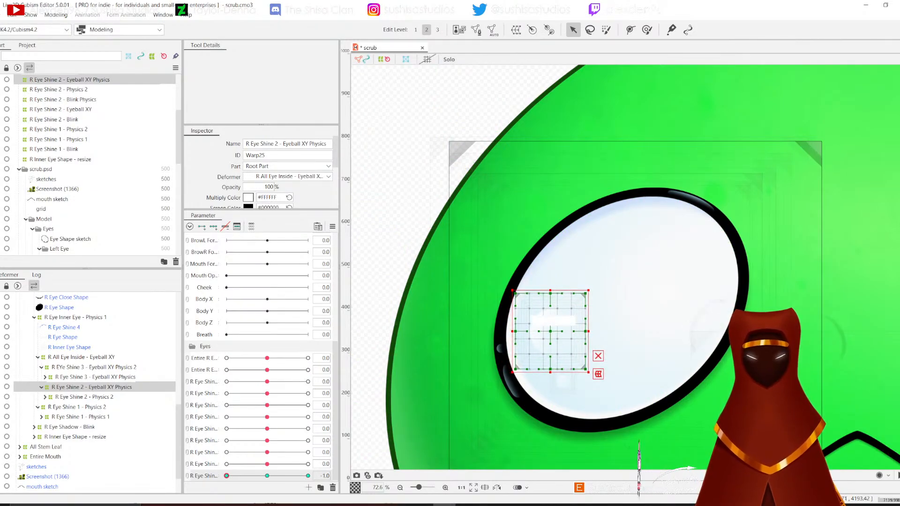
pyautogui.moveTo(226, 475); pyautogui.dragTo(308, 476)
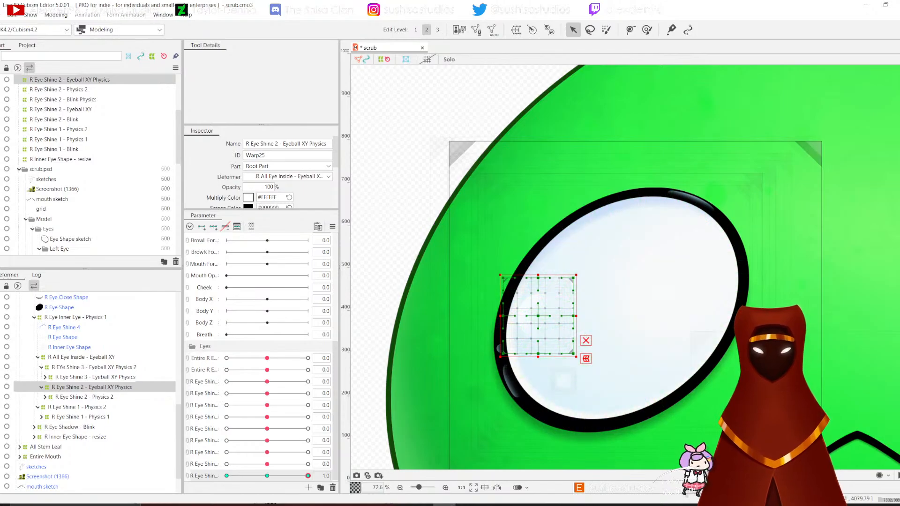
pyautogui.click(267, 476)
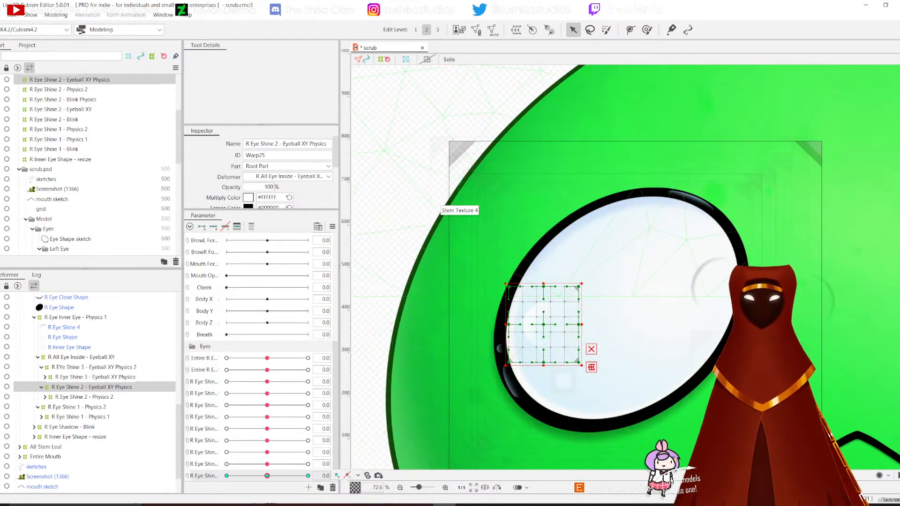
# Step: Create a warp deformer named "R Eye Shine 2 - Eyeball XY Physics 2" as the parent of R Eye Shine 2 - Eyeball XY Physics
pyautogui.click(515, 29)
pyautogui.tripleClick(444, 197)
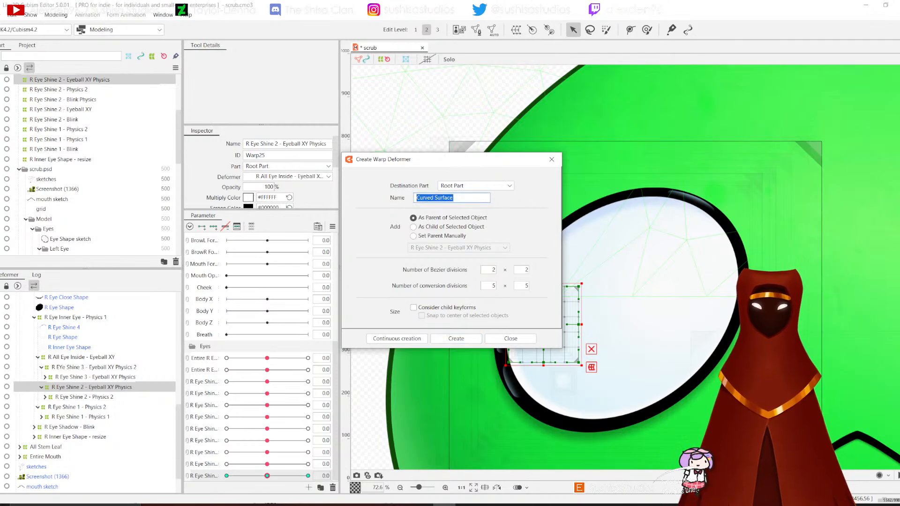
pyautogui.write('R EY')
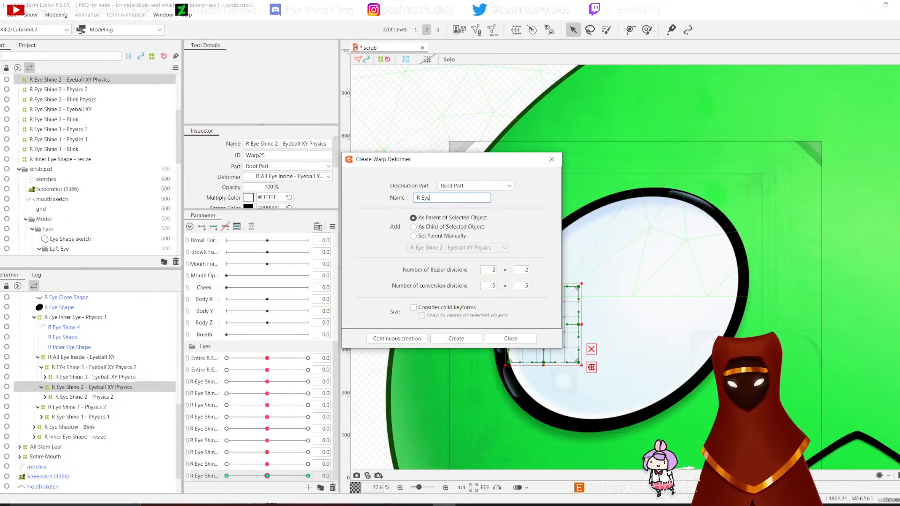
pyautogui.write('e Shine 2 - Eyeball X')
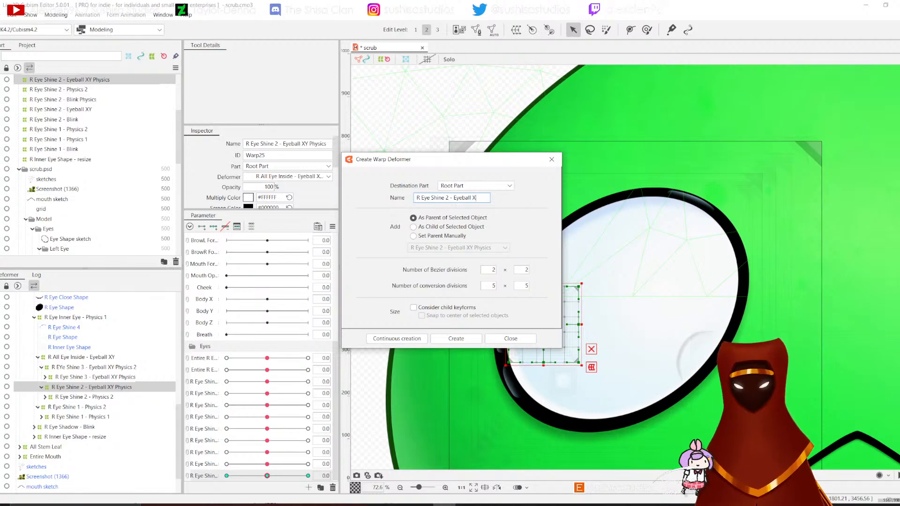
pyautogui.write('Y Physics')
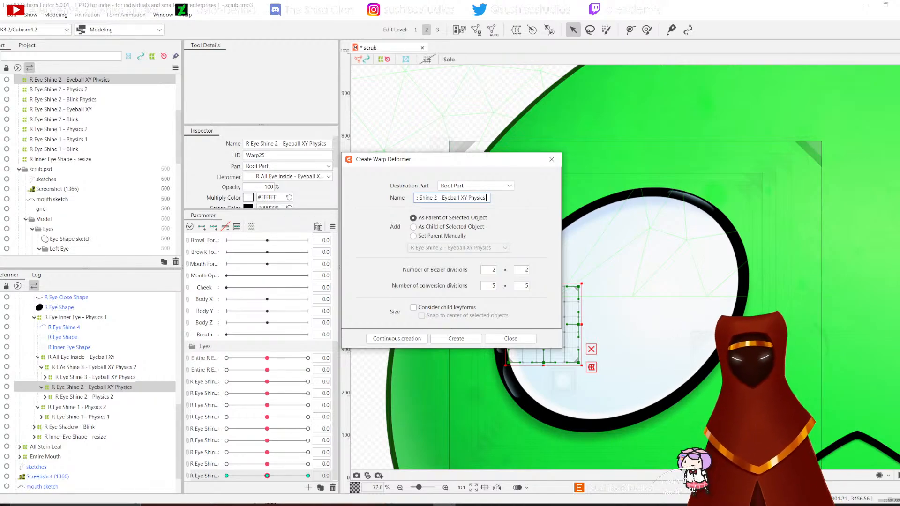
pyautogui.write(' 2')
pyautogui.press('Return')
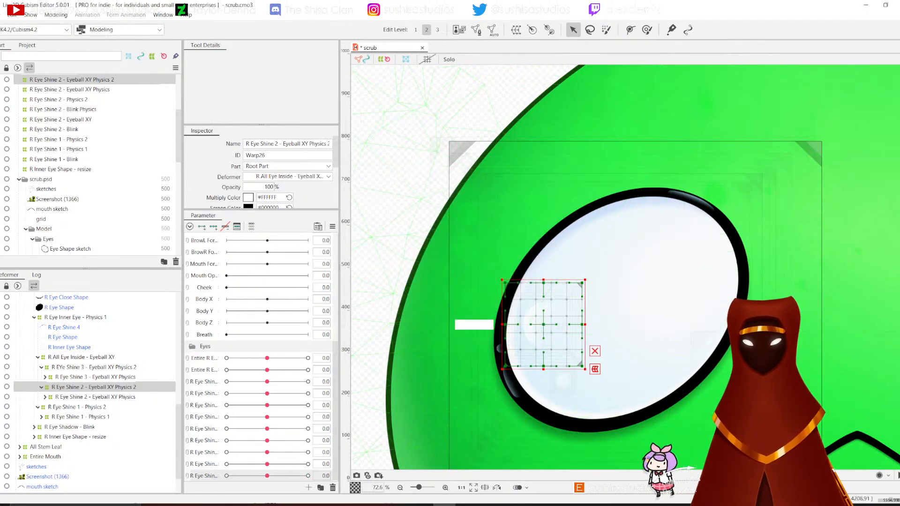
# Step: Expand the child objects of R Eye Shine 2 - Eyeball XY Physics 2, reselect that deformer, and widen the parameter area
pyautogui.rightClick(51, 387)
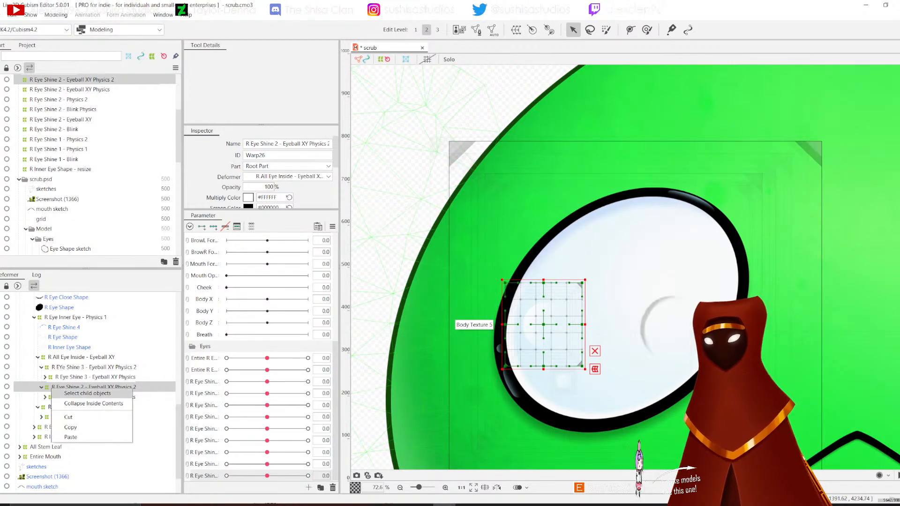
pyautogui.click(70, 394)
pyautogui.click(84, 387)
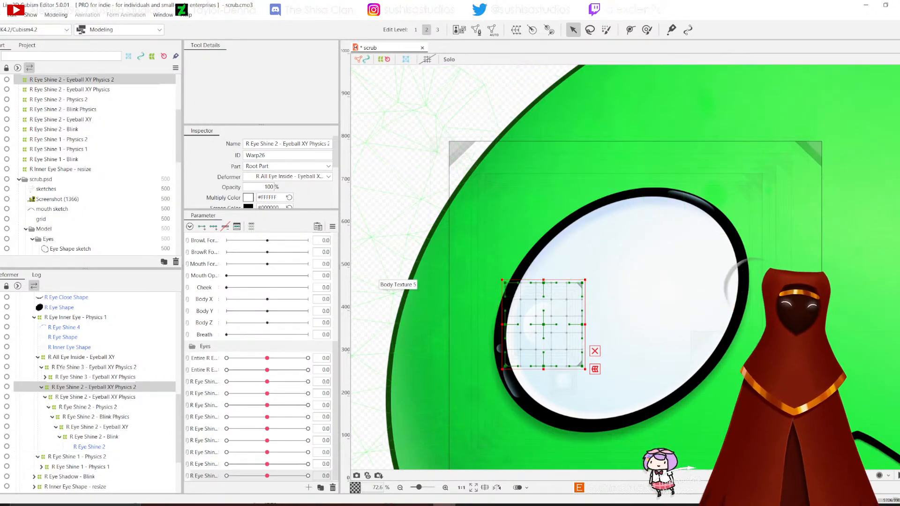
pyautogui.scroll(-1, 227, 464)
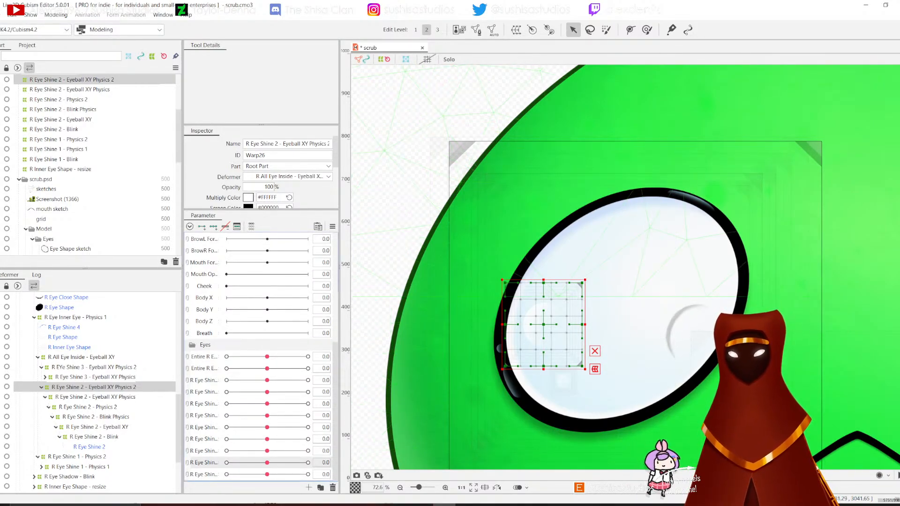
pyautogui.moveTo(338, 277); pyautogui.dragTo(471, 276)
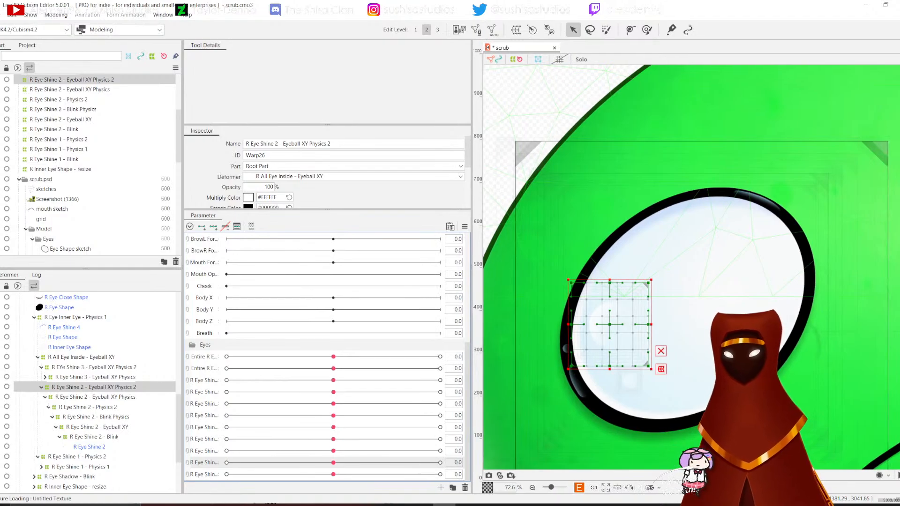
# Step: Check the names of the last two Eyes parameters and create one named "R Eye Shine 2 - Eyeball XY Physics 2", ranging -1.0 to 1.0
pyautogui.rightClick(213, 463)
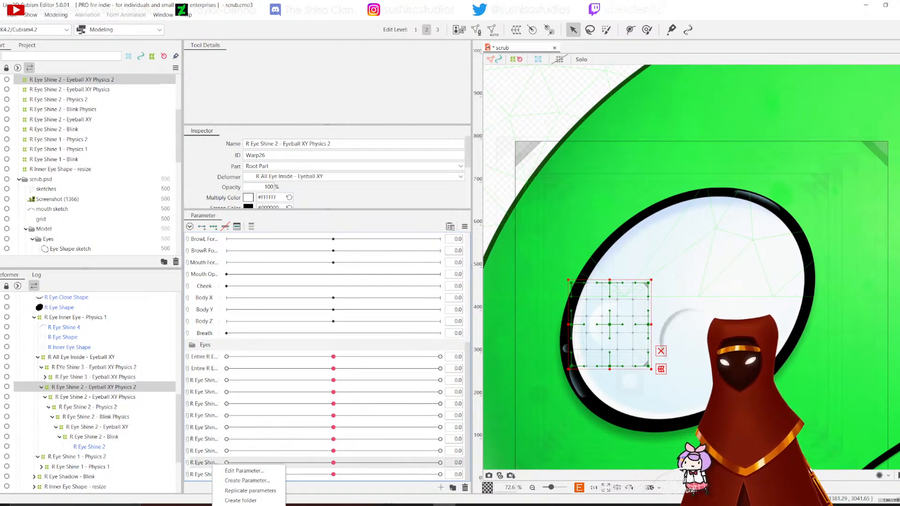
pyautogui.click(234, 470)
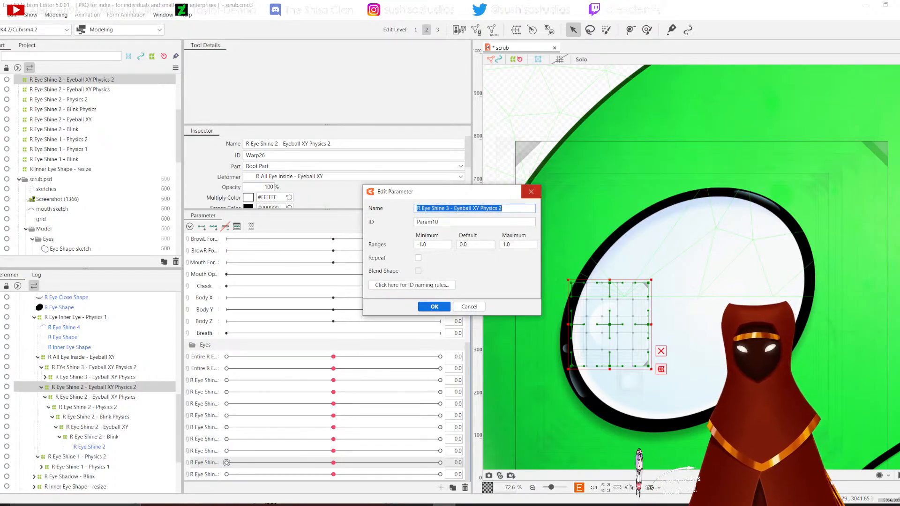
pyautogui.click(531, 192)
pyautogui.rightClick(198, 464)
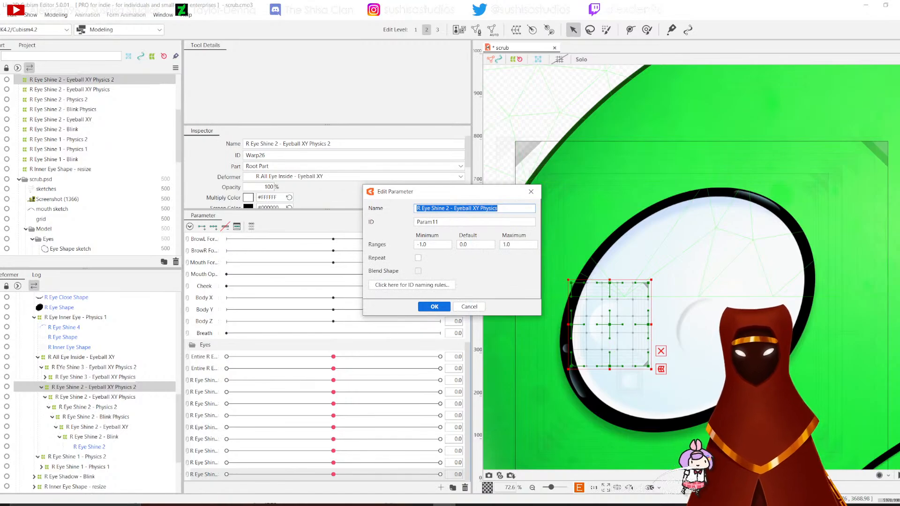
pyautogui.click(531, 191)
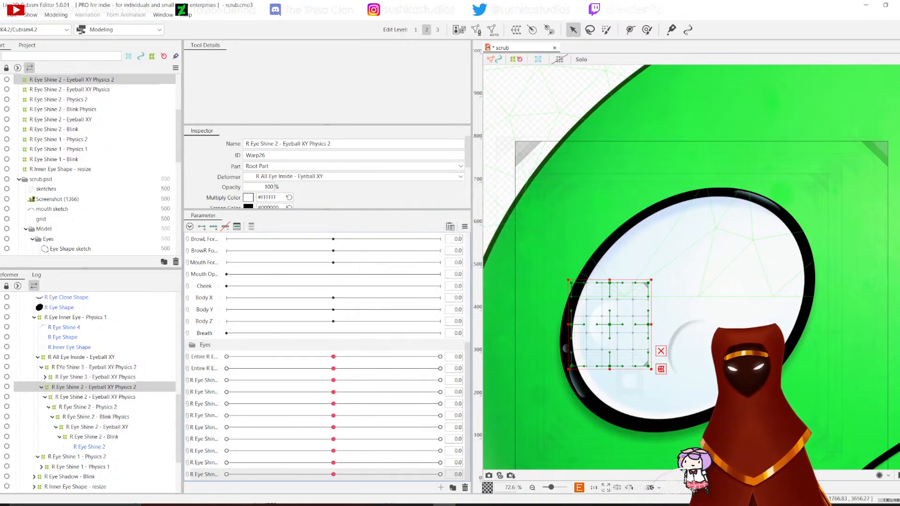
pyautogui.click(441, 487)
pyautogui.write('R Eye')
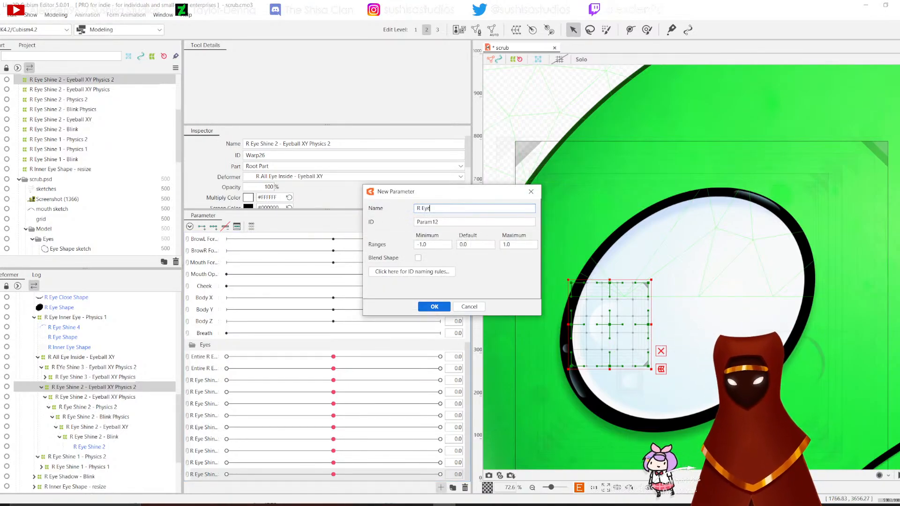
pyautogui.write(' Shine 2 - Eyeball XY Physics 2')
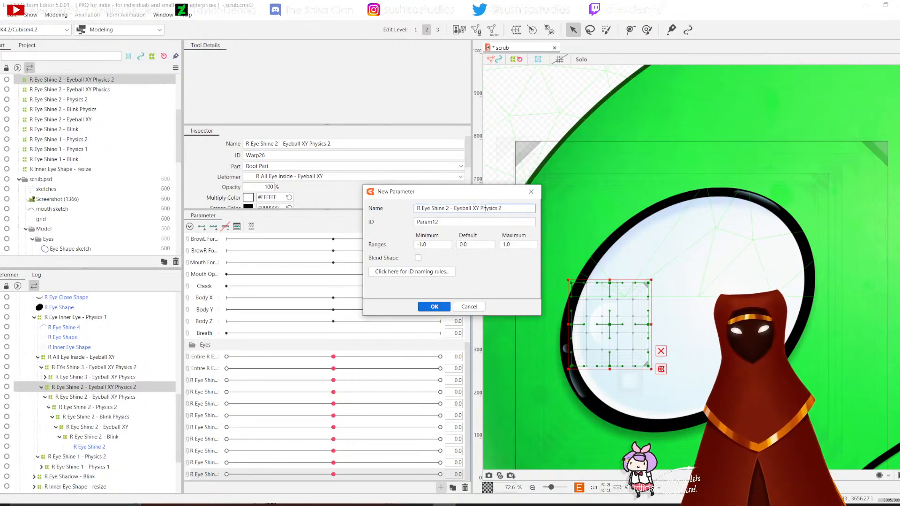
pyautogui.press('Return')
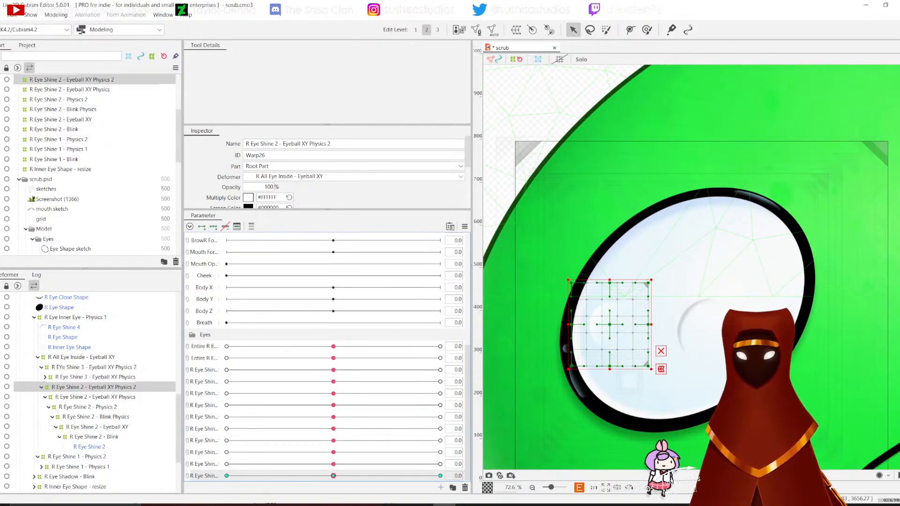
# Step: Add three keys to the new parameter, shift the R Eye Shine 2 - Eyeball XY Physics 2 deformer slightly down-left at 1.0, and return to 0.0
pyautogui.moveTo(471, 422); pyautogui.dragTo(339, 422)
pyautogui.click(308, 475)
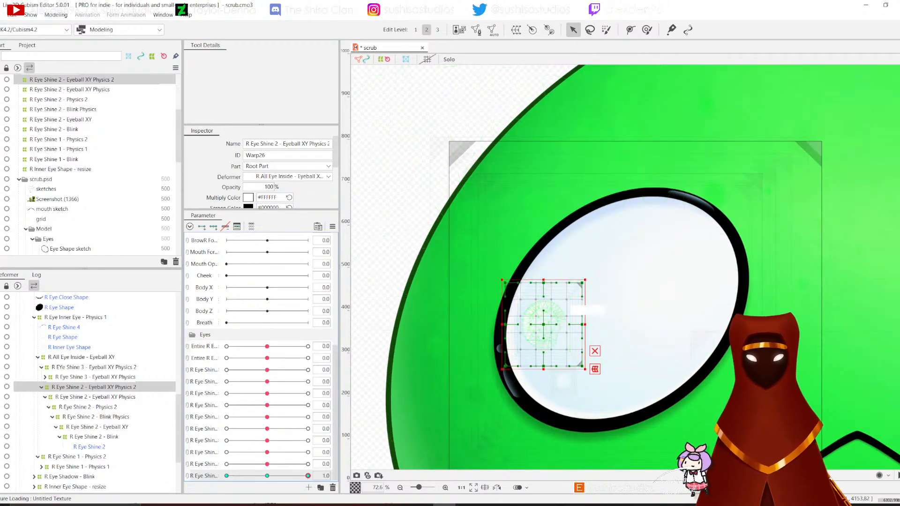
pyautogui.moveTo(557, 309); pyautogui.dragTo(537, 331)
pyautogui.click(227, 475)
pyautogui.click(267, 476)
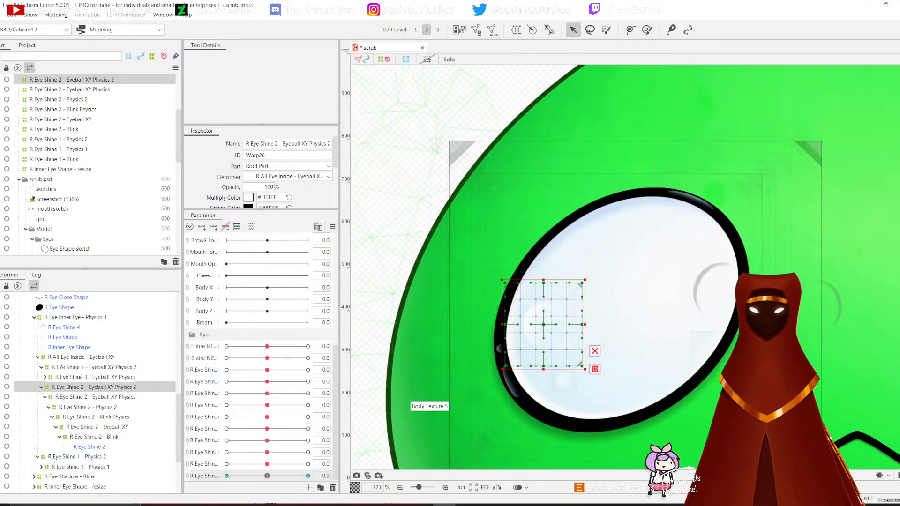
# Step: Open the physics settings and add both R Eye Shine 2 - Eyeball XY Physics parameters as outputs of the Left Eye group
pyautogui.click(56, 14)
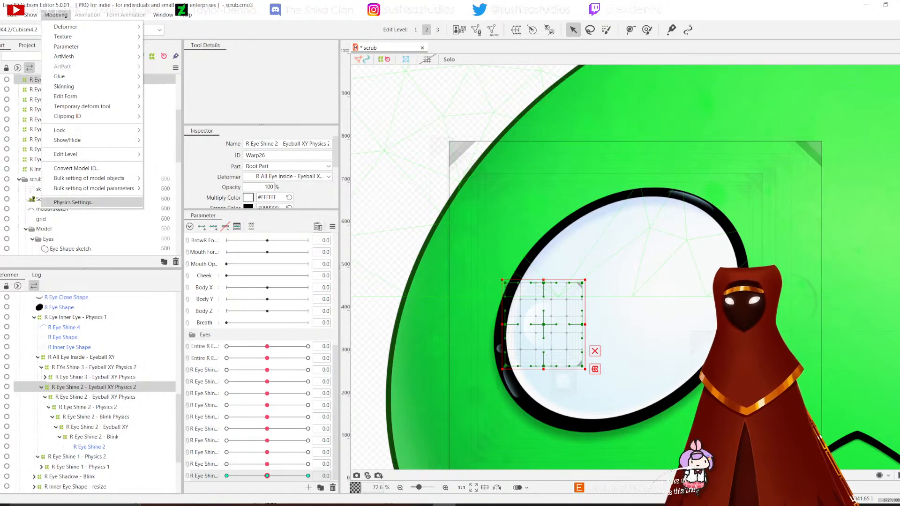
pyautogui.click(71, 201)
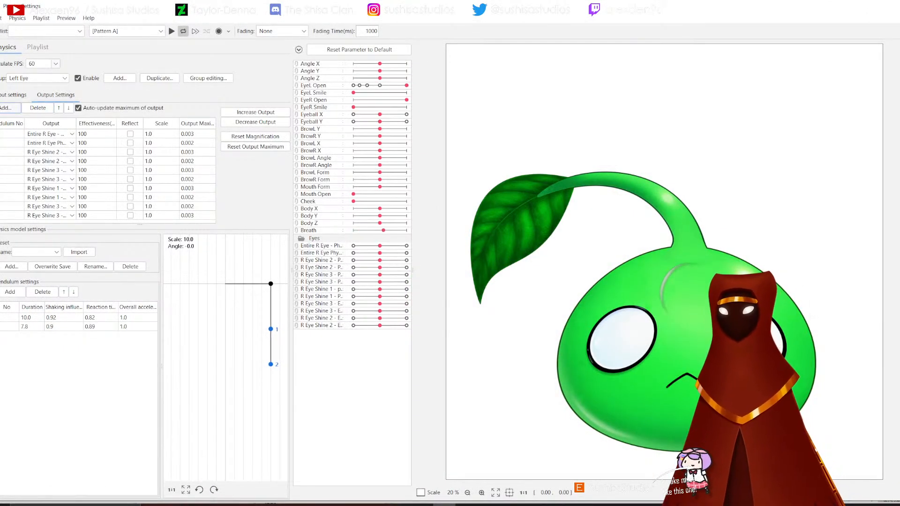
pyautogui.click(7, 108)
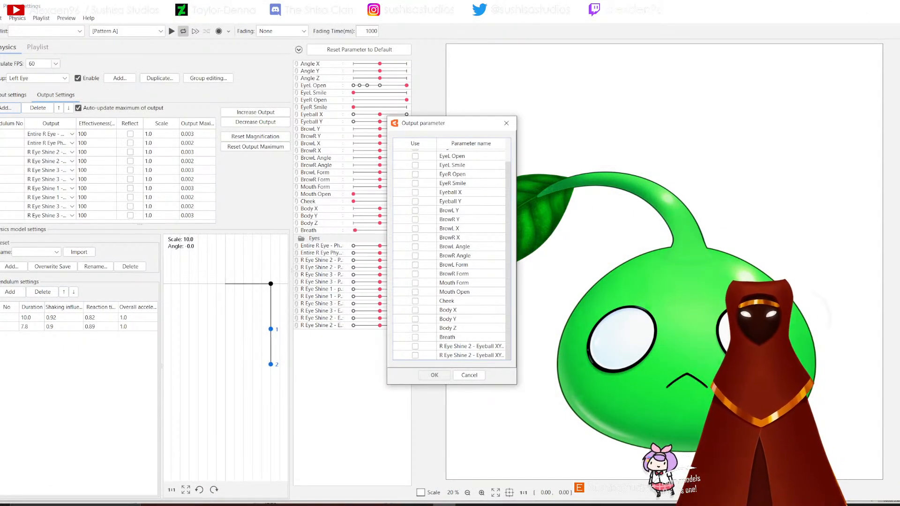
pyautogui.click(415, 346)
pyautogui.click(415, 355)
pyautogui.press('Return')
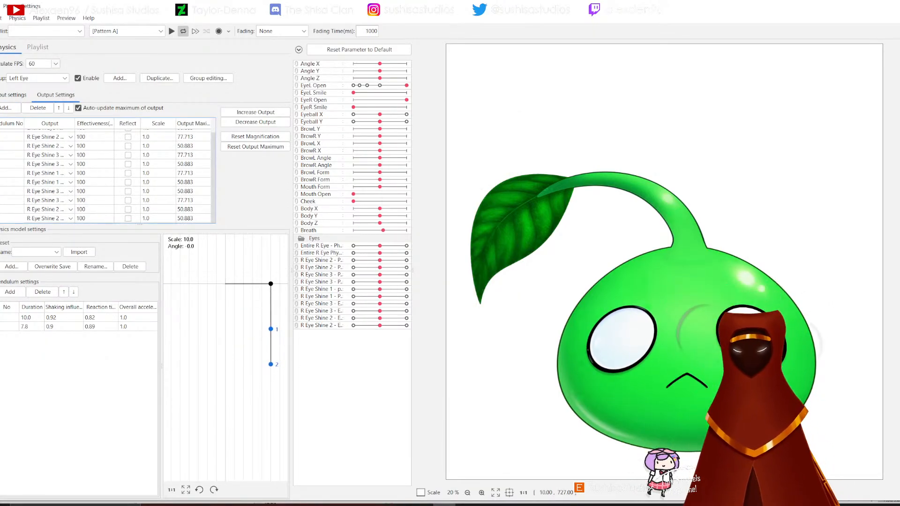
pyautogui.press('Return')
# Step: Test the Left Eye physics by moving EyeL Open and swinging the head while viewing the eye shines up close
pyautogui.moveTo(407, 85)
pyautogui.mouseDown()
pyautogui.moveTo(358, 85)
pyautogui.moveTo(407, 85)
pyautogui.mouseUp()
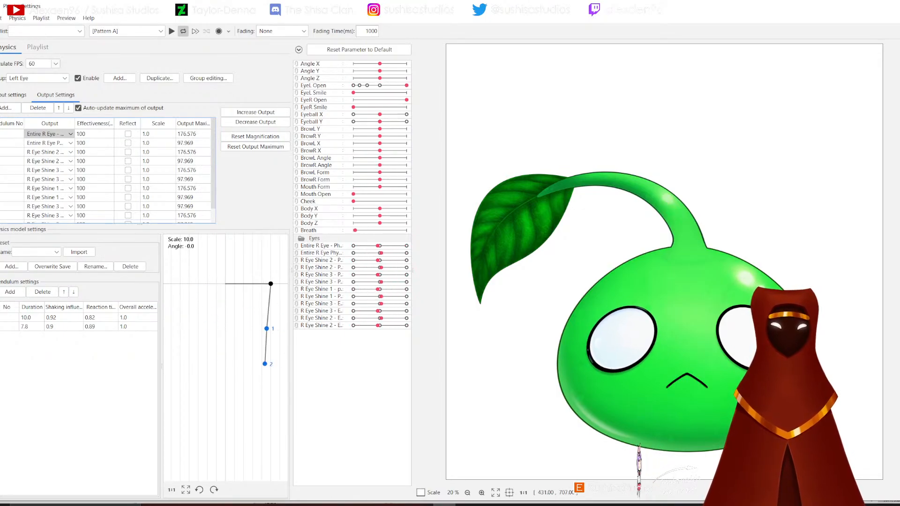
pyautogui.scroll(2, 610, 359)
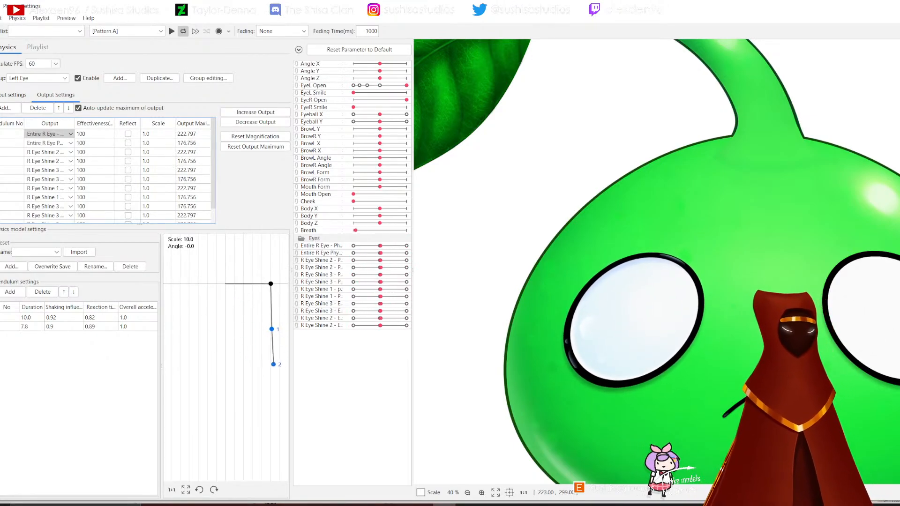
pyautogui.scroll(2, 656, 262)
pyautogui.moveTo(655, 281); pyautogui.dragTo(619, 209)
pyautogui.moveTo(645, 256); pyautogui.dragTo(630, 384)
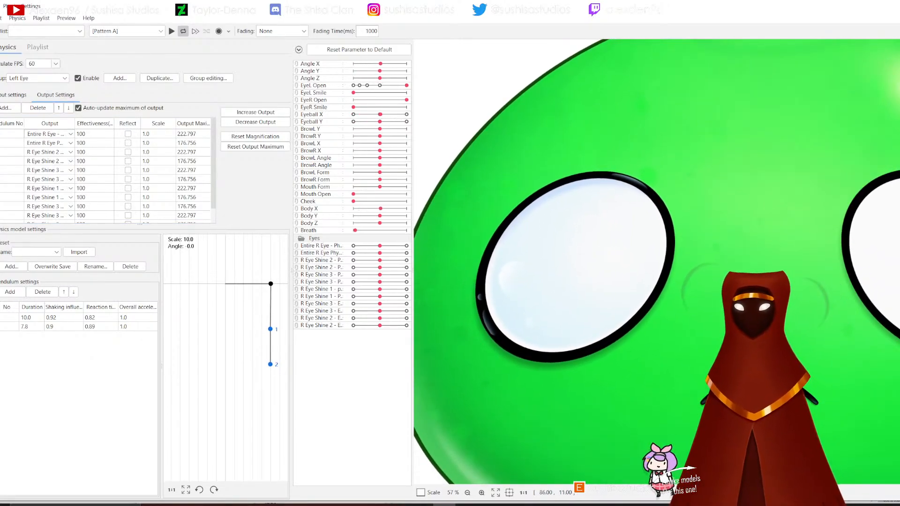
# Step: Select the Posing pattern and play it to preview how the eye shines react
pyautogui.click(127, 31)
pyautogui.click(105, 60)
pyautogui.click(172, 31)
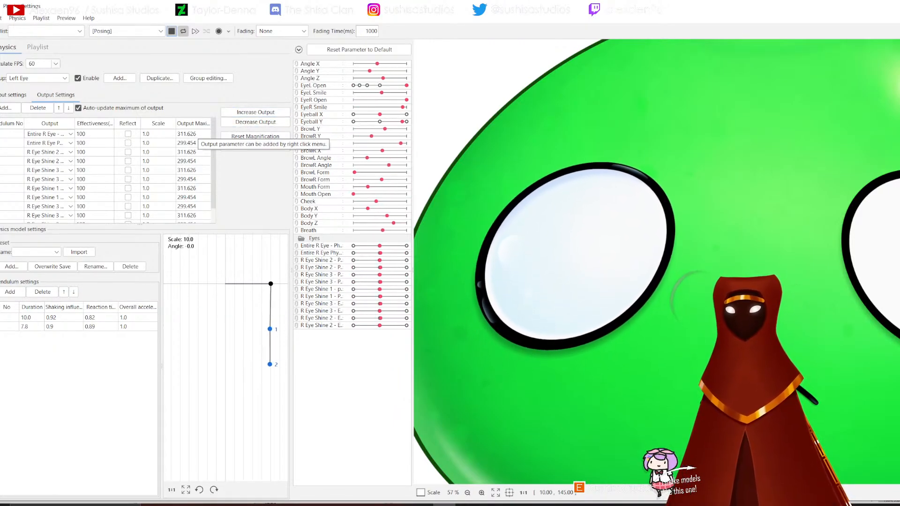
# Step: Try decreasing the Left Eye group's outputs, undo the change, and reset their magnification to 1.0
pyautogui.scroll(-2, 198, 135)
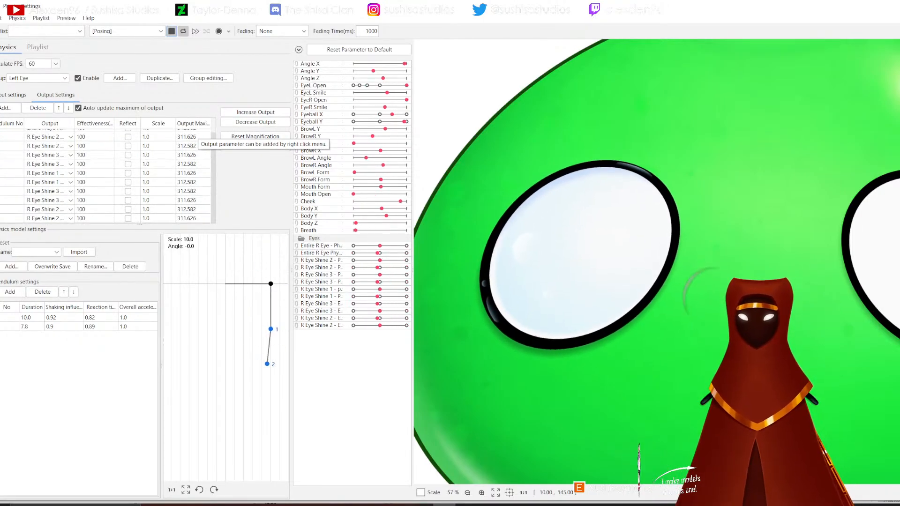
pyautogui.click(255, 122)
pyautogui.click(486, 267)
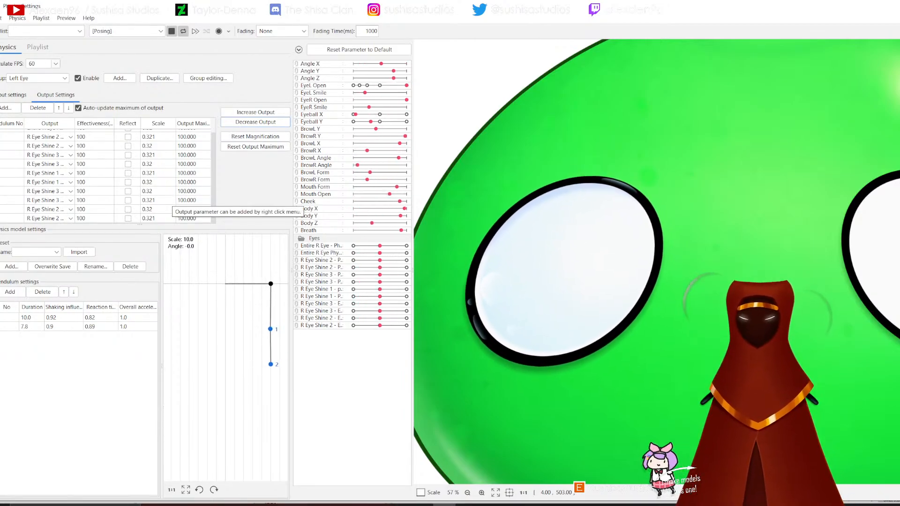
pyautogui.hotkey('ctrl', 'z')
pyautogui.scroll(1, 106, 178)
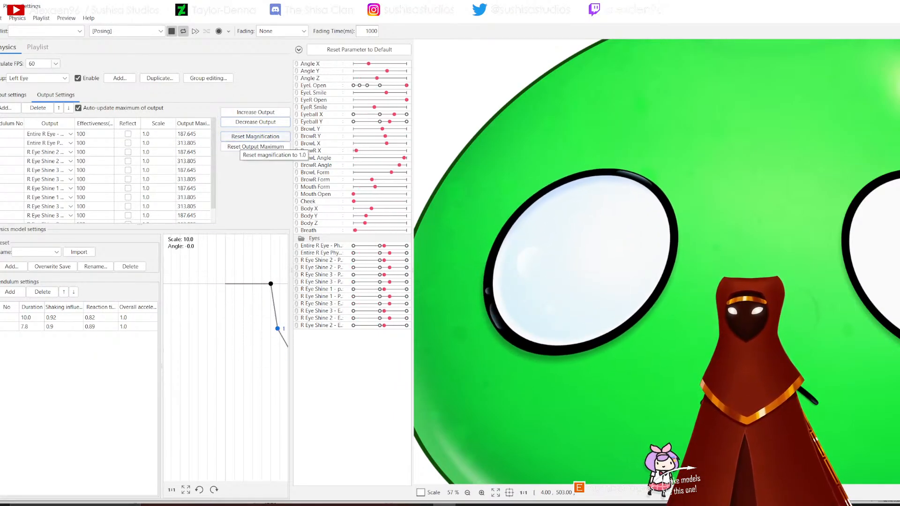
pyautogui.click(247, 136)
pyautogui.press('Return')
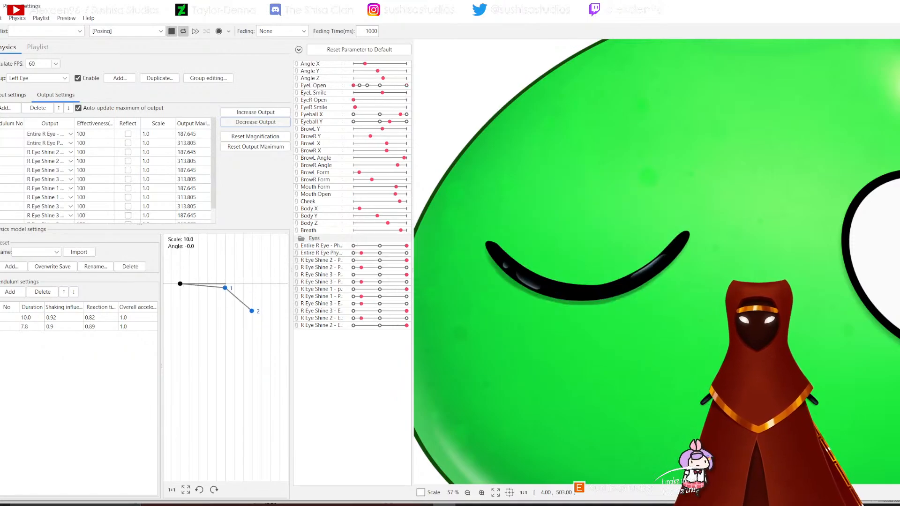
# Step: Turn on Reflect for the two R Eye Shine 2 - Eyeball XY Physics outputs at the end of the output list
pyautogui.scroll(-3, 108, 174)
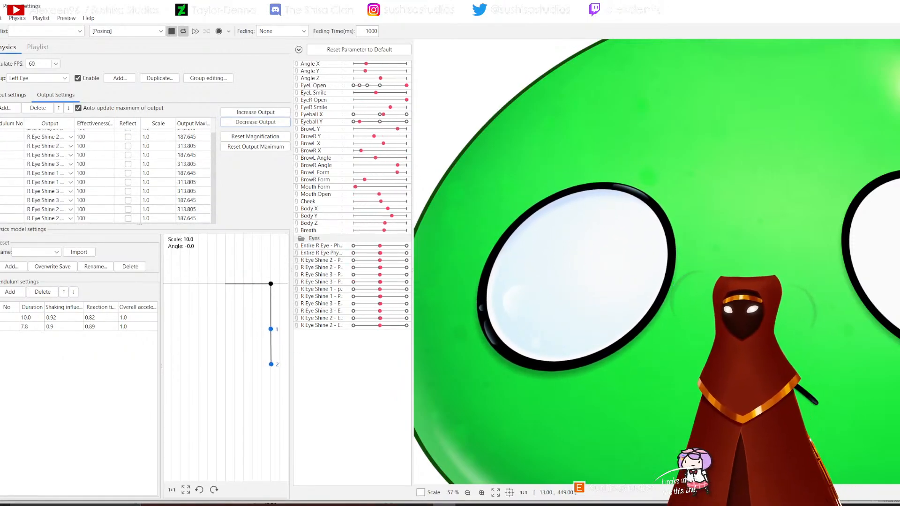
pyautogui.click(128, 209)
pyautogui.click(128, 218)
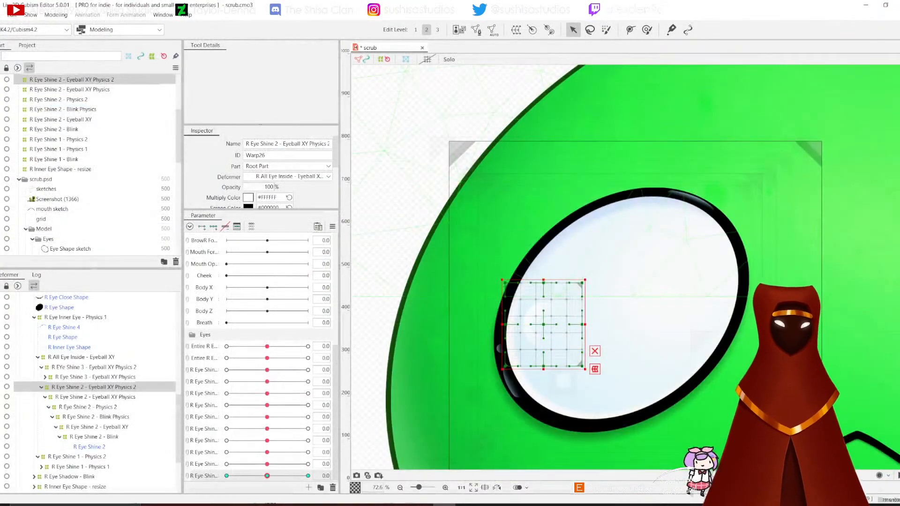
# Step: Create a warp deformer named "R Eyelid Shine 1 - Physics 1" in Root Part as the parent of R Eyelid Shine 1
pyautogui.click(508, 370)
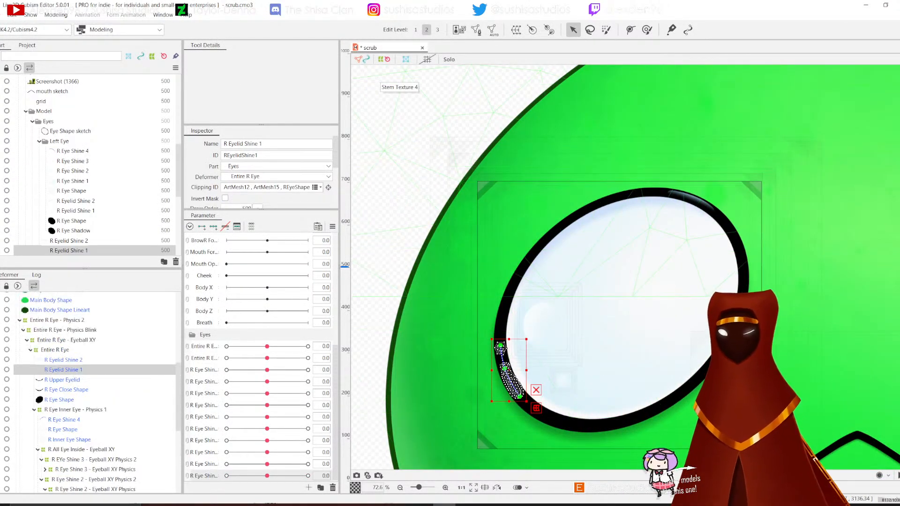
pyautogui.click(516, 30)
pyautogui.click(476, 186)
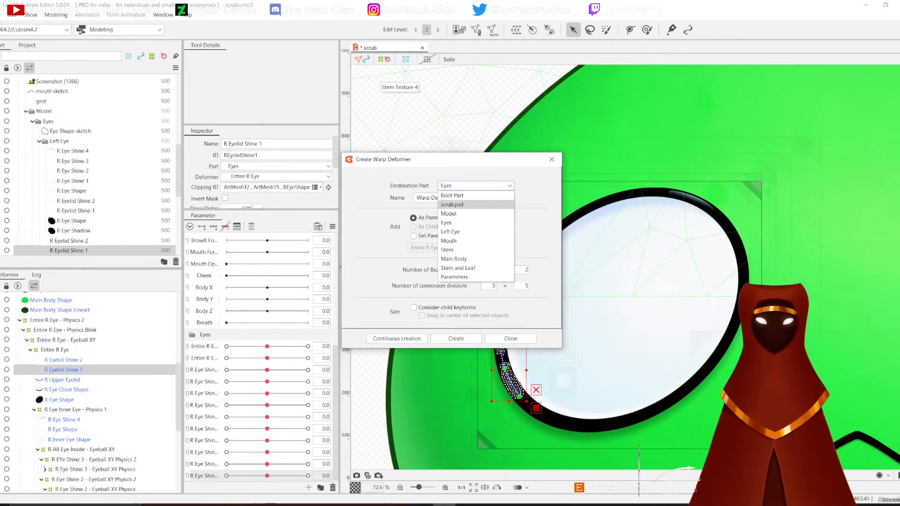
pyautogui.click(461, 196)
pyautogui.click(457, 198)
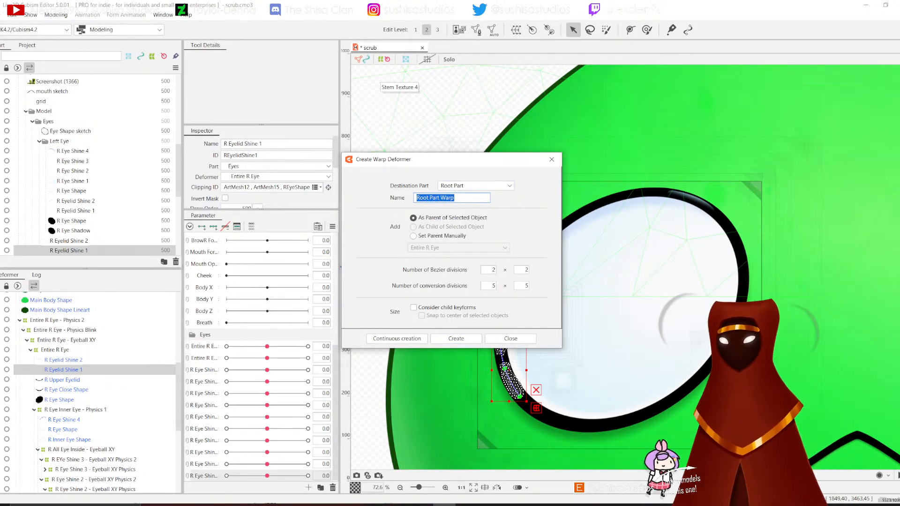
pyautogui.write('R Eyelid Shine 1')
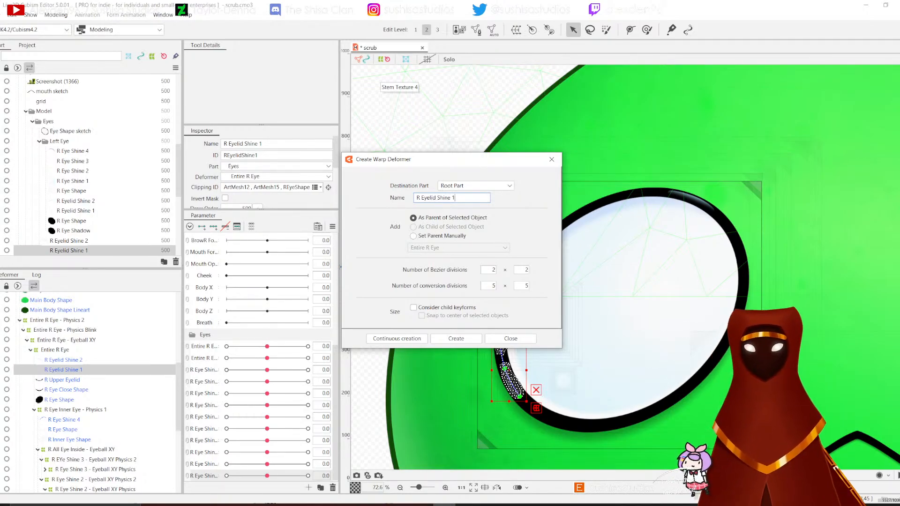
pyautogui.write(' - Physics')
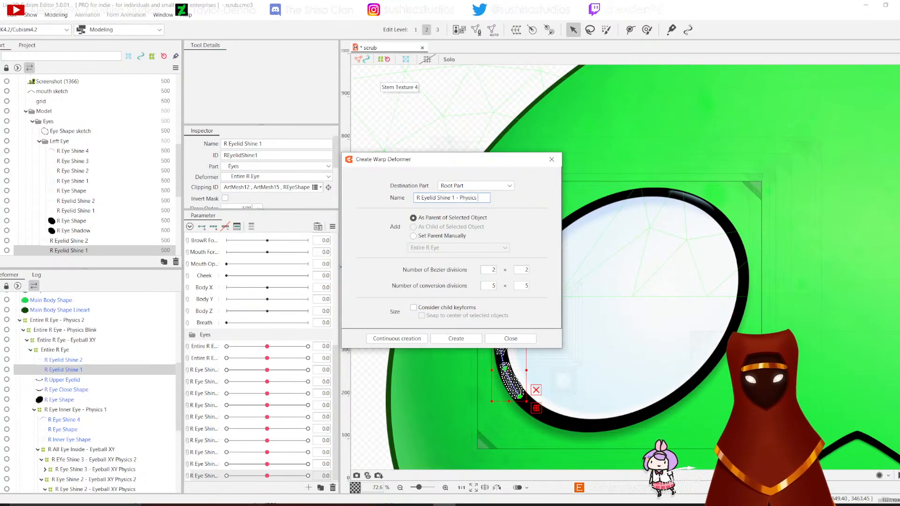
pyautogui.write(' 1')
pyautogui.press('Return')
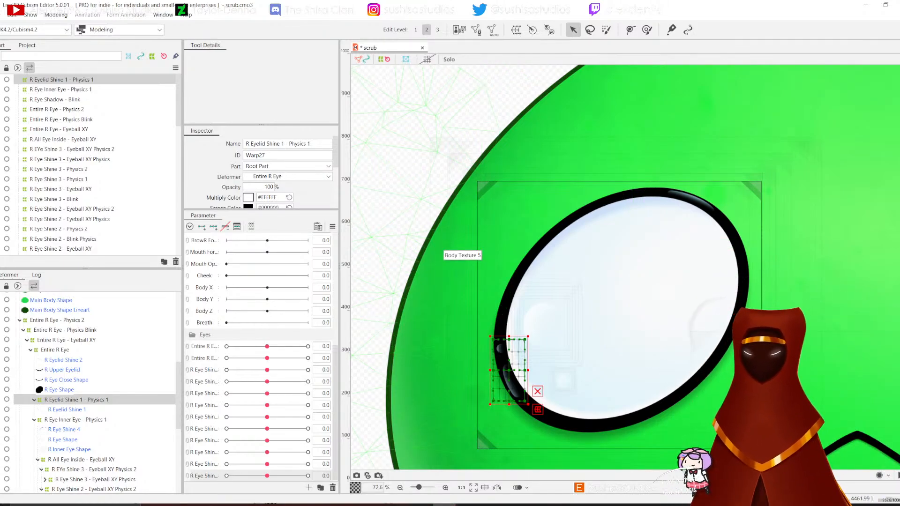
# Step: Create a parameter named "R Eyelid Shine 1 - Physics 1" with the range -1.0 to 1.0 and default 0.0
pyautogui.click(308, 487)
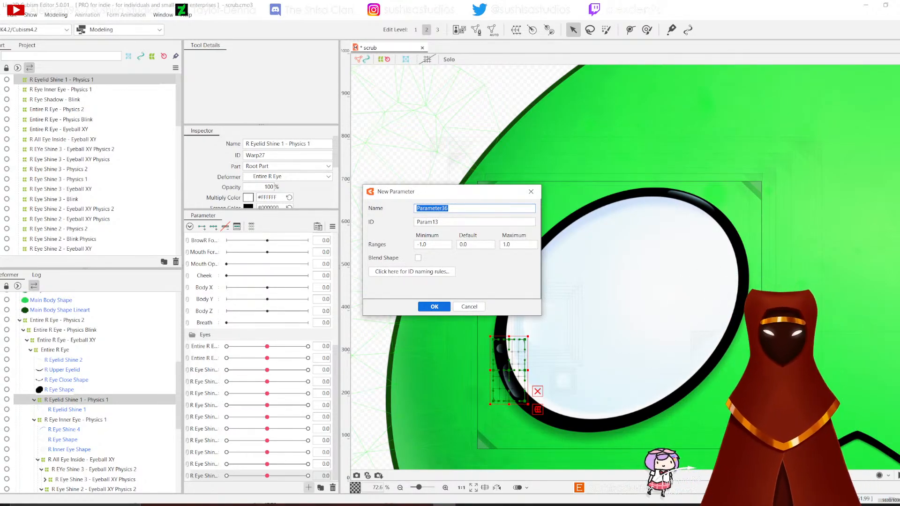
pyautogui.write('R')
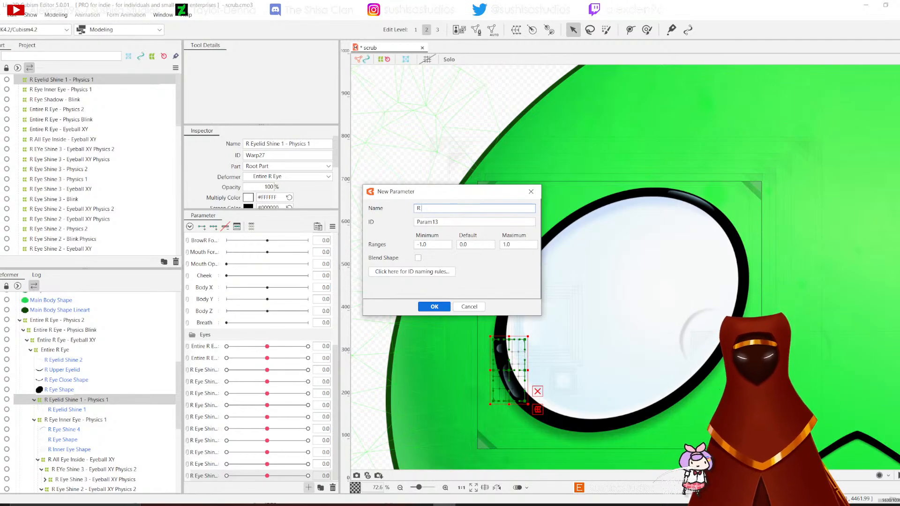
pyautogui.write(' Eyeli')
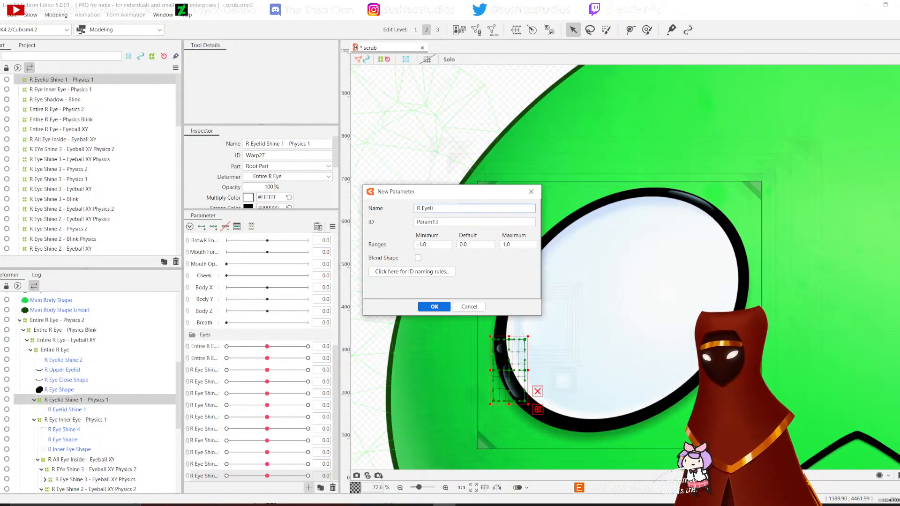
pyautogui.write('d')
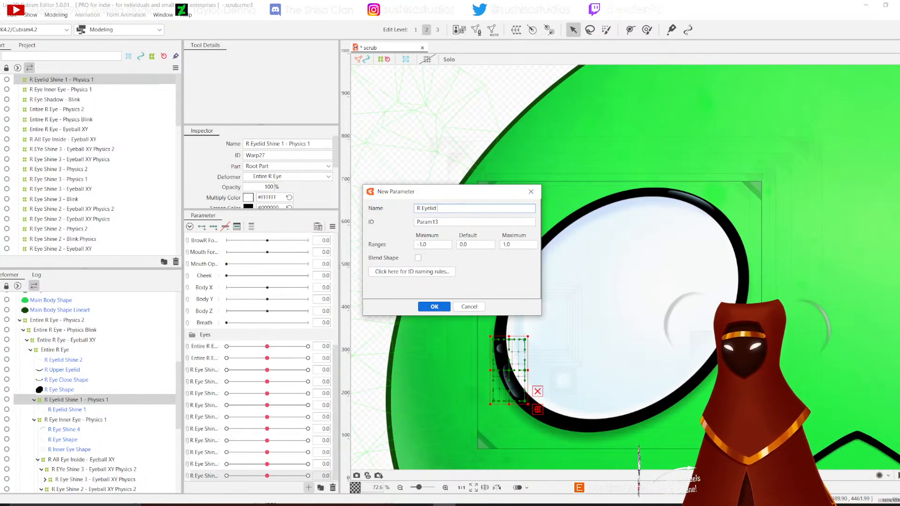
pyautogui.write(' Shine 1 - Physics 1')
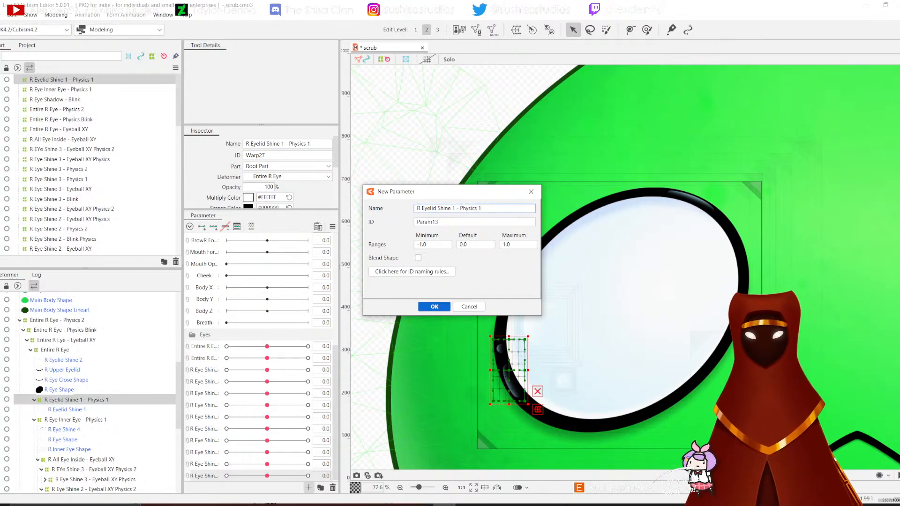
pyautogui.press('Return')
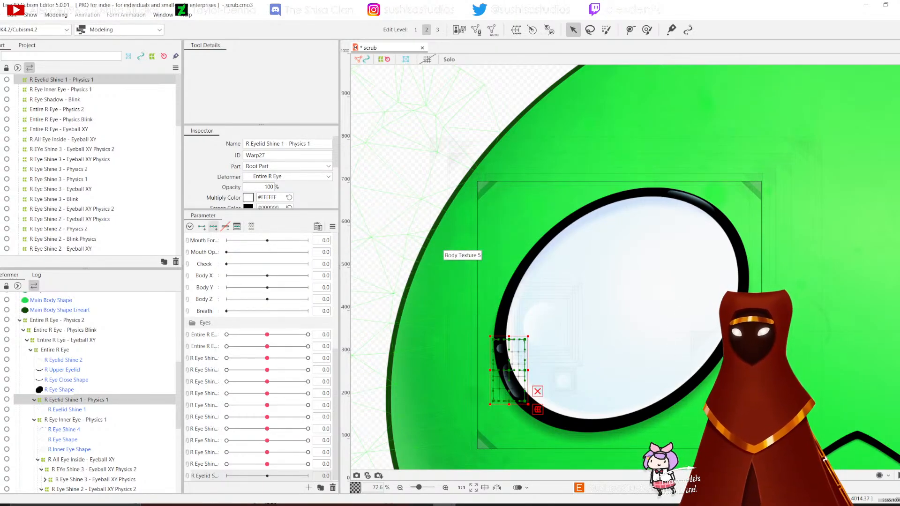
# Step: Add three keys to the new parameter and, at 1.0, curve the R Eyelid Shine 1 - Physics 1 deformer's top and bottom inward and sides outward
pyautogui.click(308, 475)
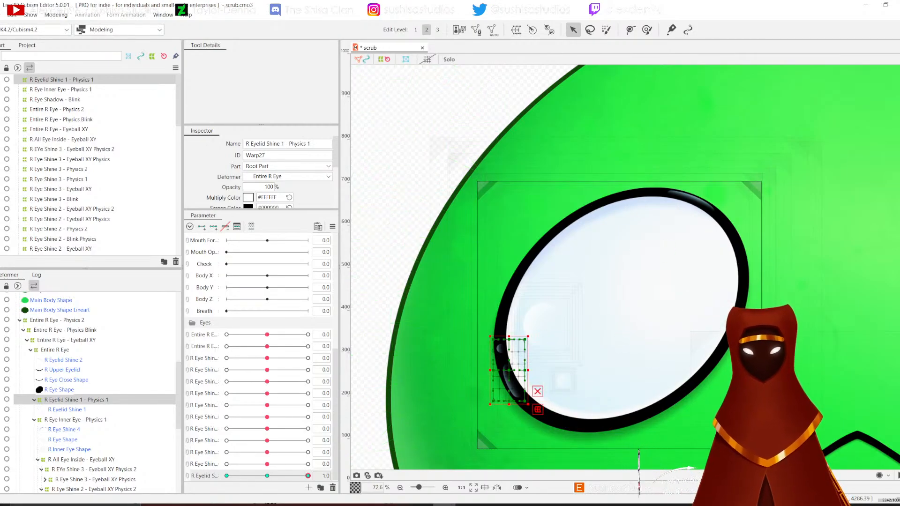
pyautogui.scroll(2, 509, 368)
pyautogui.moveTo(508, 312); pyautogui.dragTo(506, 318)
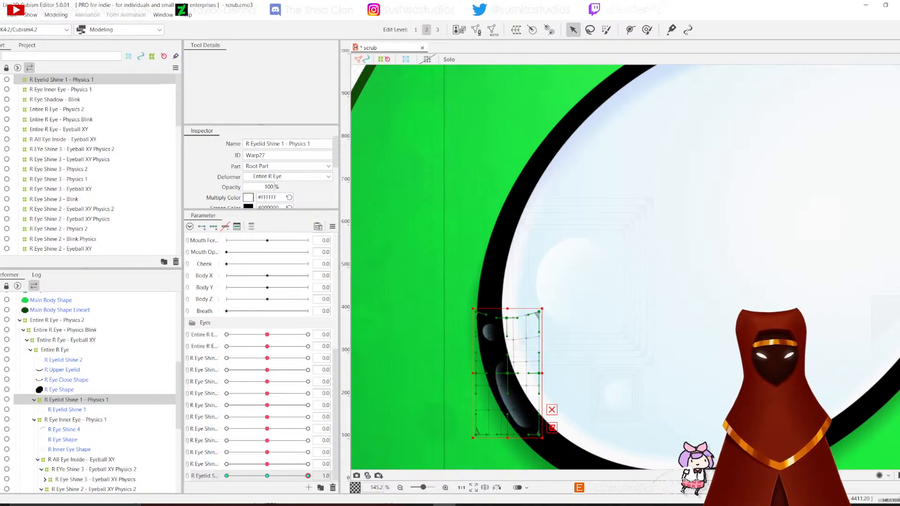
pyautogui.moveTo(507, 435); pyautogui.dragTo(506, 429)
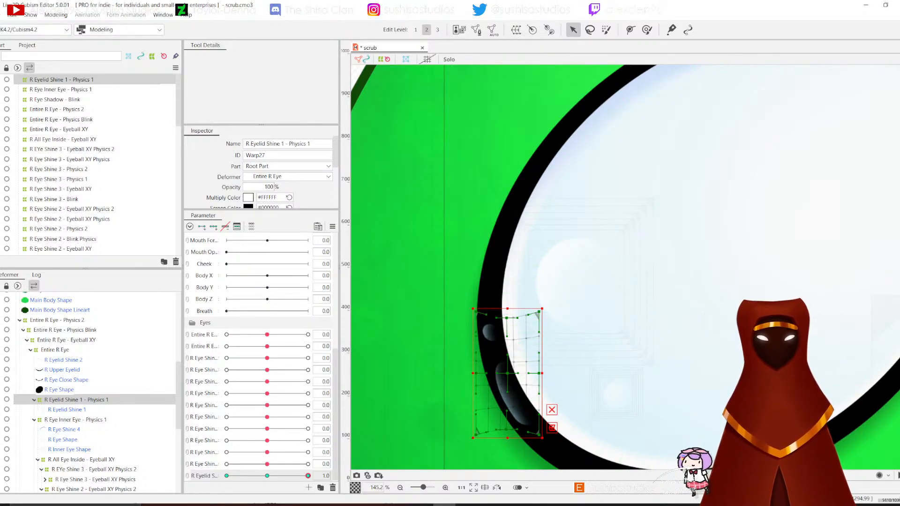
pyautogui.moveTo(475, 374); pyautogui.dragTo(472, 374)
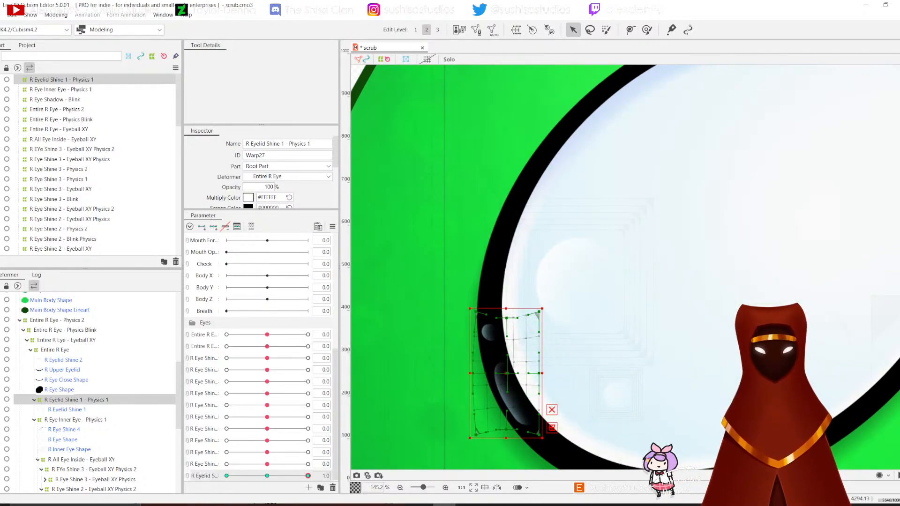
pyautogui.moveTo(539, 374); pyautogui.dragTo(543, 372)
# Step: At parameter value -1.0, bend the R Eyelid Shine 1 - Physics 1 deformer's sides inward and top and bottom outward, and return the parameter to 0.0
pyautogui.moveTo(307, 475); pyautogui.dragTo(226, 475)
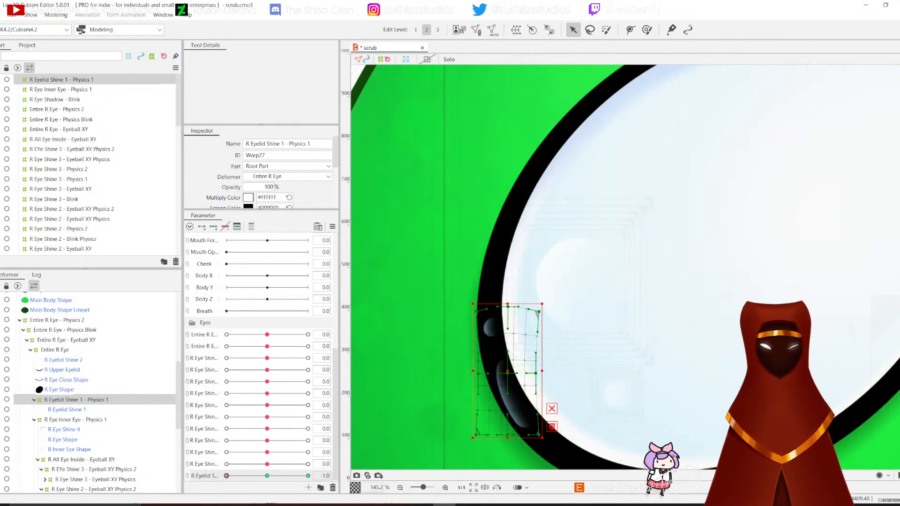
pyautogui.moveTo(507, 438); pyautogui.dragTo(507, 439)
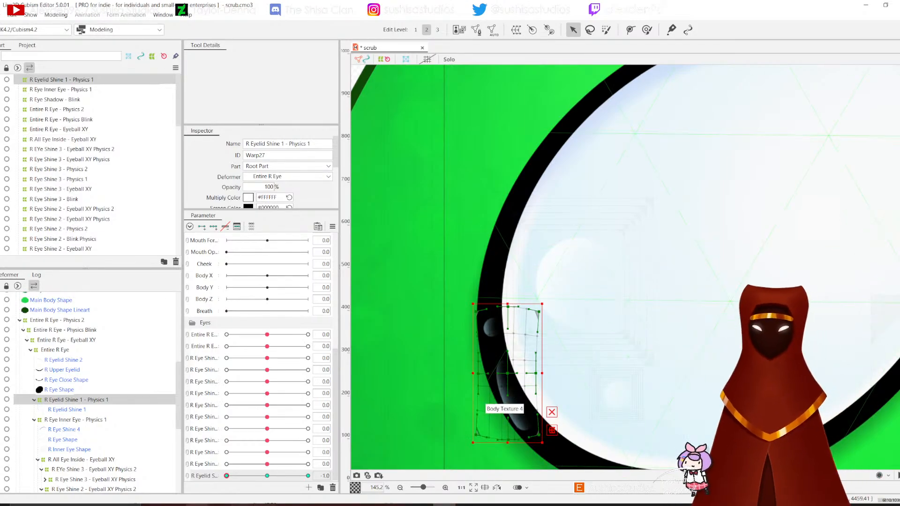
pyautogui.moveTo(226, 475); pyautogui.dragTo(267, 475)
# Step: Save the scrub model file, keeping the R Eyelid Shine 1 - Physics 1 parameter at its default
pyautogui.click(2, 15)
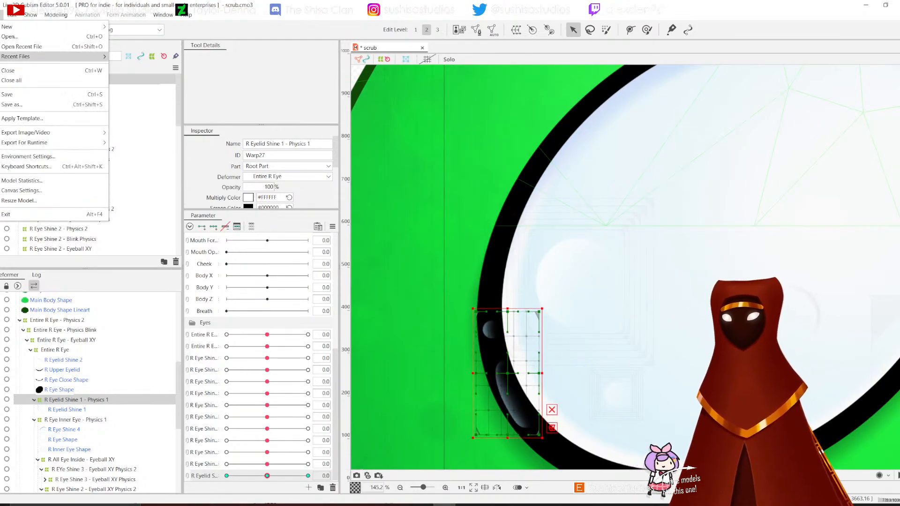
pyautogui.click(10, 94)
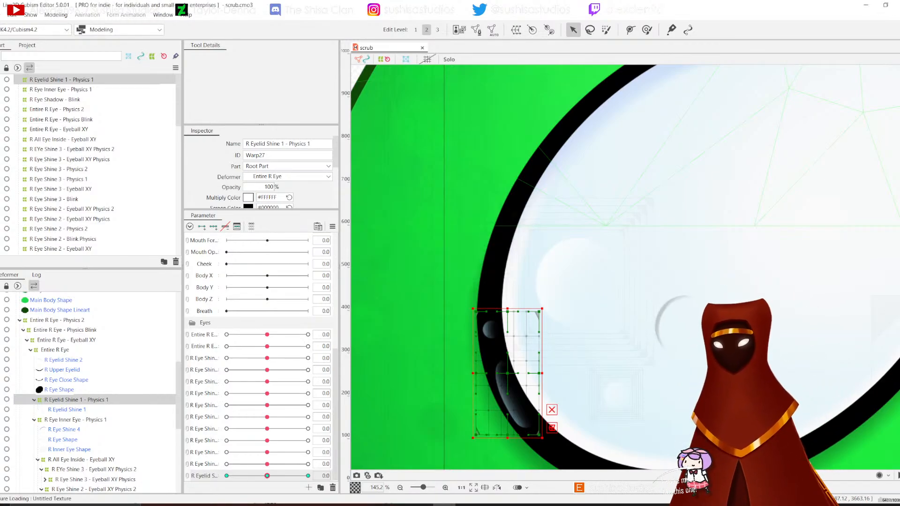
pyautogui.moveTo(267, 475)
pyautogui.mouseDown()
pyautogui.moveTo(227, 476)
pyautogui.moveTo(308, 476)
pyautogui.moveTo(268, 476)
pyautogui.mouseUp()
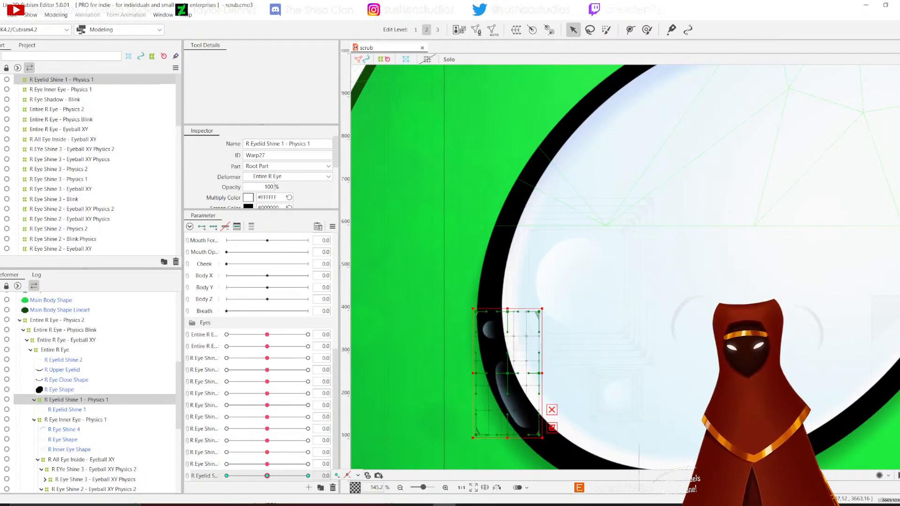
# Step: Create a warp deformer named "R Eyelid Shine 1 - Physics 2" in Root Part as the parent of R Eyelid Shine 1 - Physics 1
pyautogui.click(516, 30)
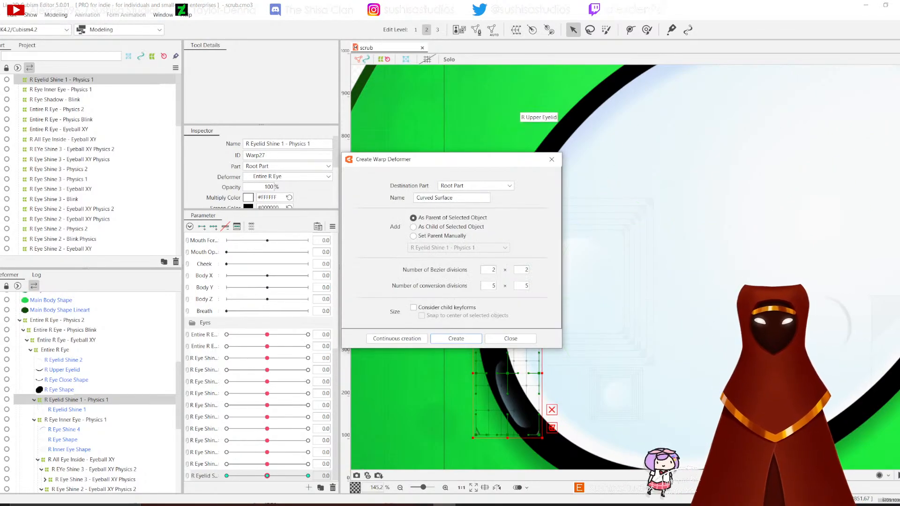
pyautogui.click(476, 185)
pyautogui.click(469, 195)
pyautogui.doubleClick(449, 198)
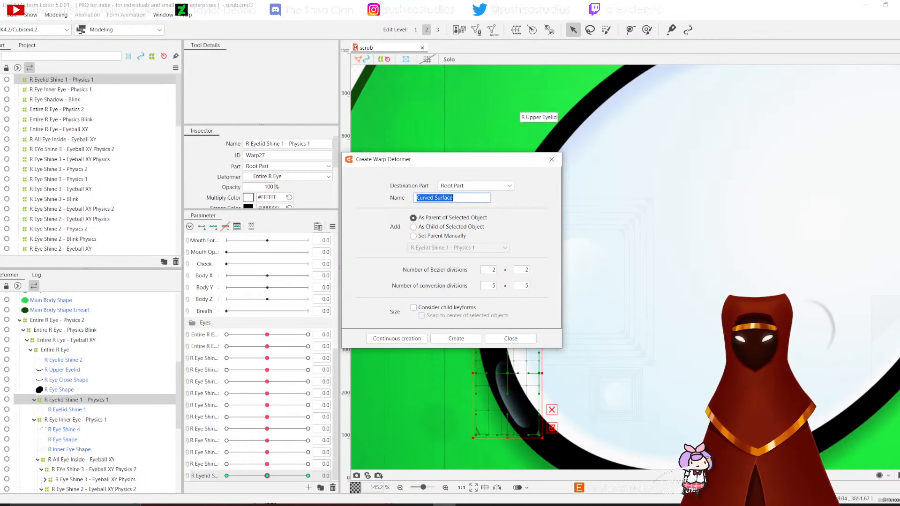
pyautogui.write('R Eyeli')
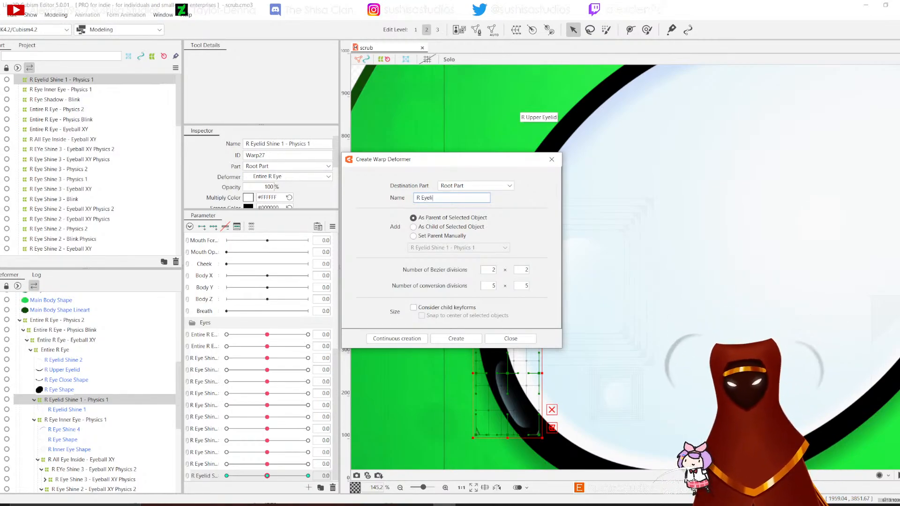
pyautogui.write('d Shine 1 - Physics 2')
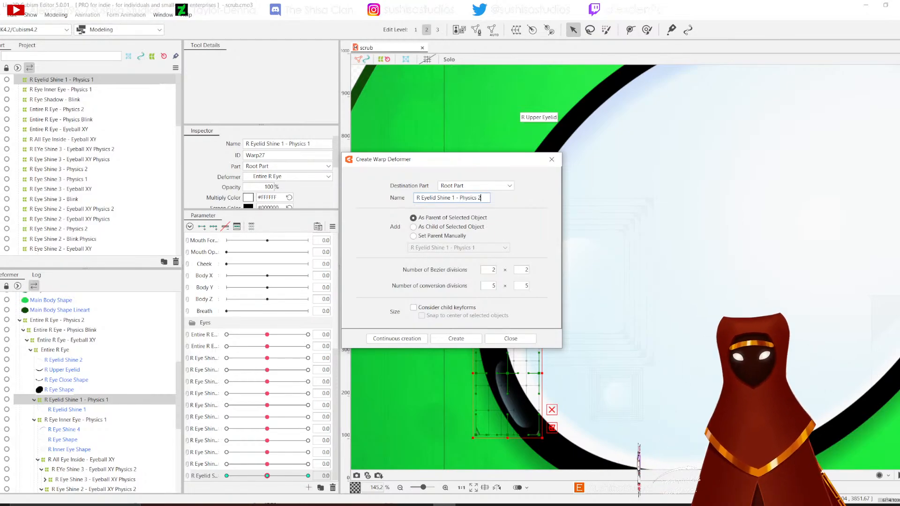
pyautogui.click(456, 338)
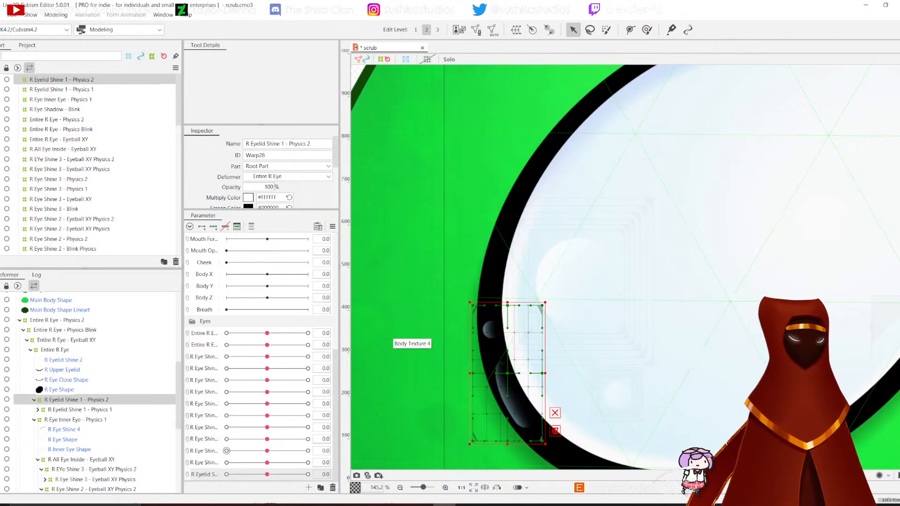
# Step: Create a parameter named "R Eyelid Shine 1 - Physics 2" with the range -1.0 to 1.0 and default 0.0, and add three keys
pyautogui.click(308, 488)
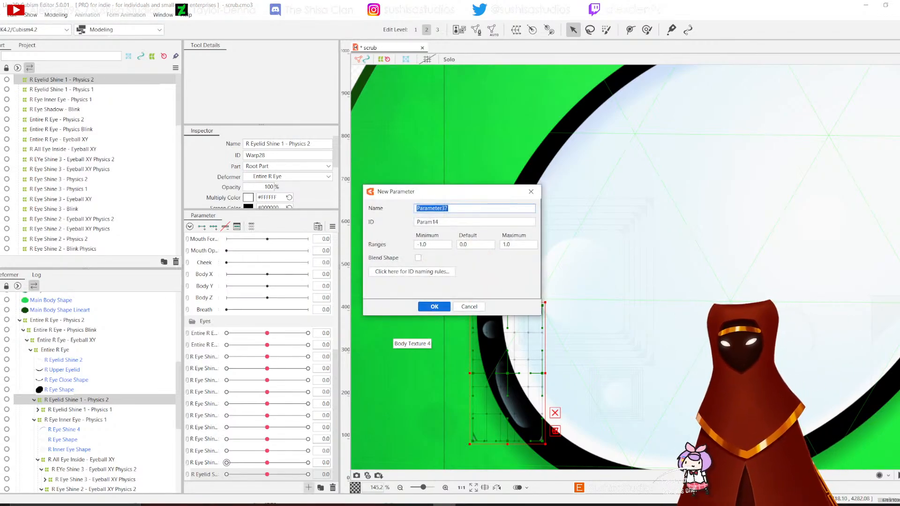
pyautogui.write('R Eyelid Shine 1 - Physics 2')
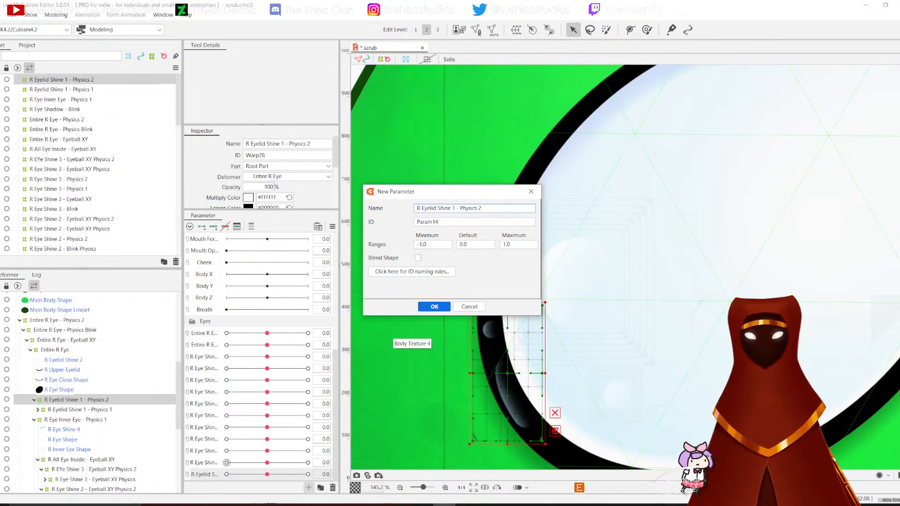
pyautogui.press('Return')
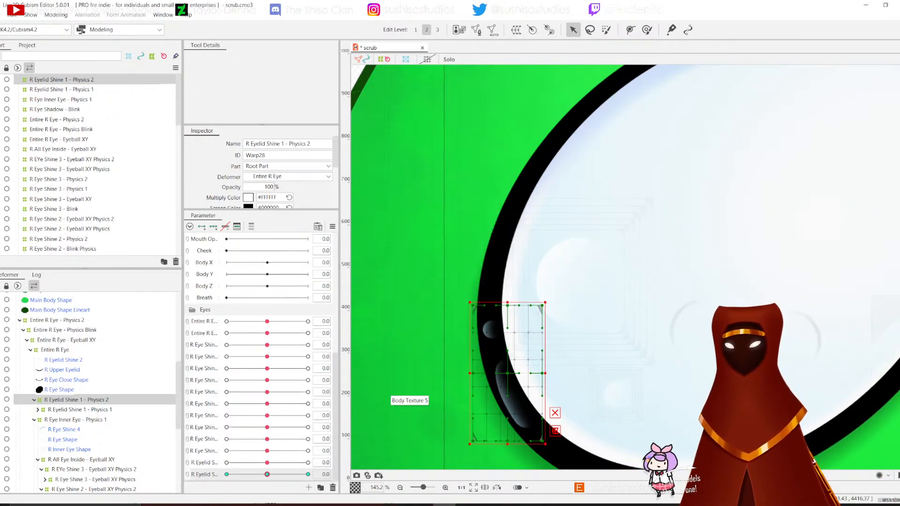
# Step: At parameter value 1.0, curve all four edges of the R Eyelid Shine 1 - Physics 2 deformer inward at their midpoints
pyautogui.click(308, 474)
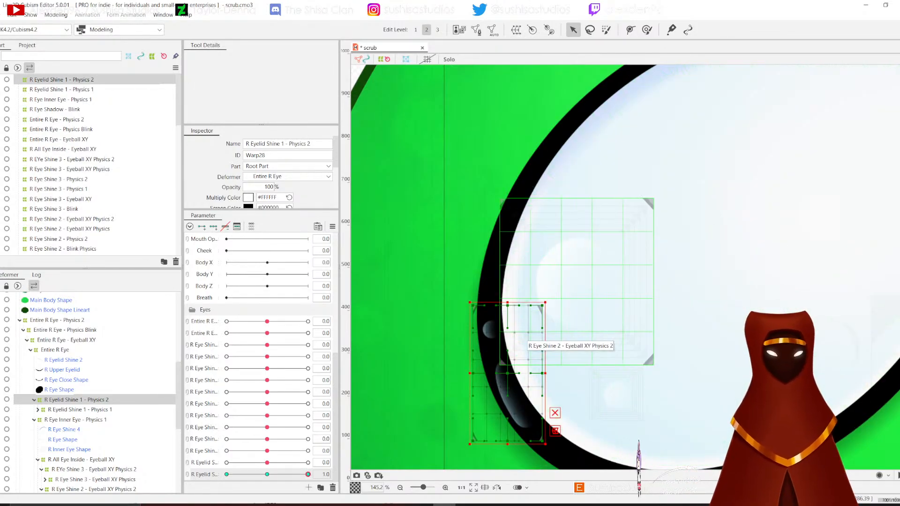
pyautogui.click(308, 474)
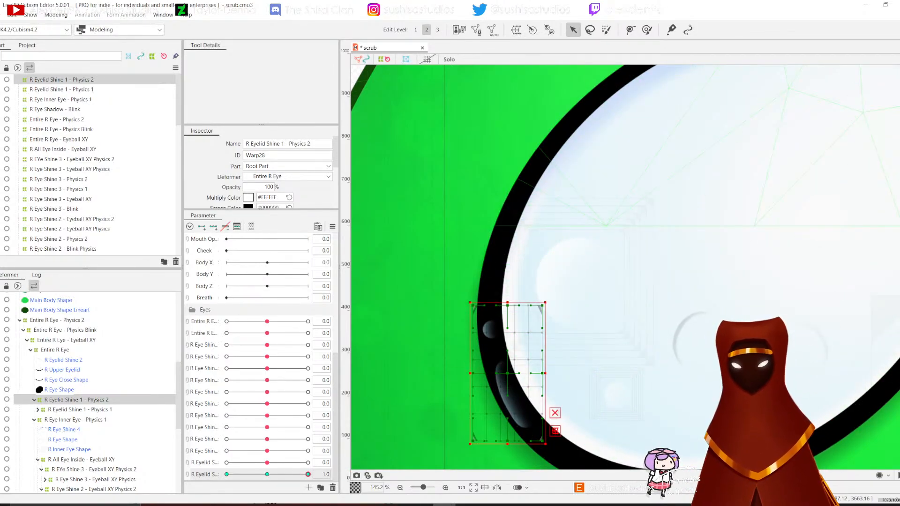
pyautogui.moveTo(507, 305); pyautogui.dragTo(507, 312)
pyautogui.moveTo(473, 373); pyautogui.dragTo(480, 373)
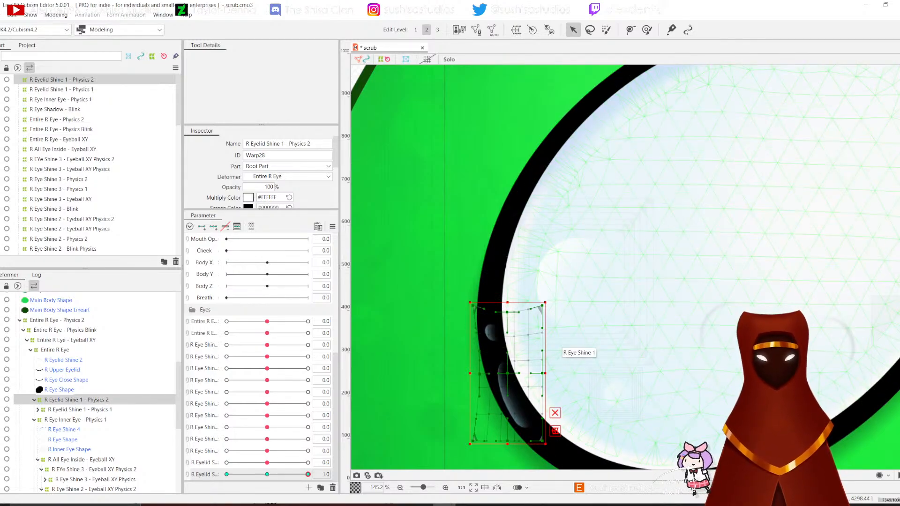
pyautogui.moveTo(543, 373); pyautogui.dragTo(538, 376)
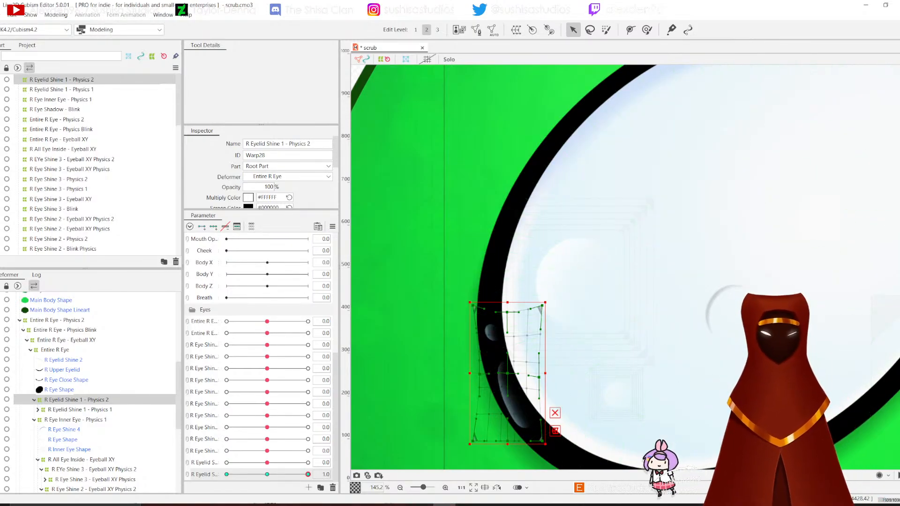
pyautogui.moveTo(507, 441); pyautogui.dragTo(507, 434)
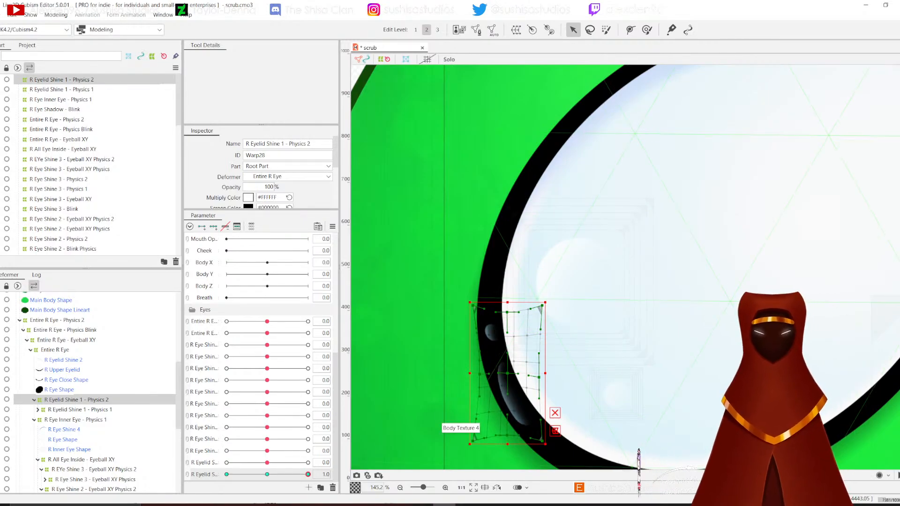
# Step: At parameter value -1.0, bulge all four edges of the R Eyelid Shine 1 - Physics 2 deformer outward, and return the parameter to 0.0
pyautogui.moveTo(308, 474); pyautogui.dragTo(227, 474)
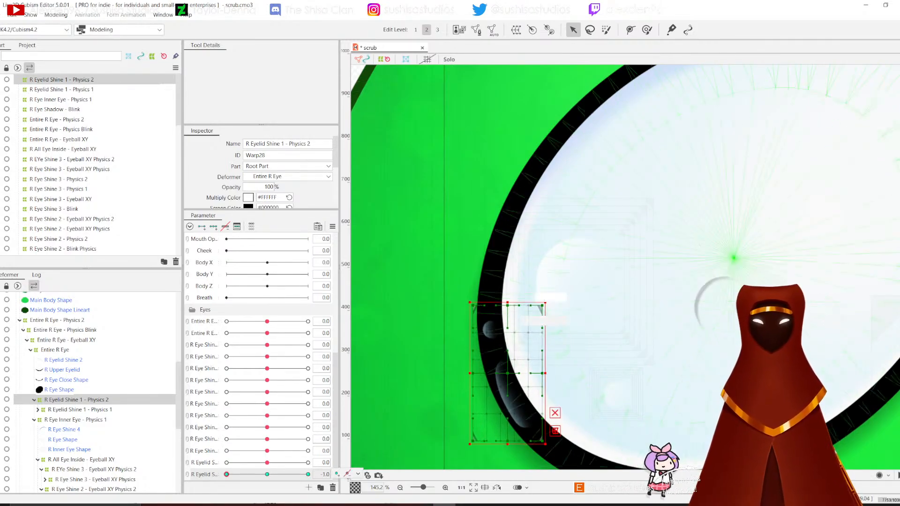
pyautogui.moveTo(507, 306); pyautogui.dragTo(507, 299)
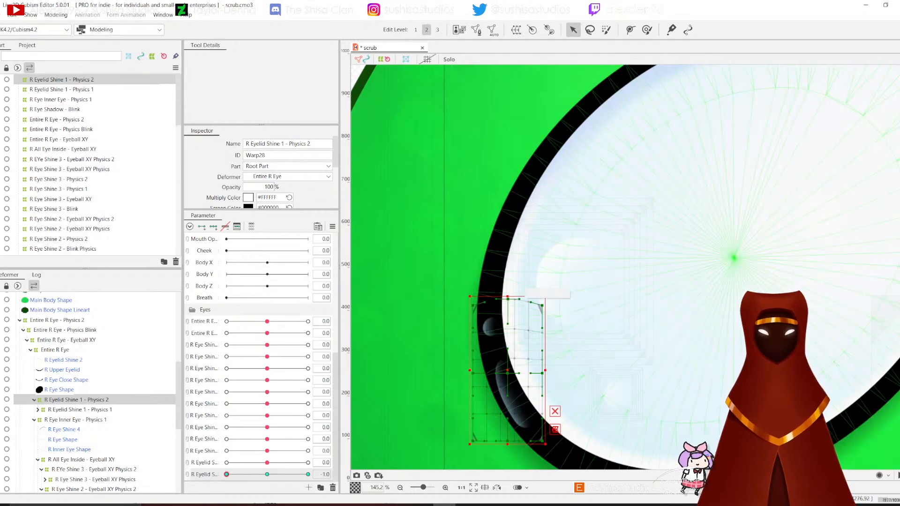
pyautogui.moveTo(472, 374); pyautogui.dragTo(470, 375)
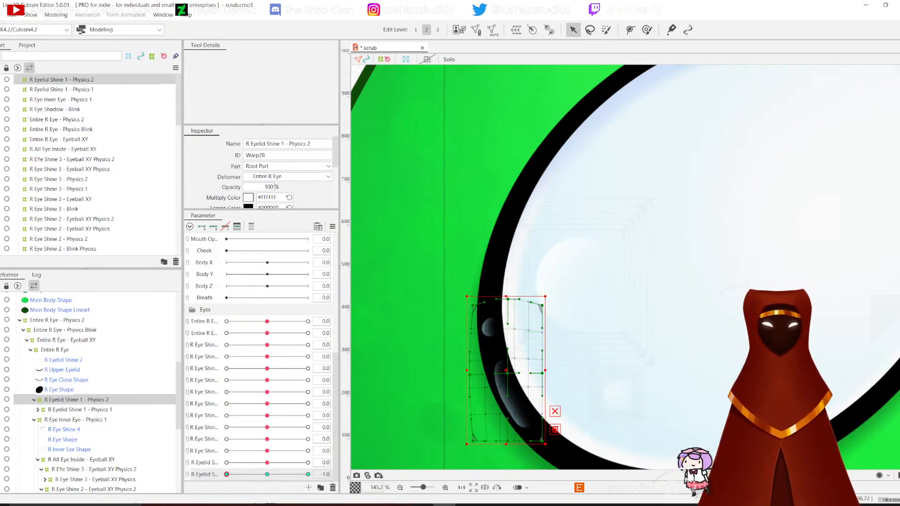
pyautogui.moveTo(542, 373); pyautogui.dragTo(544, 372)
pyautogui.moveTo(507, 440); pyautogui.dragTo(506, 446)
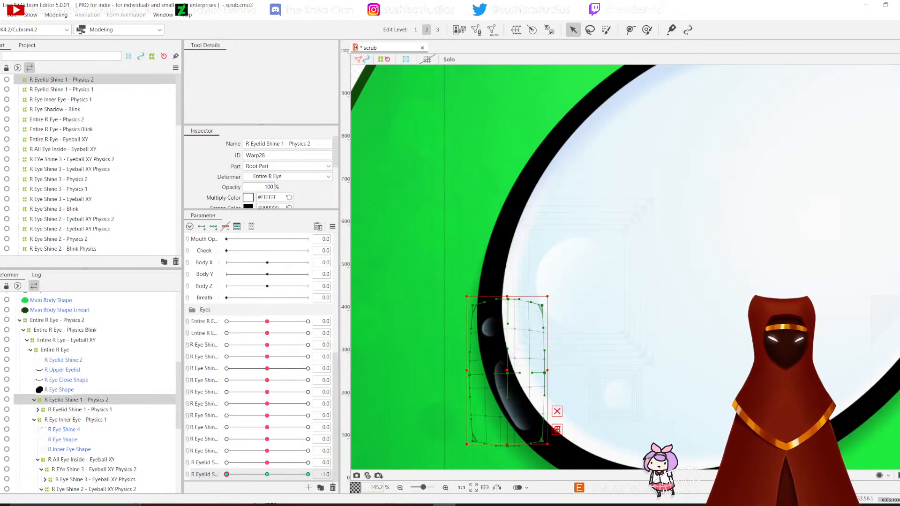
pyautogui.moveTo(469, 375); pyautogui.dragTo(468, 374)
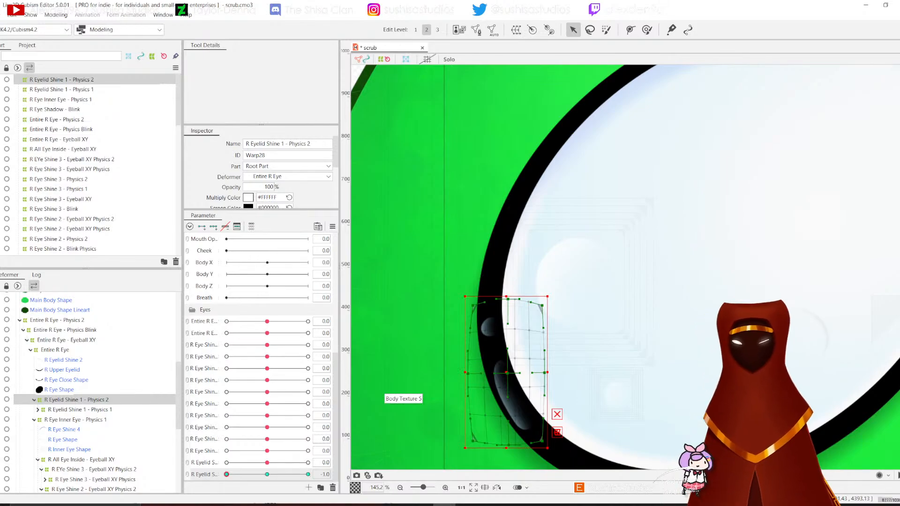
pyautogui.moveTo(226, 474); pyautogui.dragTo(267, 474)
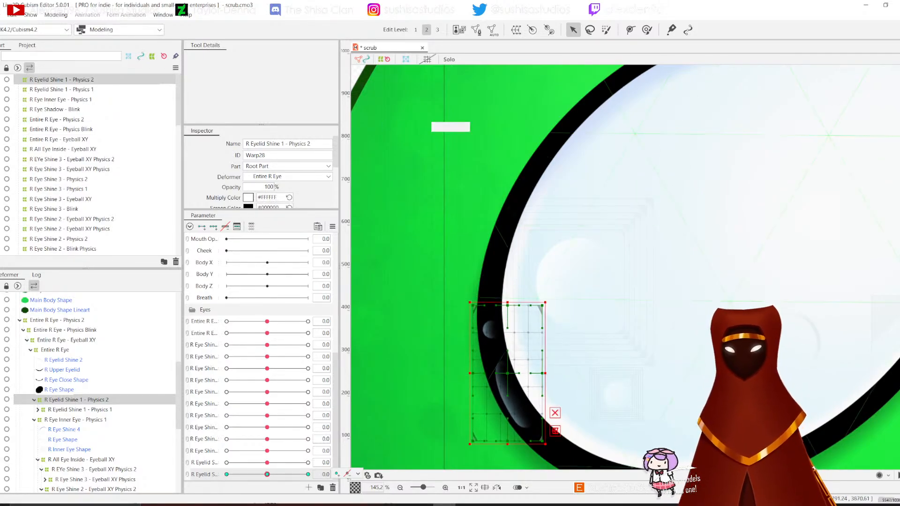
# Step: Create a warp deformer named "R Eyelid Shine 2 - Physics 1" in Root Part as the parent of R Eyelid Shine 2
pyautogui.moveTo(680, 216); pyautogui.dragTo(479, 342)
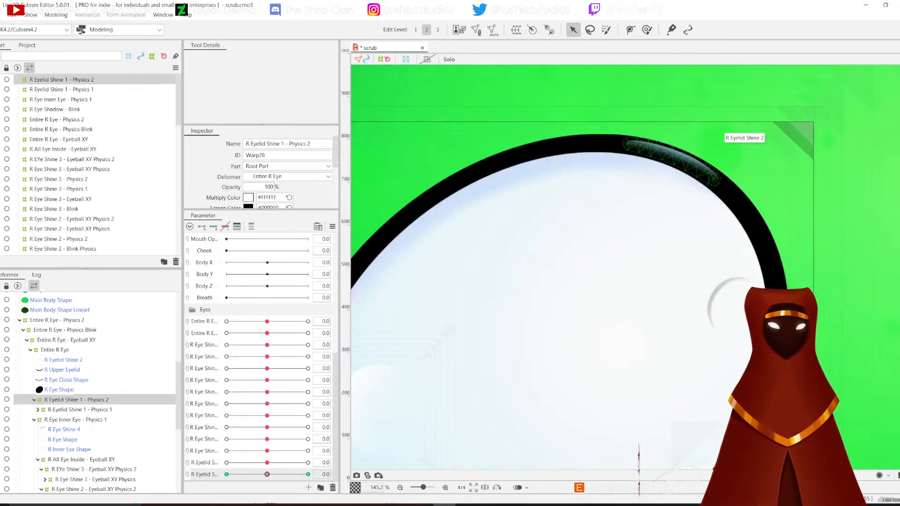
pyautogui.click(670, 157)
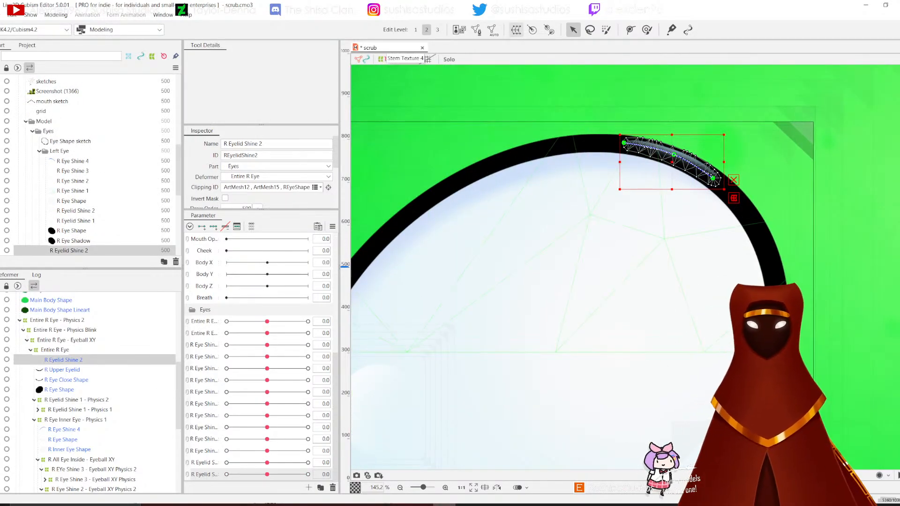
pyautogui.click(516, 30)
pyautogui.click(475, 186)
pyautogui.click(459, 195)
pyautogui.click(459, 197)
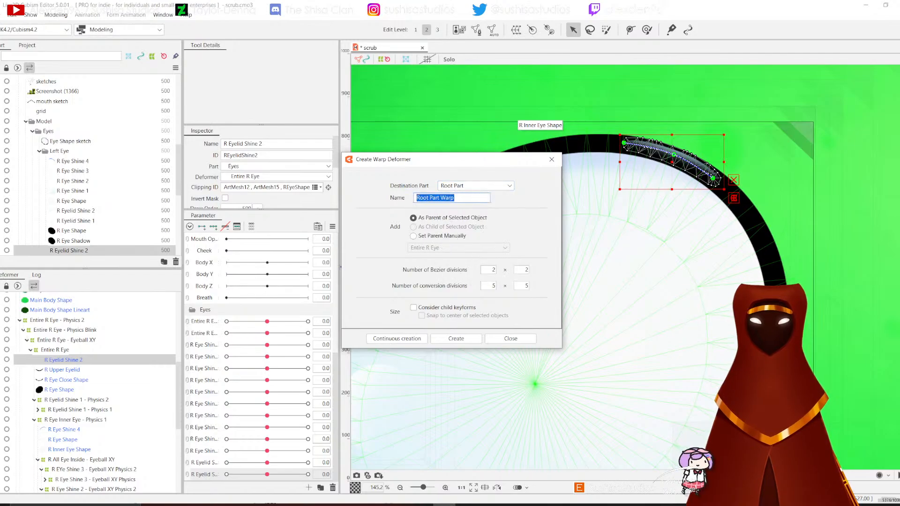
pyautogui.write('R Eye')
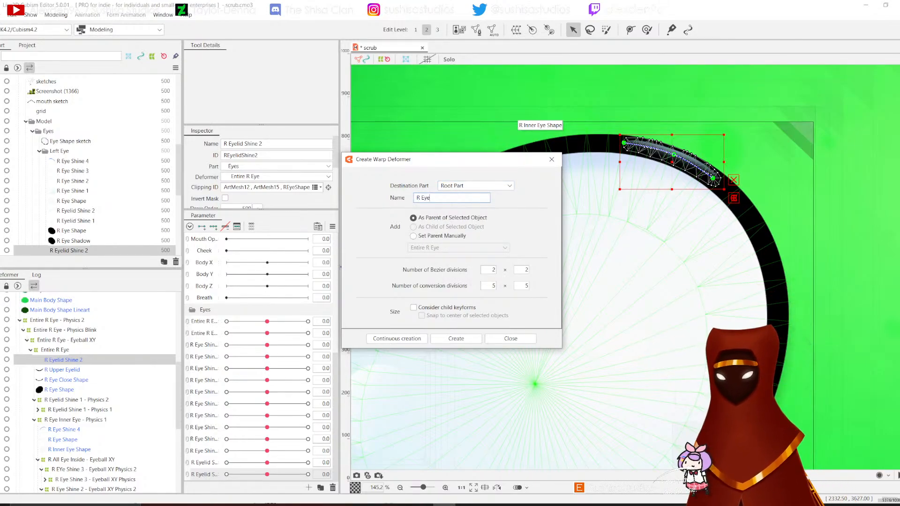
pyautogui.write('lid Shine 2')
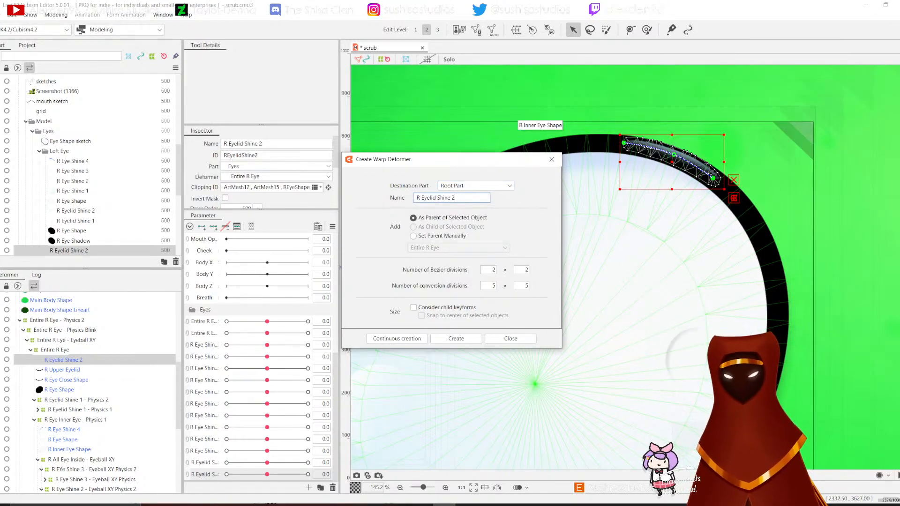
pyautogui.write(' - Physics 1')
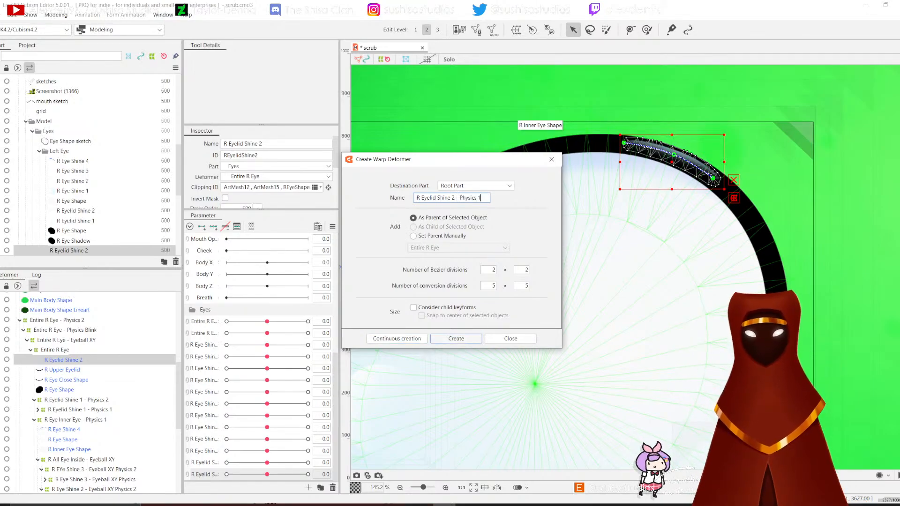
pyautogui.click(455, 338)
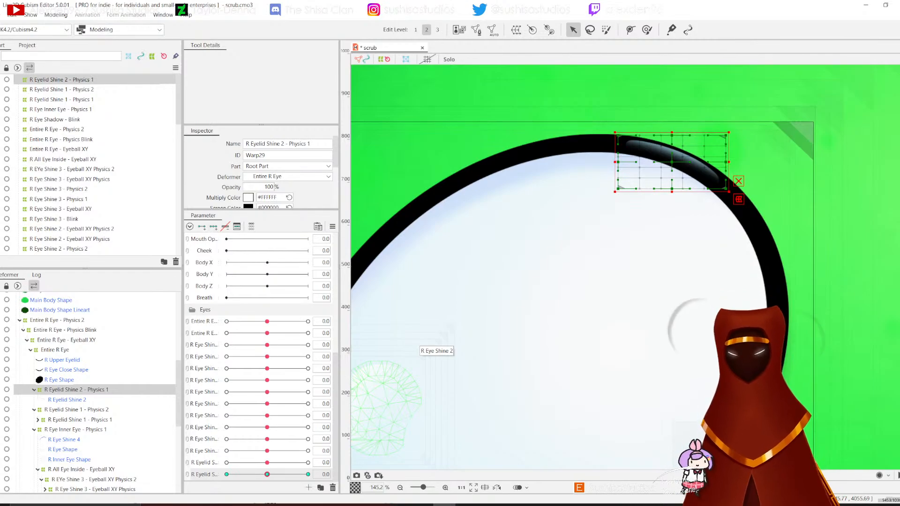
# Step: Create a parameter named "R Eyelid Shine 2 - Physics 1" with the range -1.0 to 1.0 and default 0.0, and add three keys
pyautogui.click(309, 487)
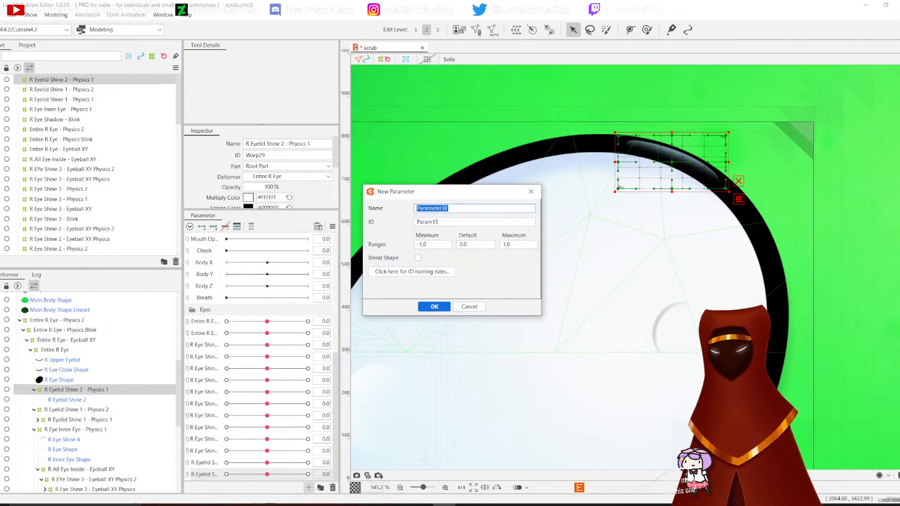
pyautogui.write('R Eyelid')
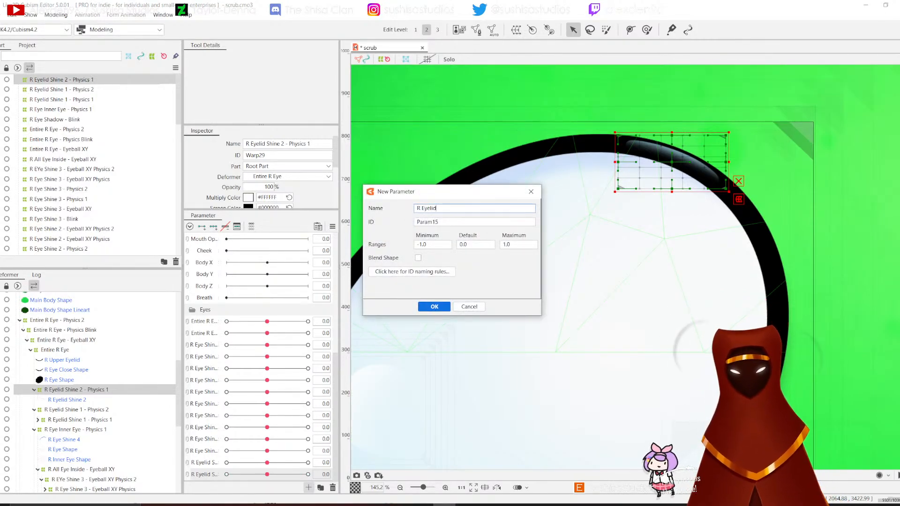
pyautogui.write(' Shine 2 - Physics 1')
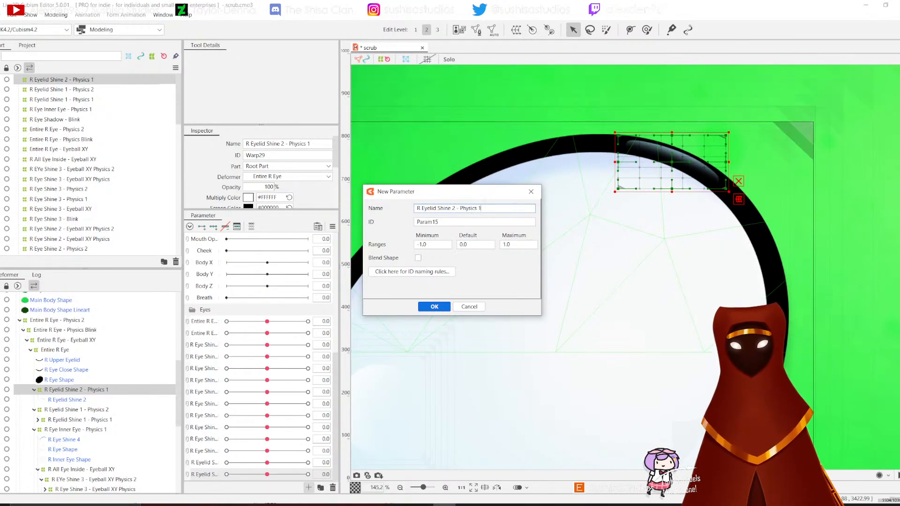
pyautogui.click(434, 306)
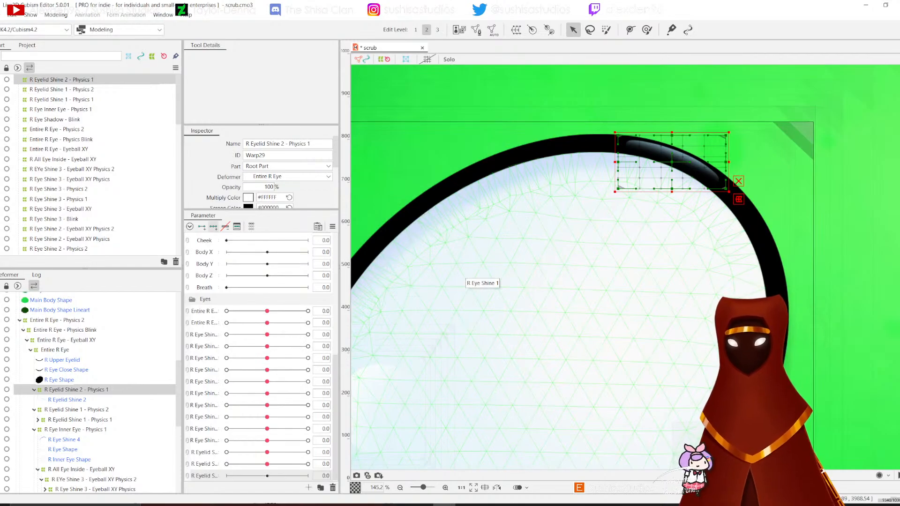
# Step: At parameter value 1.0, pull the R Eyelid Shine 2 - Physics 1 deformer's side edges inward and its upper and lower edges outward at their midpoints
pyautogui.click(308, 476)
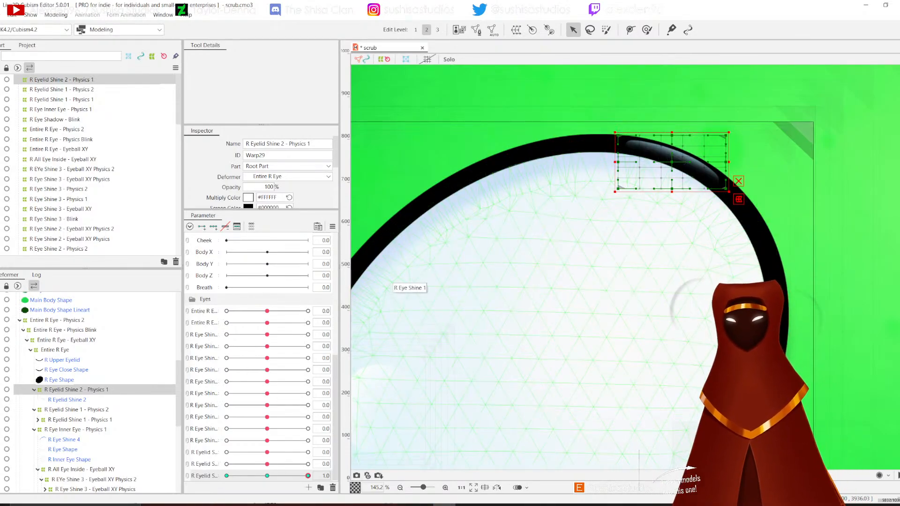
pyautogui.moveTo(617, 162); pyautogui.dragTo(625, 162)
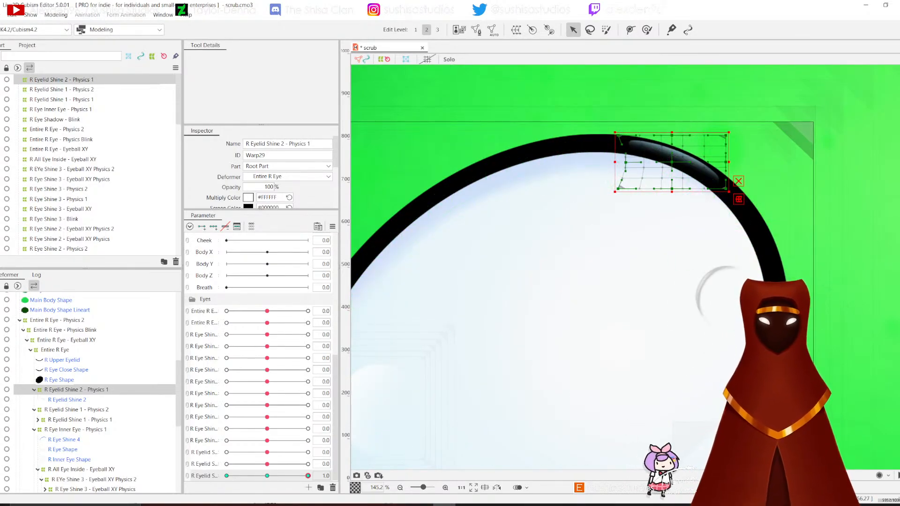
pyautogui.moveTo(725, 163); pyautogui.dragTo(721, 163)
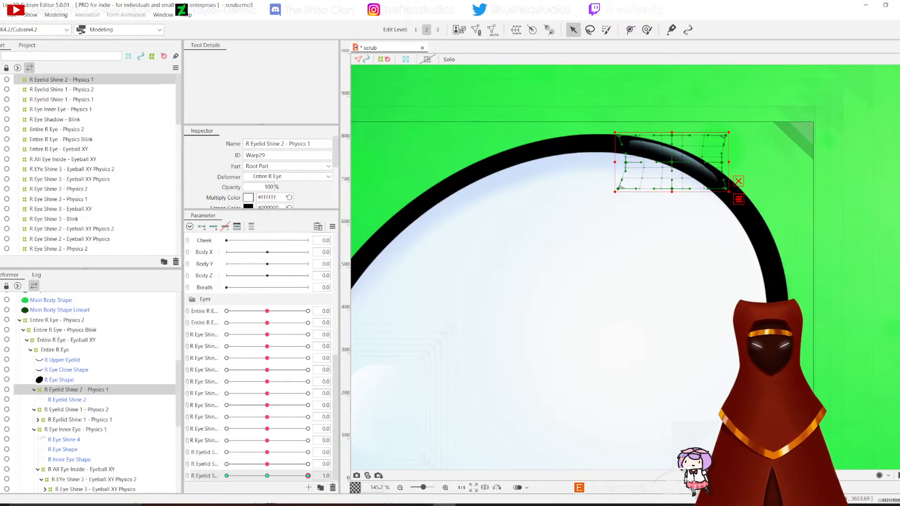
pyautogui.moveTo(672, 136); pyautogui.dragTo(671, 132)
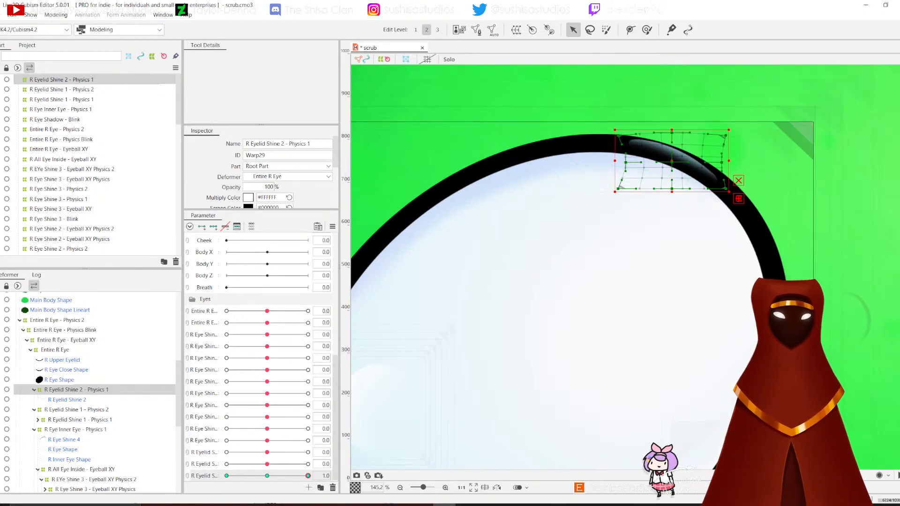
pyautogui.moveTo(671, 188); pyautogui.dragTo(671, 191)
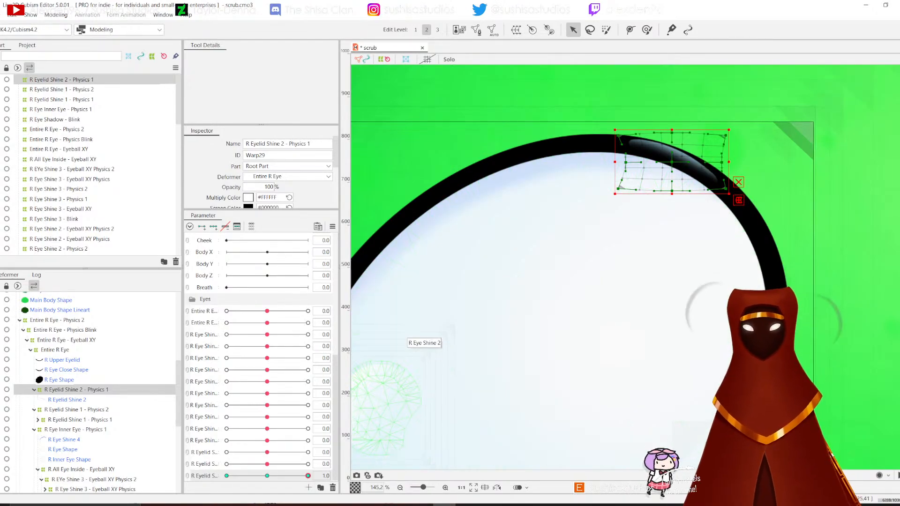
# Step: At parameter value -1.0, bulge the R Eyelid Shine 2 - Physics 1 deformer's edges outward, compare with the 1.0 shape, and return the parameter to 0.0
pyautogui.moveTo(307, 476); pyautogui.dragTo(226, 476)
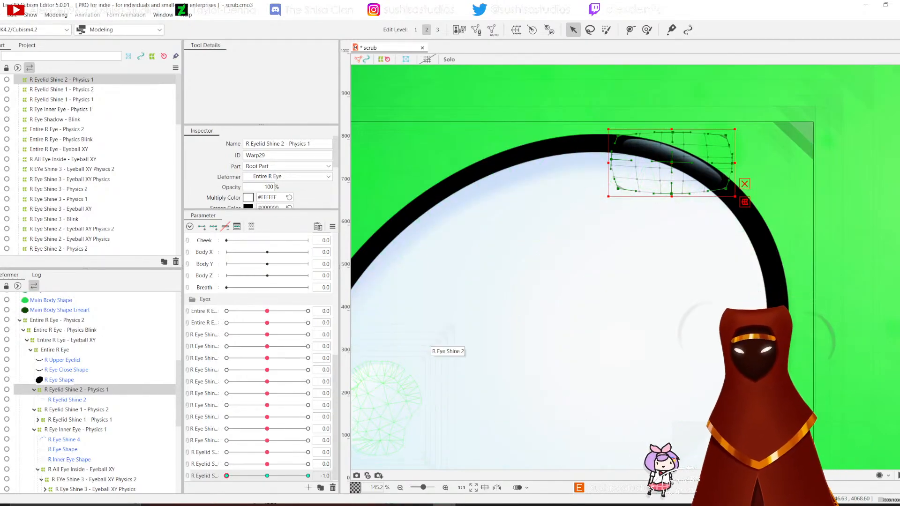
pyautogui.moveTo(226, 476); pyautogui.dragTo(308, 476)
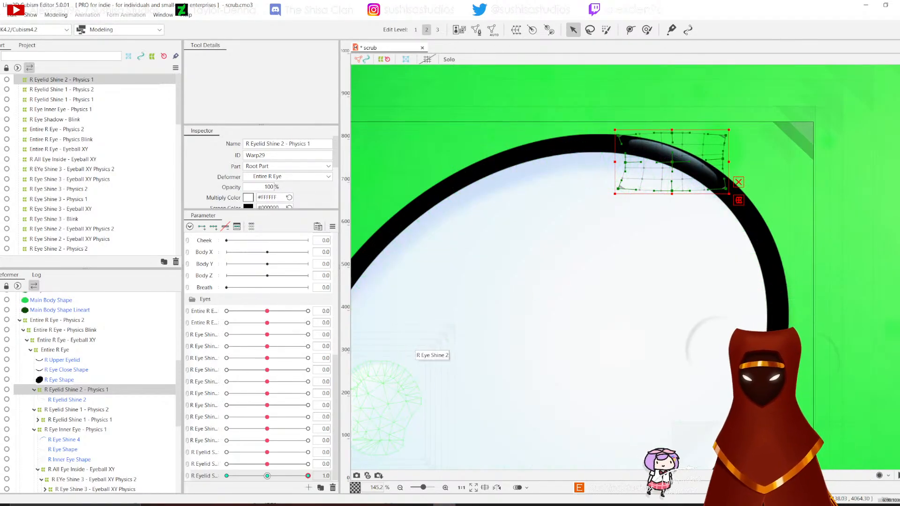
pyautogui.click(267, 476)
# Step: Create a warp deformer named "R Eyelid Shine 2 - Physics 2" in Root Part as the parent of R Eyelid Shine 2 - Physics 1
pyautogui.click(515, 29)
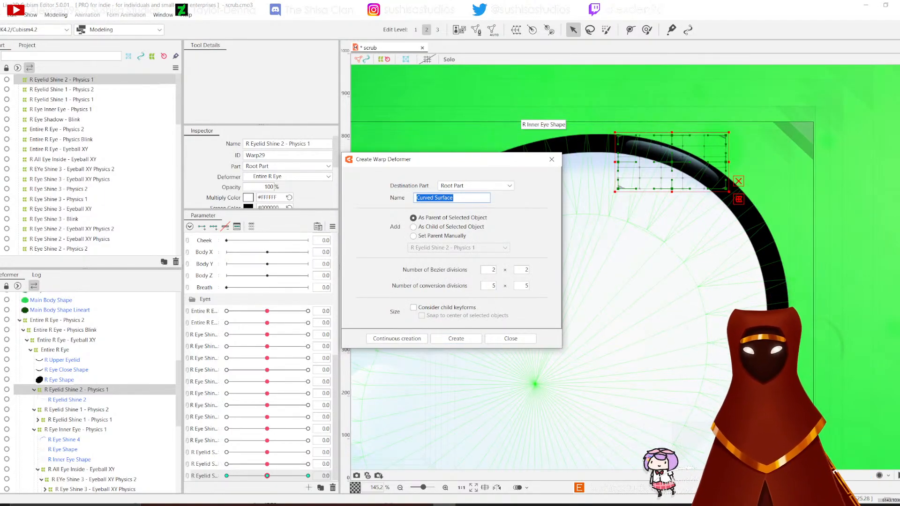
pyautogui.write('R Eye')
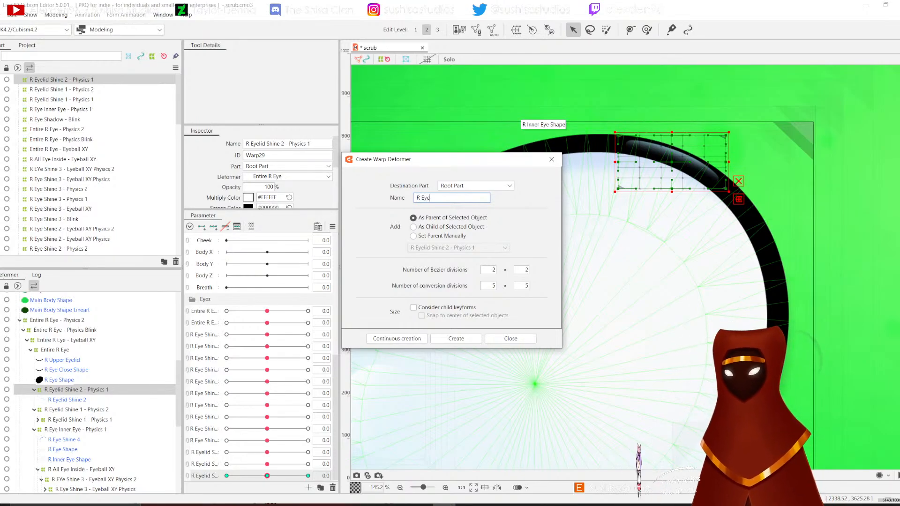
pyautogui.write('lisics 2')
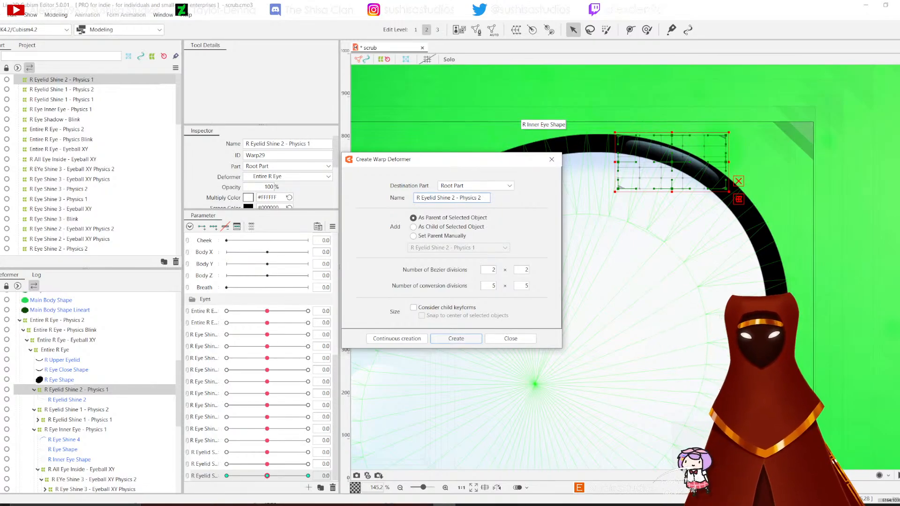
pyautogui.click(456, 339)
# Step: Create a parameter named "R Eyelid Shine 2 - Physics 2" with the range -1.0 to 1.0 and default 0.0, and add three keys
pyautogui.click(309, 488)
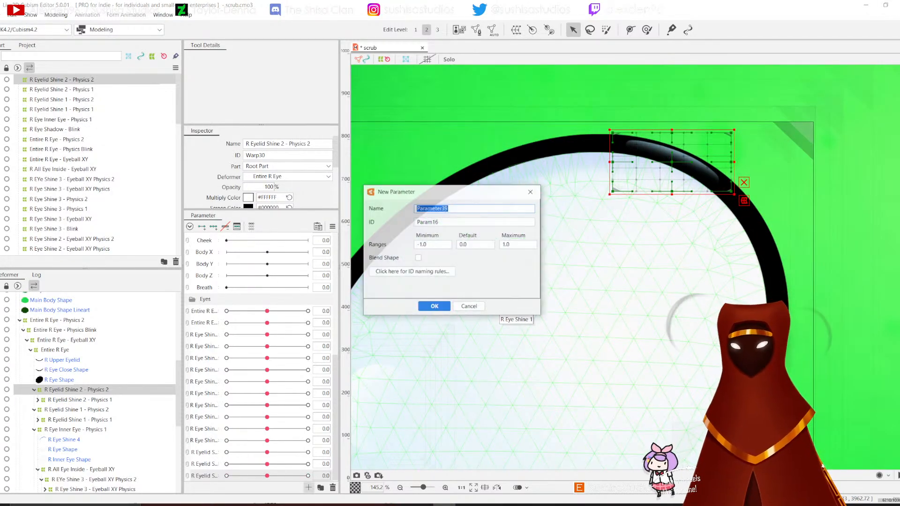
pyautogui.write('R Eyelid Shine 2 - Py')
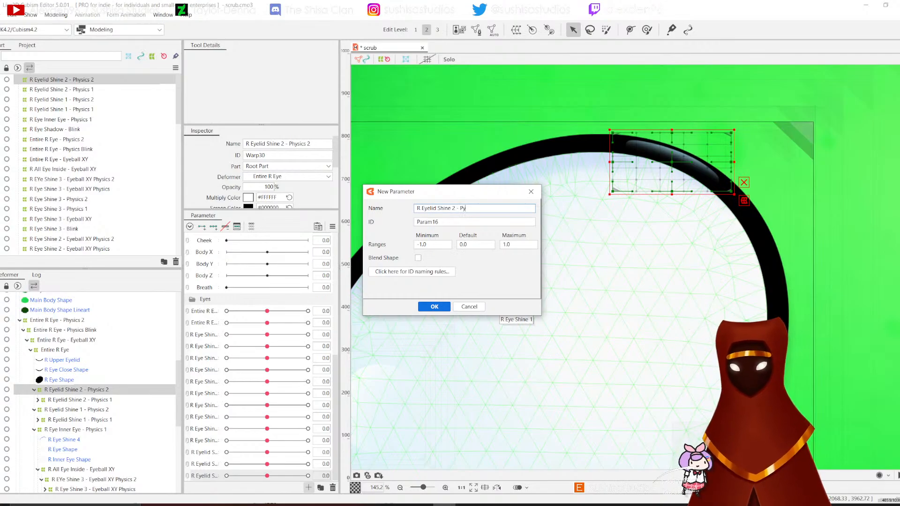
pyautogui.write('hysics 2')
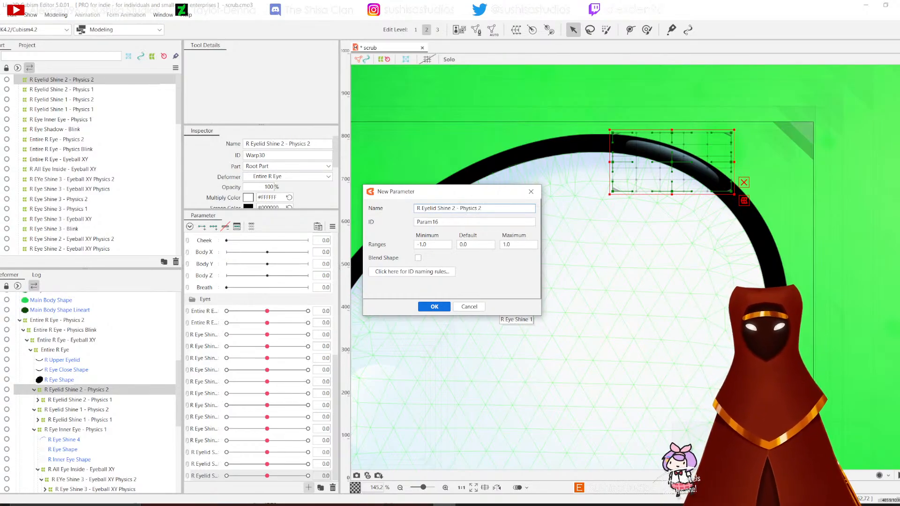
pyautogui.press('Return')
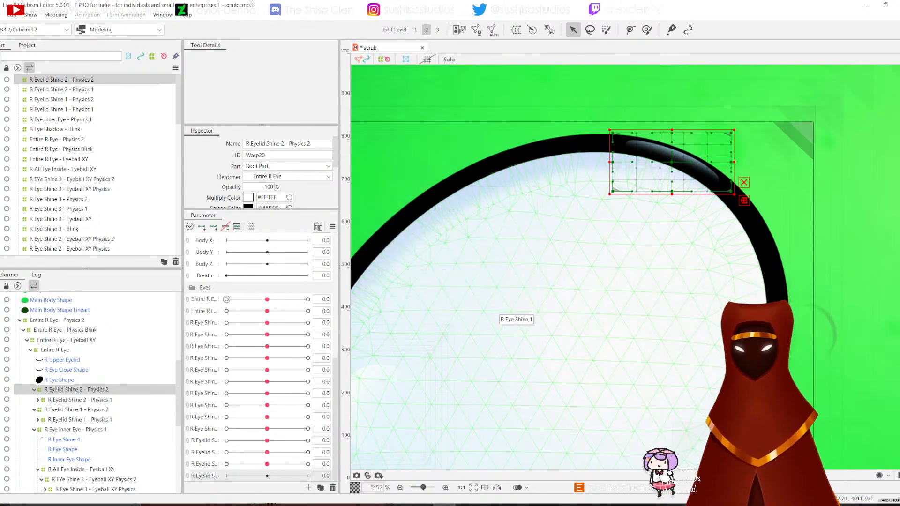
# Step: At parameter value 1.0, curve all four edges of the R Eyelid Shine 2 - Physics 2 deformer inward at their midpoints
pyautogui.click(308, 475)
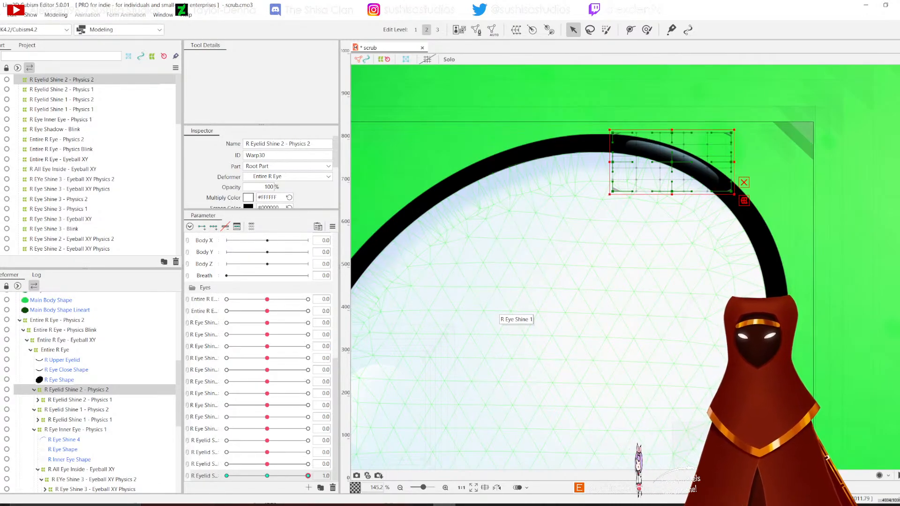
pyautogui.scroll(2, 694, 128)
pyautogui.moveTo(661, 135); pyautogui.dragTo(661, 139)
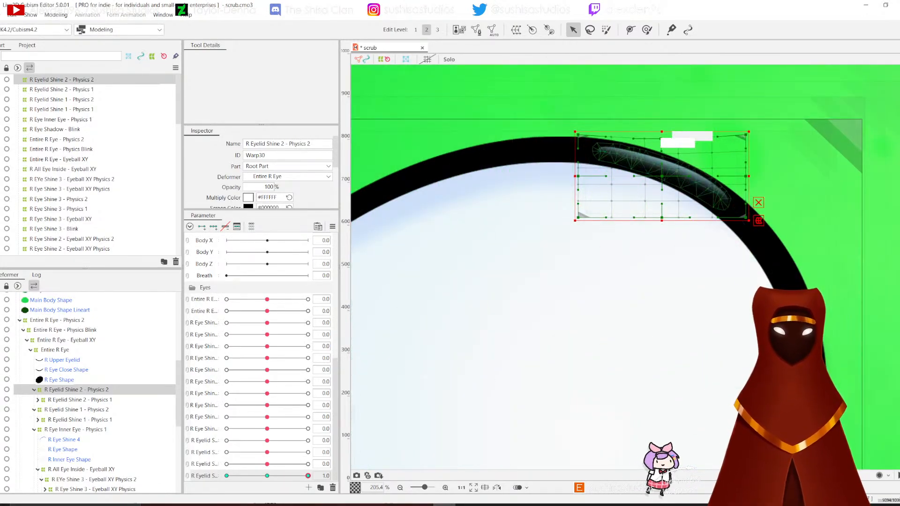
pyautogui.moveTo(578, 176); pyautogui.dragTo(583, 175)
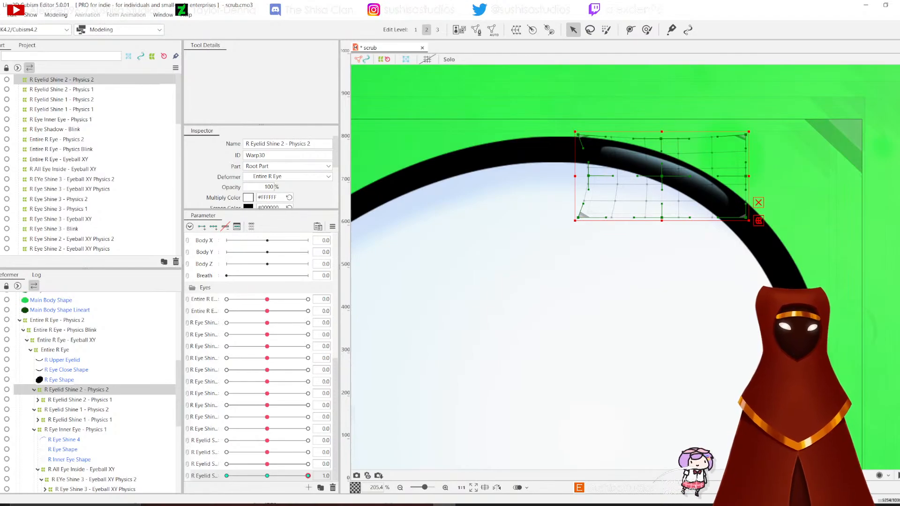
pyautogui.moveTo(745, 176); pyautogui.dragTo(736, 175)
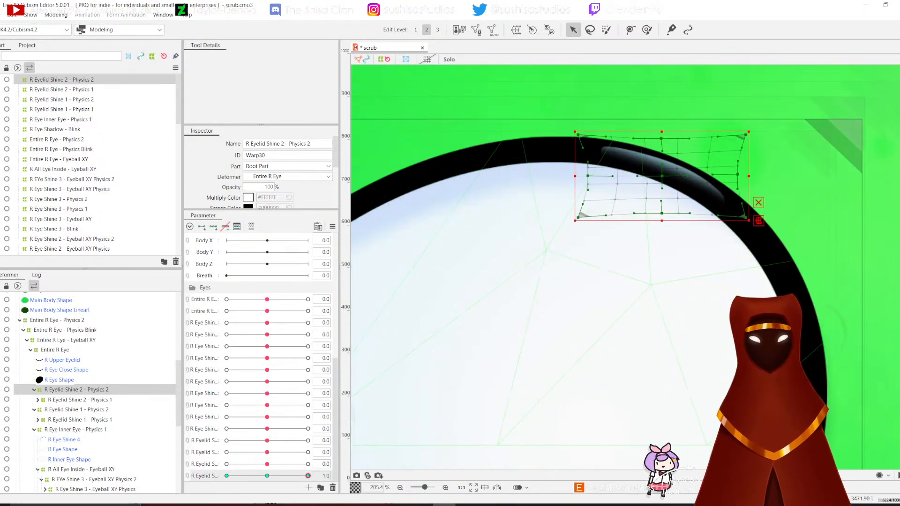
# Step: At parameter value -1.0, bulge all four edges of the R Eyelid Shine 2 - Physics 2 deformer outward, and return the parameter to 0.0
pyautogui.moveTo(307, 475); pyautogui.dragTo(226, 475)
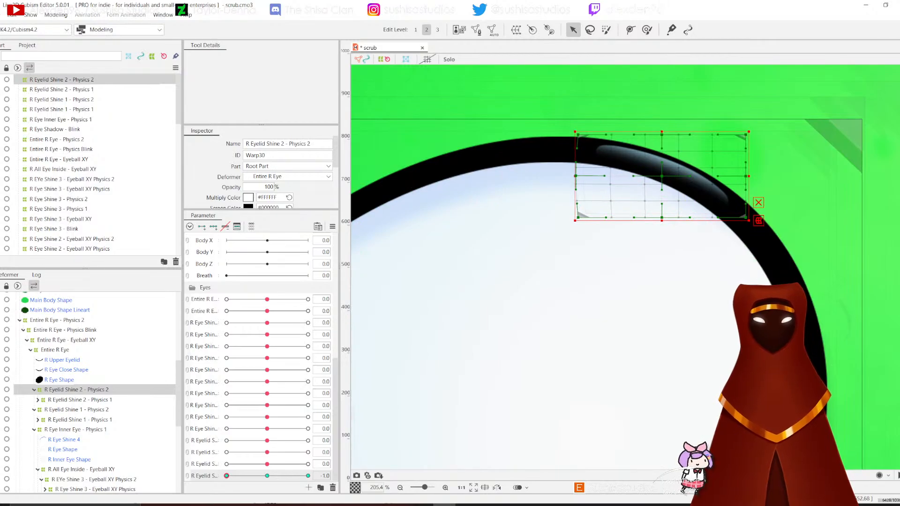
pyautogui.moveTo(576, 176); pyautogui.dragTo(569, 174)
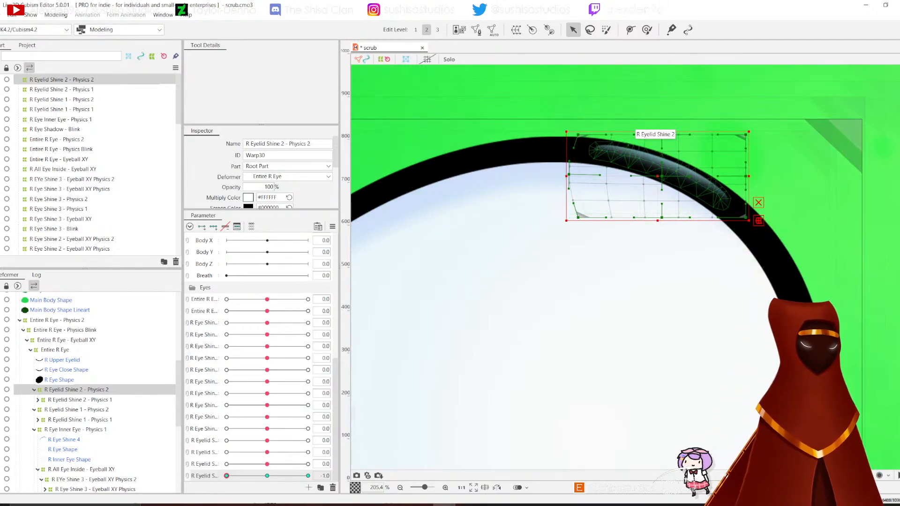
pyautogui.moveTo(745, 176); pyautogui.dragTo(754, 179)
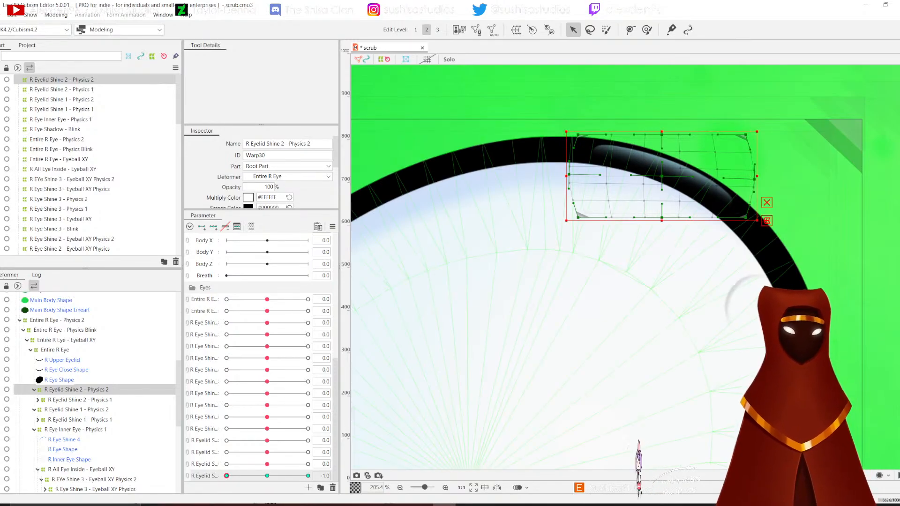
pyautogui.moveTo(662, 134); pyautogui.dragTo(662, 131)
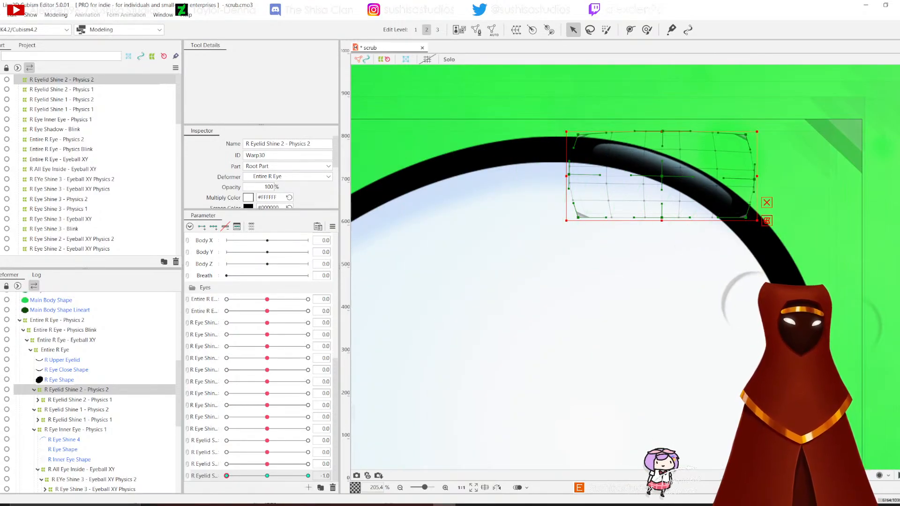
pyautogui.moveTo(661, 217); pyautogui.dragTo(662, 223)
pyautogui.moveTo(227, 475); pyautogui.dragTo(267, 476)
# Step: In the physics settings, add the four R Eyelid Shine 1 and 2 physics parameters as outputs of the Left Eye group
pyautogui.click(55, 14)
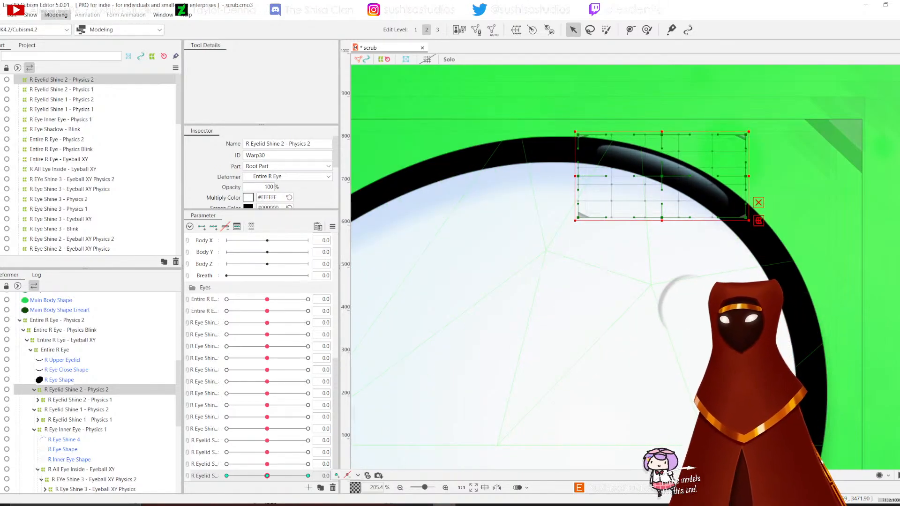
pyautogui.click(93, 203)
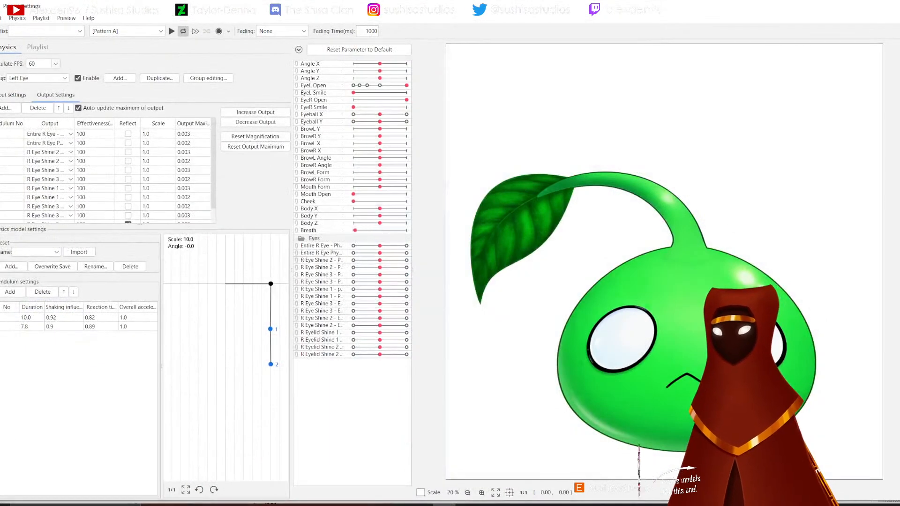
pyautogui.click(6, 108)
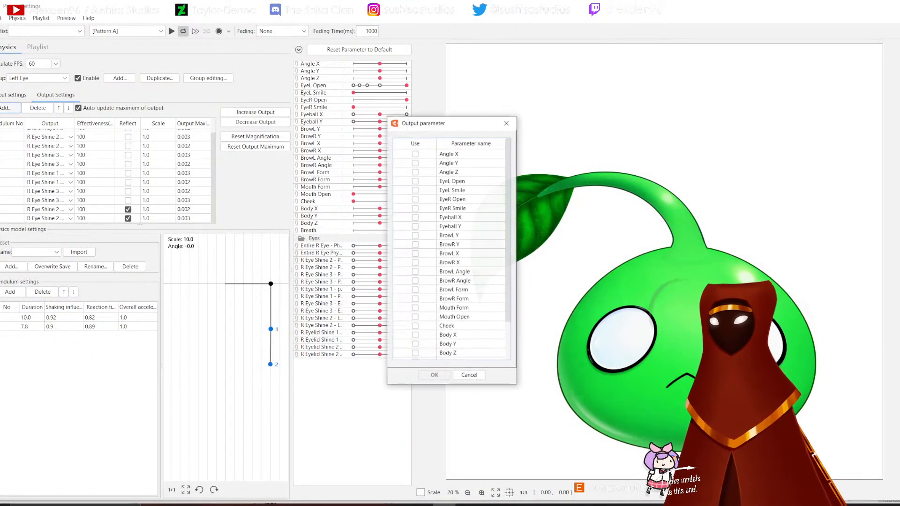
pyautogui.scroll(-3, 452, 253)
pyautogui.click(415, 328)
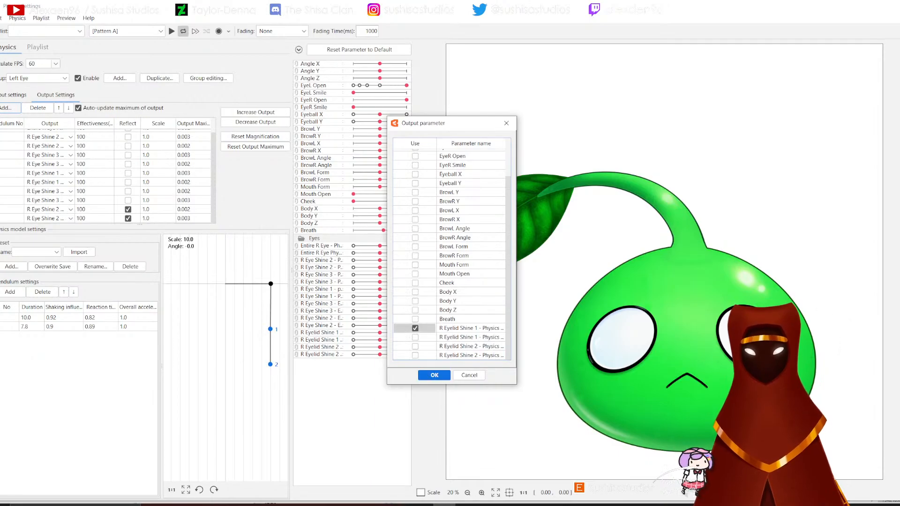
pyautogui.keyDown('shift'); pyautogui.click(415, 355); pyautogui.keyUp('shift')
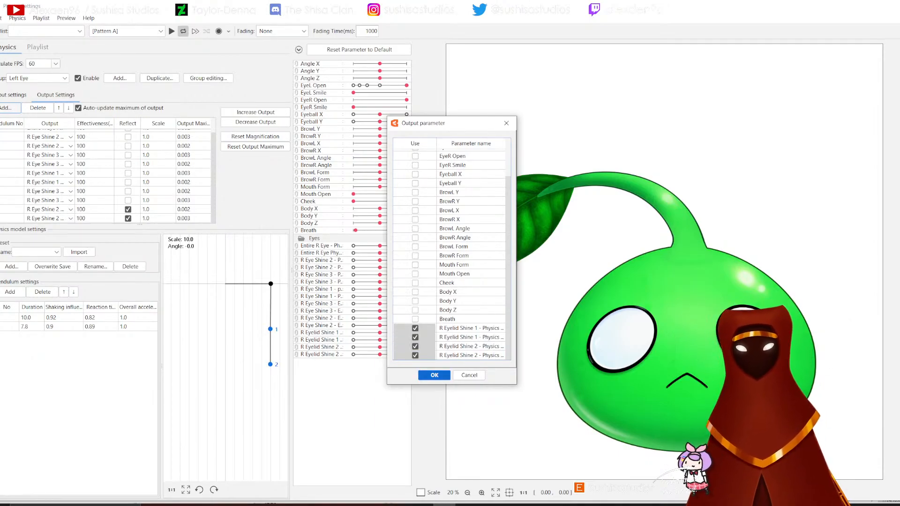
pyautogui.press('Return')
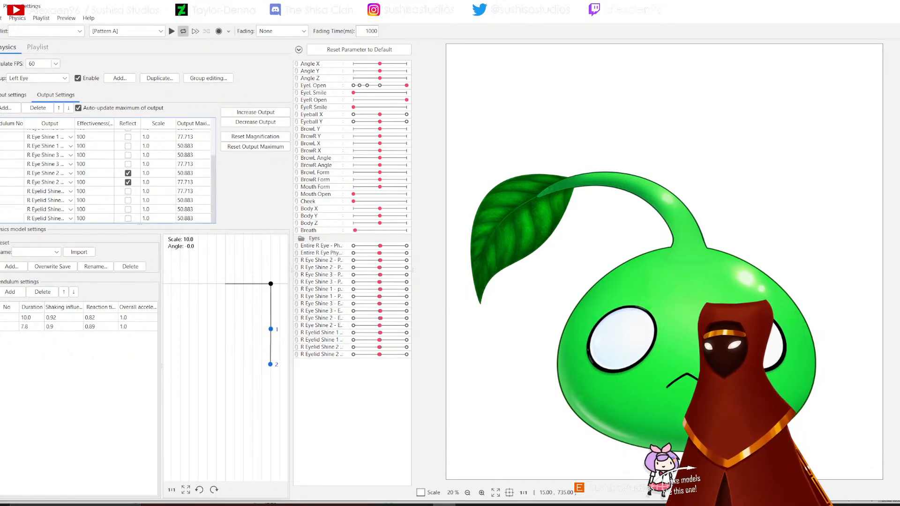
# Step: Set the scale of the first Entire R Eye output in the Left Eye physics group to 0.7
pyautogui.scroll(5, 674, 324)
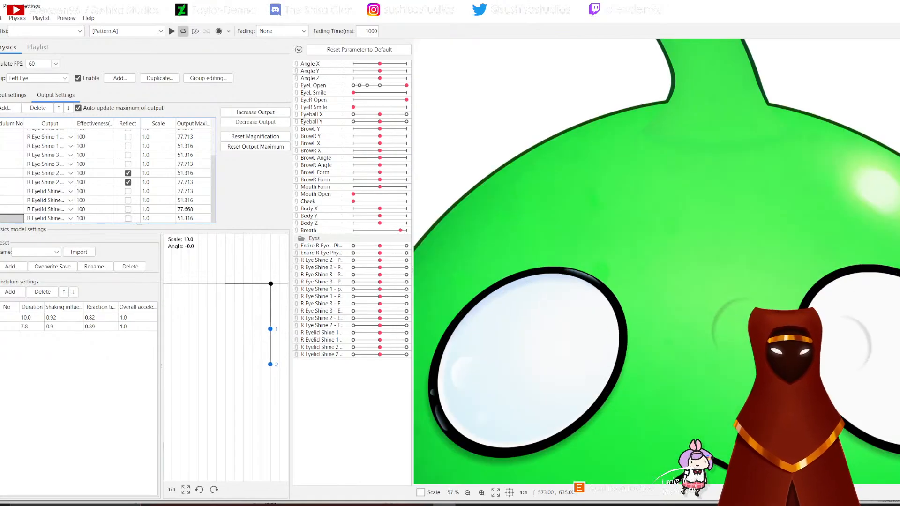
pyautogui.moveTo(613, 363); pyautogui.dragTo(703, 254)
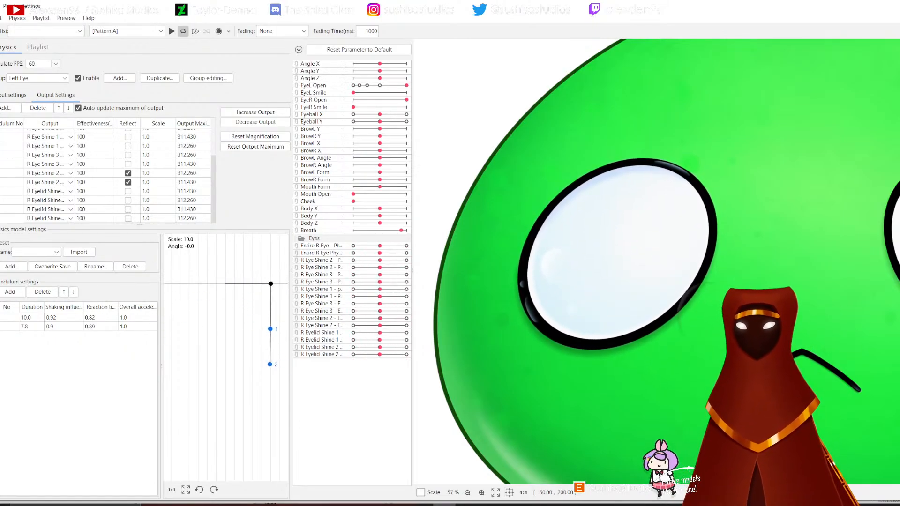
pyautogui.scroll(2, 108, 173)
pyautogui.doubleClick(159, 134)
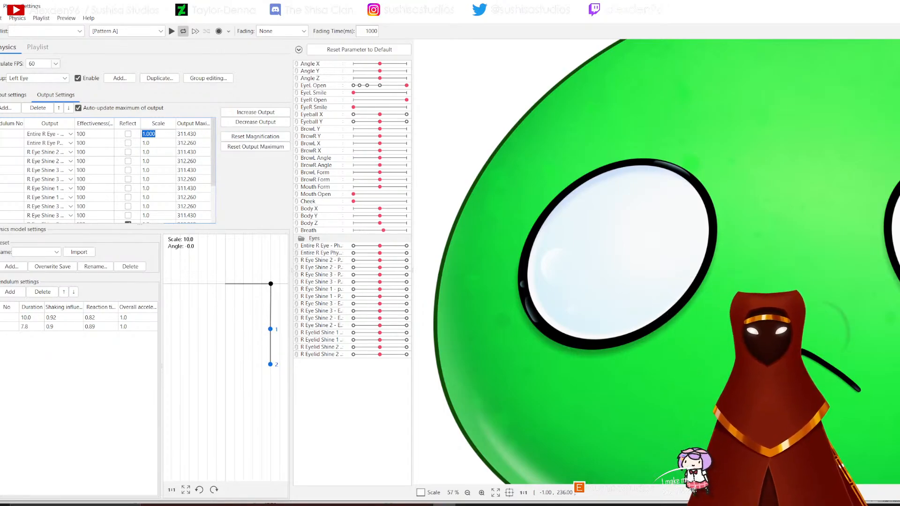
pyautogui.moveTo(406, 85)
pyautogui.mouseDown()
pyautogui.moveTo(353, 85)
pyautogui.moveTo(406, 85)
pyautogui.mouseUp()
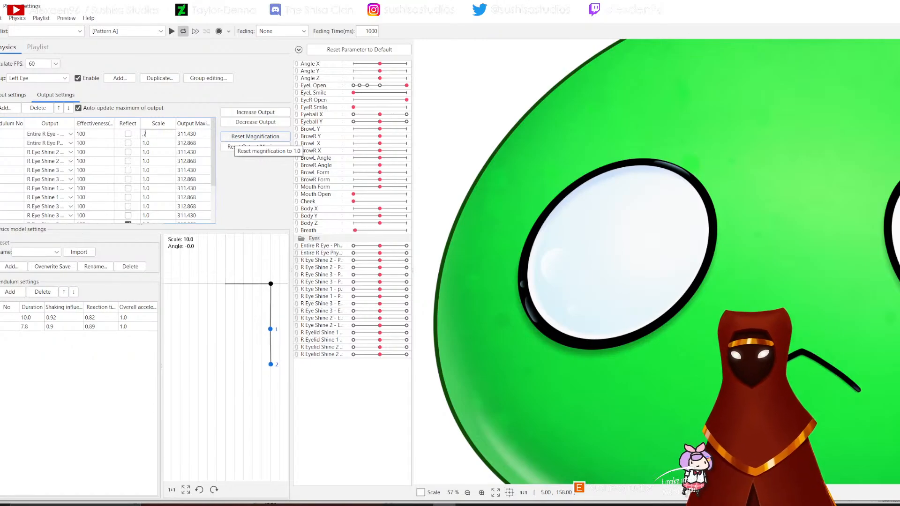
pyautogui.press('Return')
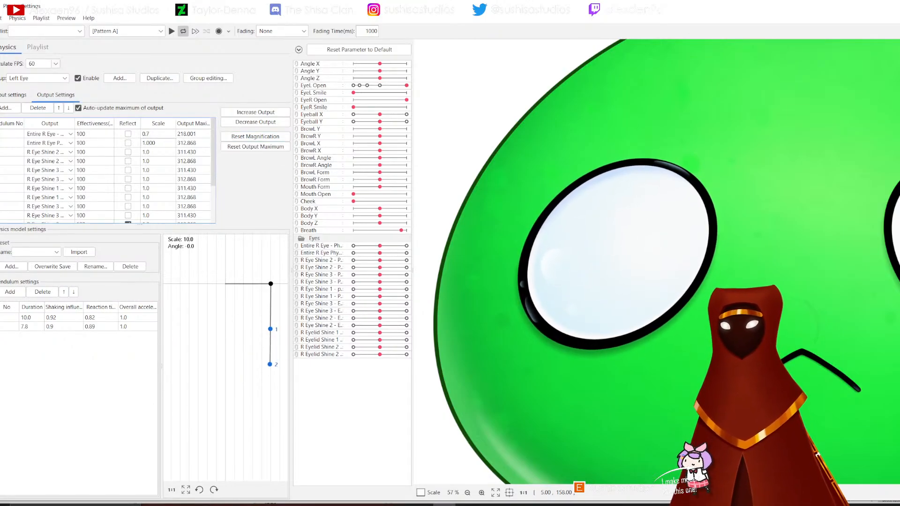
# Step: Try a scale of 0.7 on the second and third outputs of the Left Eye group, and undo those changes
pyautogui.write('.7')
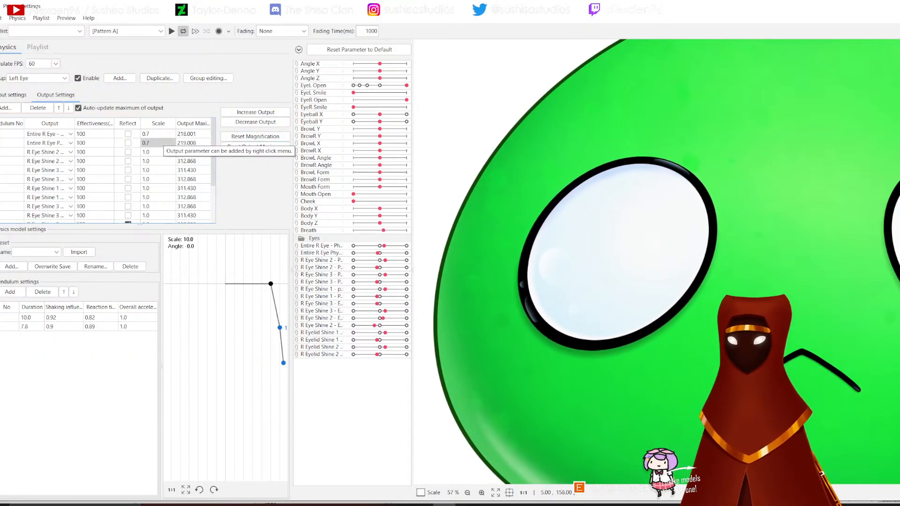
pyautogui.press('Return')
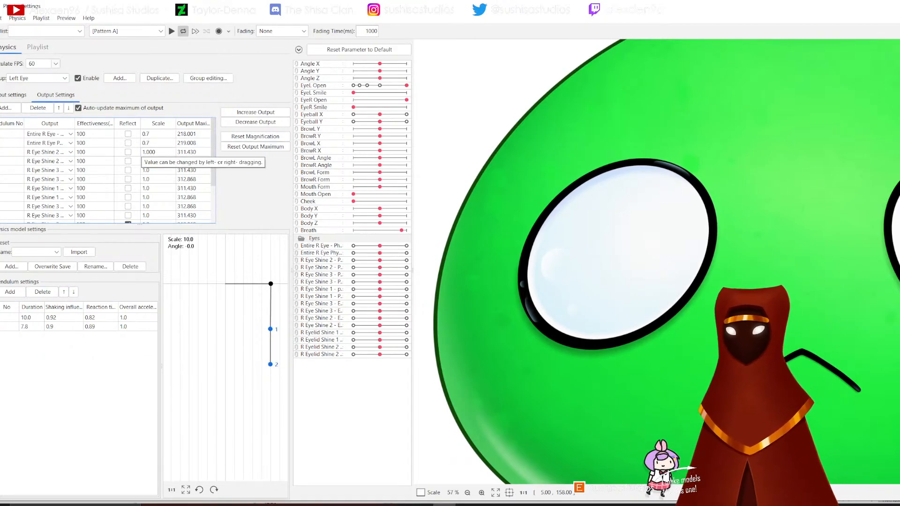
pyautogui.doubleClick(148, 152)
pyautogui.write('.7')
pyautogui.press('Return')
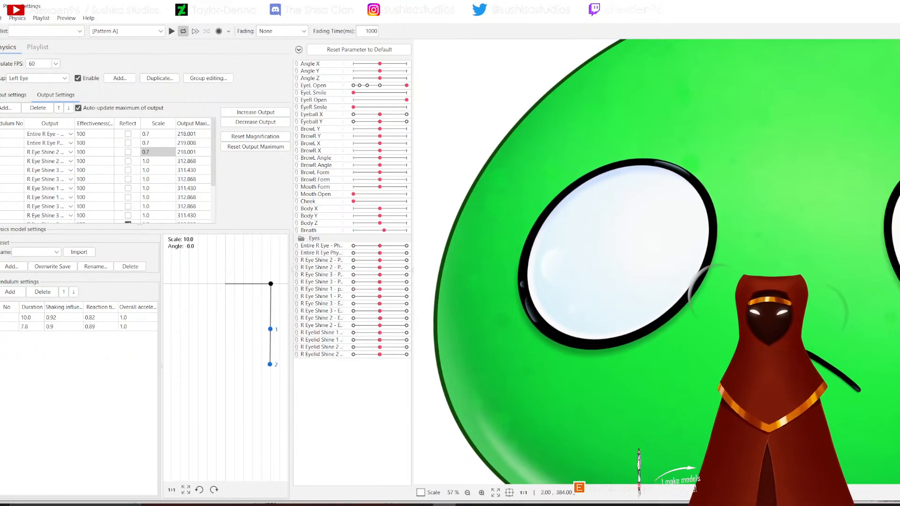
pyautogui.hotkey('ctrl', 'z')
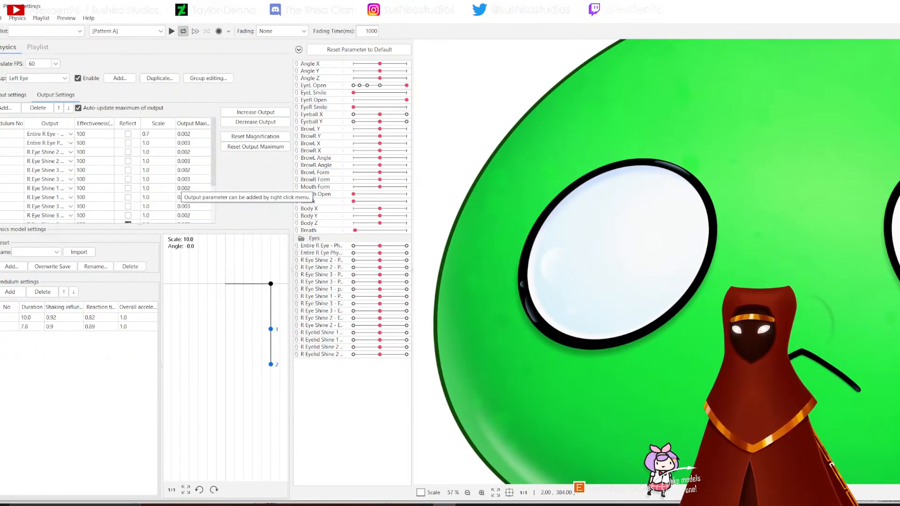
# Step: Set the effectiveness of the Left Eye group's EyeL Open input to 90, and save the model
pyautogui.click(15, 95)
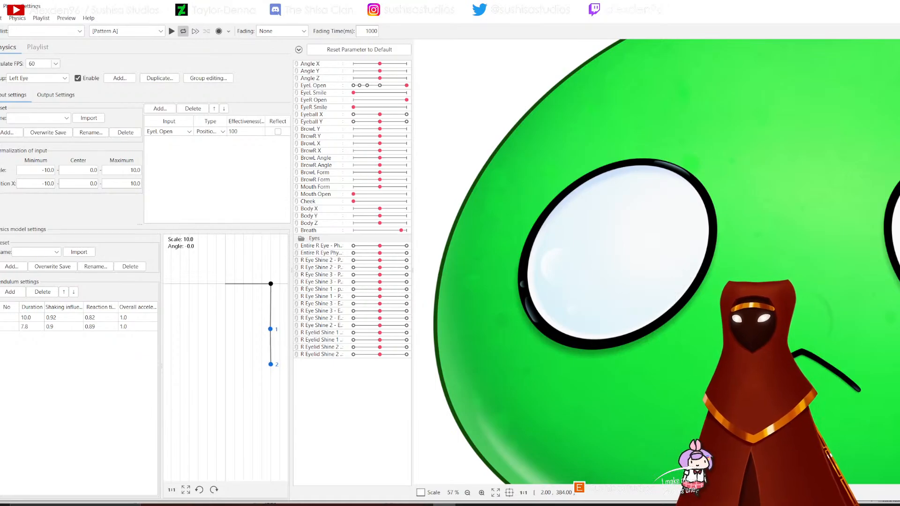
pyautogui.click(246, 132)
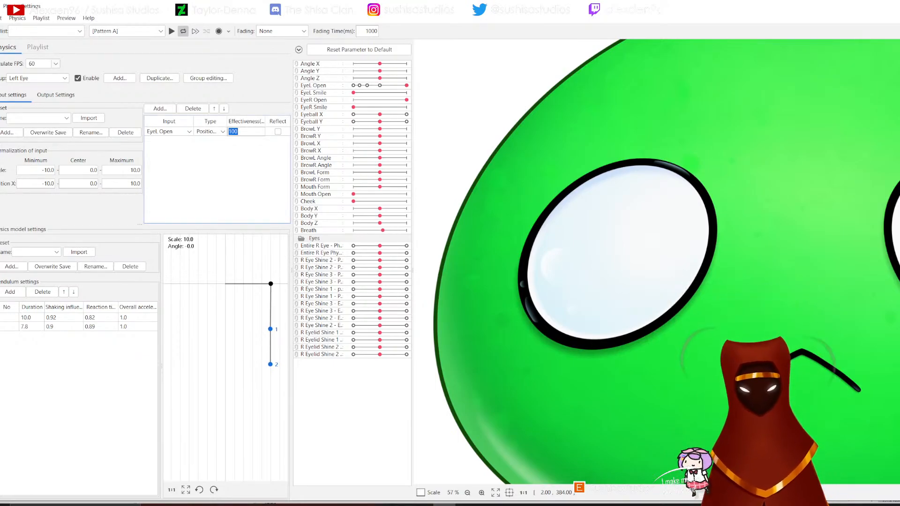
pyautogui.press('Return')
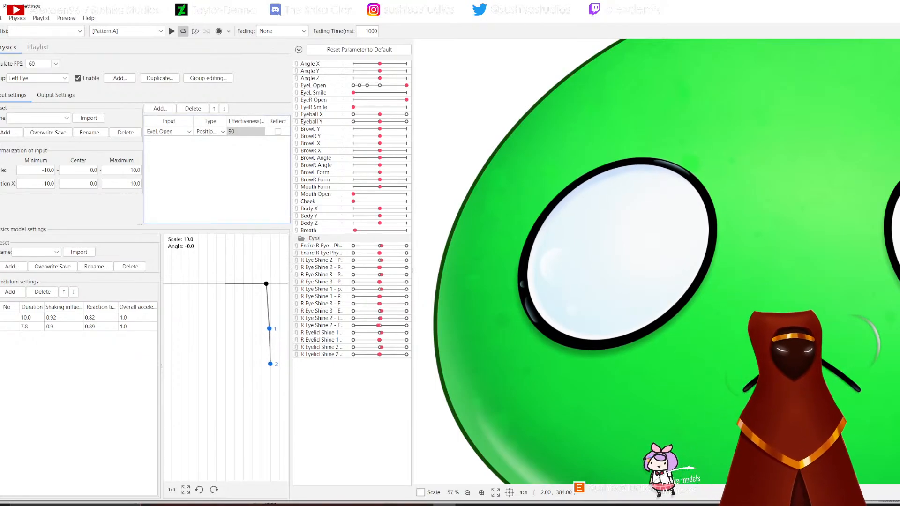
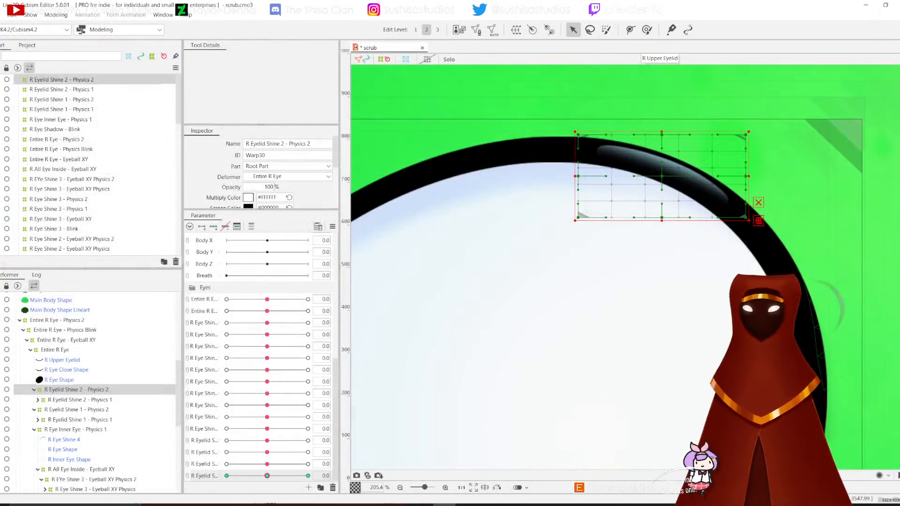
pyautogui.hotkey('alt', 'f')
pyautogui.click(23, 95)
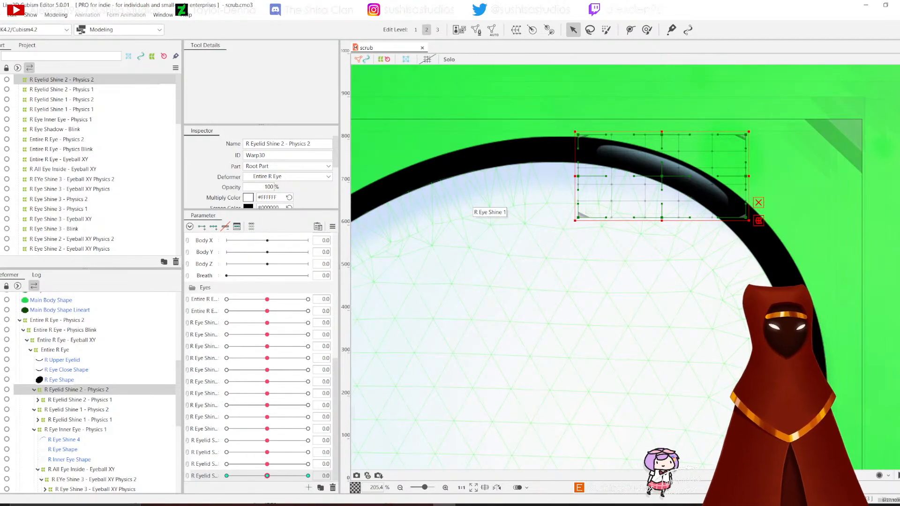
# Step: Preview the right eye's movement by shifting Eyeball X and Y to 0.5 and -0.4, and return both to 0.0
pyautogui.scroll(-4, 498, 261)
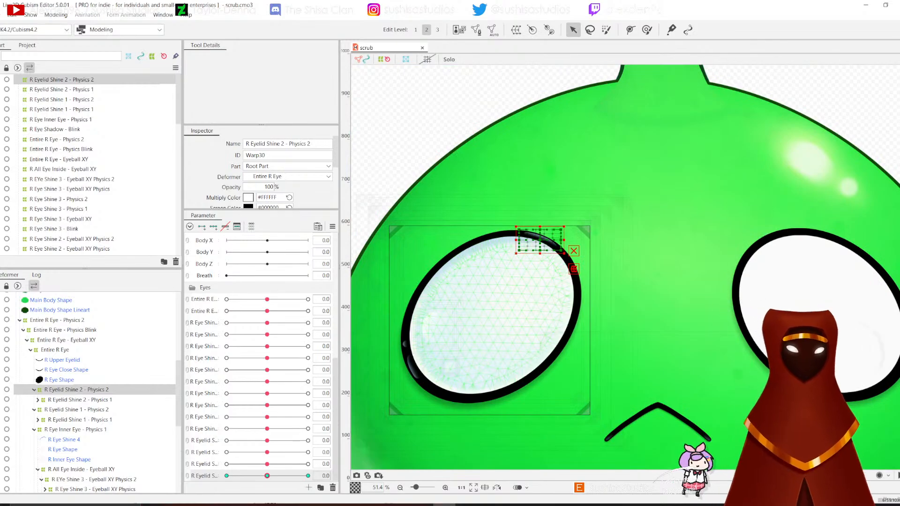
pyautogui.scroll(-4, 529, 276)
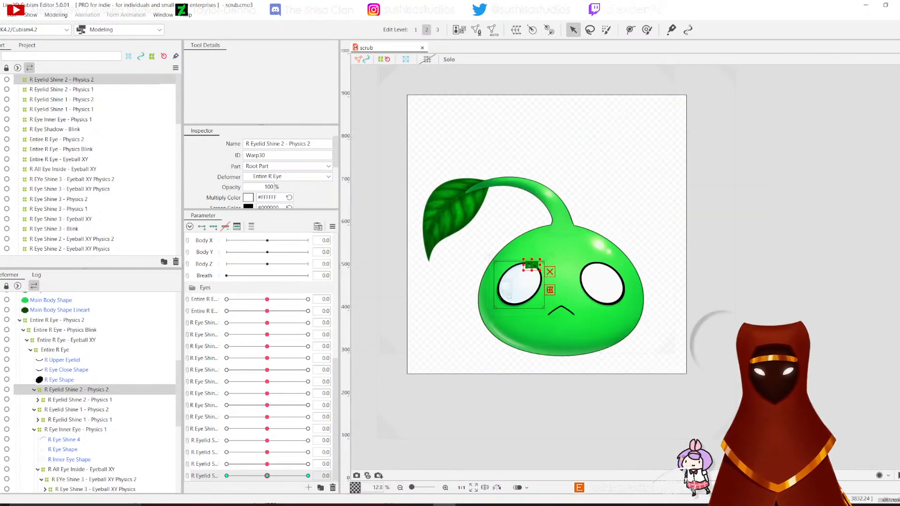
pyautogui.scroll(3, 493, 299)
pyautogui.scroll(5, 262, 356)
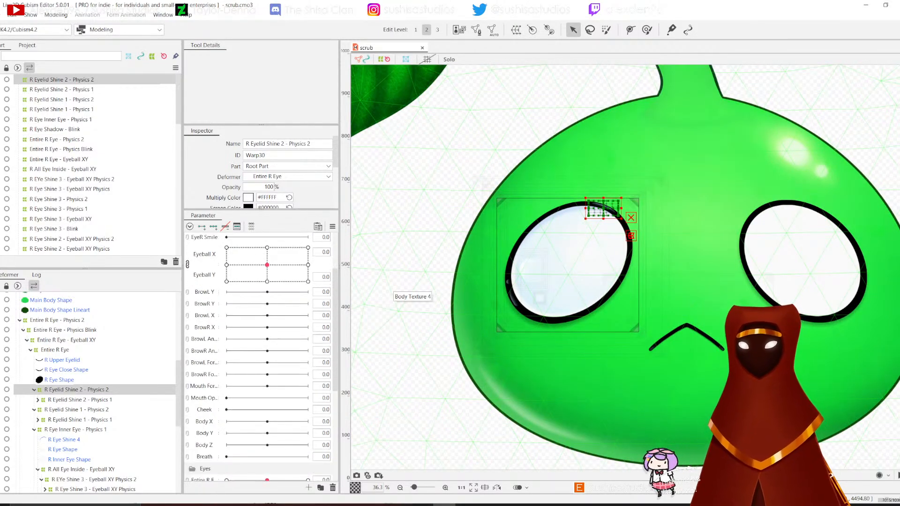
pyautogui.moveTo(266, 265); pyautogui.dragTo(287, 269)
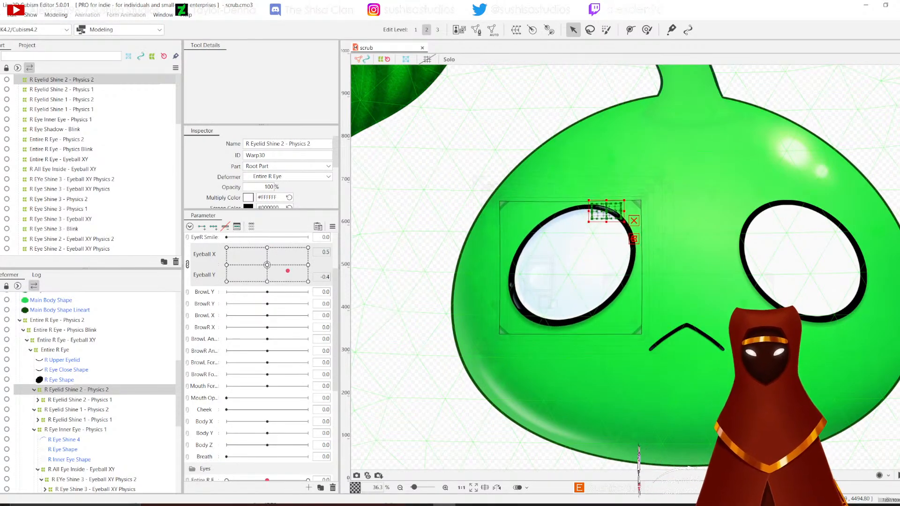
pyautogui.click(267, 264)
# Step: Move all deformers from R Eyelid Shine 2 - Physics 2 through R Inner Eye Shape - resize into the Parameters part
pyautogui.scroll(-5, 89, 164)
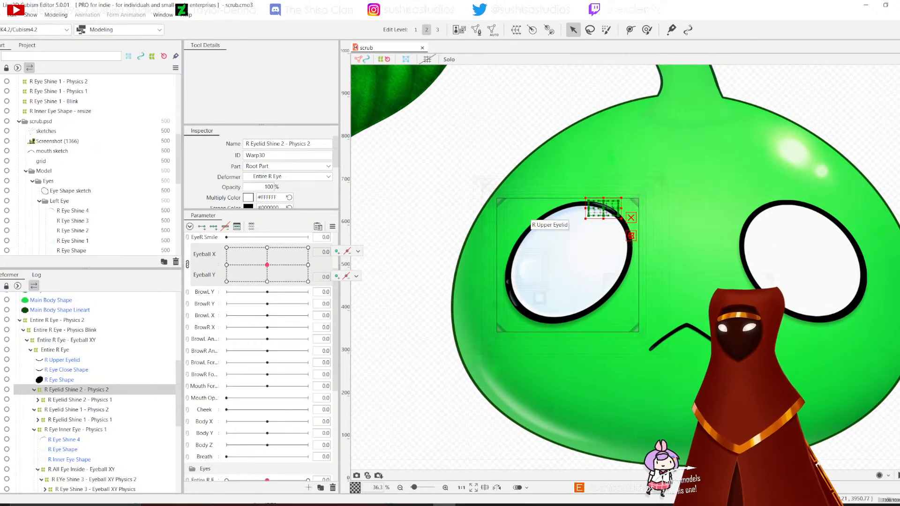
pyautogui.keyDown('shift'); pyautogui.click(60, 111); pyautogui.keyUp('shift')
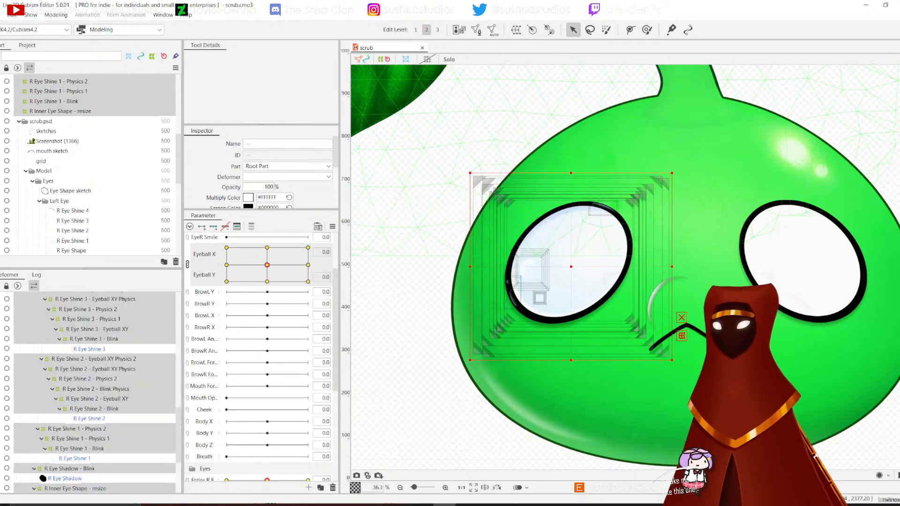
pyautogui.moveTo(60, 111); pyautogui.dragTo(66, 251)
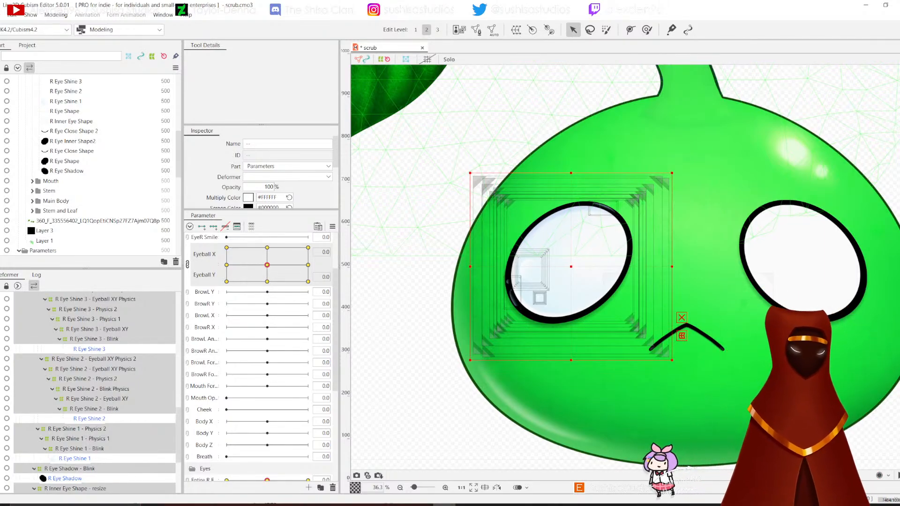
# Step: Group the selected right eye deformers into a new part named "Eyes" inside the Parameters part
pyautogui.scroll(-6, 89, 164)
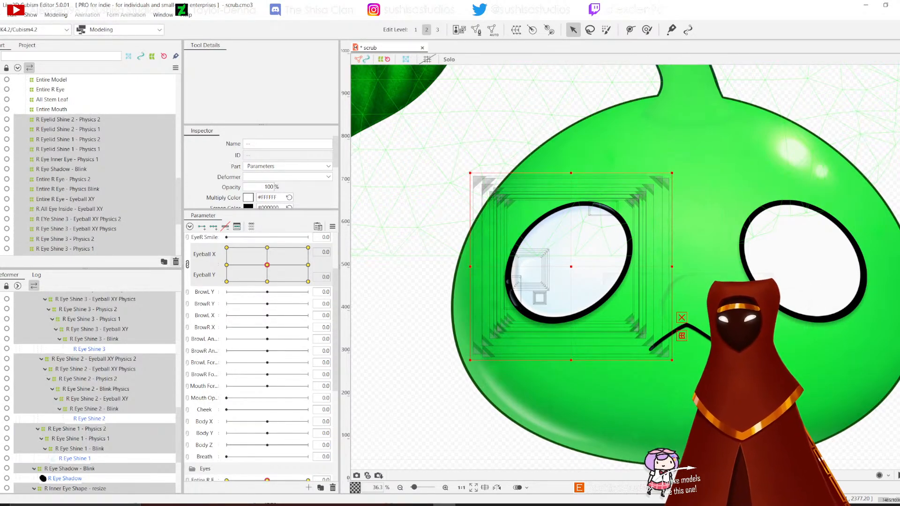
pyautogui.click(164, 262)
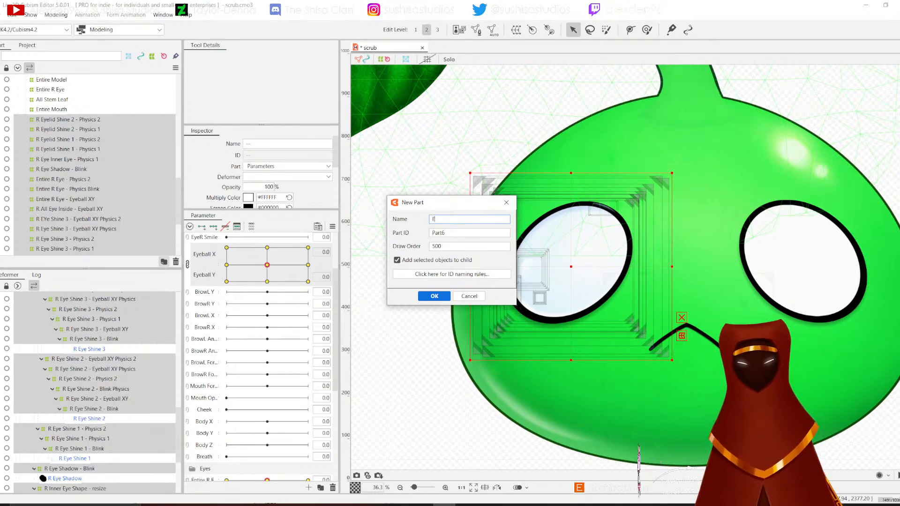
pyautogui.press('Return')
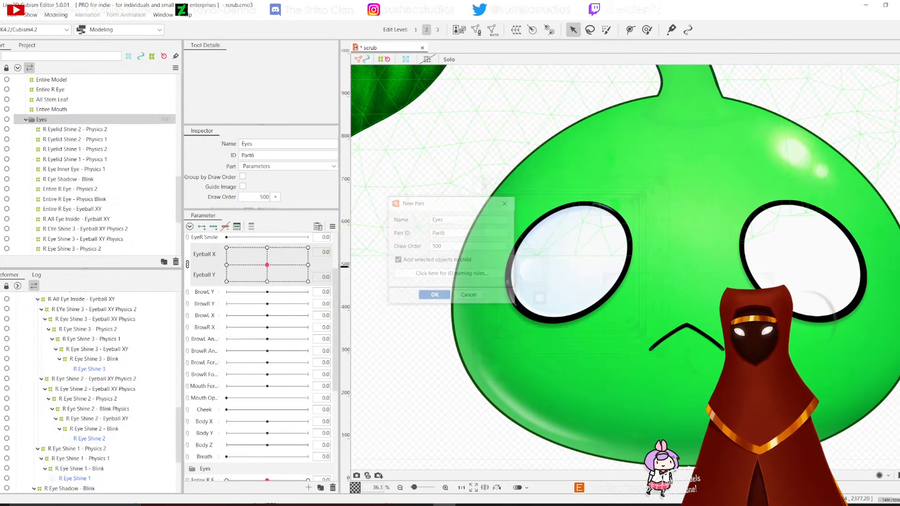
# Step: Move the Entire R Eye deformer into the Eyes part under Parameters, and collapse that part
pyautogui.moveTo(50, 161); pyautogui.dragTo(45, 192)
pyautogui.scroll(6, 89, 165)
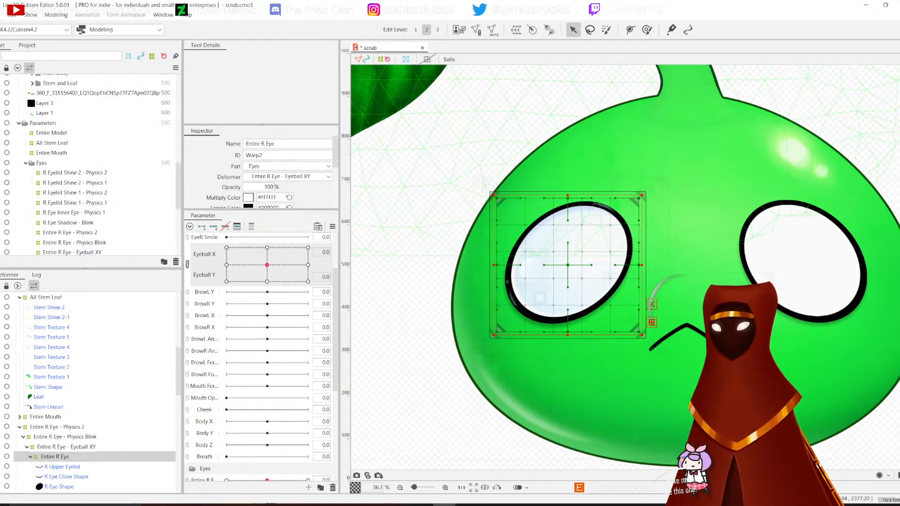
pyautogui.click(26, 164)
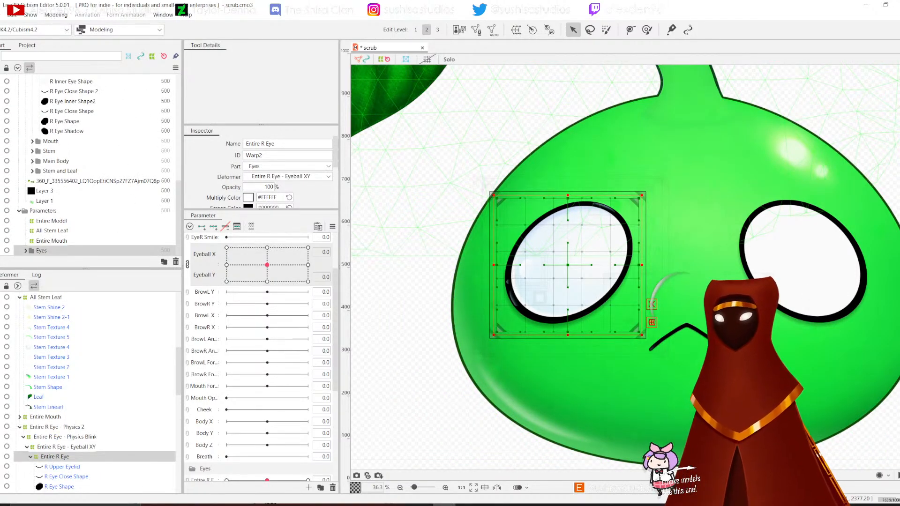
pyautogui.scroll(10, 89, 166)
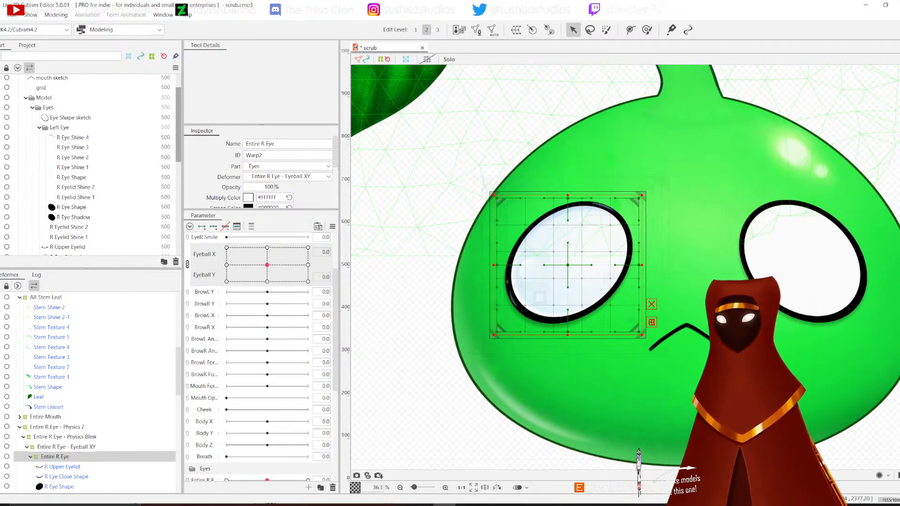
# Step: Collapse the Eyes parameter group and save the model
pyautogui.click(2, 15)
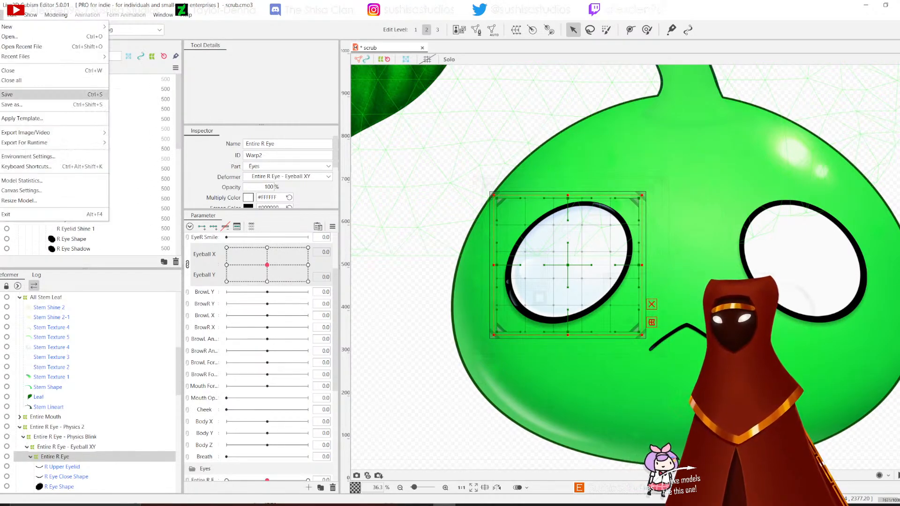
pyautogui.click(14, 94)
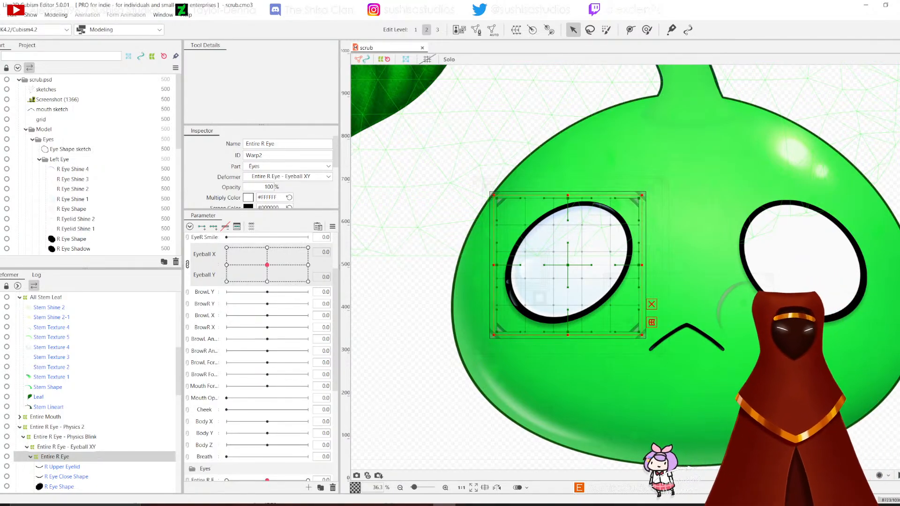
pyautogui.scroll(-5, 261, 356)
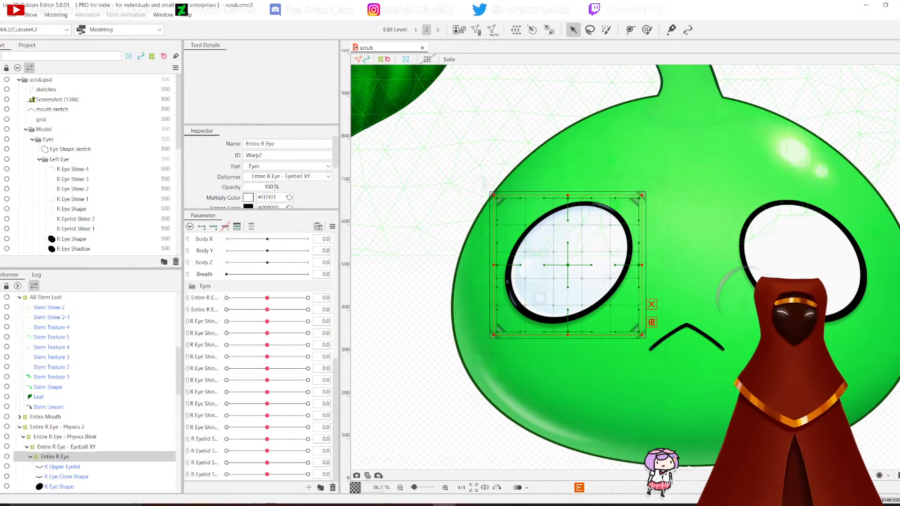
pyautogui.scroll(5, 261, 328)
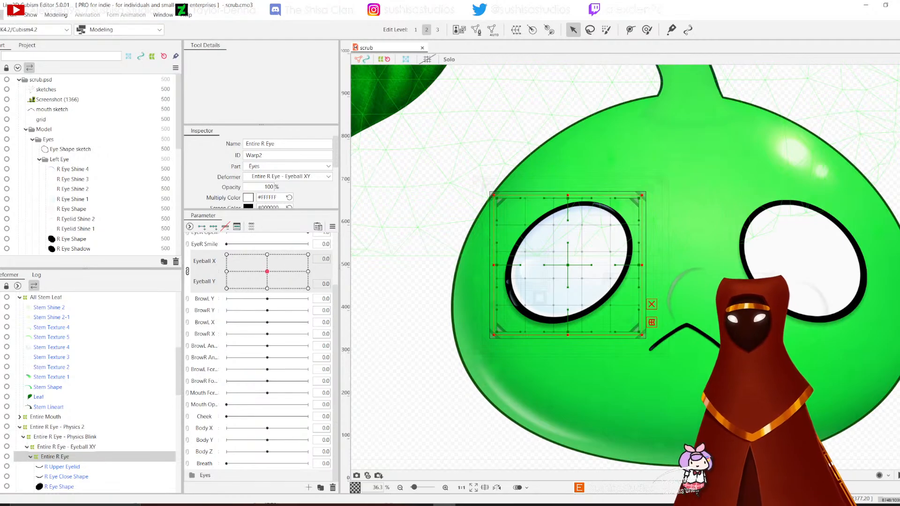
pyautogui.click(1, 15)
pyautogui.click(14, 94)
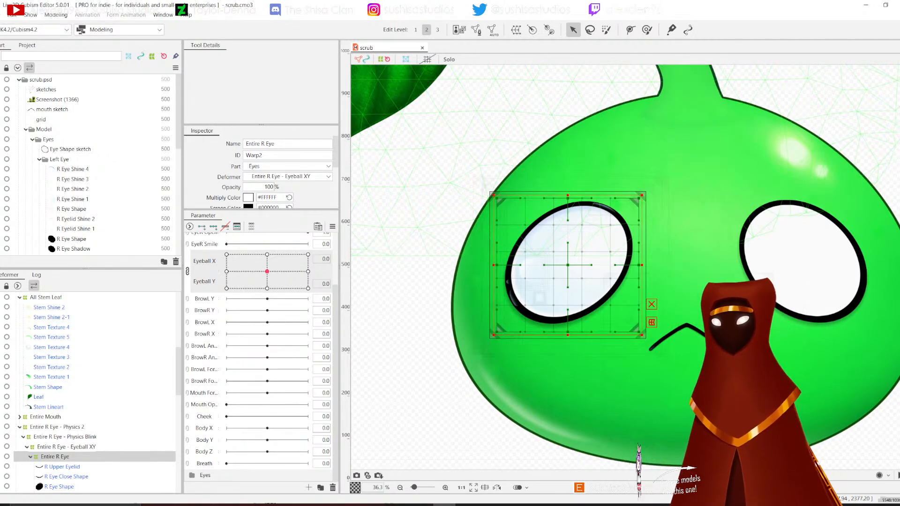
pyautogui.click(2, 15)
pyautogui.click(14, 94)
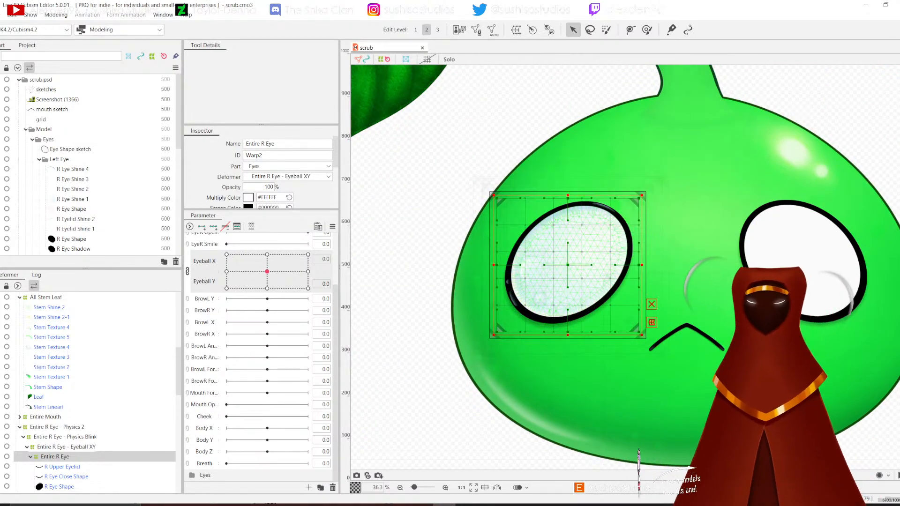
# Step: Check the right eye's motion on the whole character with the Eyeball X and Y parameters, ending at 0.0
pyautogui.scroll(-4, 645, 278)
pyautogui.scroll(3, 651, 277)
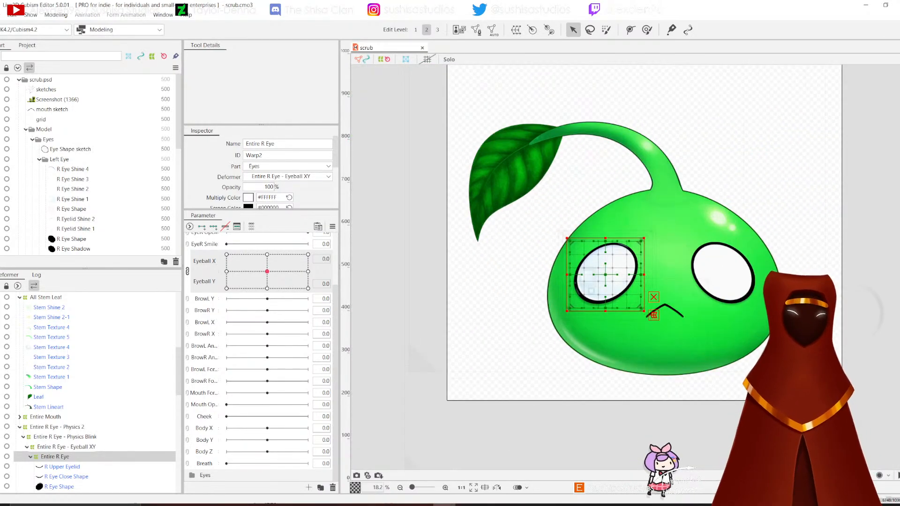
pyautogui.moveTo(266, 271)
pyautogui.mouseDown()
pyautogui.moveTo(234, 286)
pyautogui.moveTo(293, 286)
pyautogui.moveTo(266, 272)
pyautogui.moveTo(292, 275)
pyautogui.moveTo(267, 271)
pyautogui.mouseUp()
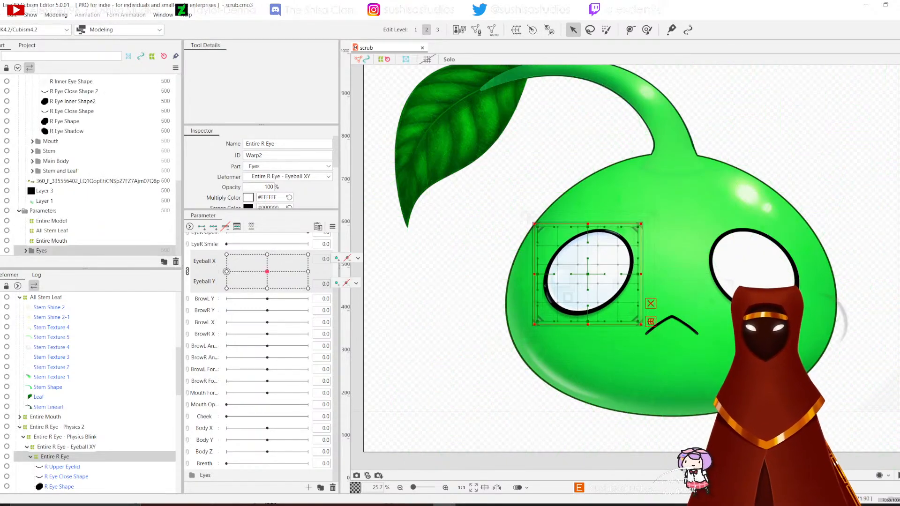
# Step: Select all the art meshes of the Main Body part, from Body Shine 4 to Main Body Shape Lineart
pyautogui.scroll(7, 93, 169)
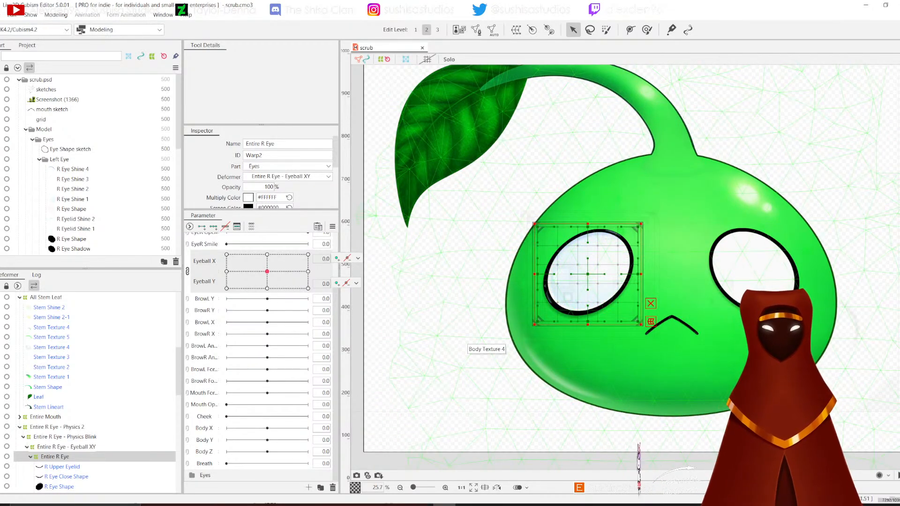
pyautogui.scroll(-6, 93, 168)
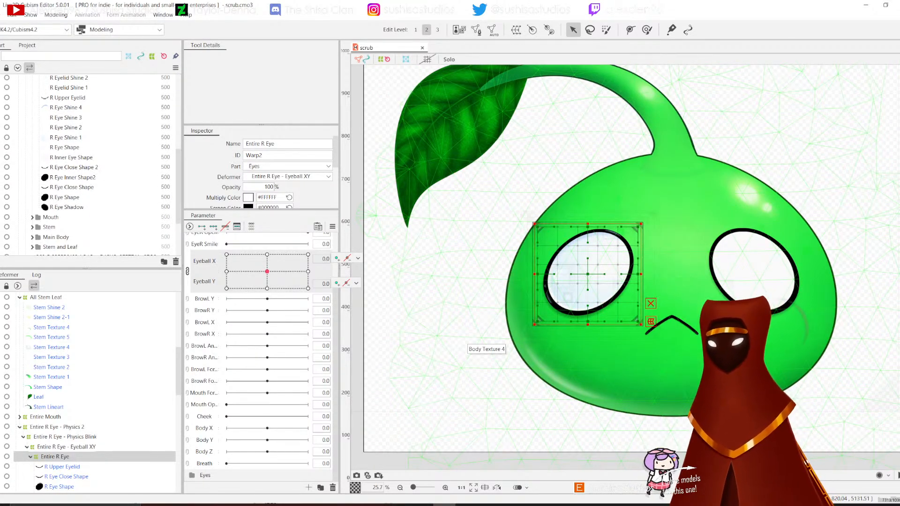
pyautogui.click(57, 427)
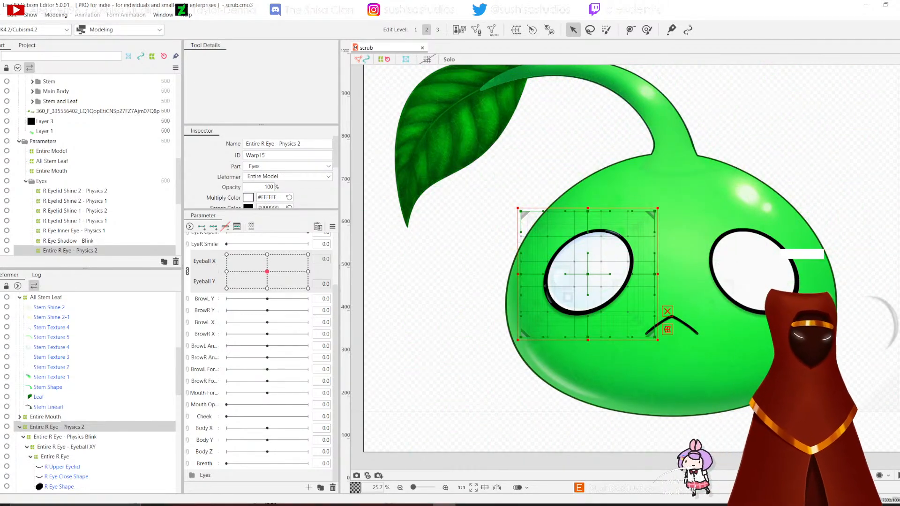
pyautogui.moveTo(776, 248); pyautogui.dragTo(732, 285)
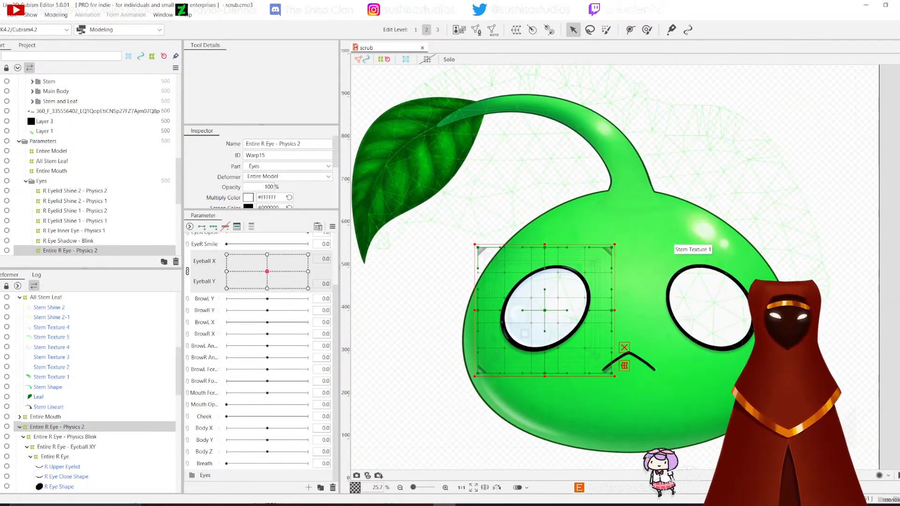
pyautogui.click(558, 265)
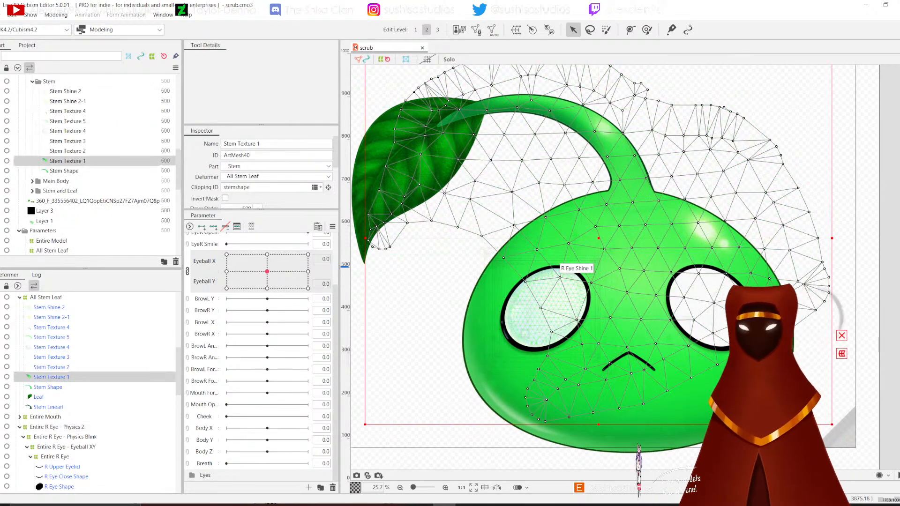
pyautogui.click(33, 181)
pyautogui.scroll(-3, 35, 182)
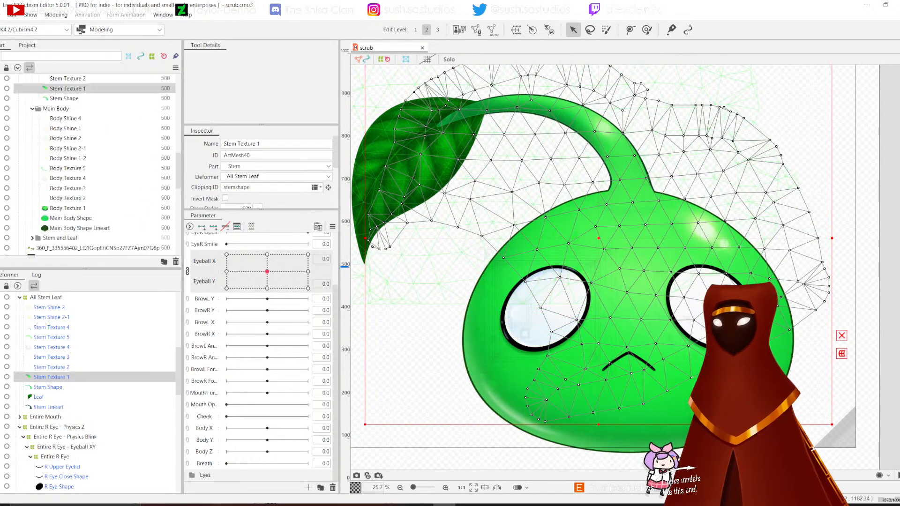
pyautogui.click(80, 192)
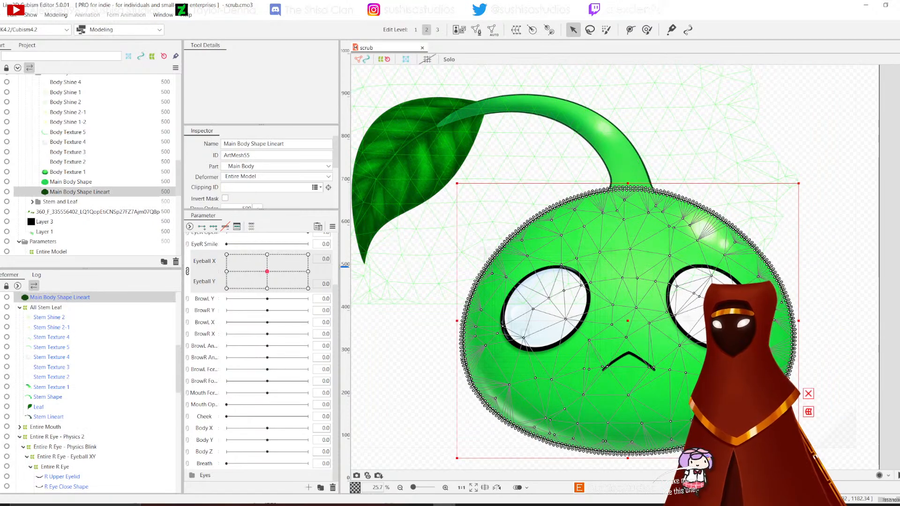
pyautogui.scroll(6, 92, 393)
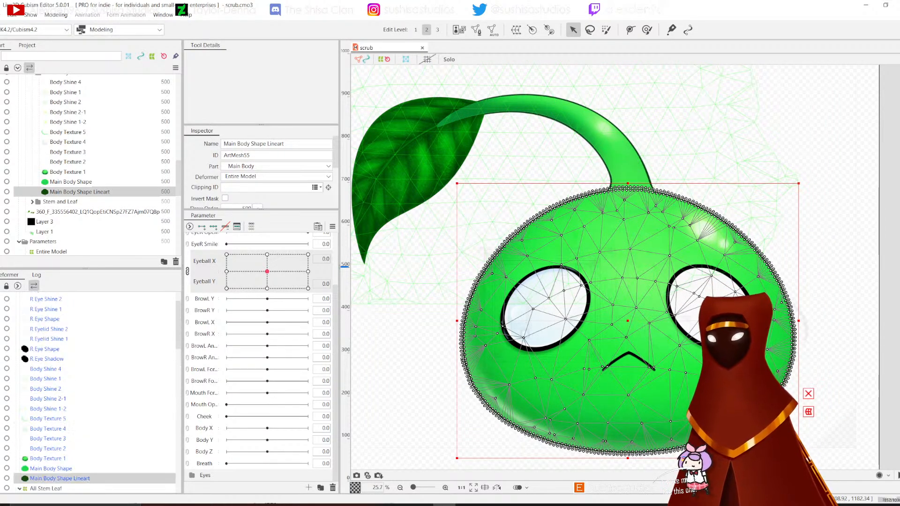
pyautogui.hotkey('ctrl', 'a')
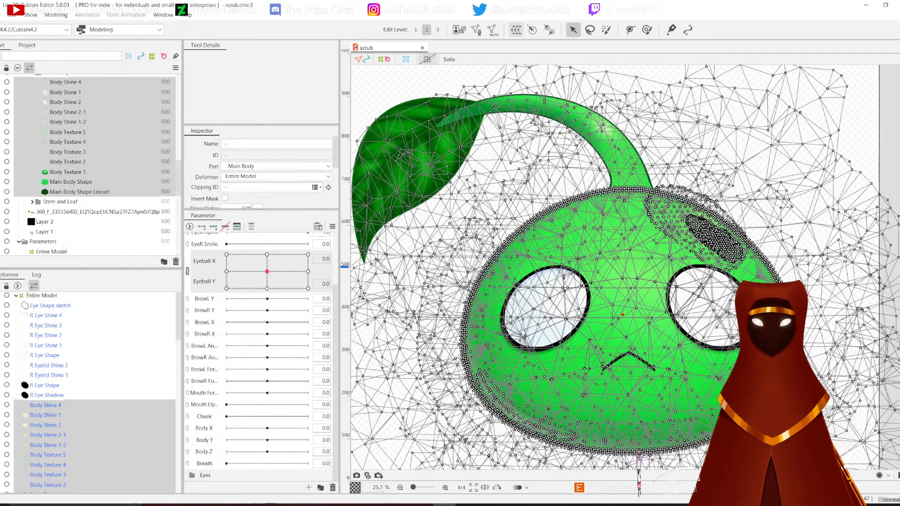
# Step: Create a warp deformer named "All Body - Breathe" in the Root Part, as parent of the selected body art meshes
pyautogui.click(516, 30)
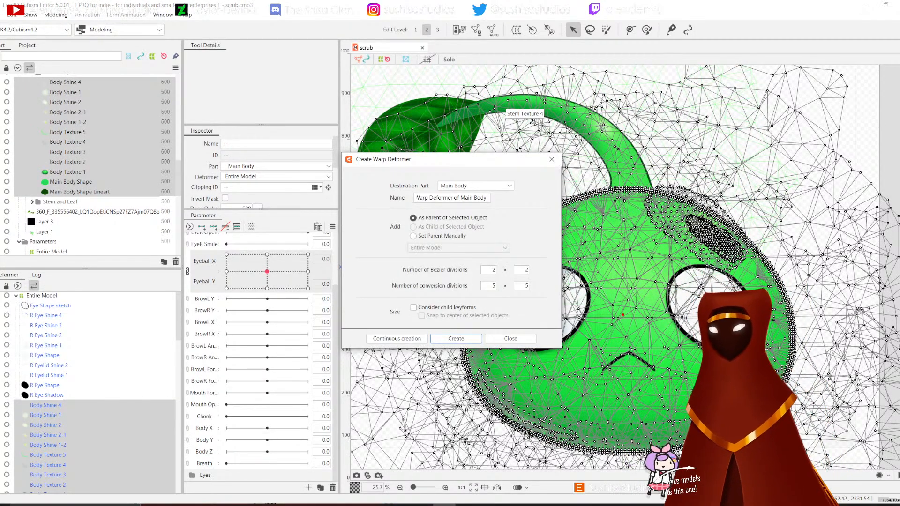
pyautogui.click(475, 186)
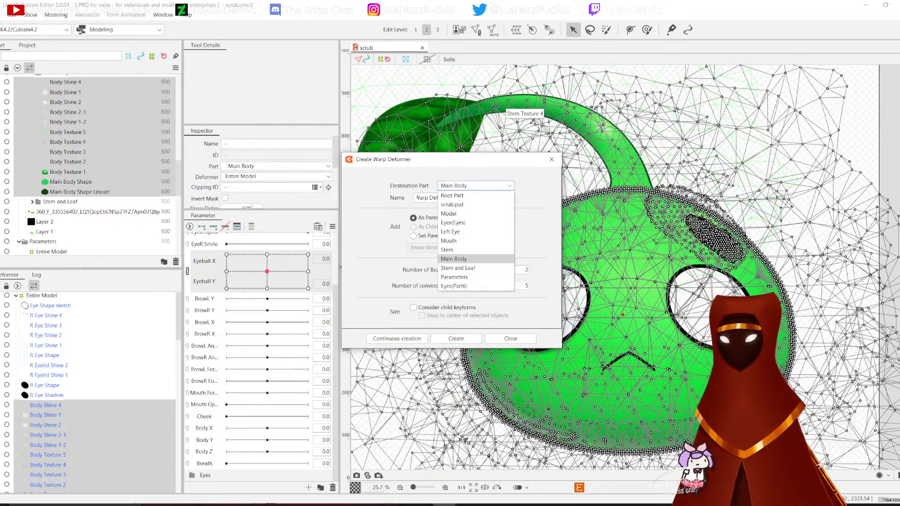
pyautogui.click(455, 195)
pyautogui.click(454, 198)
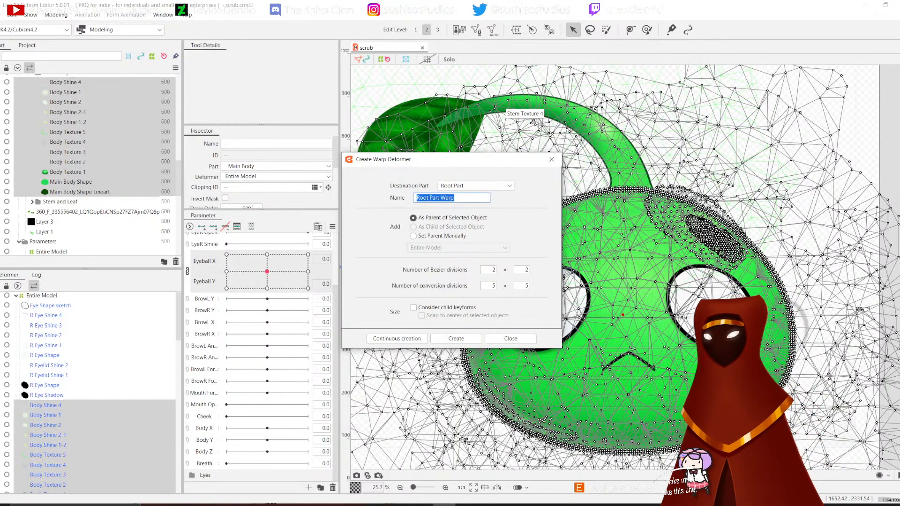
pyautogui.write('All Body - Breathe')
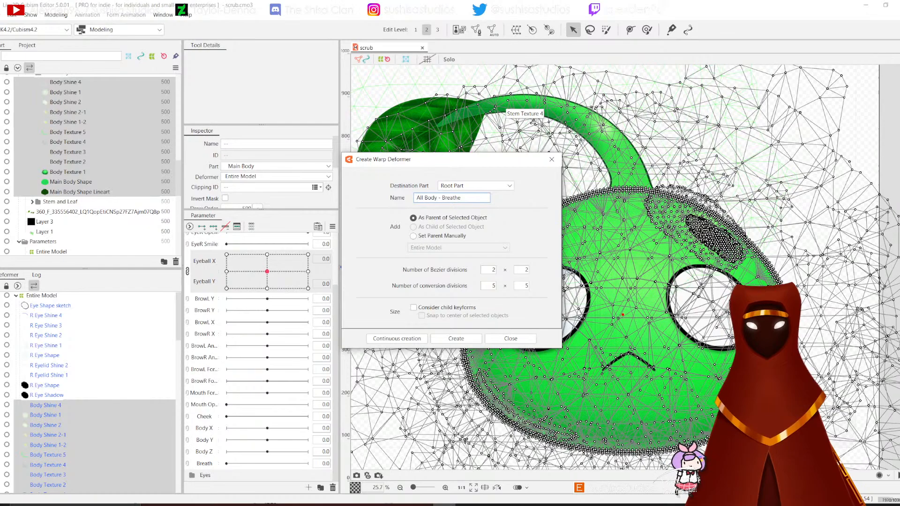
pyautogui.press('Return')
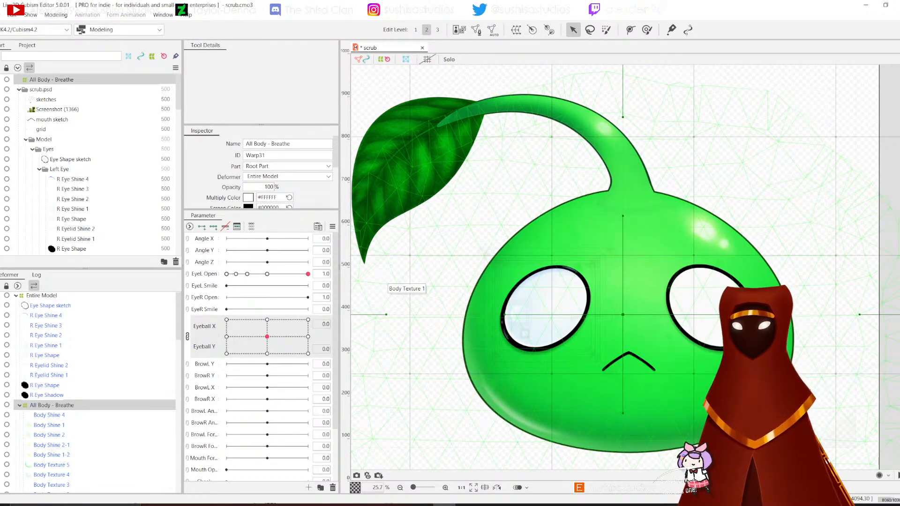
# Step: Link the Angle X and Angle Y parameters, and move the Breath parameter directly below Angle Z
pyautogui.click(187, 239)
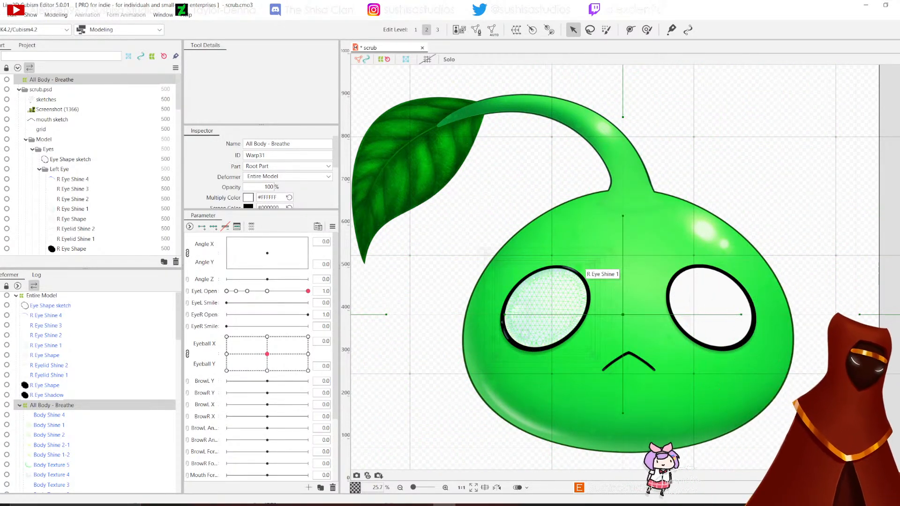
pyautogui.scroll(-4, 247, 291)
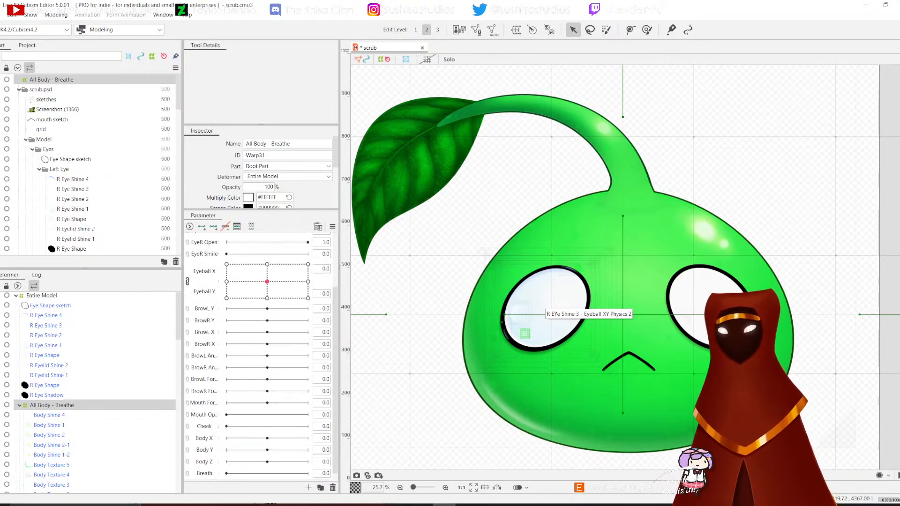
pyautogui.scroll(4, 247, 291)
pyautogui.scroll(-4, 257, 357)
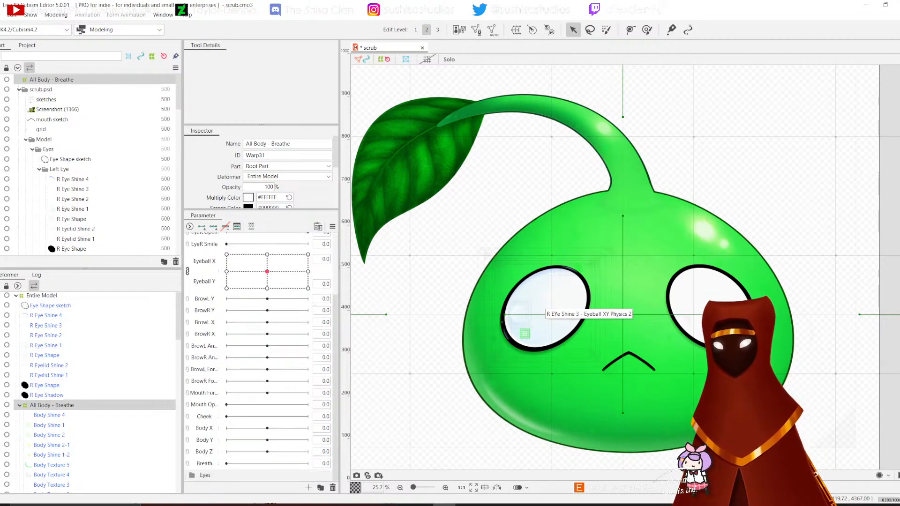
pyautogui.moveTo(204, 452); pyautogui.dragTo(209, 269)
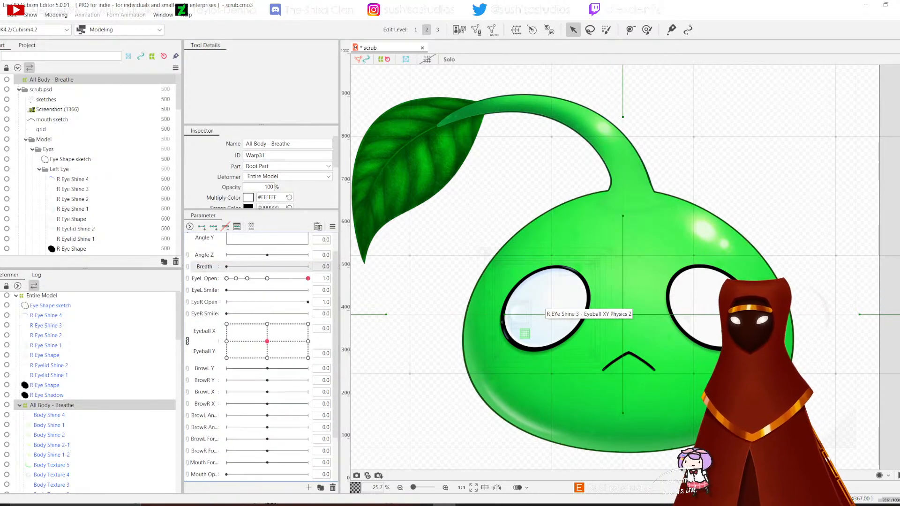
pyautogui.scroll(-3, 300, 344)
pyautogui.scroll(3, 262, 351)
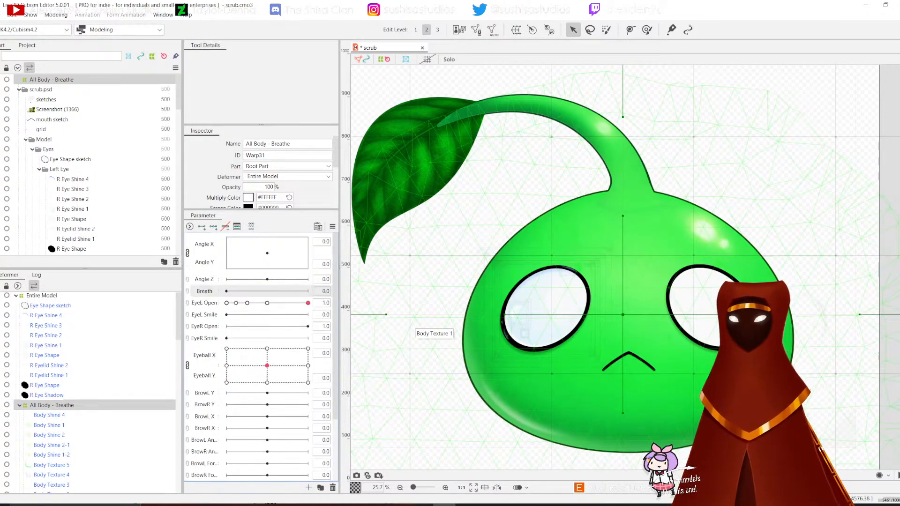
# Step: Save the model
pyautogui.click(2, 15)
pyautogui.click(10, 94)
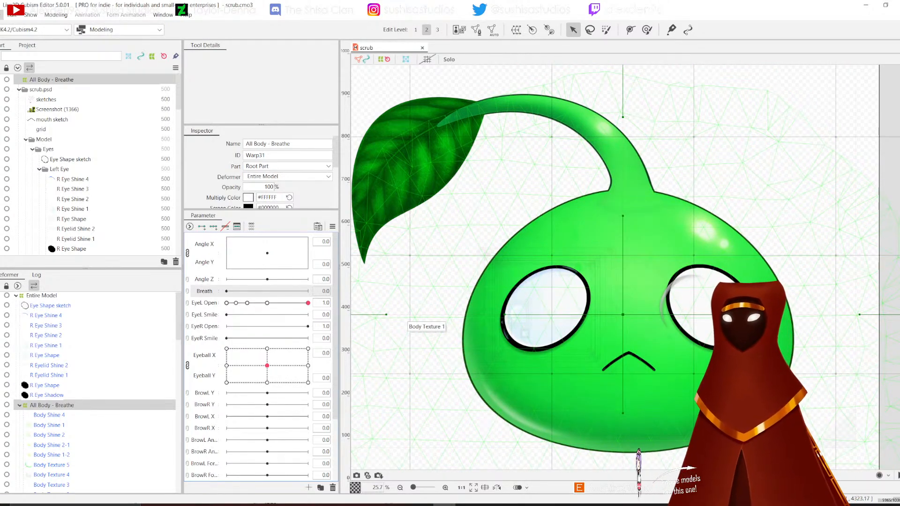
pyautogui.click(1, 15)
pyautogui.click(14, 94)
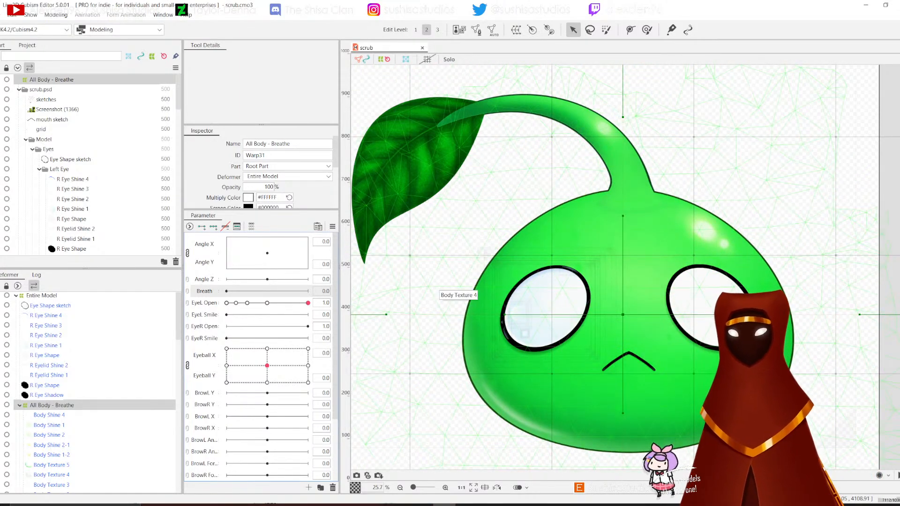
# Step: Add two Breath keys to the All Body - Breathe deformer and, at 1.0, raise its upper edge and spread its upper corners outward
pyautogui.click(201, 227)
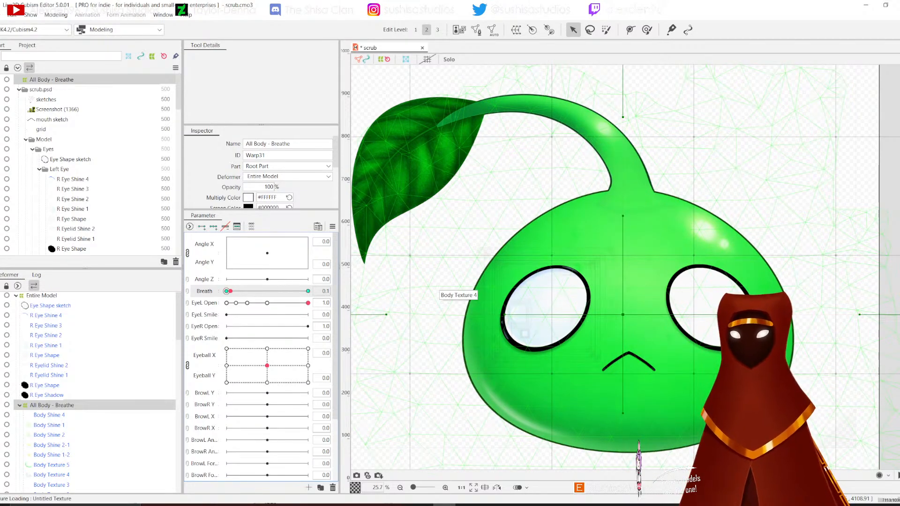
pyautogui.moveTo(226, 291); pyautogui.dragTo(308, 291)
pyautogui.scroll(-3, 580, 307)
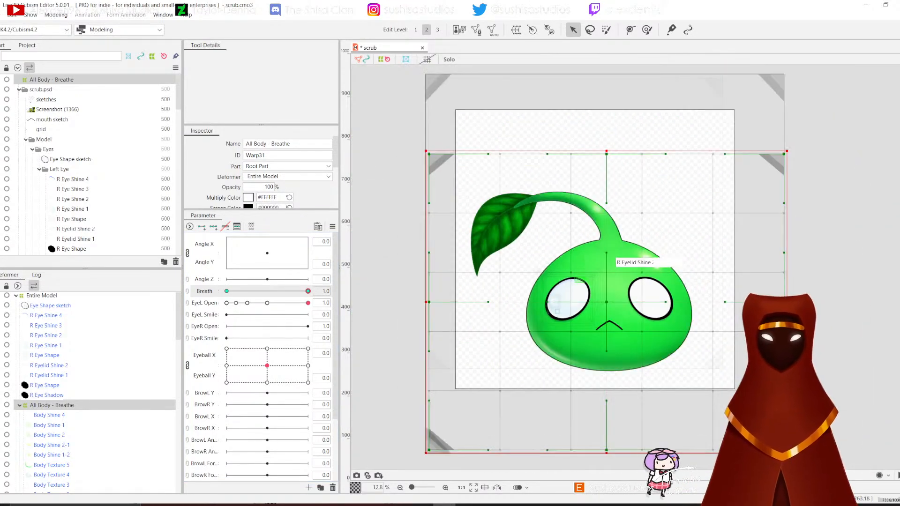
pyautogui.moveTo(606, 153); pyautogui.dragTo(606, 149)
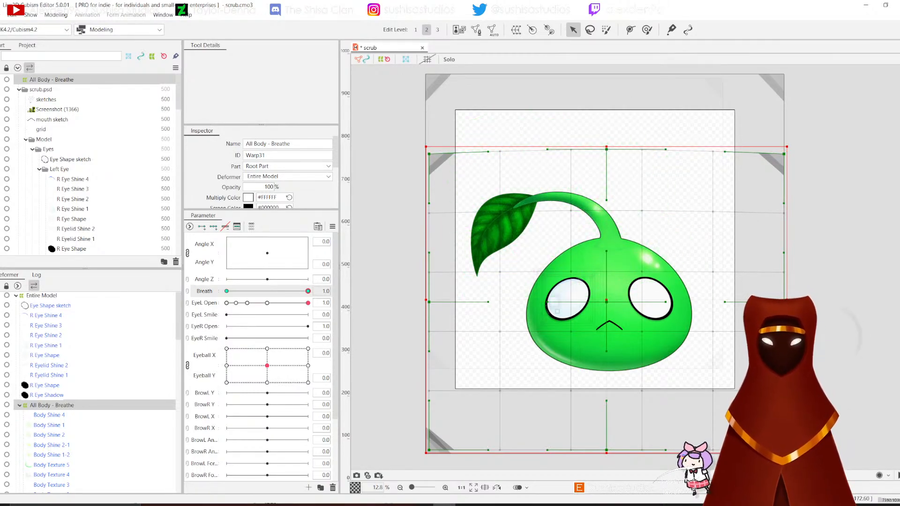
pyautogui.moveTo(428, 154); pyautogui.dragTo(423, 153)
pyautogui.moveTo(784, 154); pyautogui.dragTo(791, 146)
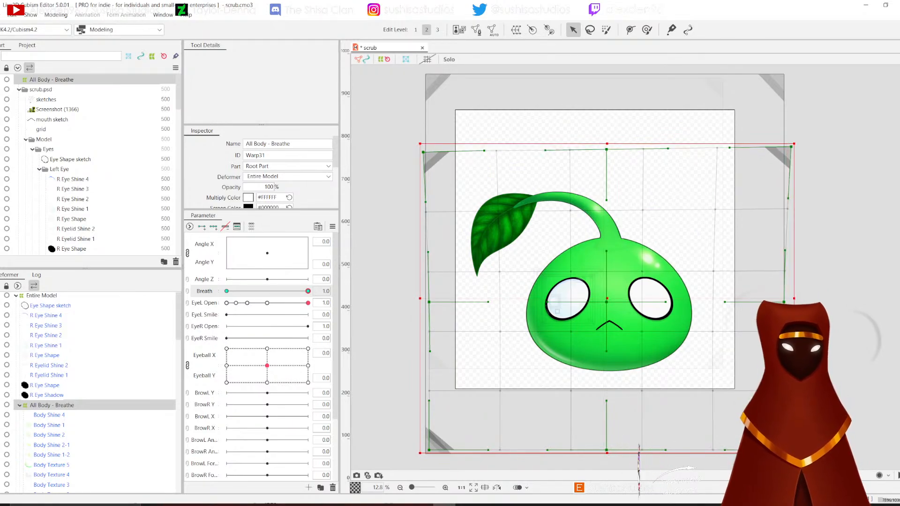
# Step: With Breath at 1.0, push the deformer's mid-side points slightly outward and raise its centre point a little
pyautogui.moveTo(783, 303); pyautogui.dragTo(786, 303)
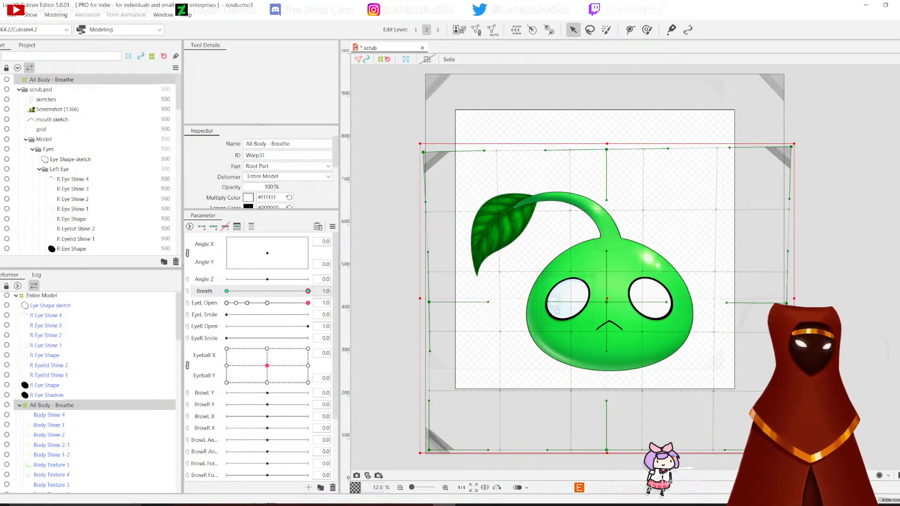
pyautogui.moveTo(429, 302); pyautogui.dragTo(425, 303)
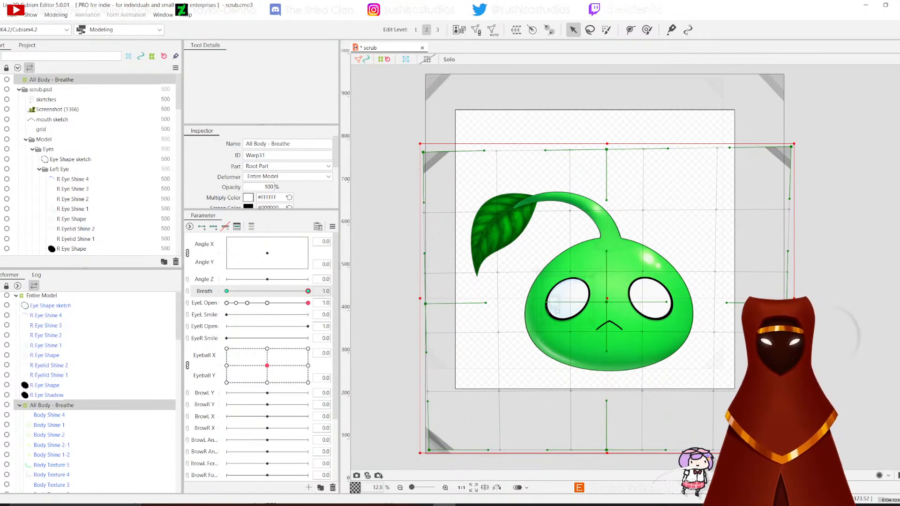
pyautogui.moveTo(308, 291)
pyautogui.mouseDown()
pyautogui.moveTo(226, 291)
pyautogui.moveTo(308, 291)
pyautogui.mouseUp()
pyautogui.scroll(5, 621, 303)
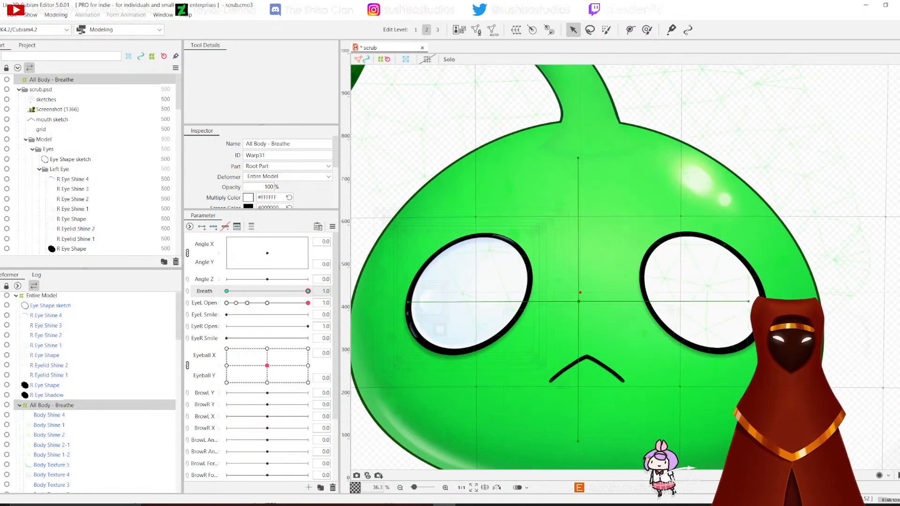
pyautogui.moveTo(578, 301); pyautogui.dragTo(578, 299)
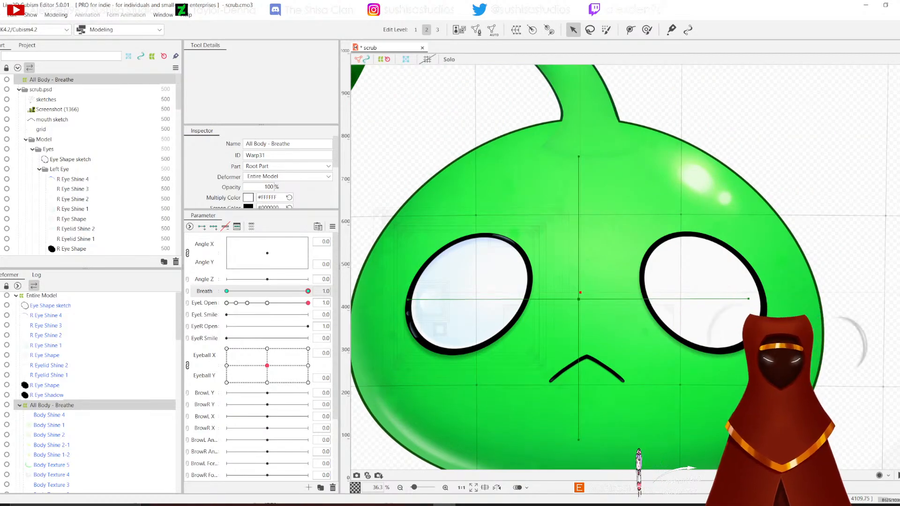
pyautogui.hotkey('ctrl', 'z')
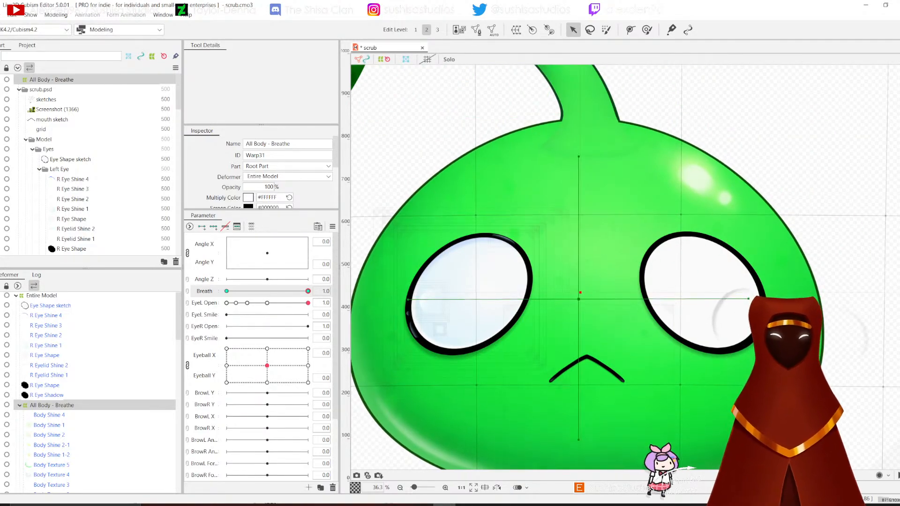
pyautogui.scroll(-3, 604, 299)
# Step: Lower the middle and both corners of the All Body - Breathe deformer's bottom edge slightly at Breath 1.0
pyautogui.moveTo(571, 377); pyautogui.dragTo(584, 250)
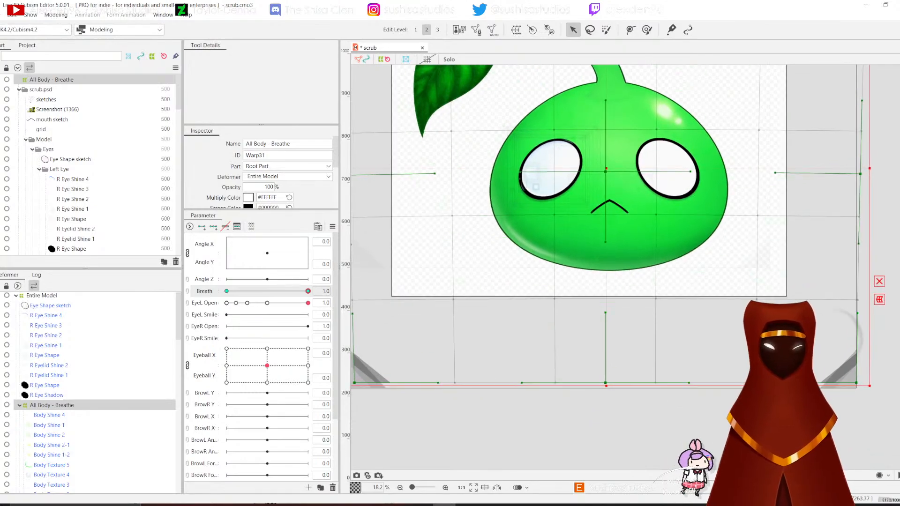
pyautogui.moveTo(605, 383); pyautogui.dragTo(604, 385)
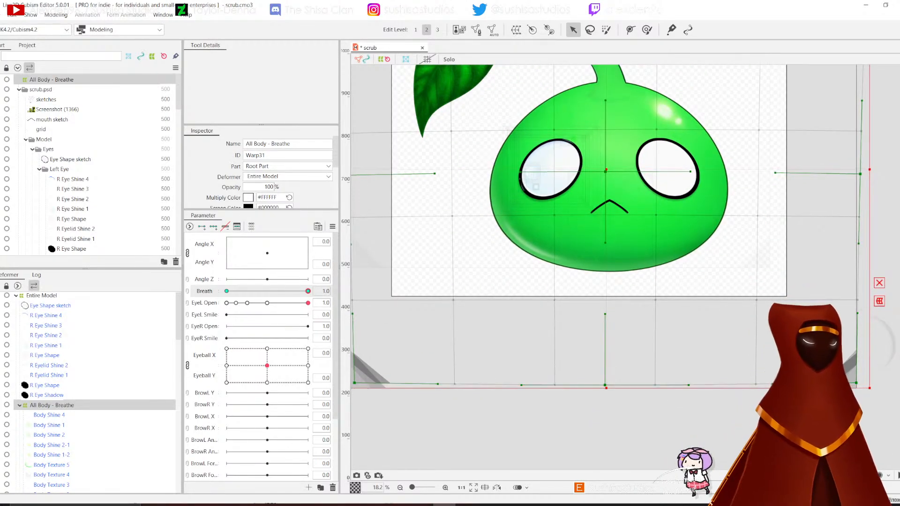
pyautogui.scroll(-3, 533, 324)
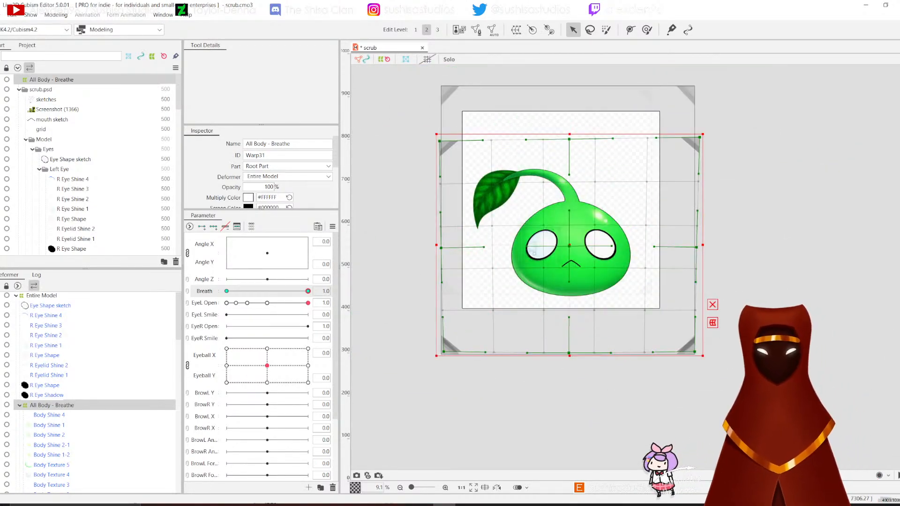
pyautogui.moveTo(443, 351); pyautogui.dragTo(444, 354)
pyautogui.moveTo(694, 352); pyautogui.dragTo(693, 353)
# Step: With Breath at 0.0, create a Root Part warp deformer named "Entire Face - Breathe" as parent of Entire R Eye - Physics 2
pyautogui.moveTo(308, 291); pyautogui.dragTo(227, 291)
pyautogui.scroll(5, 567, 247)
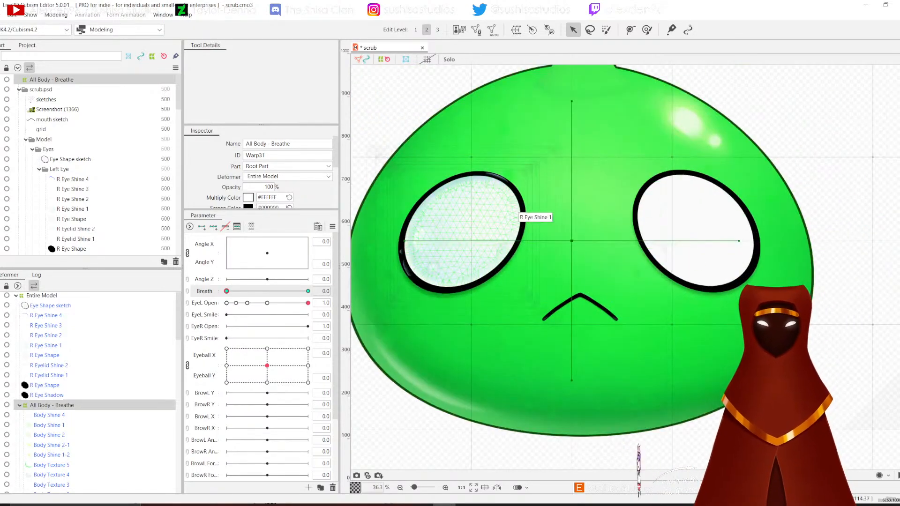
pyautogui.click(462, 230)
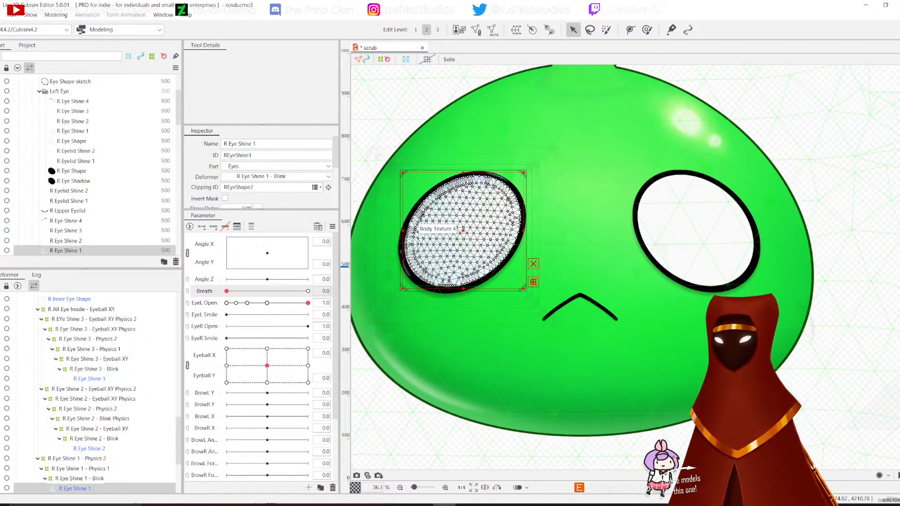
pyautogui.scroll(7, 89, 393)
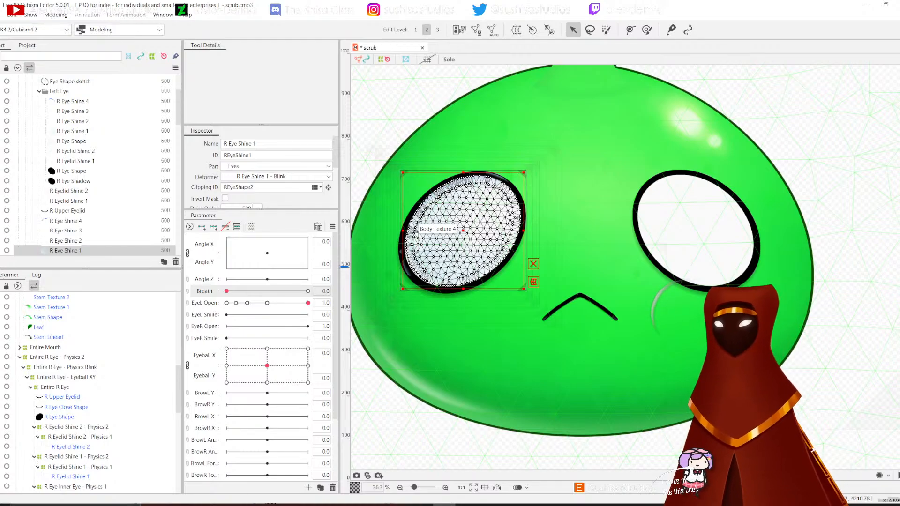
pyautogui.click(56, 357)
pyautogui.click(515, 29)
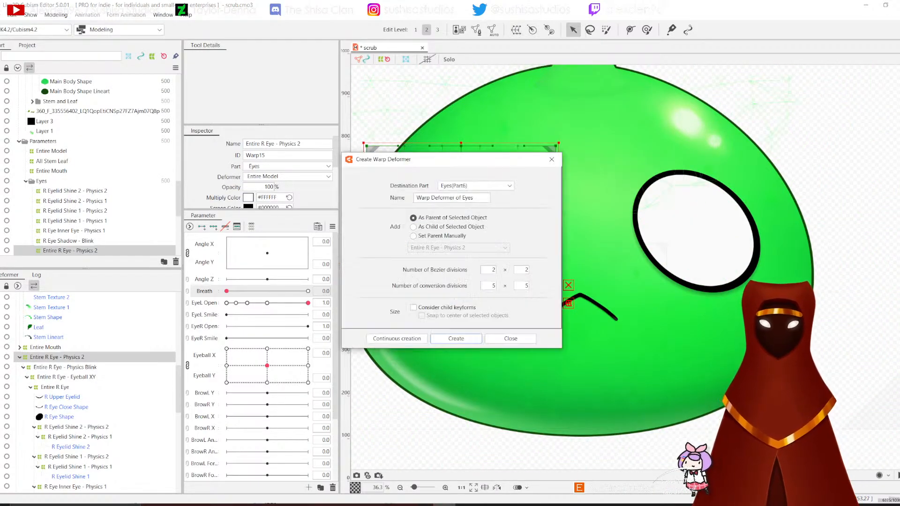
pyautogui.click(475, 186)
pyautogui.click(454, 195)
pyautogui.click(461, 198)
pyautogui.hotkey('ctrl', 'a')
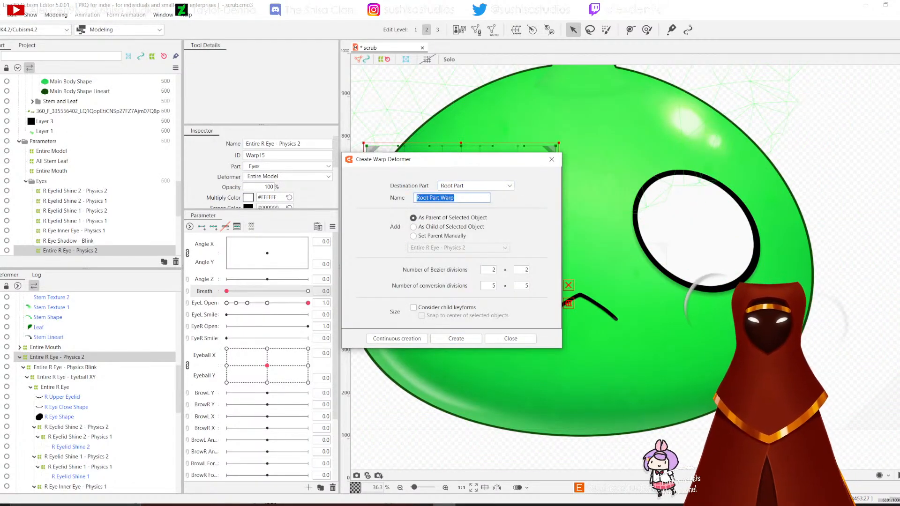
pyautogui.write('Entire Face - Breathe')
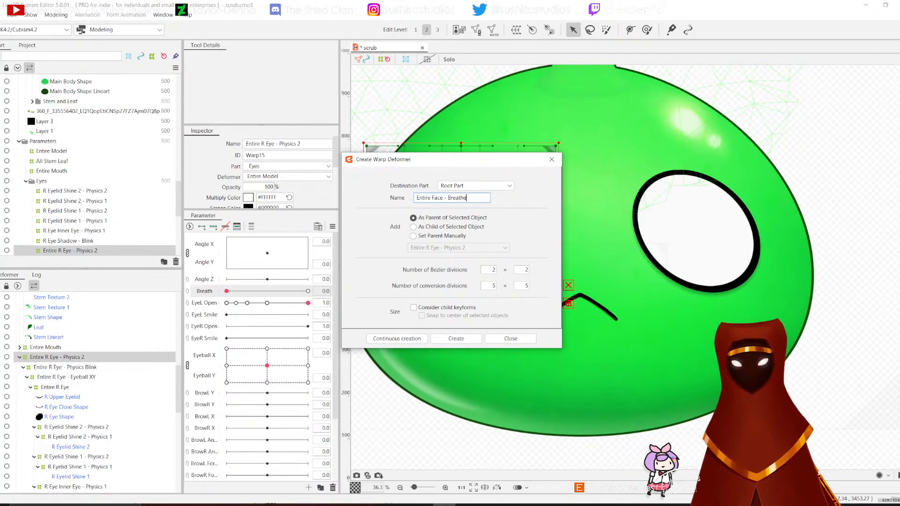
pyautogui.press('Return')
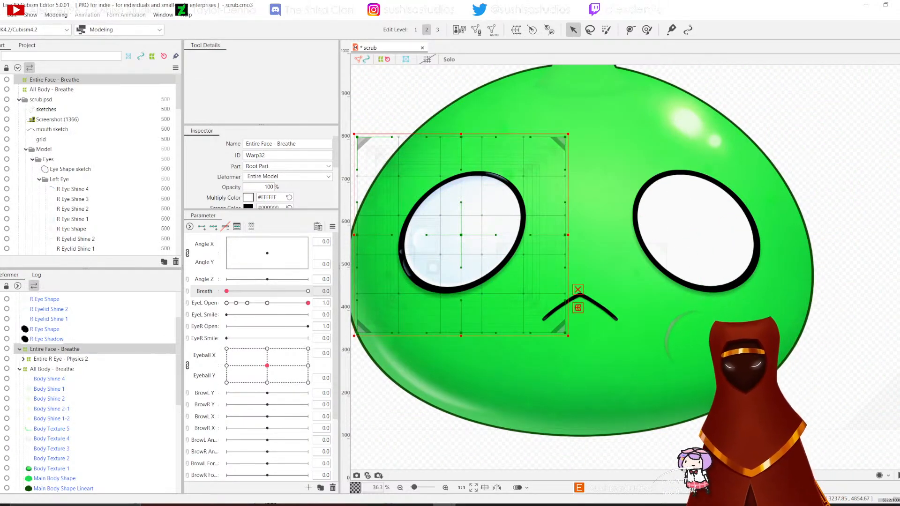
# Step: Stretch the Entire Face - Breathe deformer across both eyes and the mouth, and parent Eye Shape sketch through R Eye Shadow to it
pyautogui.moveTo(568, 335); pyautogui.dragTo(811, 370)
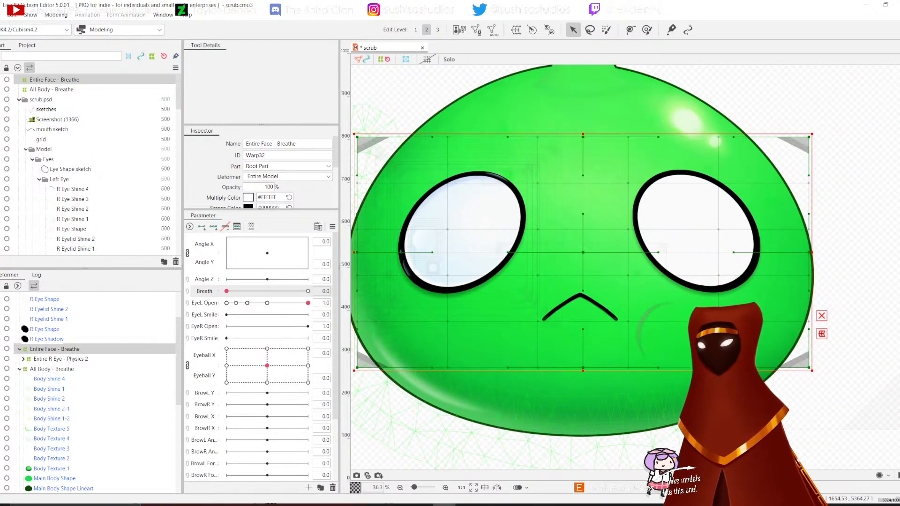
pyautogui.scroll(3, 89, 392)
pyautogui.click(50, 307)
pyautogui.keyDown('shift'); pyautogui.click(47, 397); pyautogui.keyUp('shift')
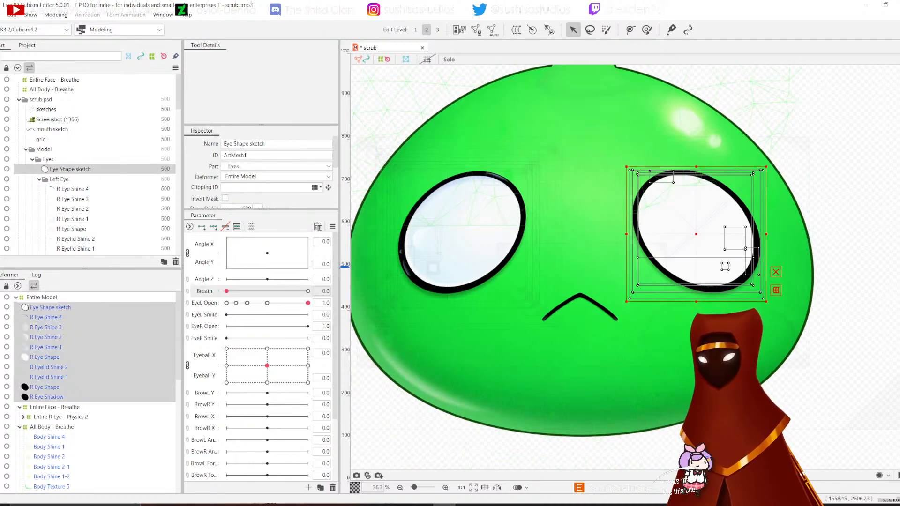
pyautogui.moveTo(47, 397); pyautogui.dragTo(51, 406)
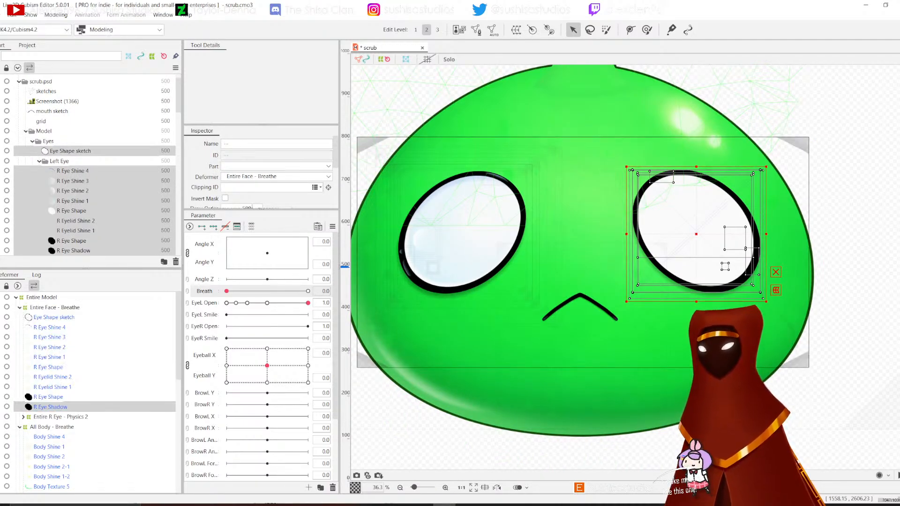
# Step: Move the Entire Mouth deformer under Entire Face - Breathe in the deformer hierarchy
pyautogui.click(54, 308)
pyautogui.scroll(-2, 54, 328)
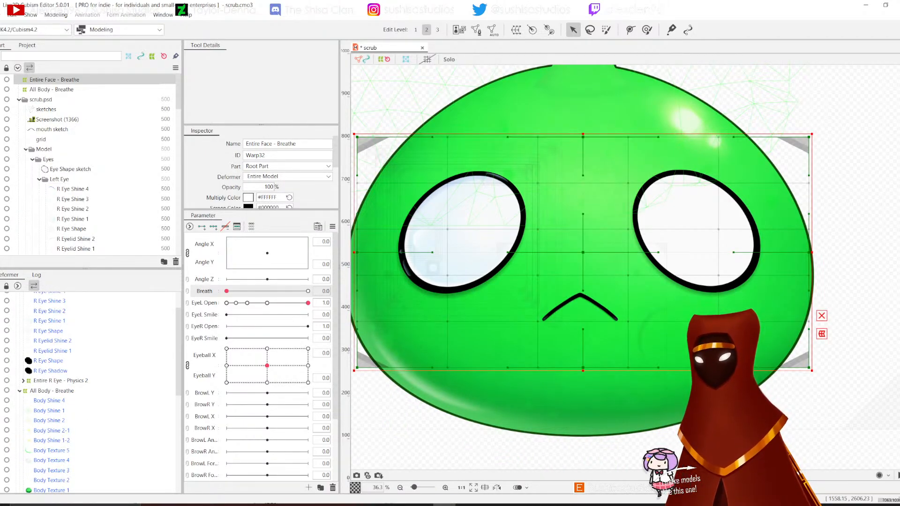
pyautogui.scroll(-5, 92, 392)
pyautogui.scroll(-3, 92, 392)
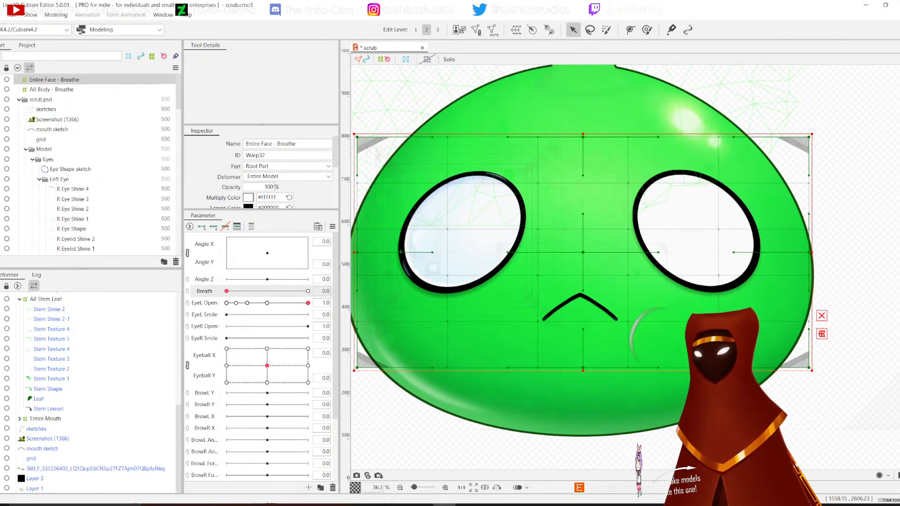
pyautogui.moveTo(45, 418); pyautogui.dragTo(48, 295)
pyautogui.scroll(5, 94, 389)
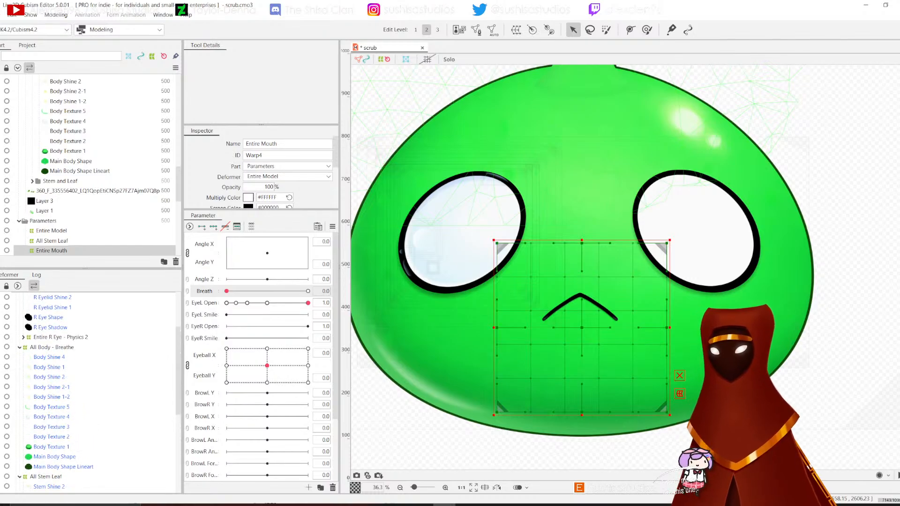
pyautogui.moveTo(55, 296); pyautogui.dragTo(54, 308)
# Step: Add two Breath keys to the Entire Face - Breathe deformer and raise the whole deformer slightly at Breath 1.0
pyautogui.click(55, 307)
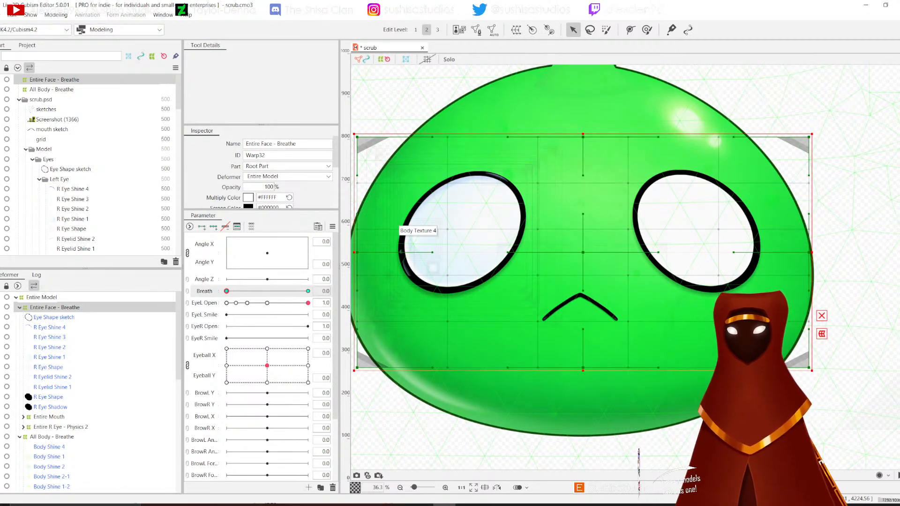
pyautogui.moveTo(227, 291); pyautogui.dragTo(308, 291)
pyautogui.moveTo(618, 215); pyautogui.dragTo(618, 205)
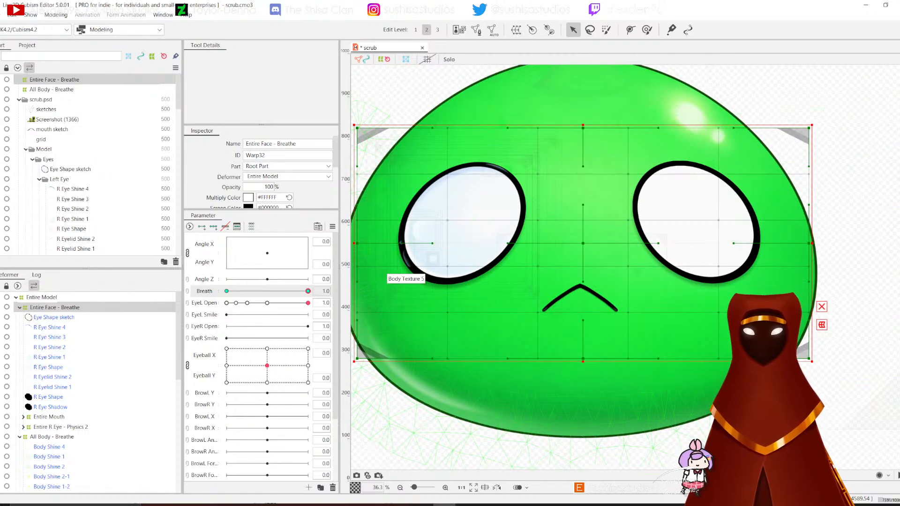
pyautogui.moveTo(308, 291)
pyautogui.mouseDown()
pyautogui.moveTo(227, 291)
pyautogui.moveTo(308, 291)
pyautogui.mouseUp()
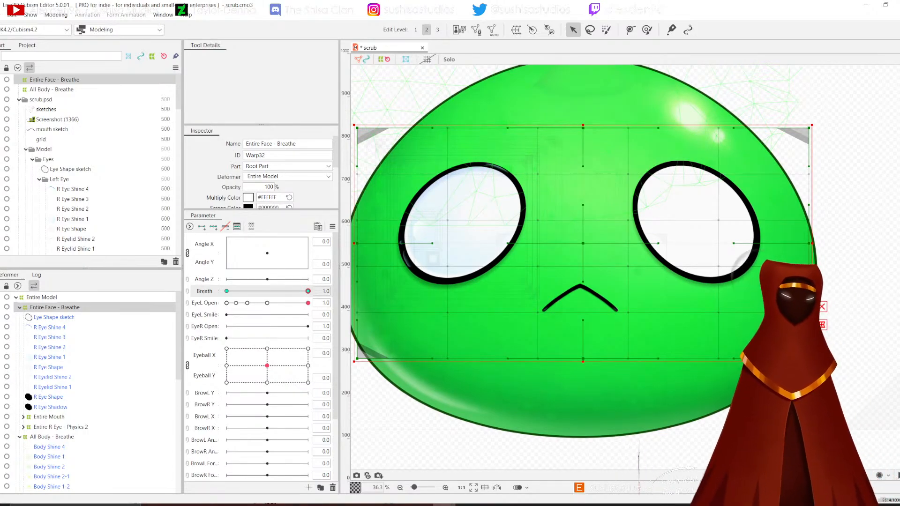
# Step: Reset Breath to 0.0 and create a Root Part warp deformer named "Entire R Eye - Breathe" as parent of Entire R Eye - Physics 2
pyautogui.moveTo(308, 291); pyautogui.dragTo(226, 291)
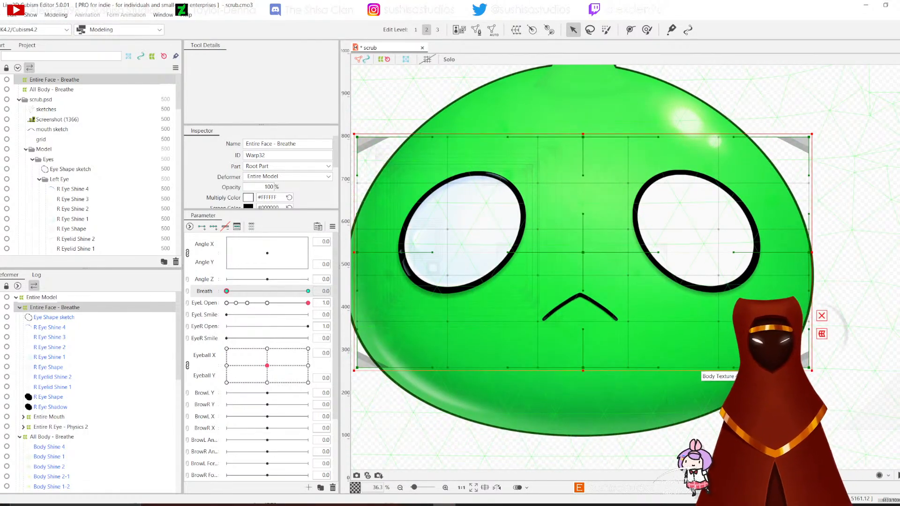
pyautogui.scroll(-2, 576, 255)
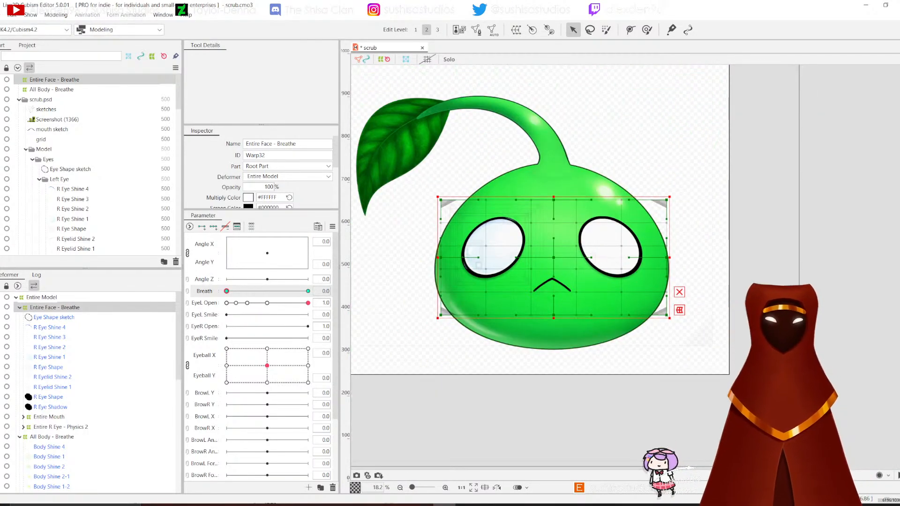
pyautogui.scroll(2, 523, 259)
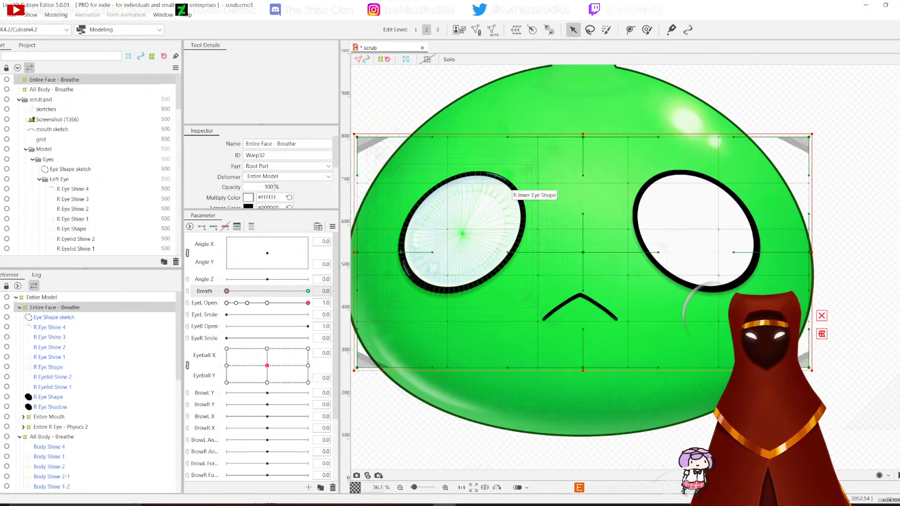
pyautogui.click(511, 196)
pyautogui.click(61, 368)
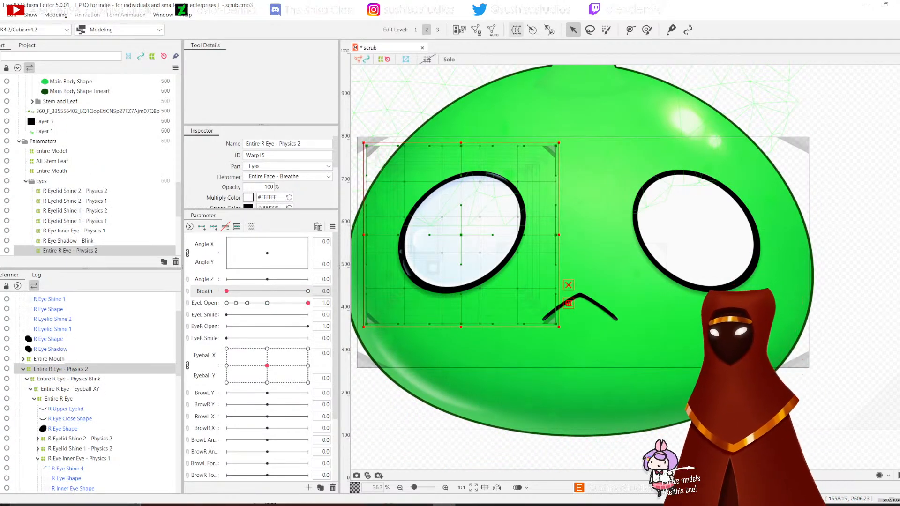
pyautogui.click(516, 29)
pyautogui.click(476, 185)
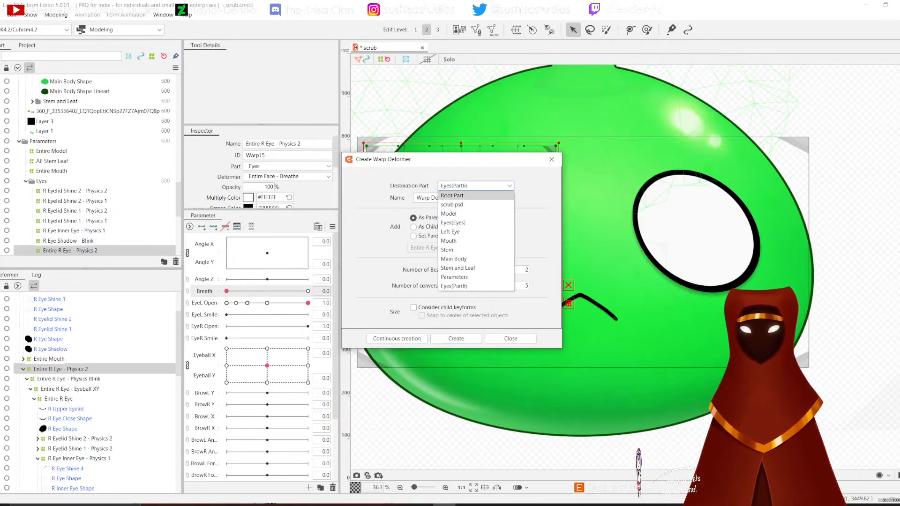
pyautogui.click(452, 195)
pyautogui.write('Entire R Eye - Breathe')
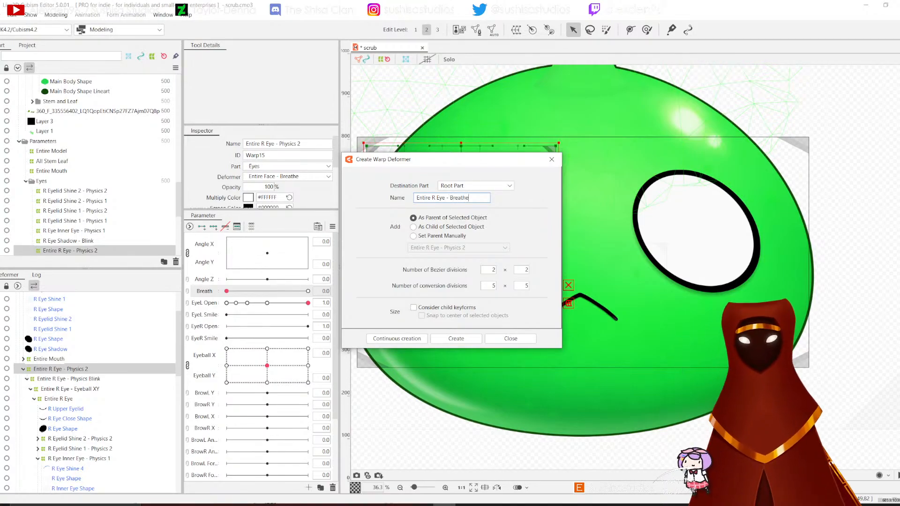
pyautogui.click(456, 338)
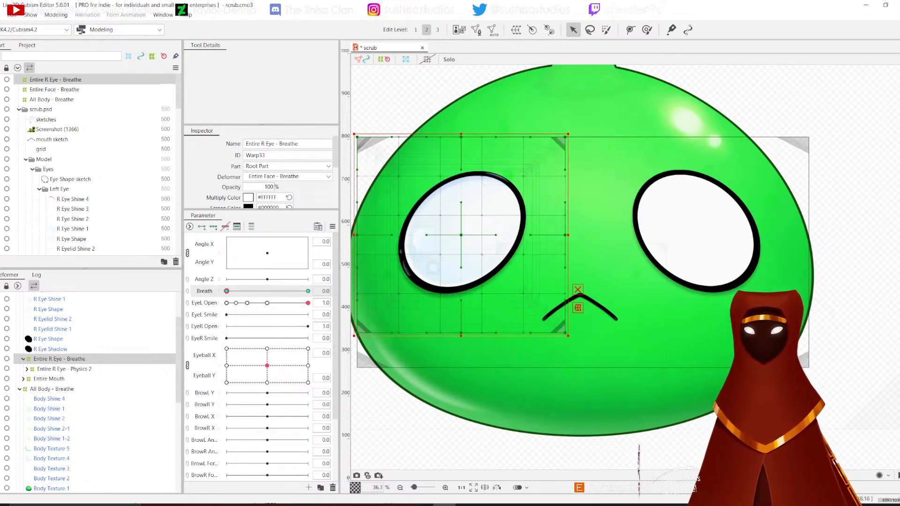
# Step: Add two Breath keys to Entire R Eye - Breathe and, at 1.0, tilt the deformer slightly counterclockwise and reshape its upper corners
pyautogui.moveTo(226, 291); pyautogui.dragTo(308, 291)
pyautogui.moveTo(581, 225); pyautogui.dragTo(626, 264)
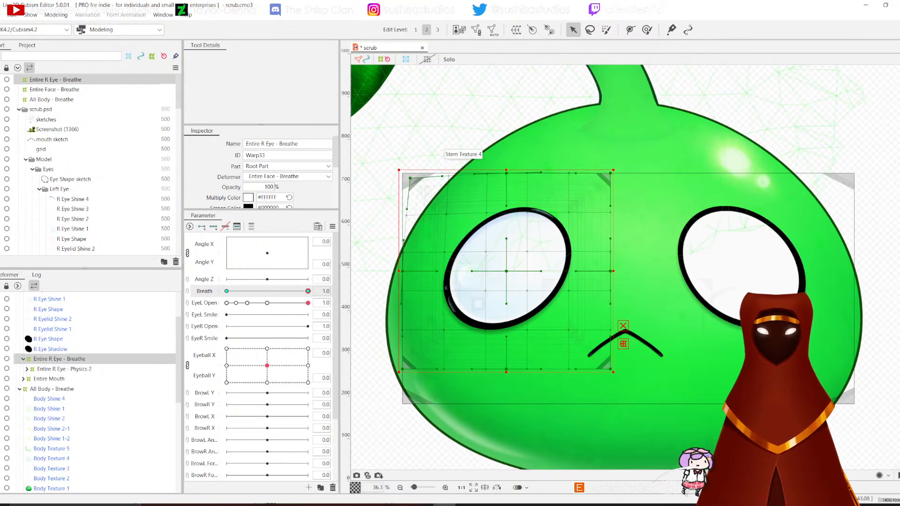
pyautogui.moveTo(610, 174); pyautogui.dragTo(616, 162)
pyautogui.scroll(4, 488, 265)
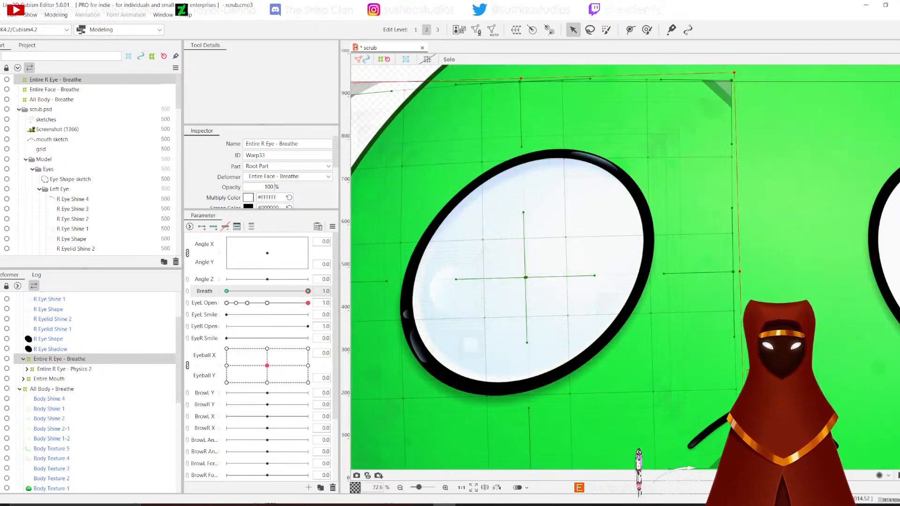
pyautogui.scroll(-4, 523, 263)
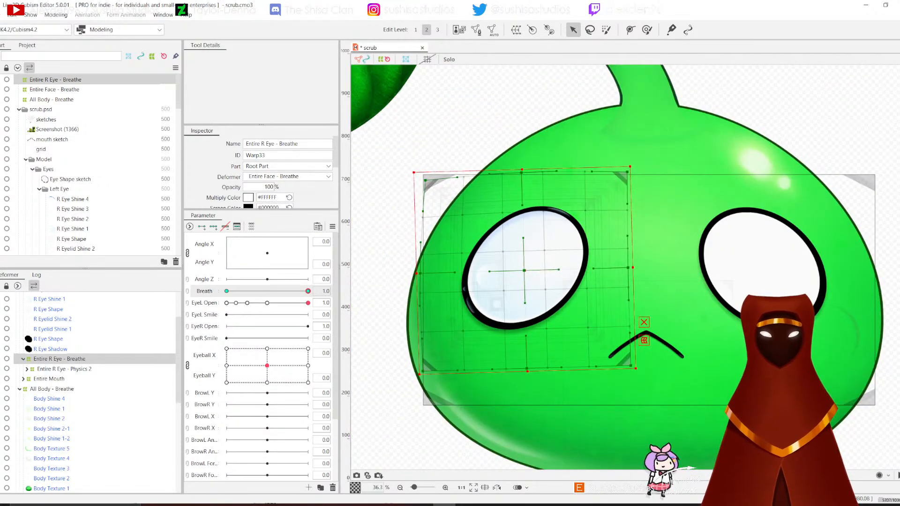
# Step: At Breath 1.0, nudge the outer upper corner of Entire R Eye - Breathe slightly outward and save the model
pyautogui.moveTo(308, 291)
pyautogui.mouseDown()
pyautogui.moveTo(254, 291)
pyautogui.moveTo(308, 291)
pyautogui.mouseUp()
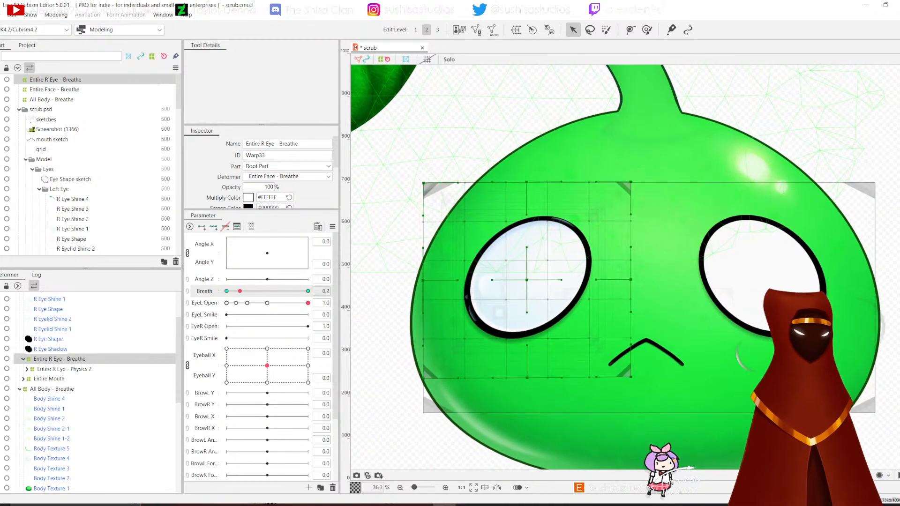
pyautogui.scroll(3, 522, 273)
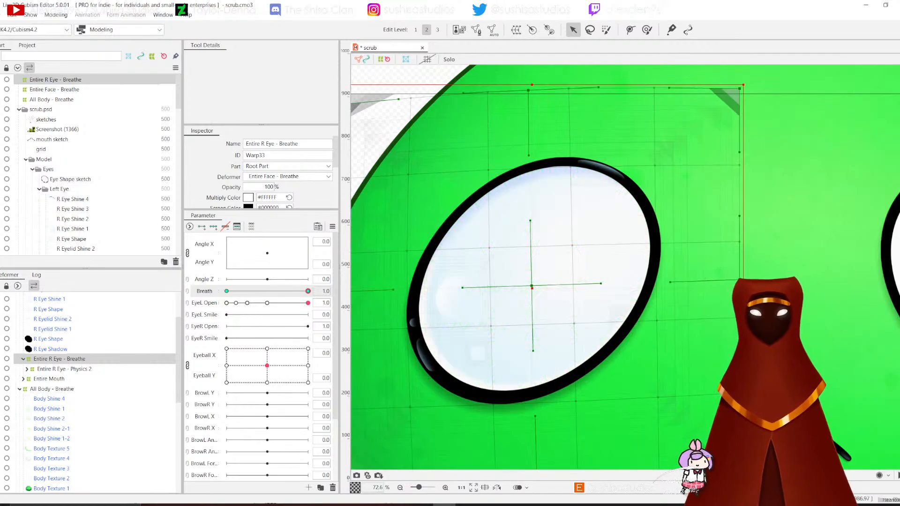
pyautogui.moveTo(522, 267); pyautogui.dragTo(618, 296)
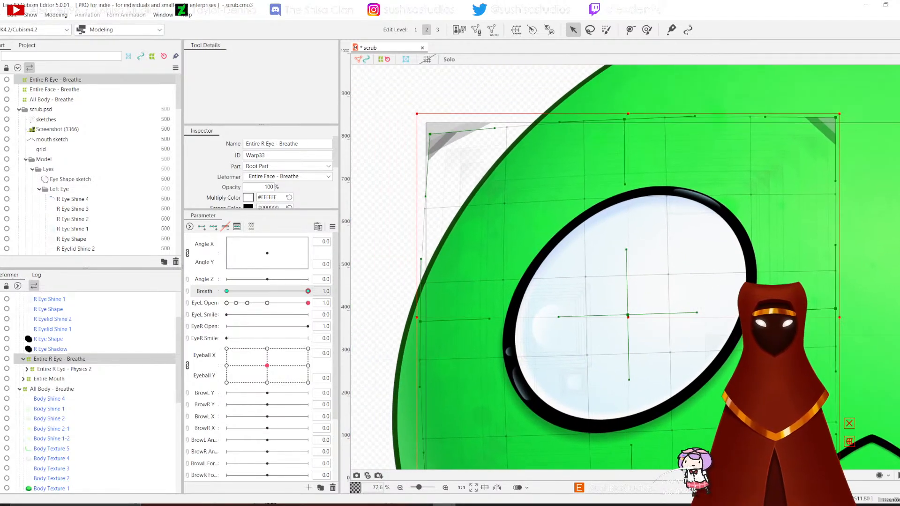
pyautogui.moveTo(425, 131); pyautogui.dragTo(422, 130)
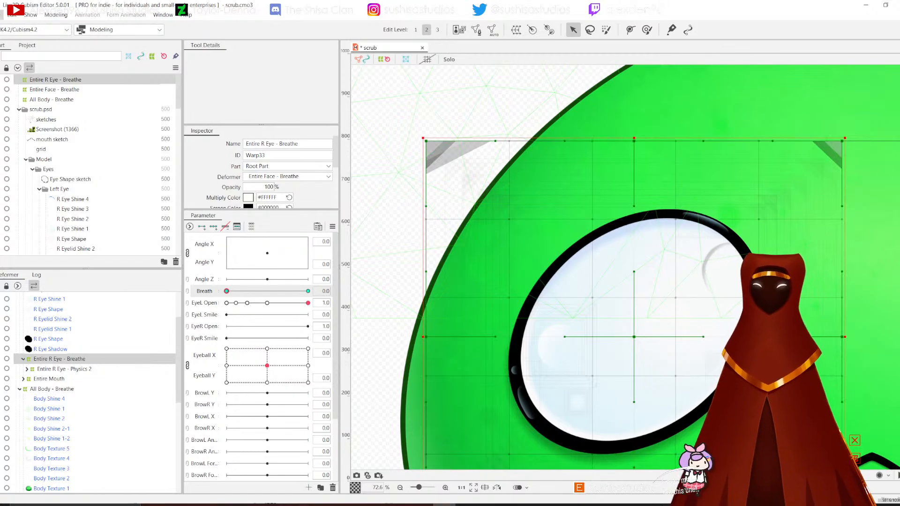
pyautogui.click(1, 15)
pyautogui.click(11, 94)
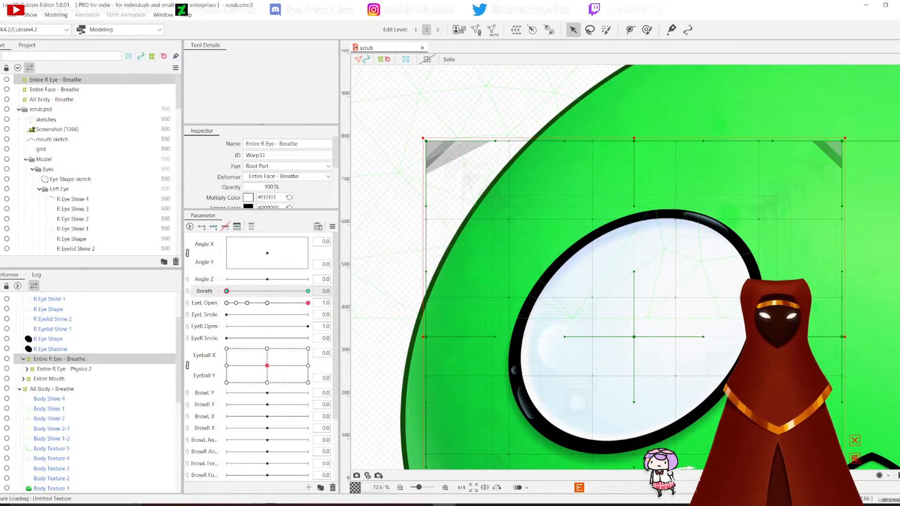
# Step: Check how the right eye deforms as Breath varies between 0.0 and 1.0
pyautogui.scroll(-3, 685, 328)
pyautogui.moveTo(684, 328); pyautogui.dragTo(617, 295)
pyautogui.scroll(1, 617, 295)
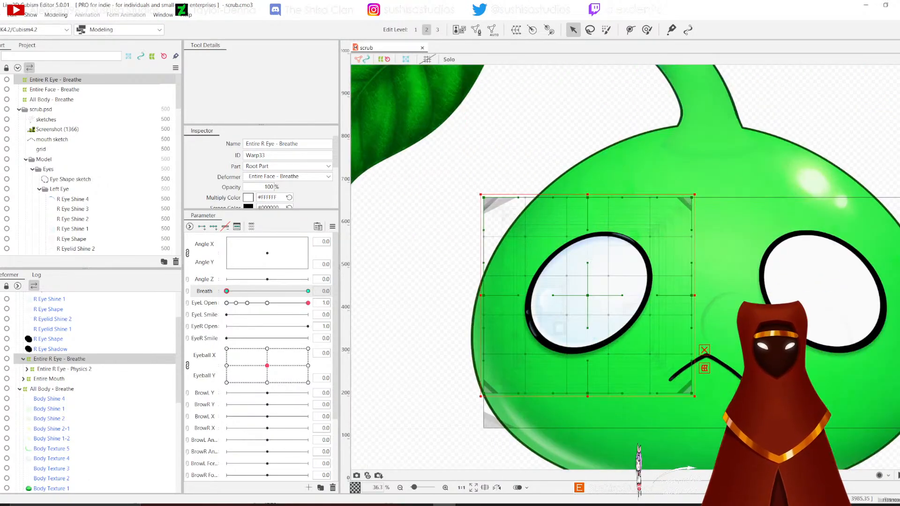
pyautogui.scroll(2, 602, 282)
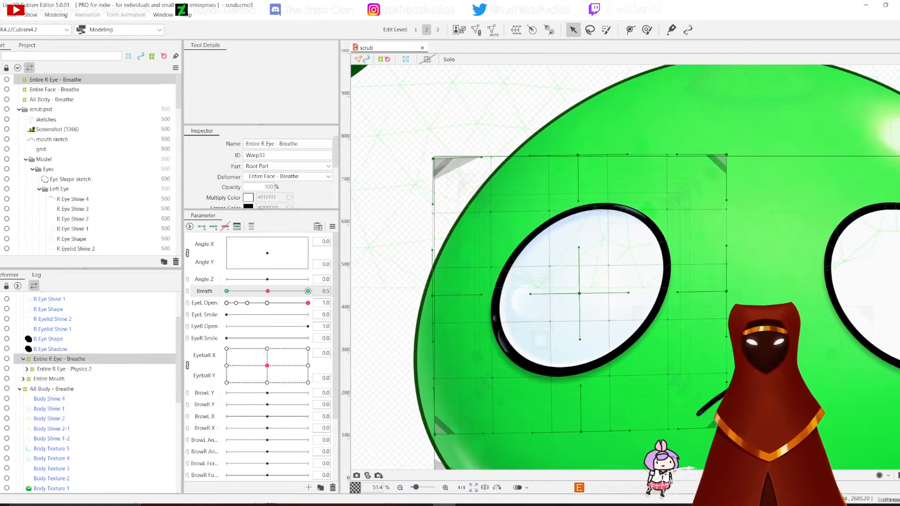
pyautogui.moveTo(265, 291); pyautogui.dragTo(308, 291)
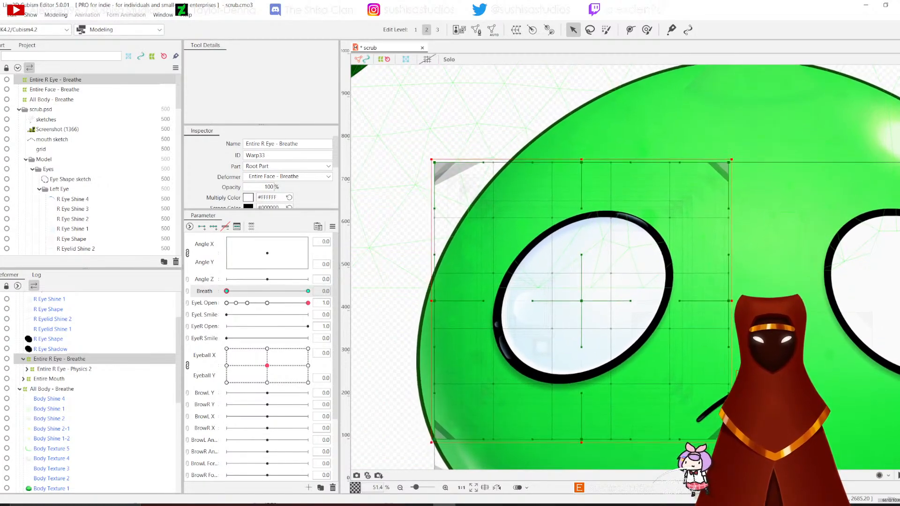
pyautogui.moveTo(307, 291)
pyautogui.mouseDown()
pyautogui.moveTo(226, 291)
pyautogui.moveTo(308, 291)
pyautogui.mouseUp()
# Step: Check the whole character's breathing in the physics settings preview, then return to the model
pyautogui.click(56, 15)
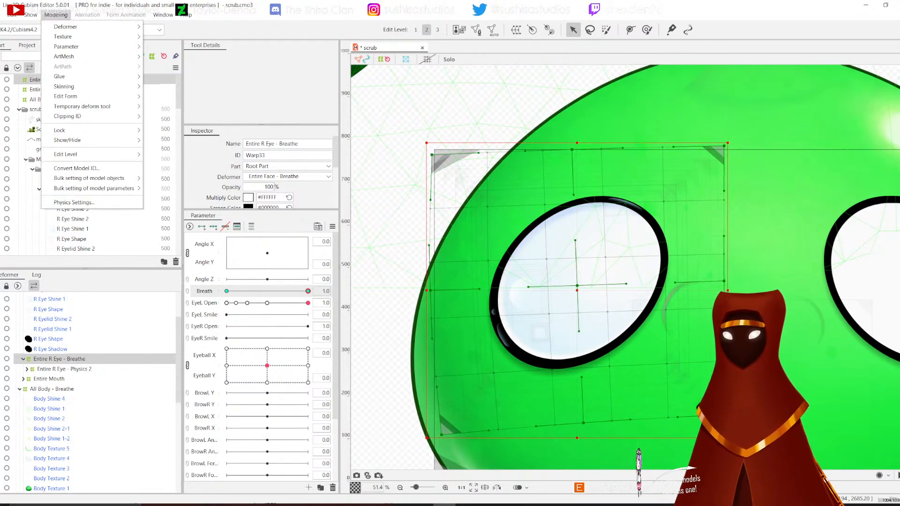
pyautogui.click(70, 202)
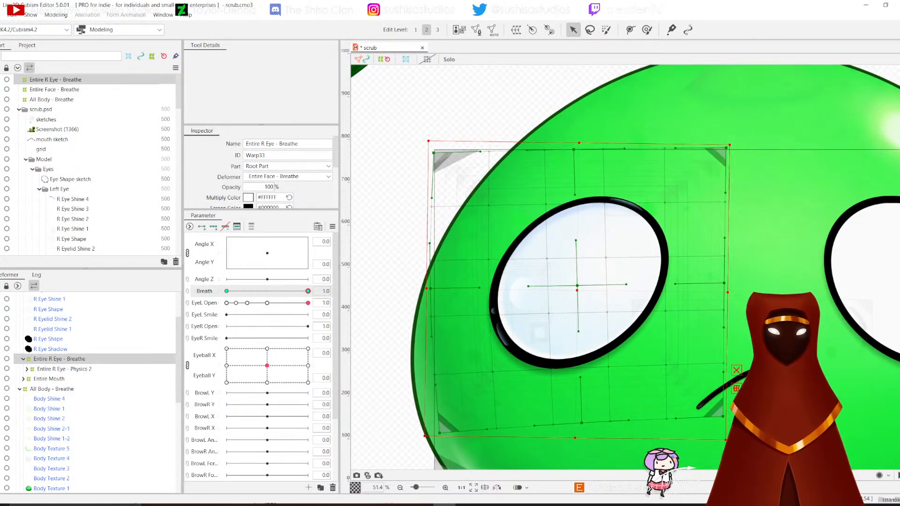
pyautogui.click(56, 15)
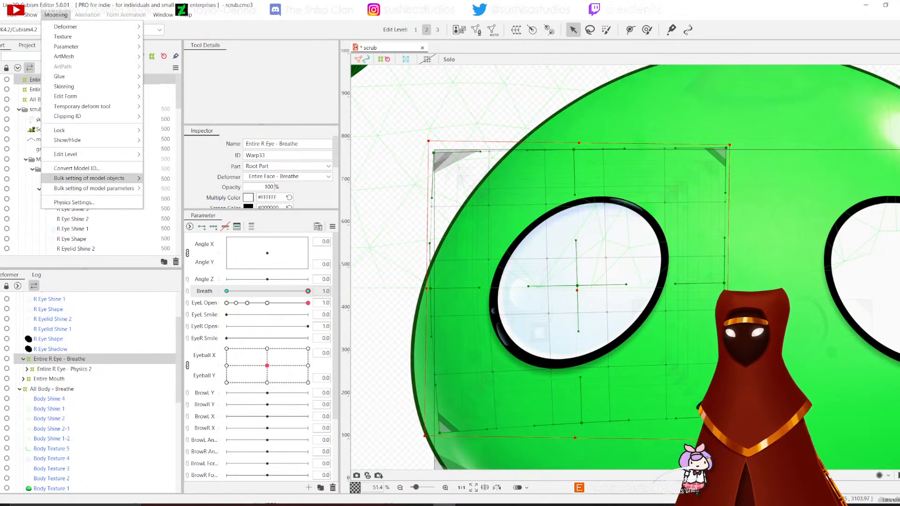
pyautogui.click(71, 202)
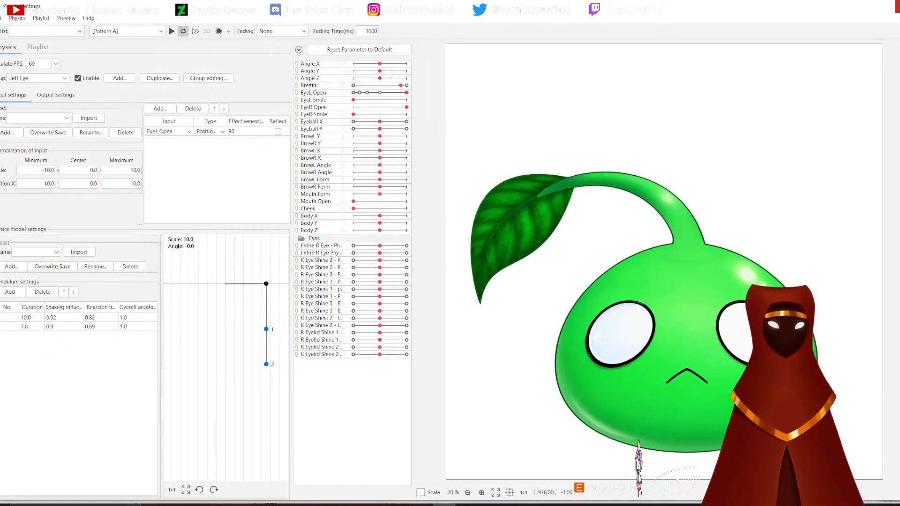
pyautogui.click(897, 6)
# Step: Rename the All Stem Leaf warp deformer to "All Stem Leaf - Breathe"
pyautogui.scroll(-4, 655, 174)
pyautogui.moveTo(675, 112); pyautogui.dragTo(674, 214)
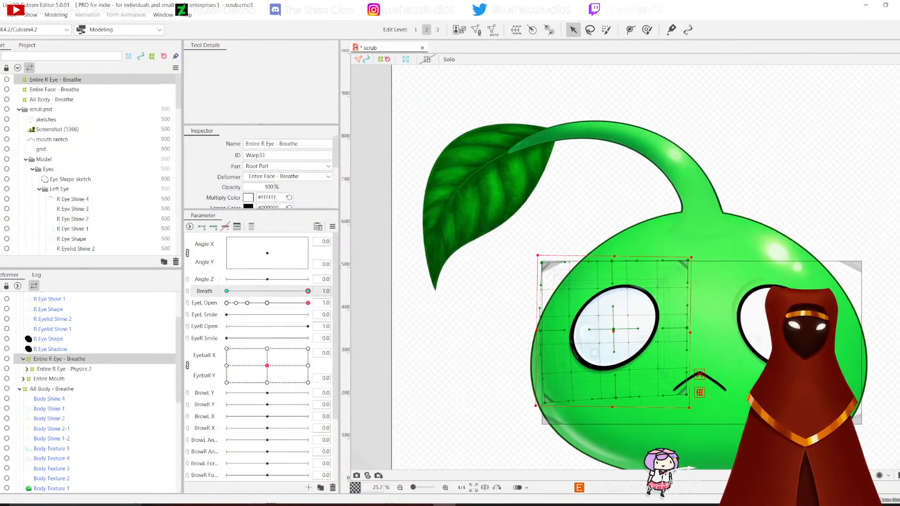
pyautogui.click(668, 161)
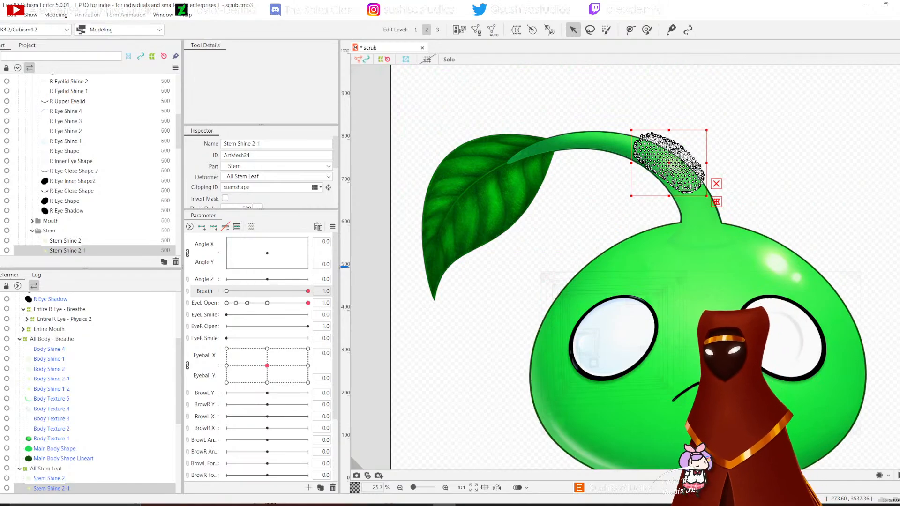
pyautogui.click(46, 468)
pyautogui.scroll(-3, 532, 168)
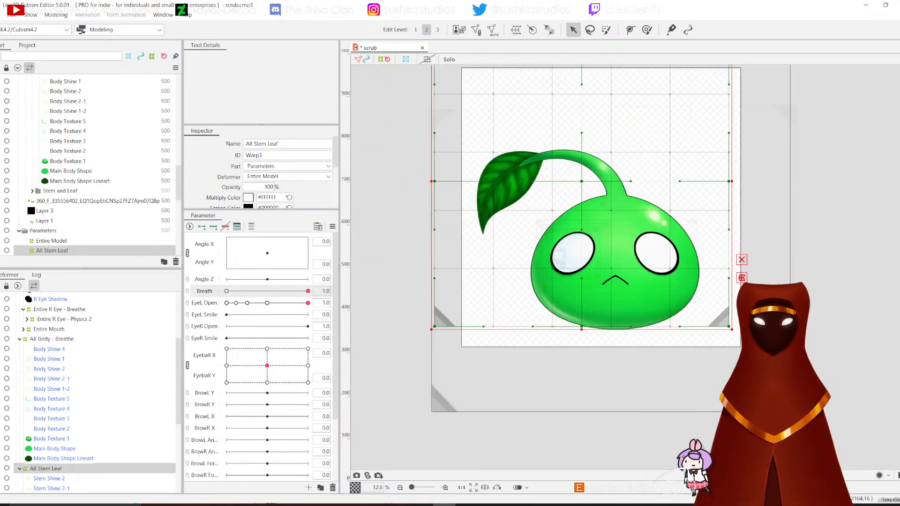
pyautogui.click(300, 144)
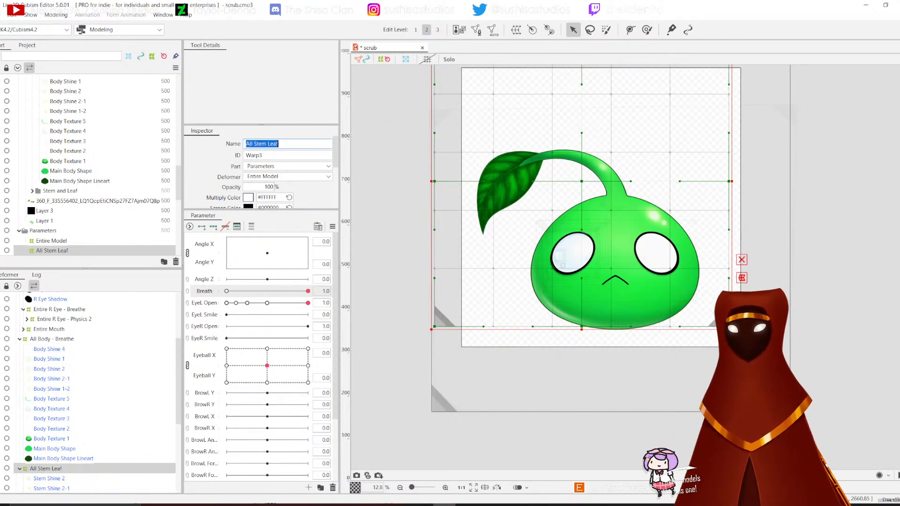
pyautogui.click(300, 144)
pyautogui.write('- Breathe')
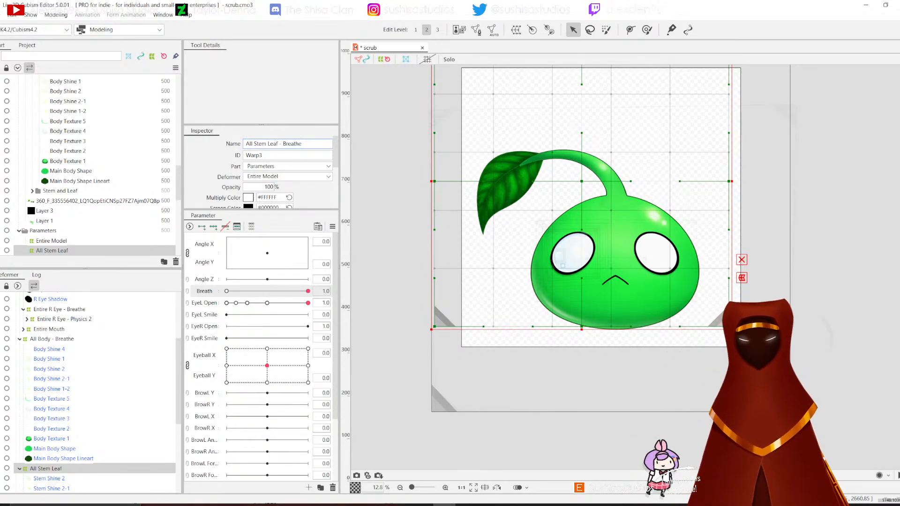
pyautogui.press('Return')
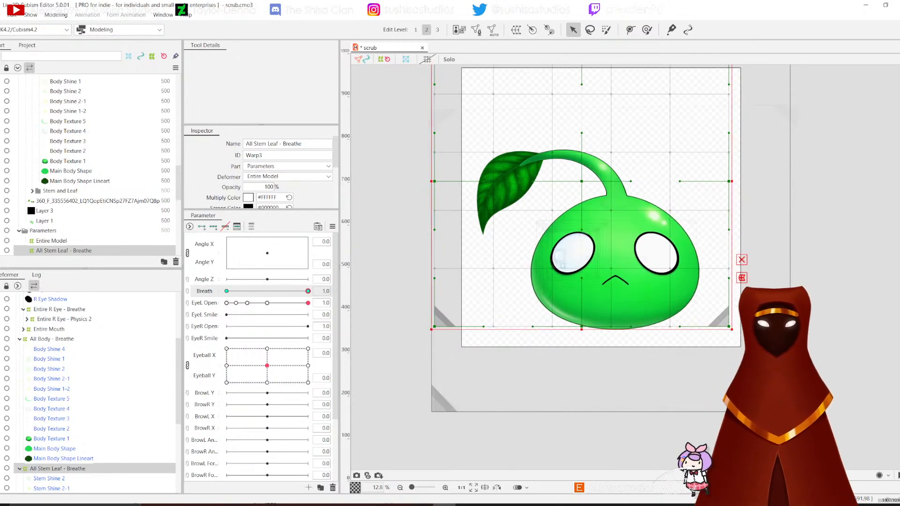
# Step: Add two Breath keys to All Stem Leaf - Breathe and, at 1.0, tilt the deformer slightly counterclockwise and adjust its position
pyautogui.moveTo(609, 225); pyautogui.dragTo(610, 272)
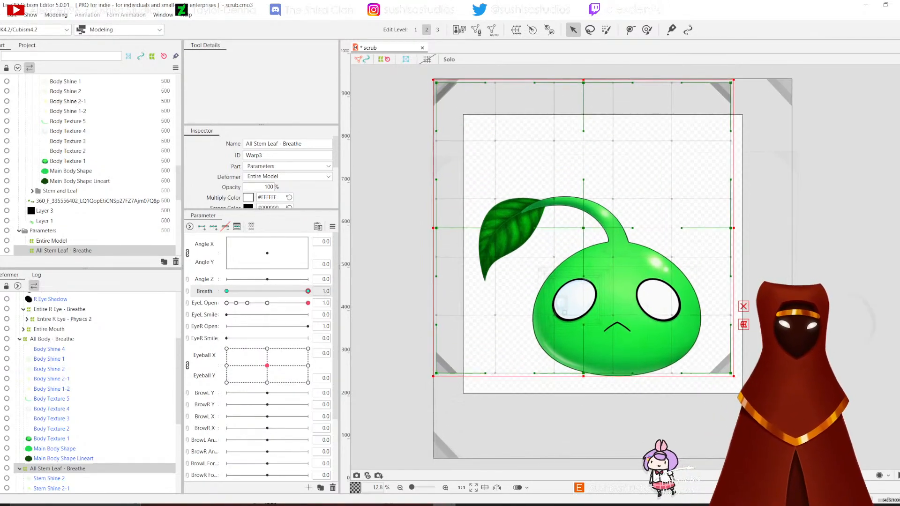
pyautogui.moveTo(739, 75); pyautogui.dragTo(732, 68)
pyautogui.moveTo(600, 202); pyautogui.dragTo(594, 204)
pyautogui.moveTo(308, 291)
pyautogui.mouseDown()
pyautogui.moveTo(248, 291)
pyautogui.moveTo(307, 291)
pyautogui.mouseUp()
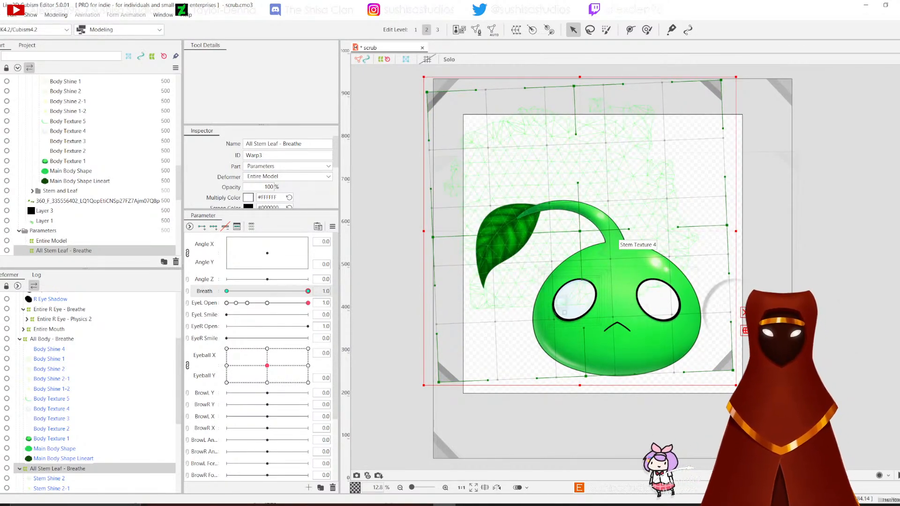
# Step: Check the stem's join with the body as Breath varies, reset Breath to 0.0 and save the model
pyautogui.scroll(3, 635, 253)
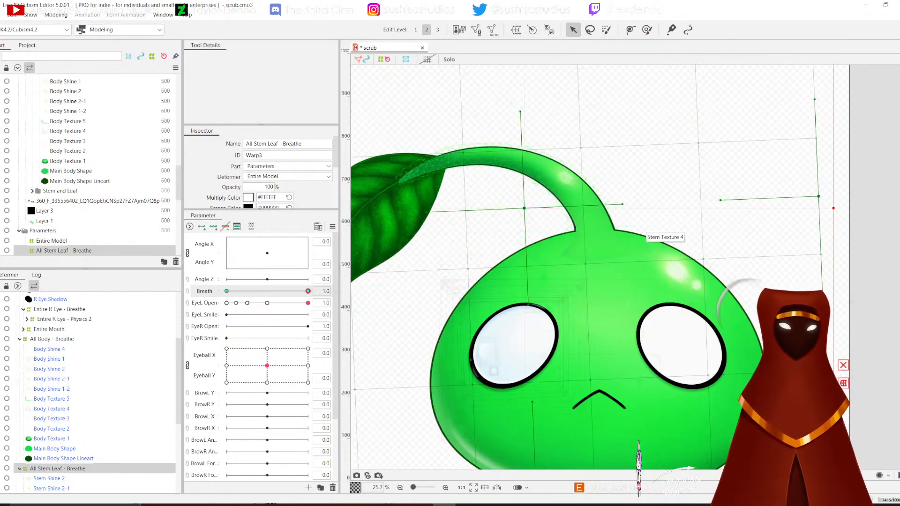
pyautogui.scroll(-3, 576, 271)
pyautogui.moveTo(307, 291); pyautogui.dragTo(227, 290)
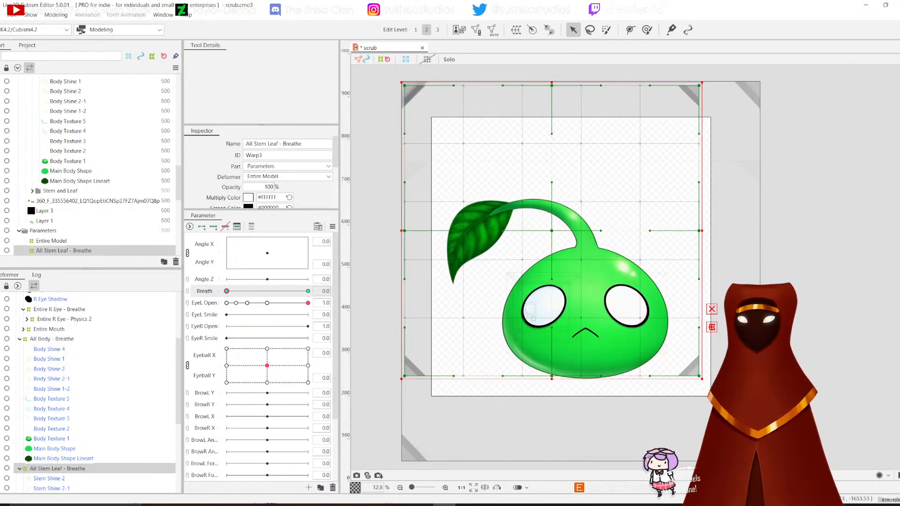
pyautogui.click(2, 15)
pyautogui.click(9, 95)
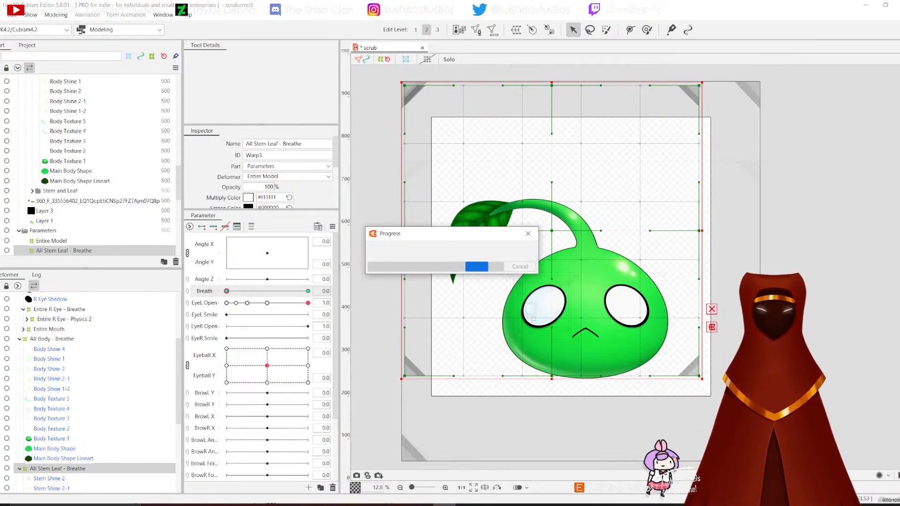
# Step: Examine the stem and leaf up close, including the Stem Texture 4 mesh
pyautogui.scroll(5, 551, 210)
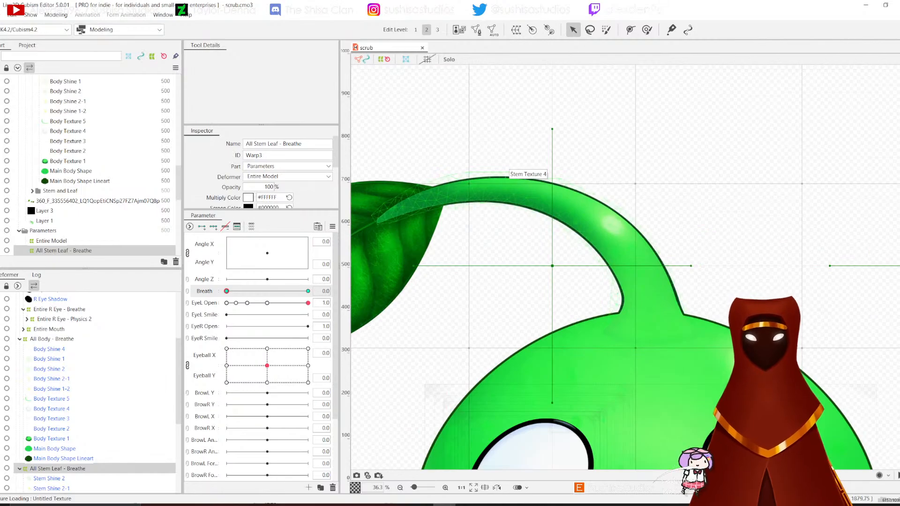
pyautogui.click(520, 185)
pyautogui.scroll(4, 520, 185)
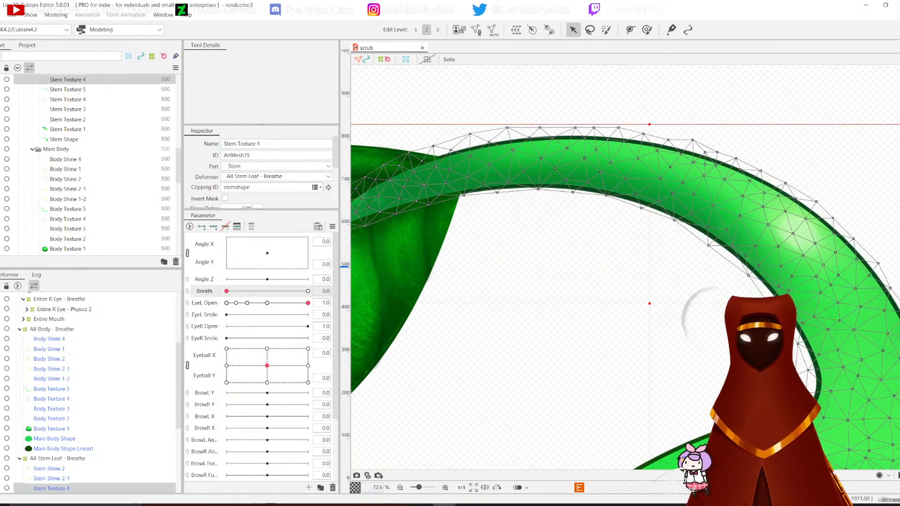
pyautogui.scroll(-6, 585, 235)
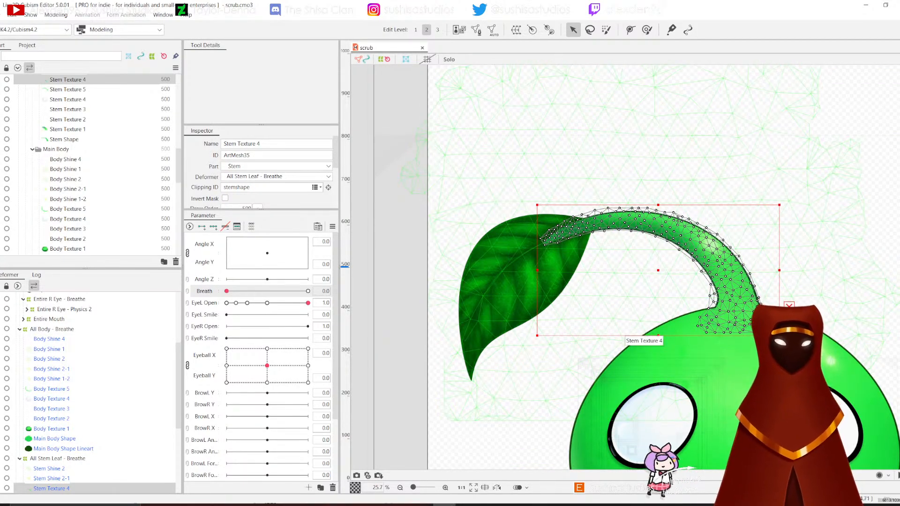
pyautogui.moveTo(622, 327); pyautogui.dragTo(594, 239)
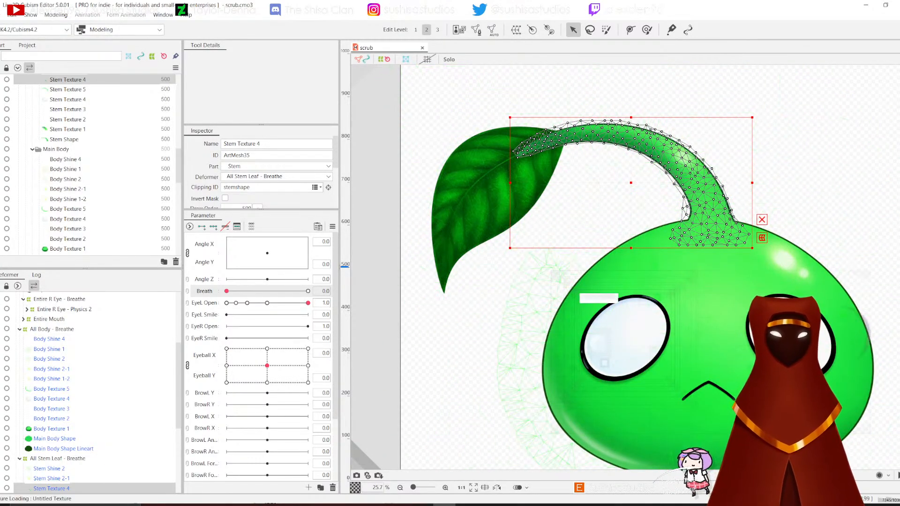
pyautogui.scroll(5, 499, 197)
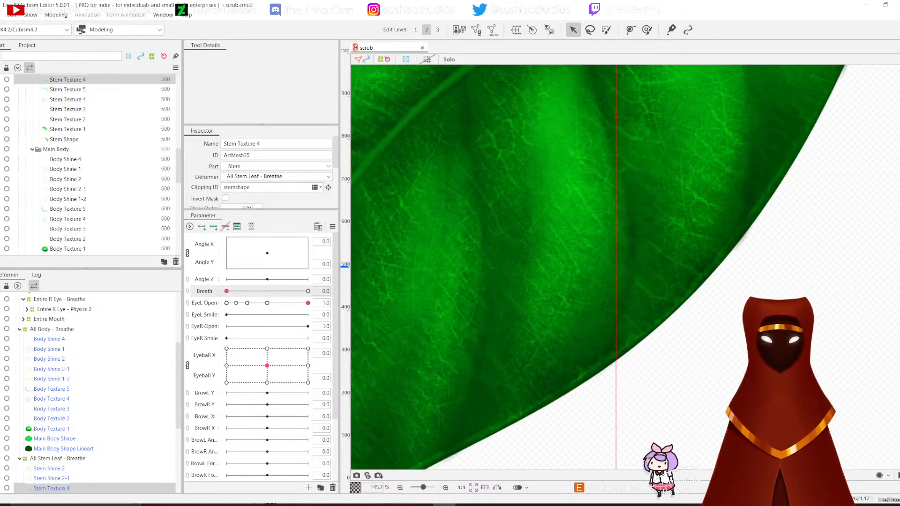
pyautogui.scroll(-4, 580, 280)
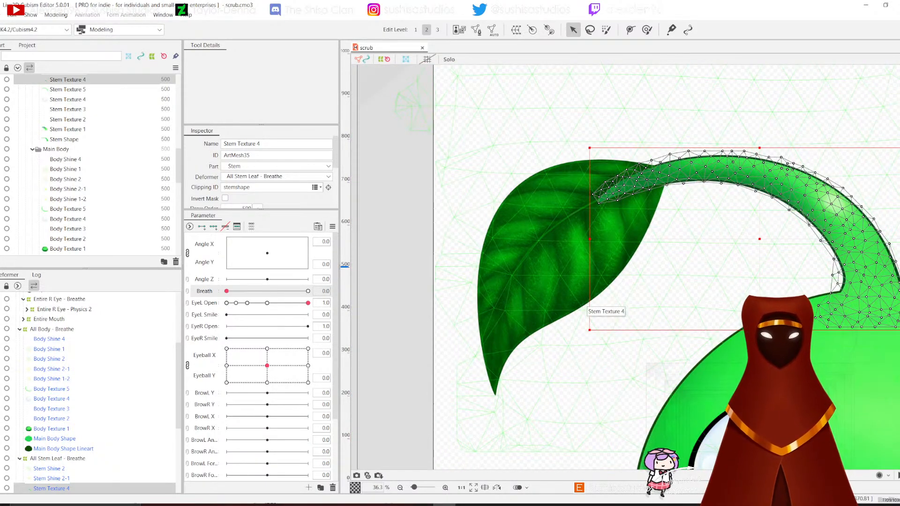
pyautogui.moveTo(609, 281); pyautogui.dragTo(505, 270)
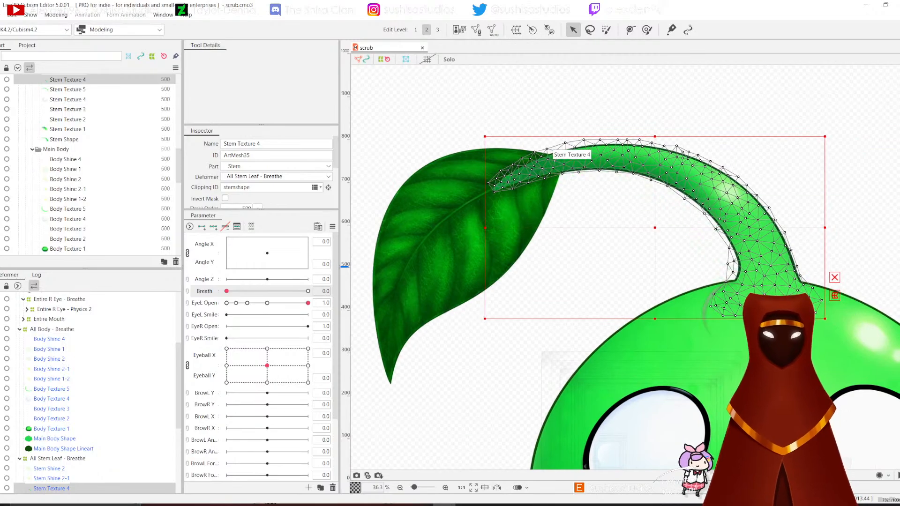
# Step: Save the model again and check how the face and mouth move as Breath varies
pyautogui.click(1, 15)
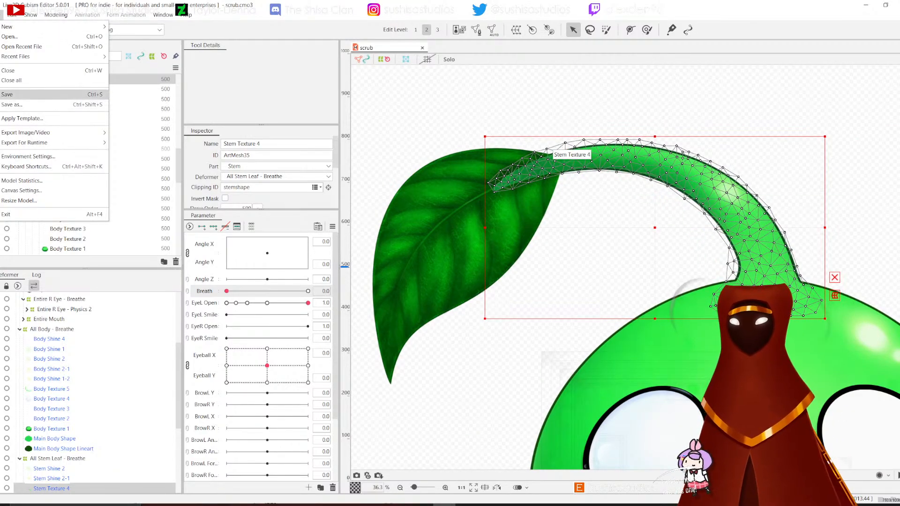
pyautogui.click(7, 94)
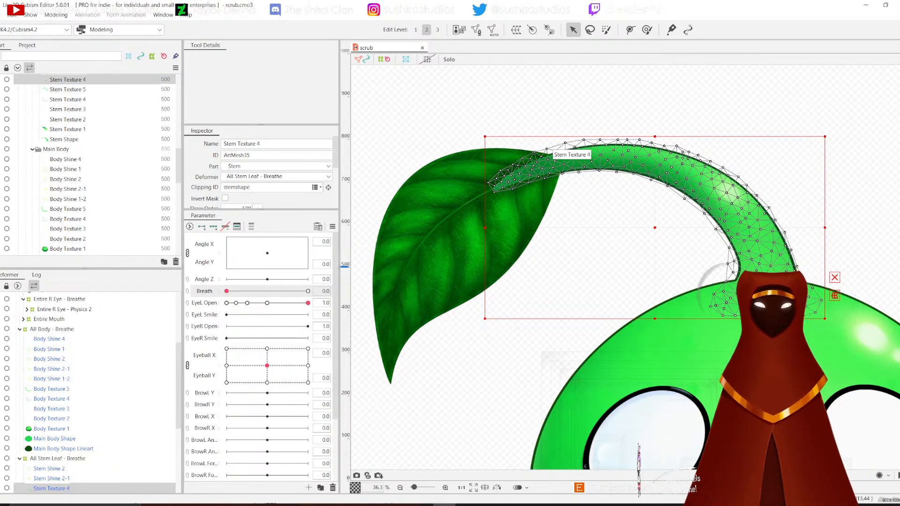
pyautogui.scroll(-3, 689, 228)
pyautogui.scroll(2, 724, 253)
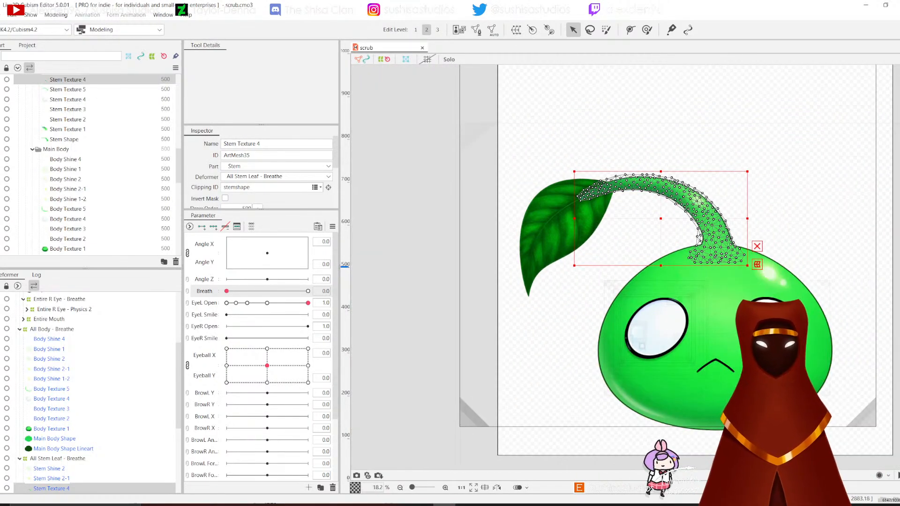
pyautogui.moveTo(775, 270); pyautogui.dragTo(714, 167)
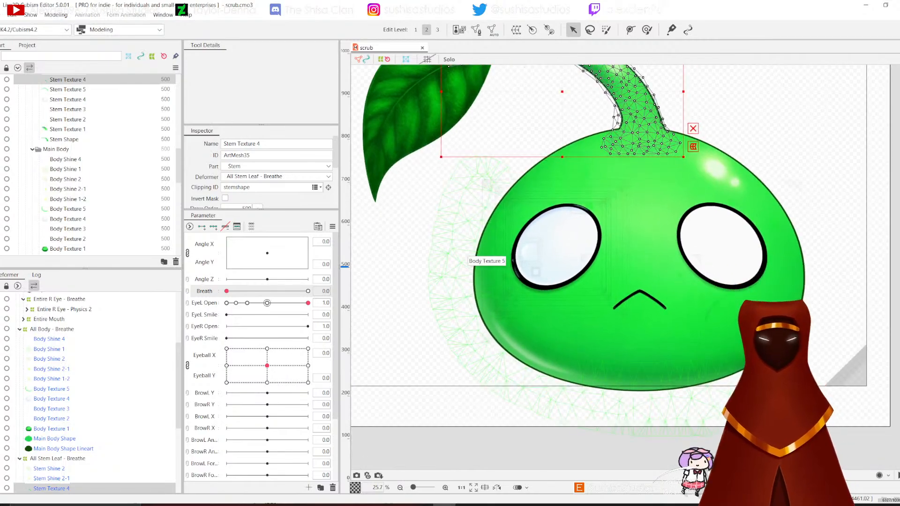
pyautogui.moveTo(226, 291)
pyautogui.mouseDown()
pyautogui.moveTo(308, 290)
pyautogui.moveTo(226, 291)
pyautogui.mouseUp()
# Step: Rename the Entire Mouth warp deformer to "Entire Mouth - Breathe" without creating a new parent deformer
pyautogui.click(630, 294)
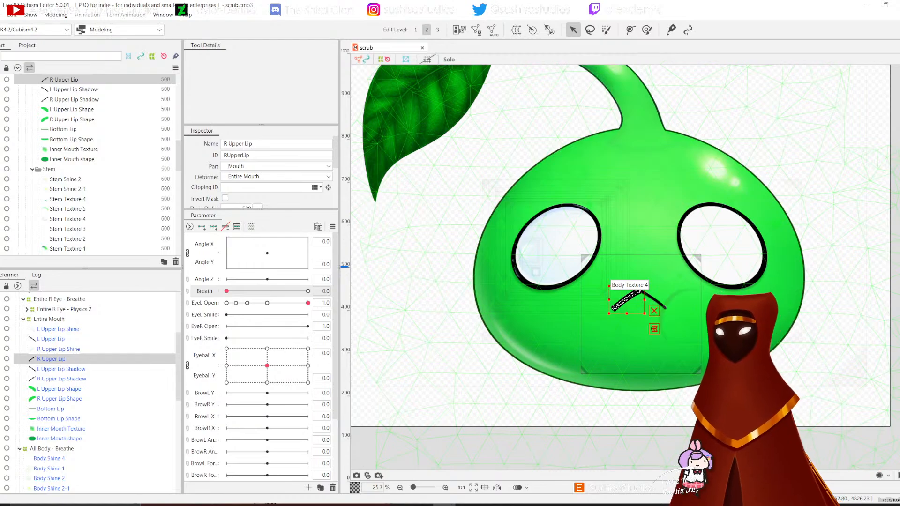
pyautogui.click(49, 319)
pyautogui.click(516, 30)
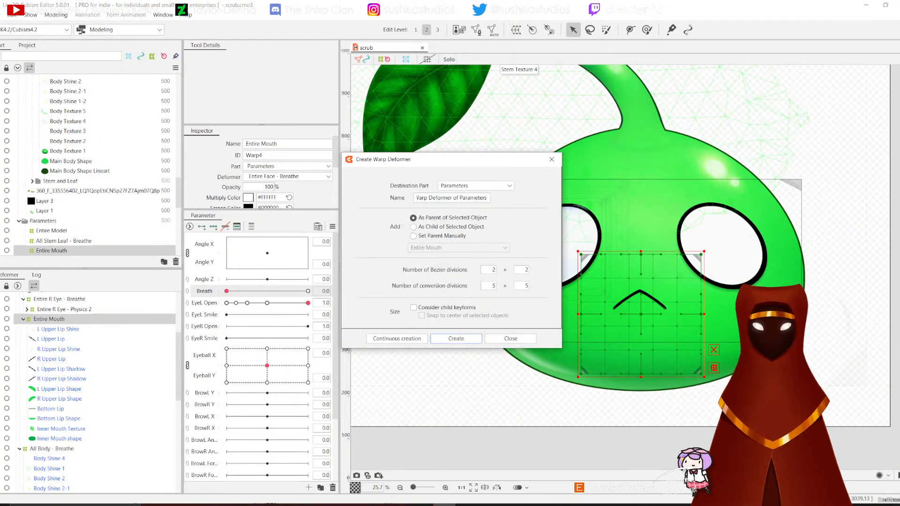
pyautogui.click(551, 159)
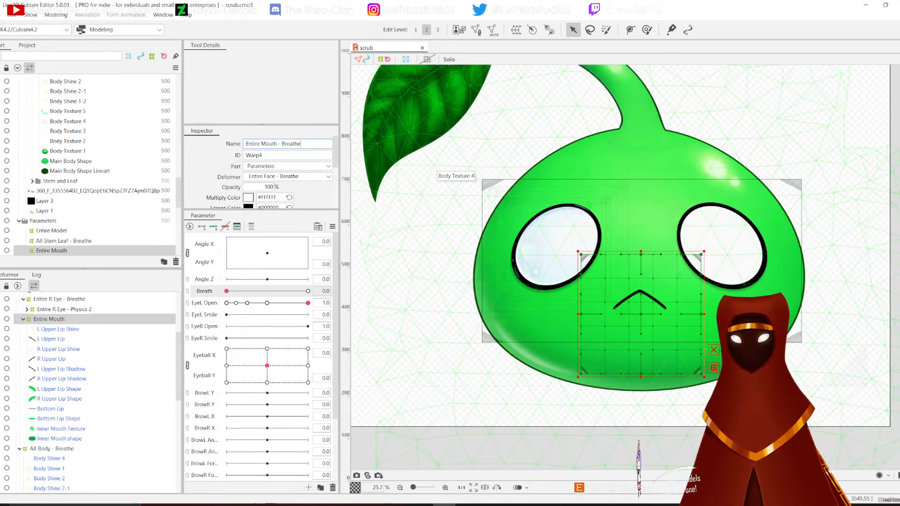
pyautogui.press('Return')
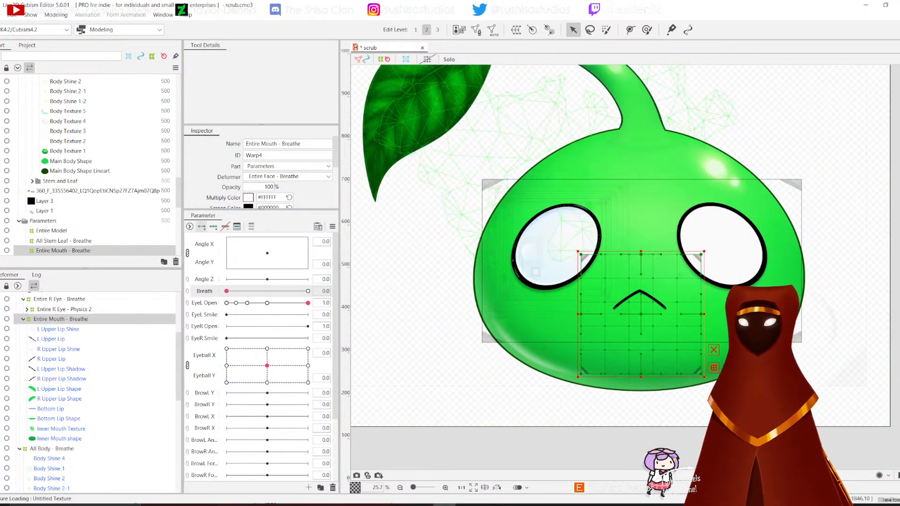
# Step: Add two Breath keys to Entire Mouth - Breathe and, at 1.0, pull its upper corners outward and down and shift the deformer slightly
pyautogui.moveTo(226, 291); pyautogui.dragTo(308, 291)
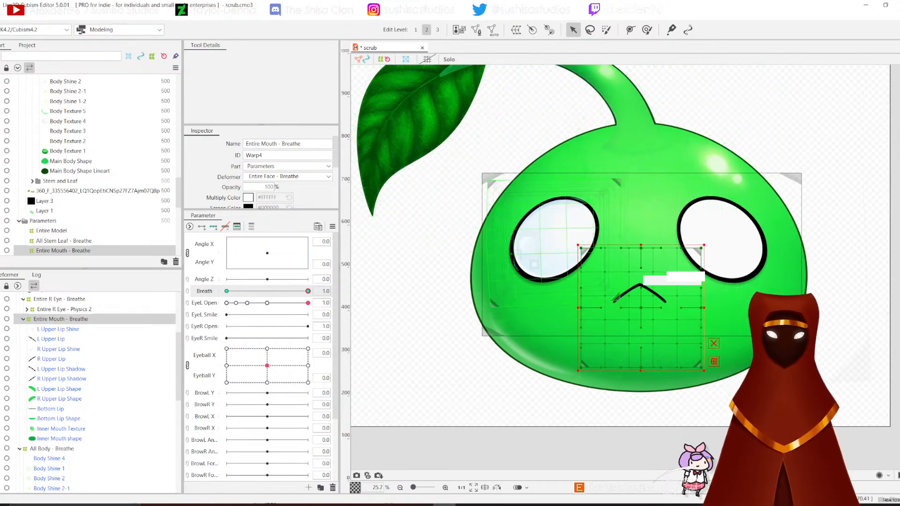
pyautogui.scroll(3, 664, 302)
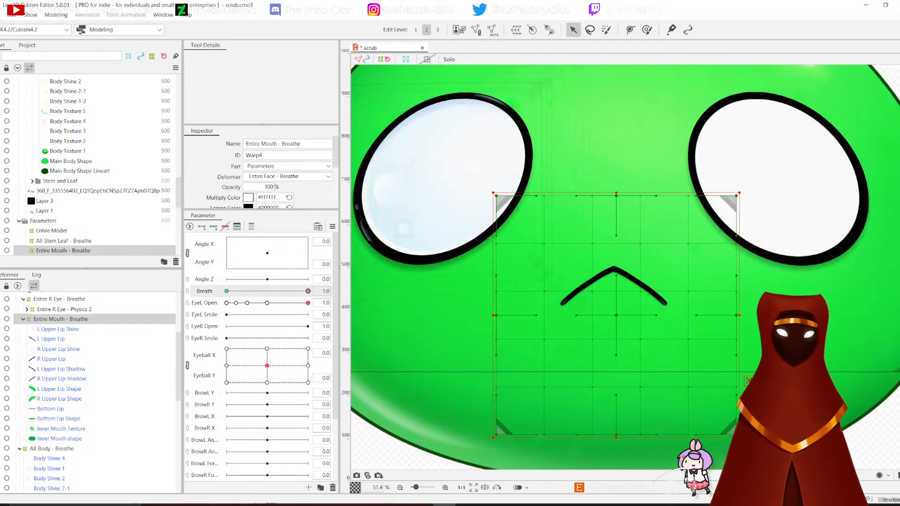
pyautogui.moveTo(497, 196); pyautogui.dragTo(493, 208)
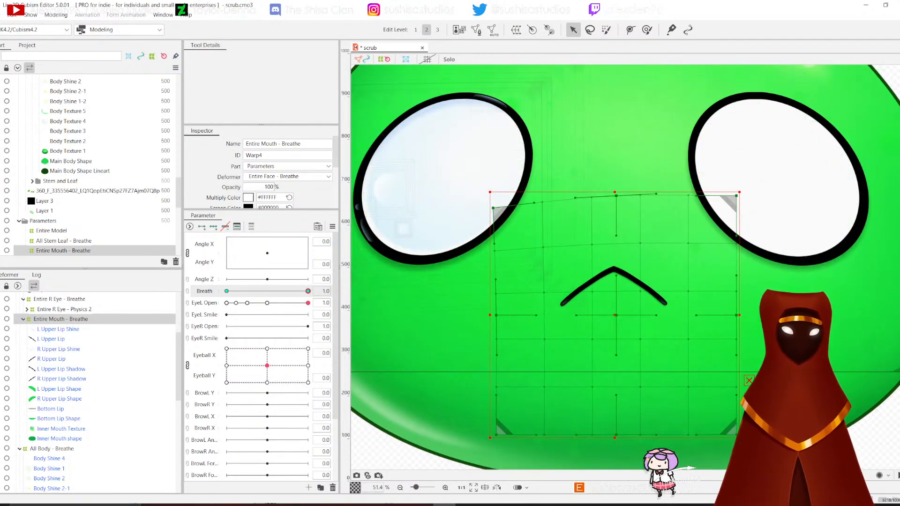
pyautogui.moveTo(736, 195)
pyautogui.mouseDown()
pyautogui.moveTo(742, 210)
pyautogui.moveTo(751, 191)
pyautogui.mouseUp()
pyautogui.moveTo(655, 263); pyautogui.dragTo(651, 262)
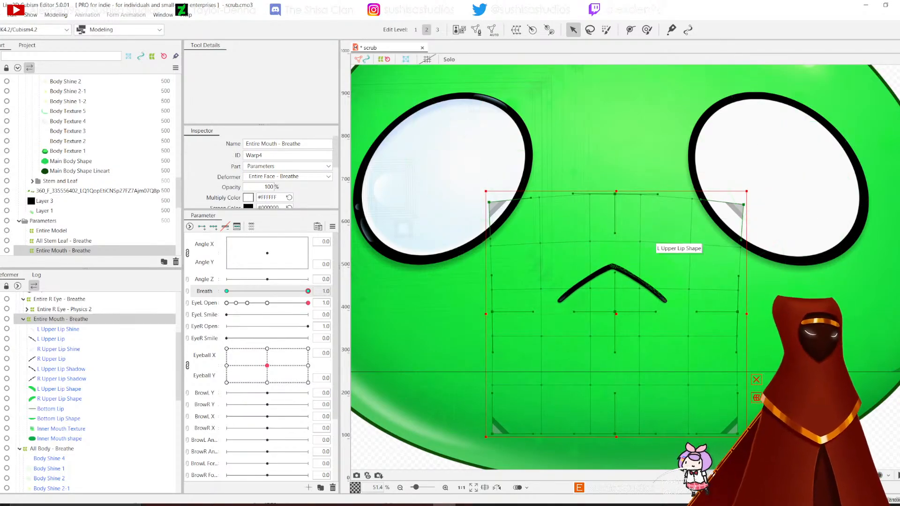
pyautogui.scroll(-5, 642, 263)
pyautogui.scroll(5, 469, 155)
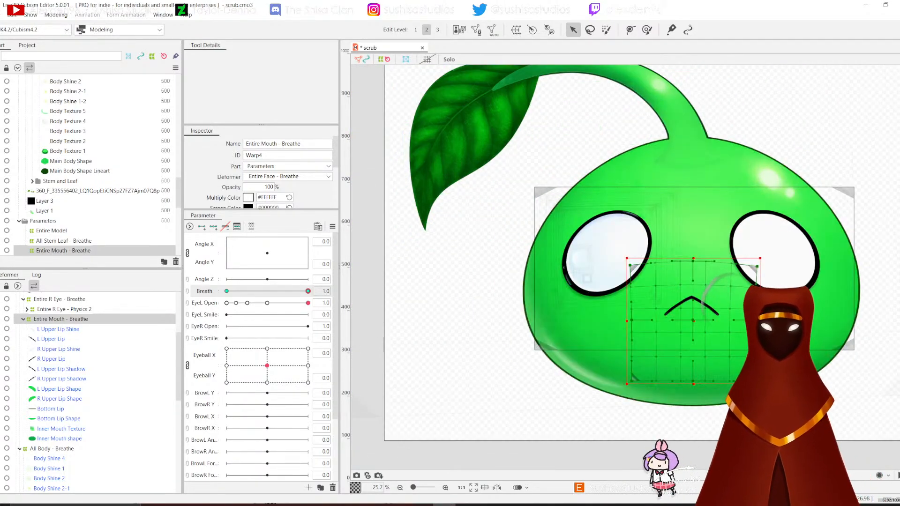
# Step: Inspect the leaf's surface texture and outline up close
pyautogui.scroll(5, 468, 155)
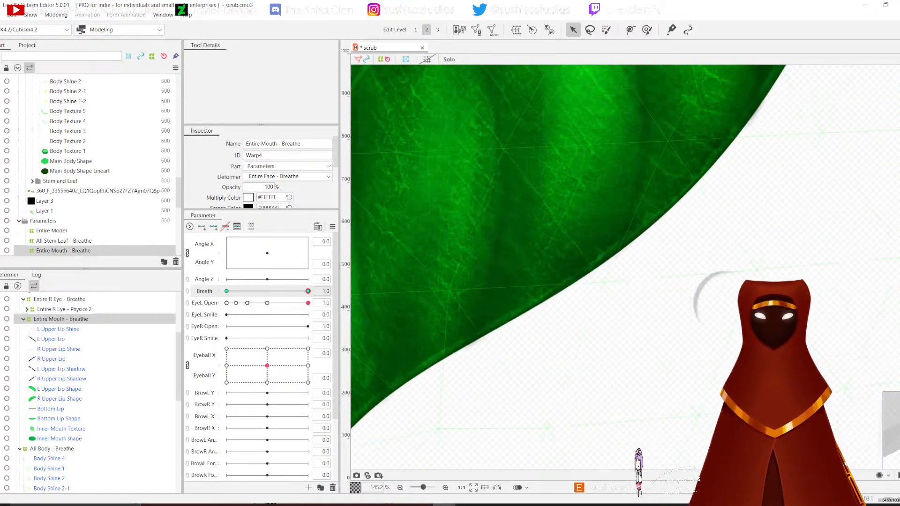
pyautogui.scroll(5, 468, 155)
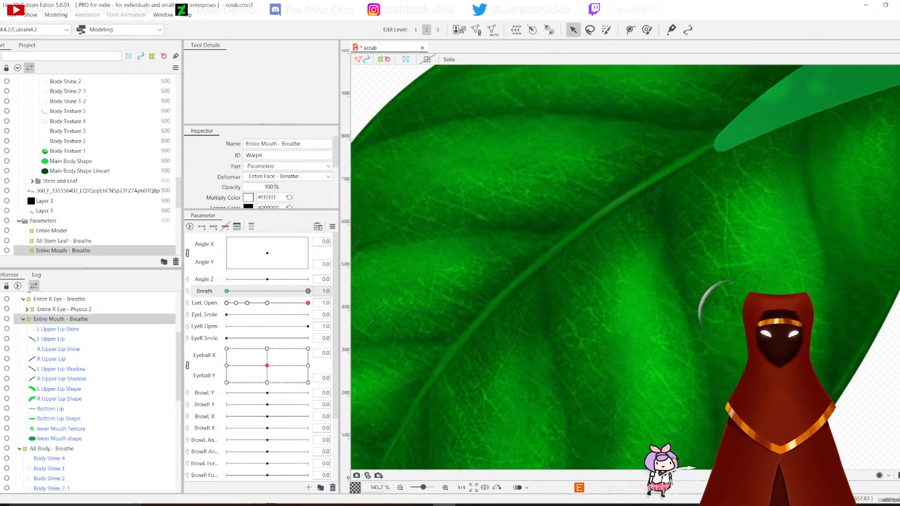
pyautogui.scroll(-5, 468, 155)
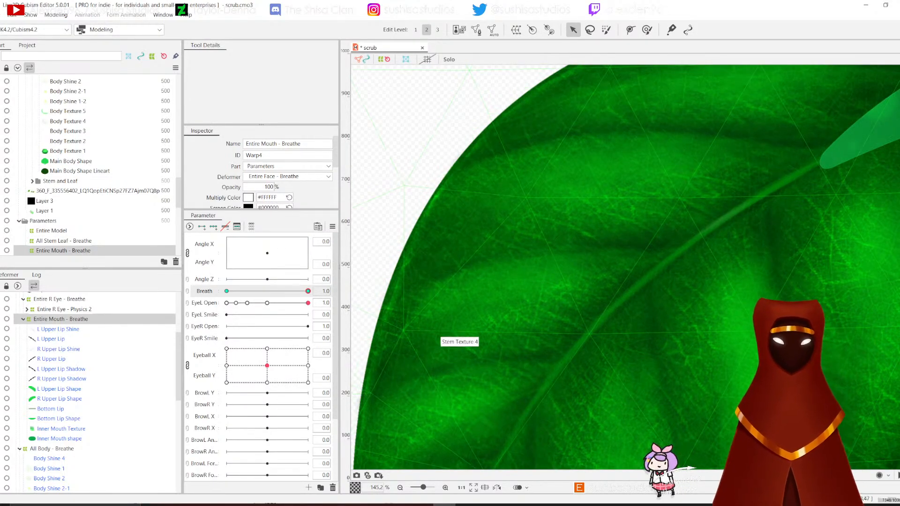
pyautogui.scroll(-6, 440, 340)
pyautogui.moveTo(693, 421); pyautogui.dragTo(418, 334)
pyautogui.moveTo(549, 391); pyautogui.dragTo(385, 339)
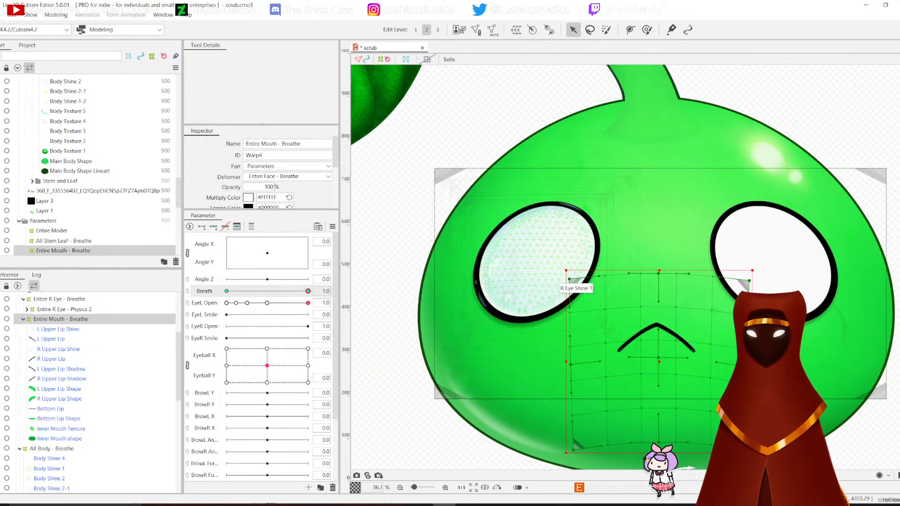
# Step: Save the model repeatedly while checking how the face and mouth move as Breath varies between 0.0 and 1.0
pyautogui.click(2, 15)
pyautogui.click(9, 94)
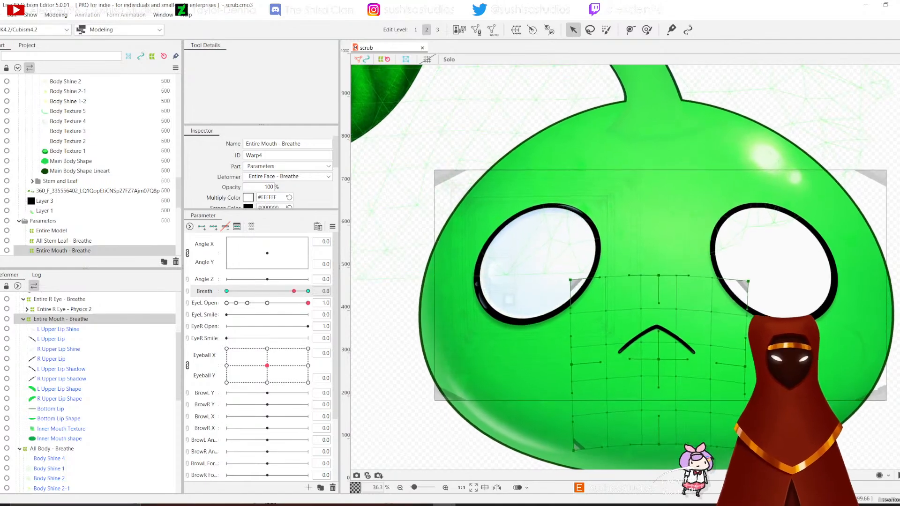
pyautogui.moveTo(308, 291); pyautogui.dragTo(226, 291)
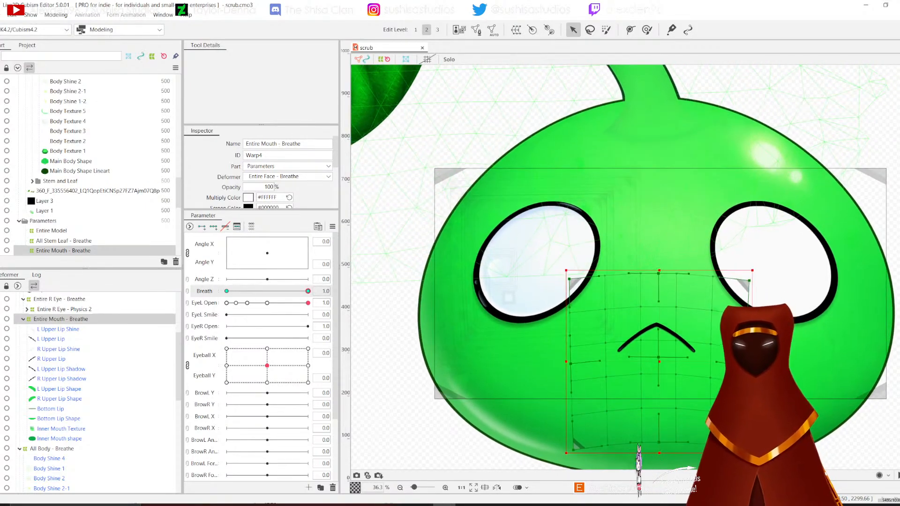
pyautogui.click(2, 15)
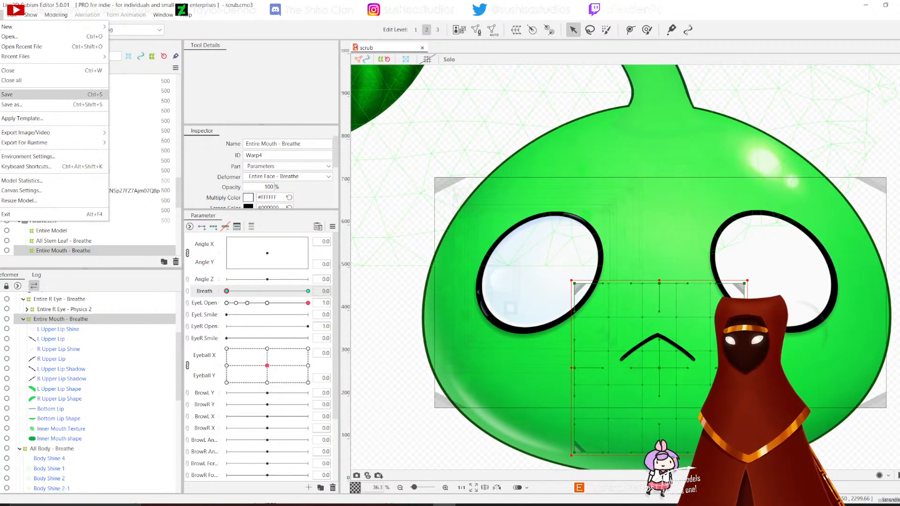
pyautogui.click(14, 94)
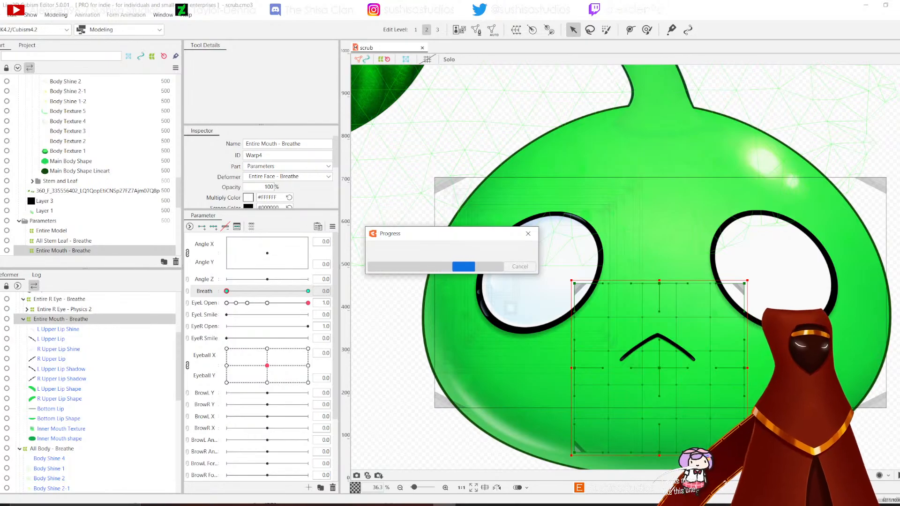
pyautogui.moveTo(226, 291)
pyautogui.mouseDown()
pyautogui.moveTo(307, 291)
pyautogui.moveTo(227, 291)
pyautogui.mouseUp()
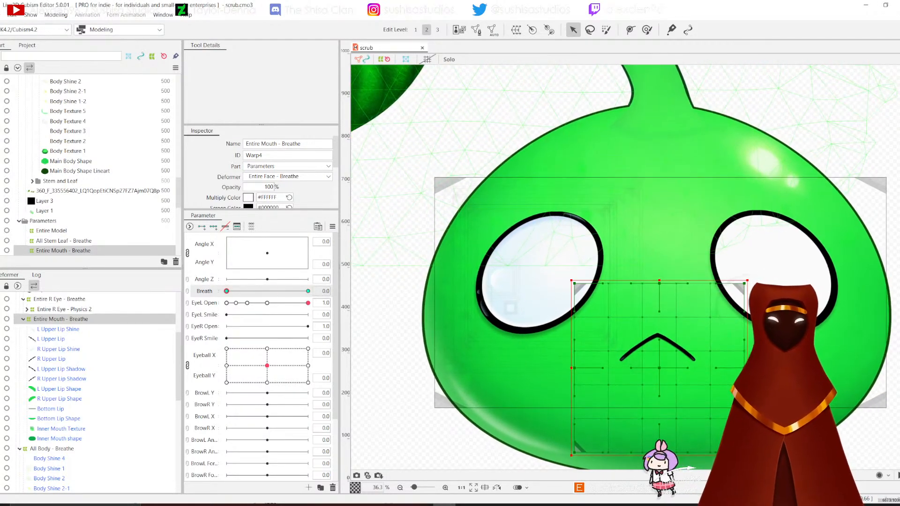
pyautogui.click(2, 15)
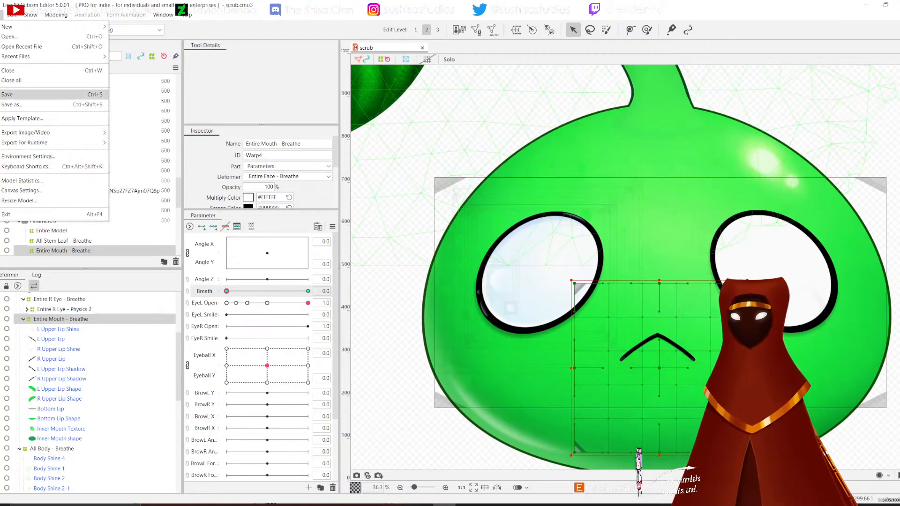
pyautogui.click(8, 94)
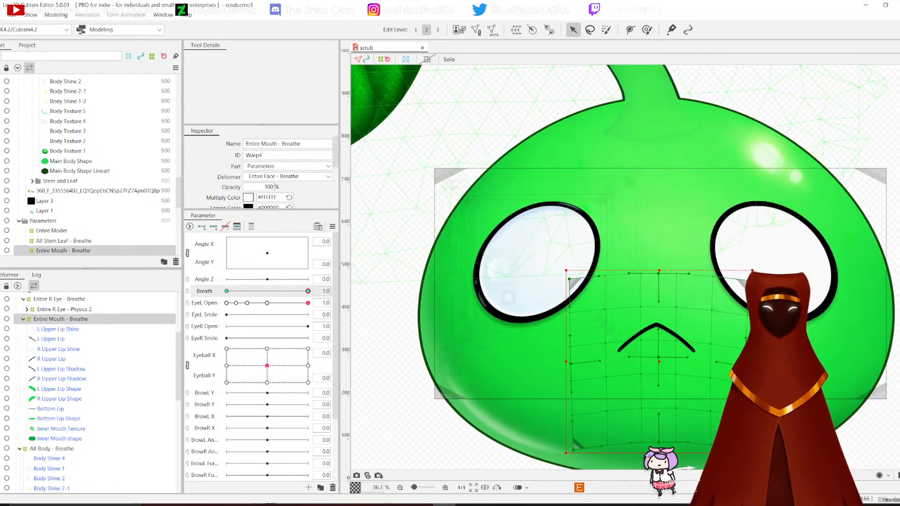
pyautogui.click(2, 15)
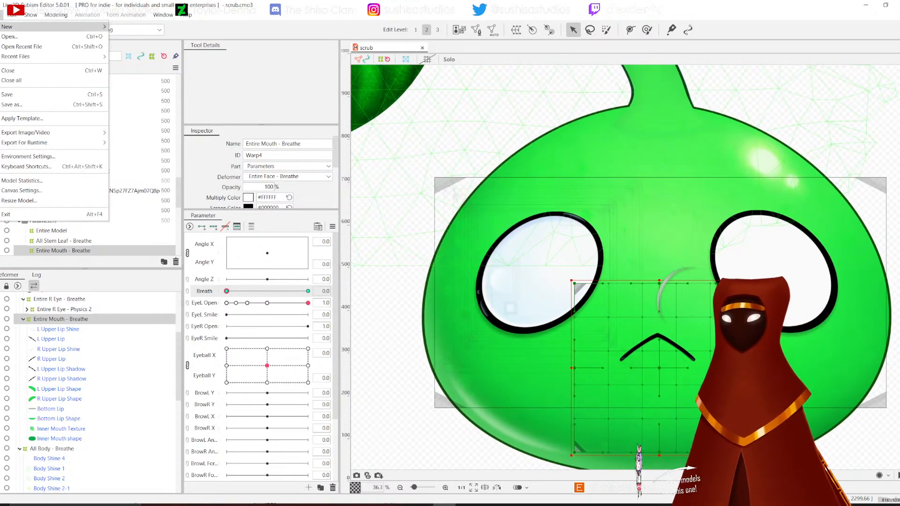
pyautogui.click(14, 95)
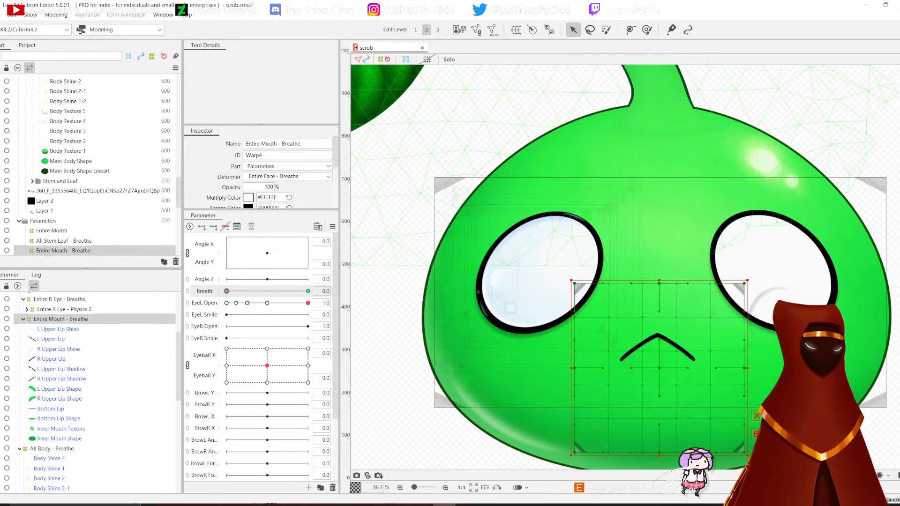
# Step: Look over the Stem Texture 4, Body Texture 4 and Body Shine 1 meshes on the character
pyautogui.scroll(15, 94, 164)
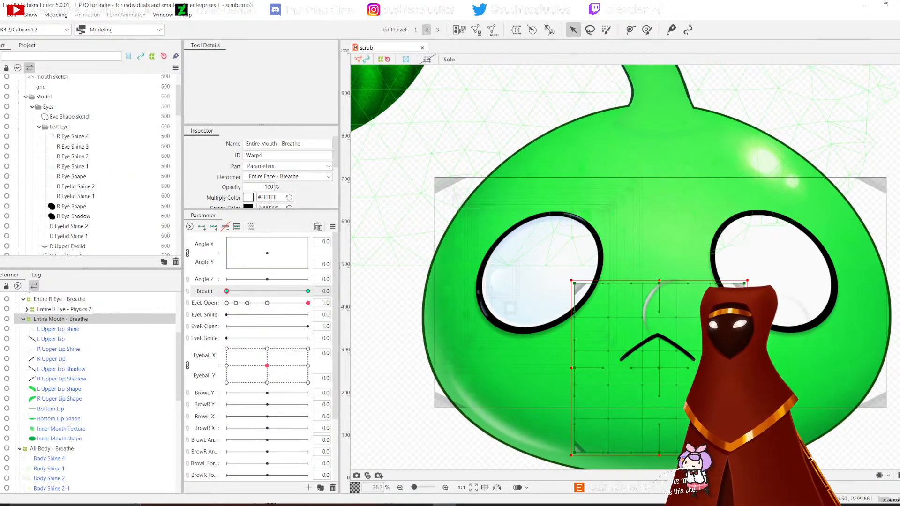
pyautogui.scroll(-2, 642, 252)
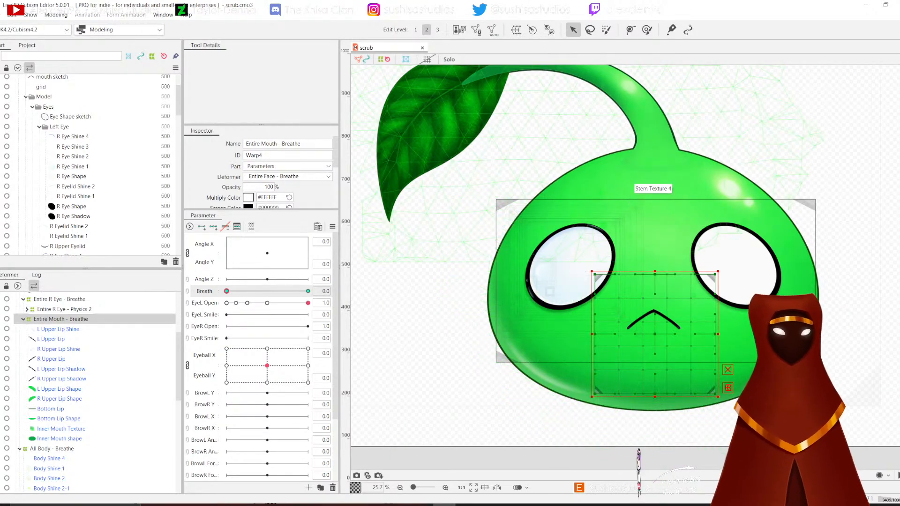
pyautogui.click(651, 183)
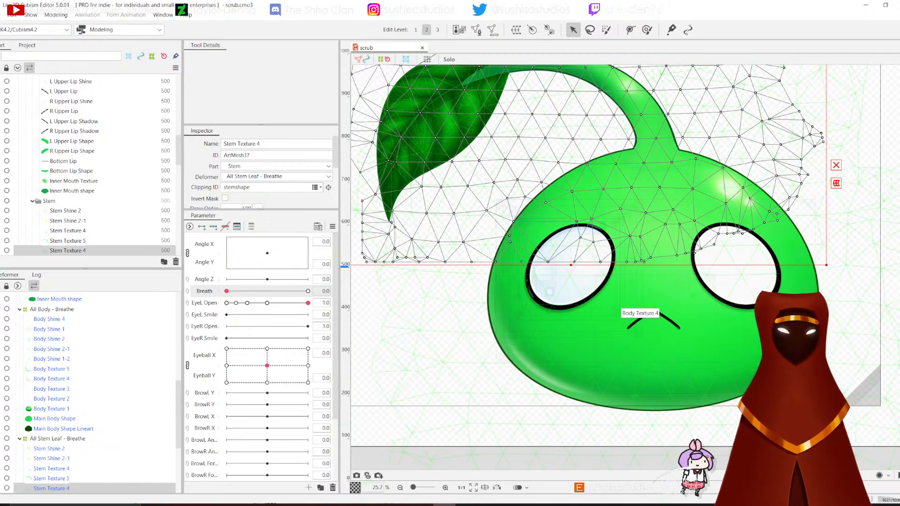
pyautogui.click(620, 311)
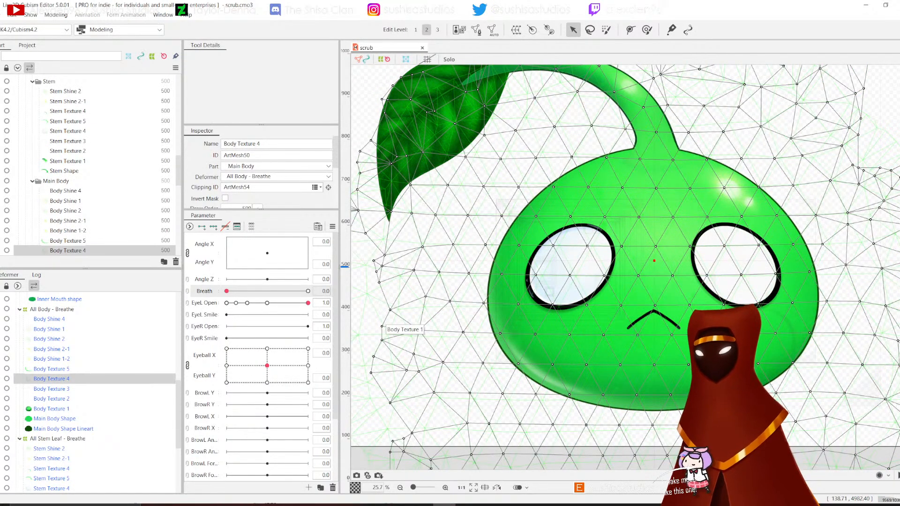
pyautogui.click(748, 202)
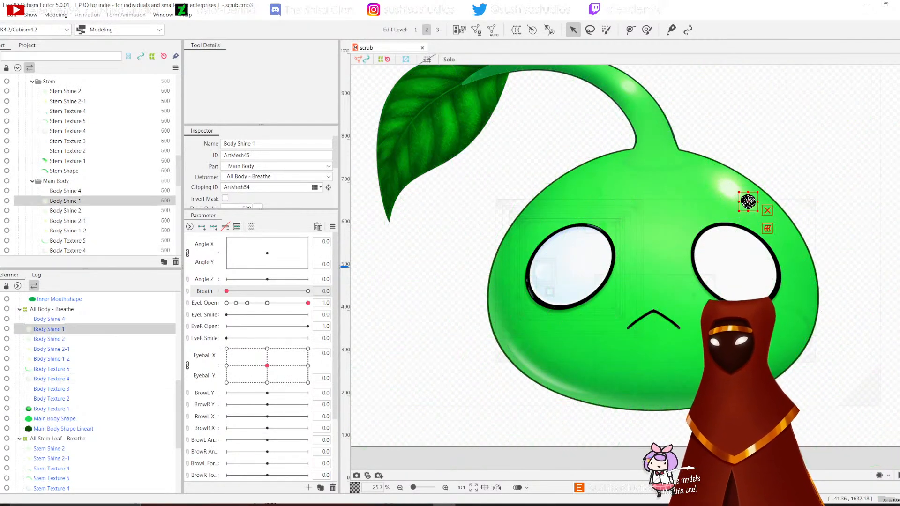
# Step: Create a parent warp deformer named "Body Shine 4 - Breathe" for the Body Shine 4 mesh, with Root Part as its destination
pyautogui.click(539, 372)
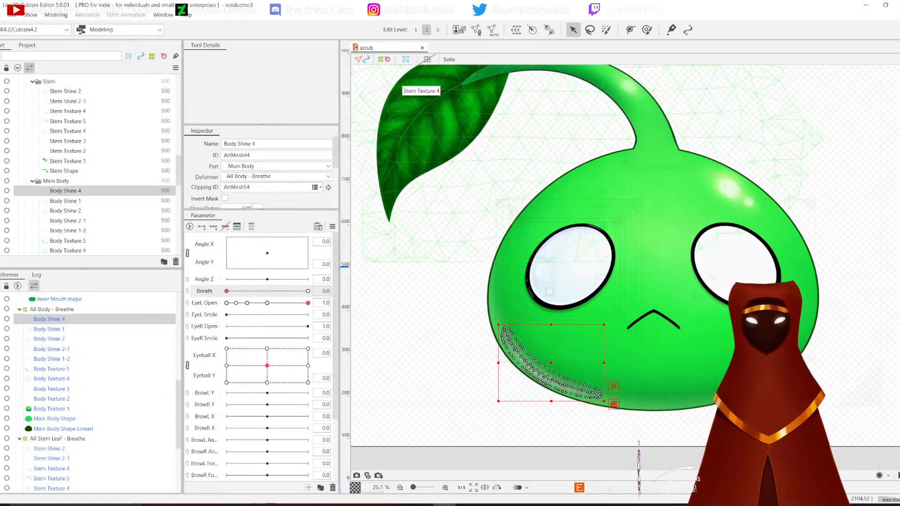
pyautogui.click(515, 29)
pyautogui.click(476, 186)
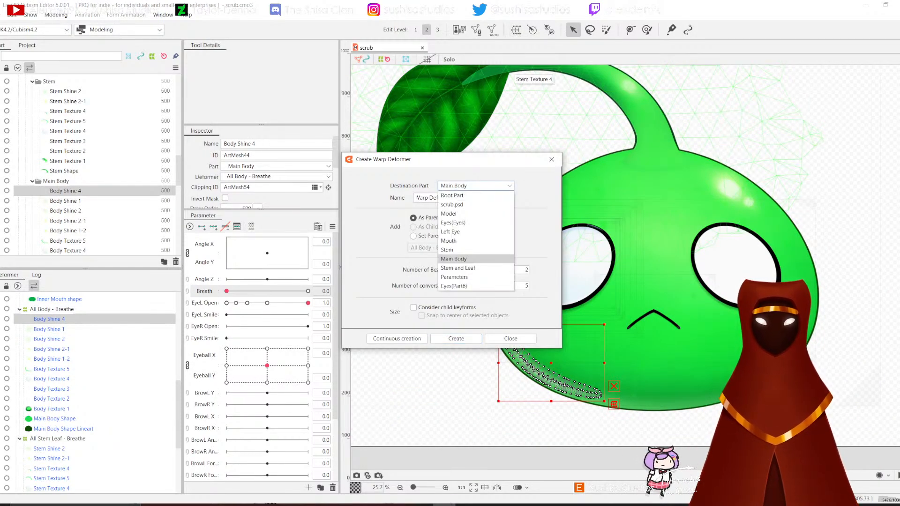
pyautogui.click(452, 195)
pyautogui.click(452, 198)
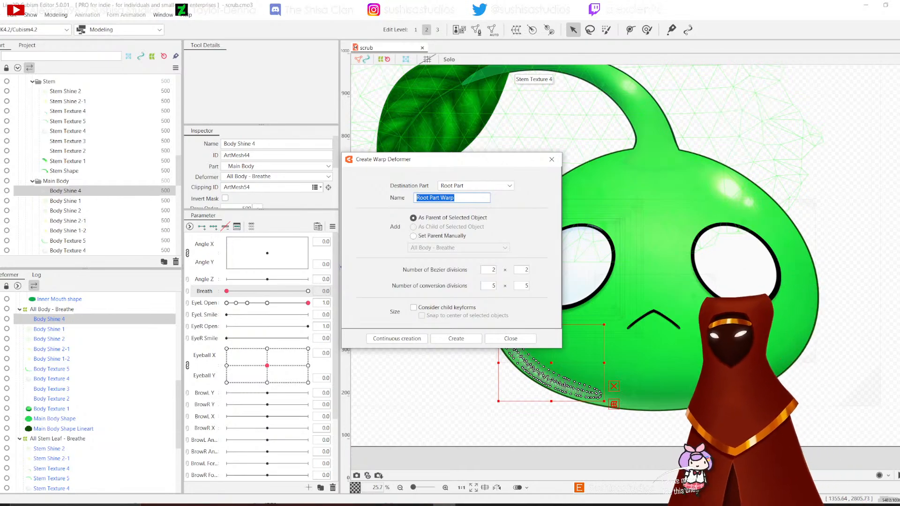
pyautogui.write('Body Shine 4 - Breathe')
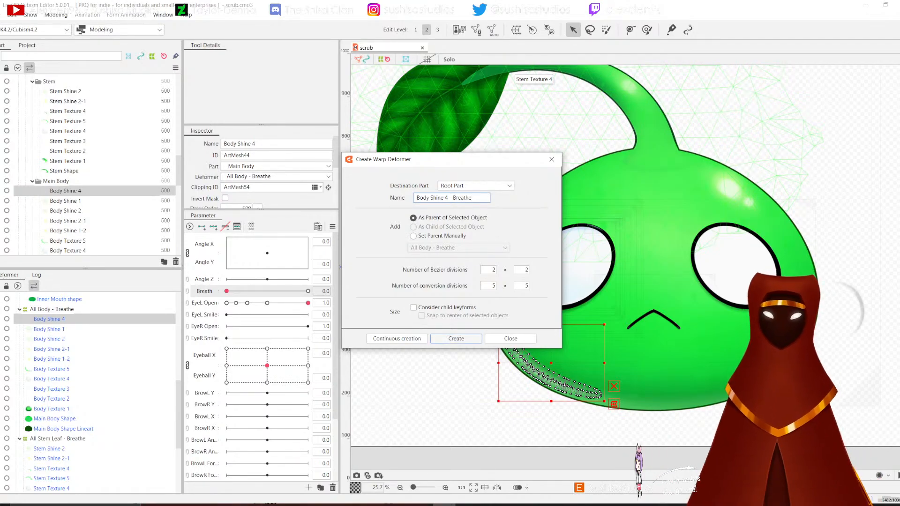
pyautogui.press('Return')
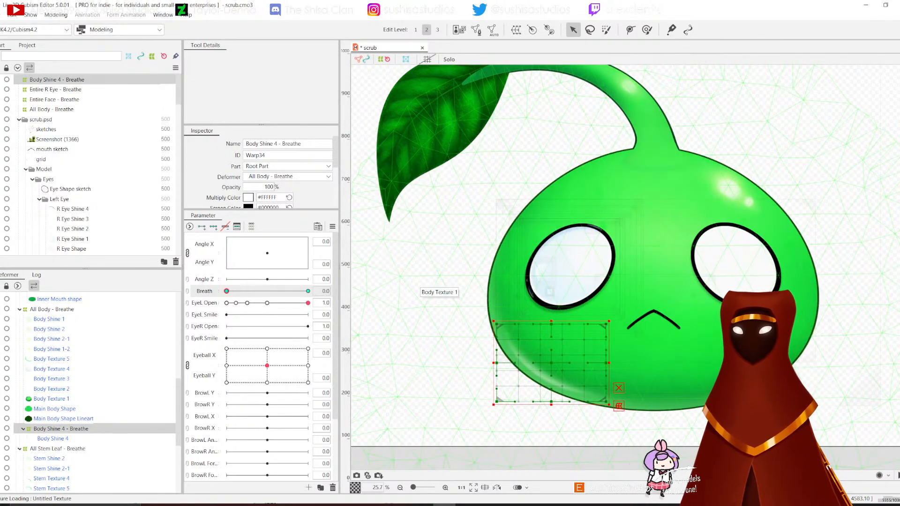
# Step: Add two Breath keys to Body Shine 4 - Breathe and, at 1.0, shift the deformer slightly and adjust its corner points
pyautogui.moveTo(226, 291); pyautogui.dragTo(307, 291)
pyautogui.scroll(4, 592, 368)
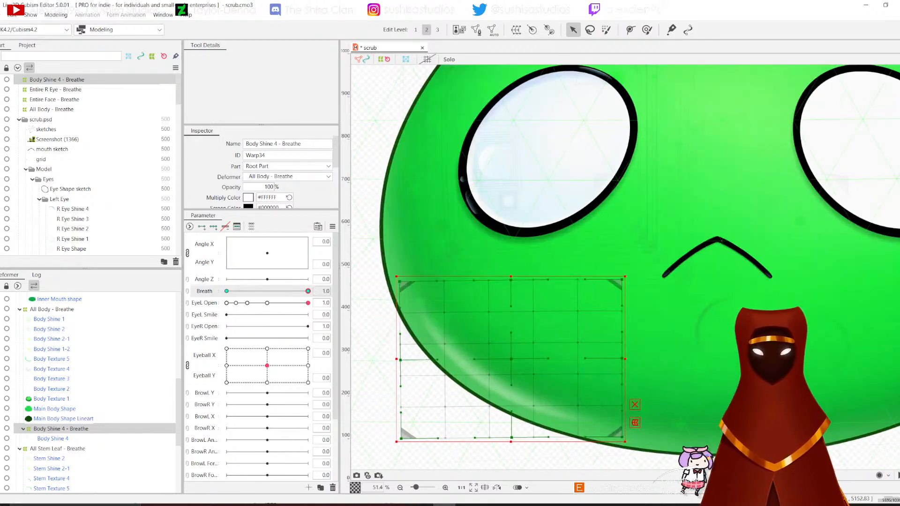
pyautogui.moveTo(591, 368); pyautogui.dragTo(587, 371)
pyautogui.scroll(-3, 499, 343)
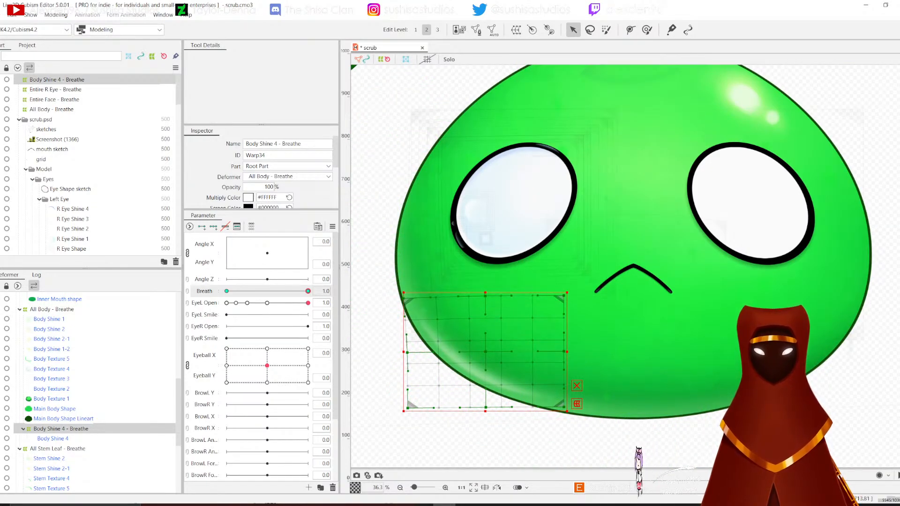
pyautogui.moveTo(404, 298); pyautogui.dragTo(403, 297)
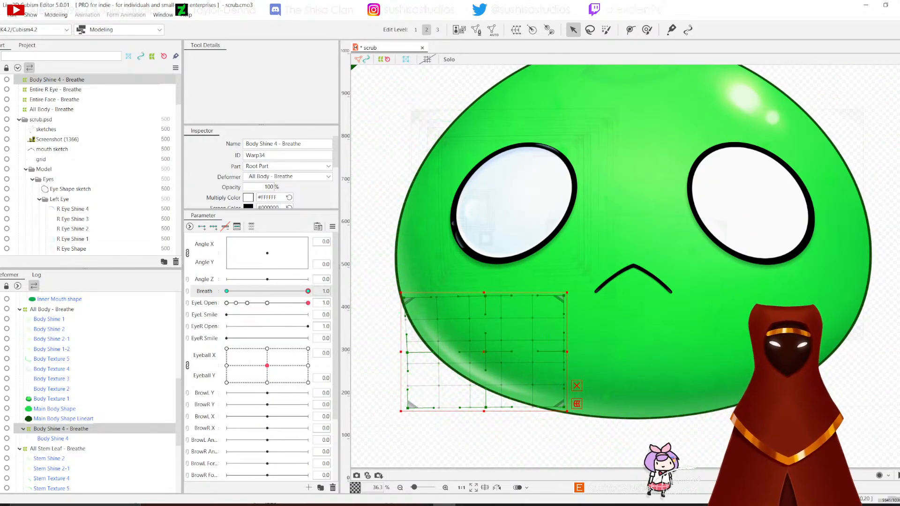
pyautogui.moveTo(564, 407); pyautogui.dragTo(564, 411)
pyautogui.moveTo(307, 291)
pyautogui.mouseDown()
pyautogui.moveTo(249, 291)
pyautogui.moveTo(308, 290)
pyautogui.mouseUp()
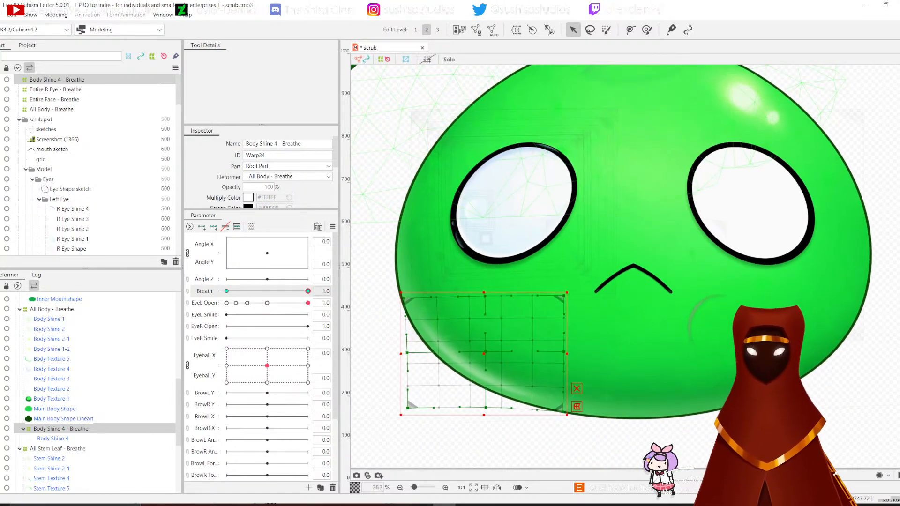
pyautogui.hotkey('ctrl', 'z')
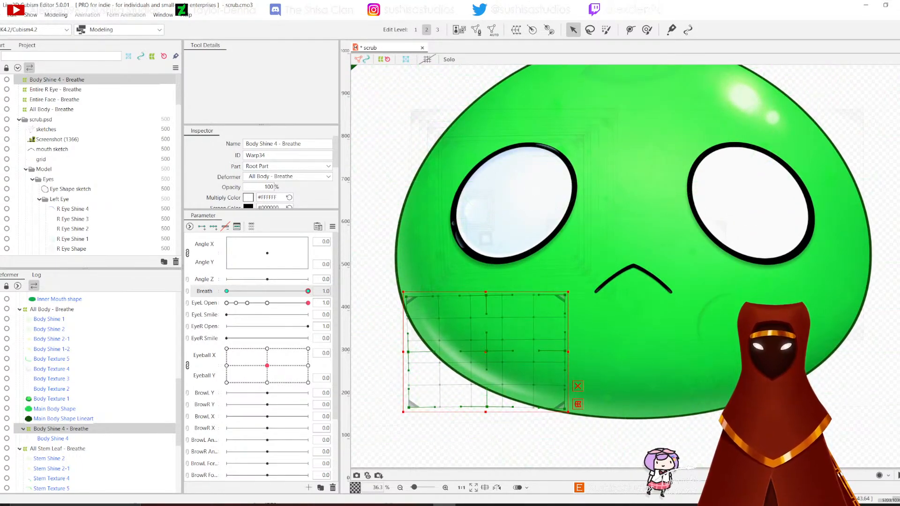
pyautogui.moveTo(409, 407); pyautogui.dragTo(413, 399)
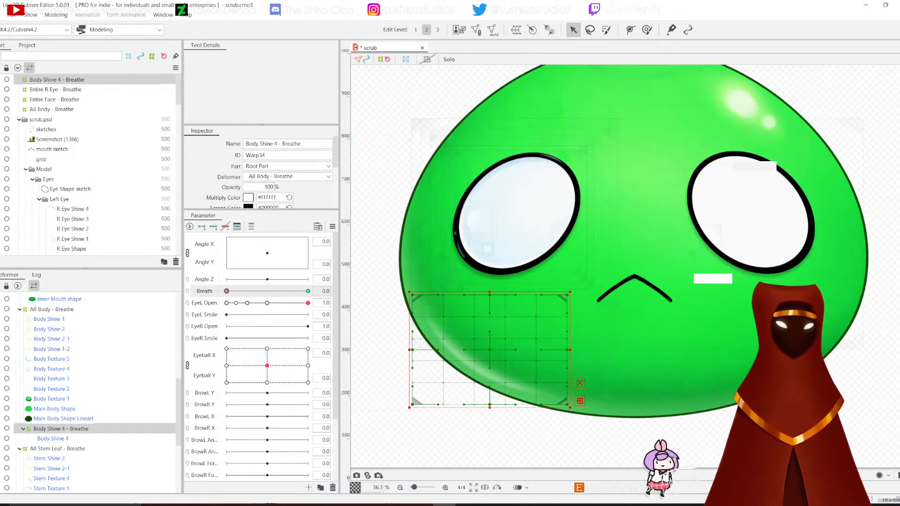
# Step: Create a parent warp deformer named "Body Texture 1 - Breathe" for the Body Texture 1 mesh, with Root Part as its destination
pyautogui.click(767, 121)
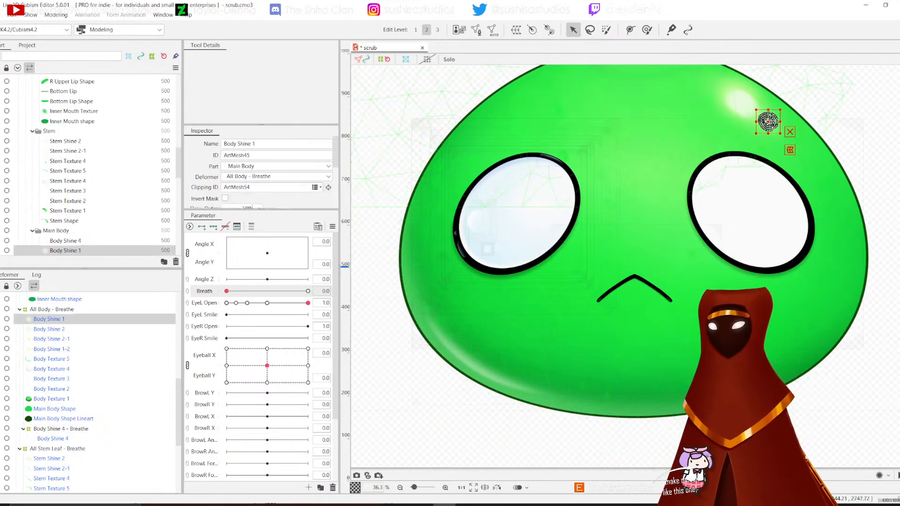
pyautogui.moveTo(483, 216); pyautogui.dragTo(391, 258)
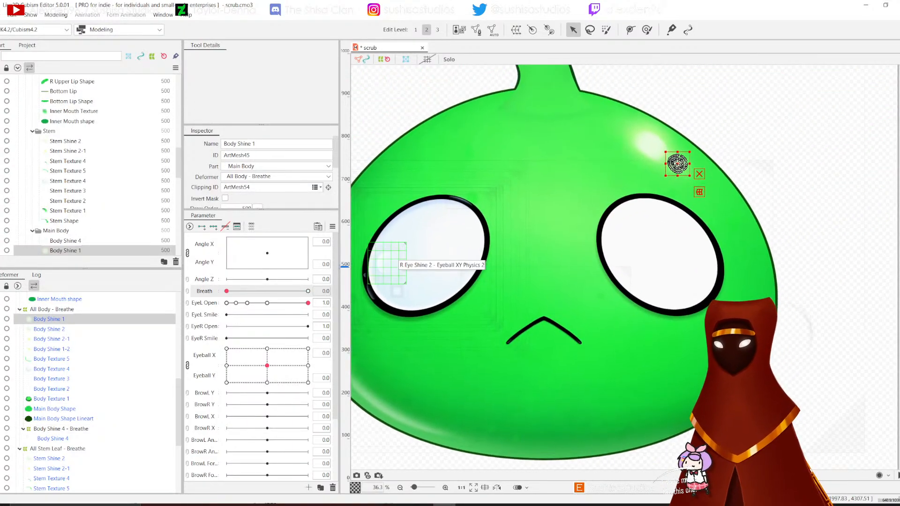
pyautogui.click(517, 285)
pyautogui.scroll(-3, 526, 266)
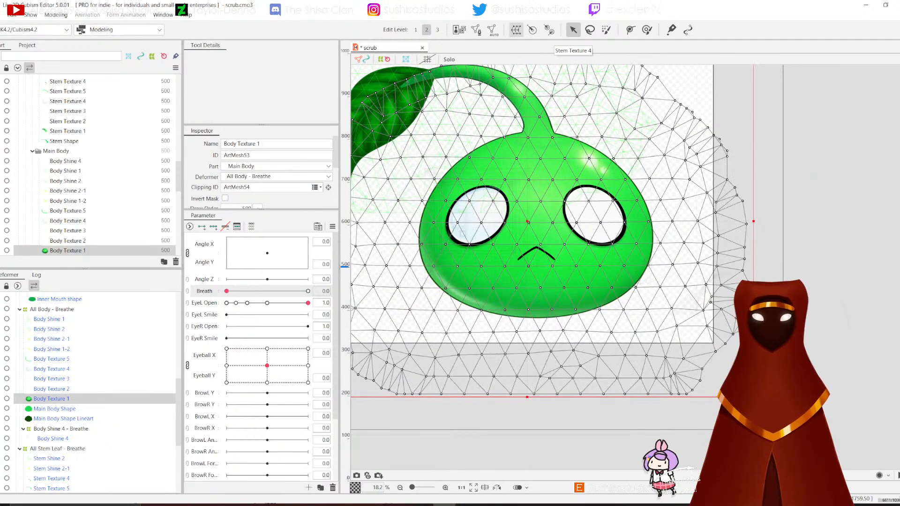
pyautogui.click(515, 30)
pyautogui.click(476, 186)
pyautogui.click(452, 196)
pyautogui.tripleClick(445, 198)
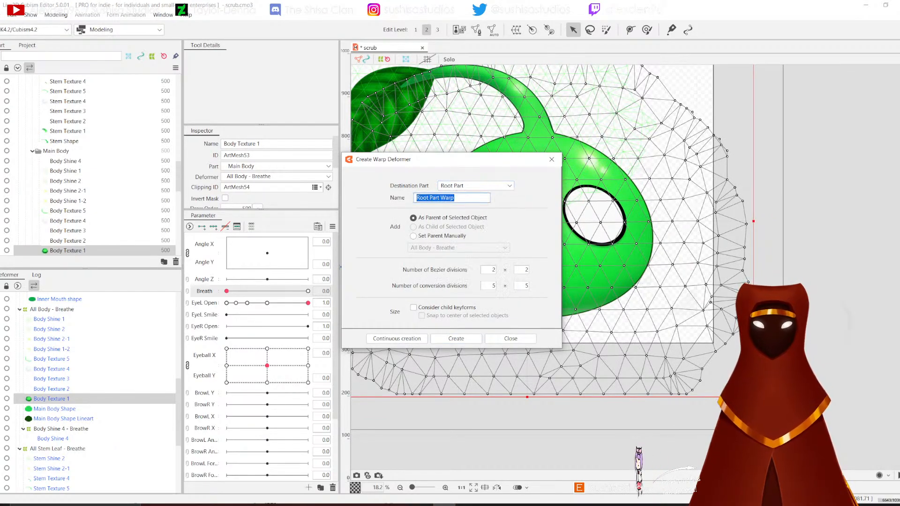
pyautogui.write('Body ')
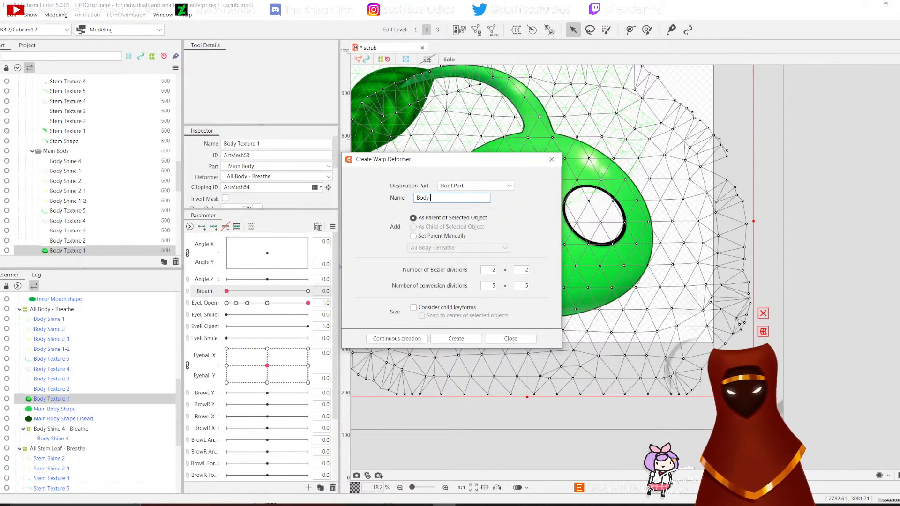
pyautogui.write('Texture 1 - Breathe')
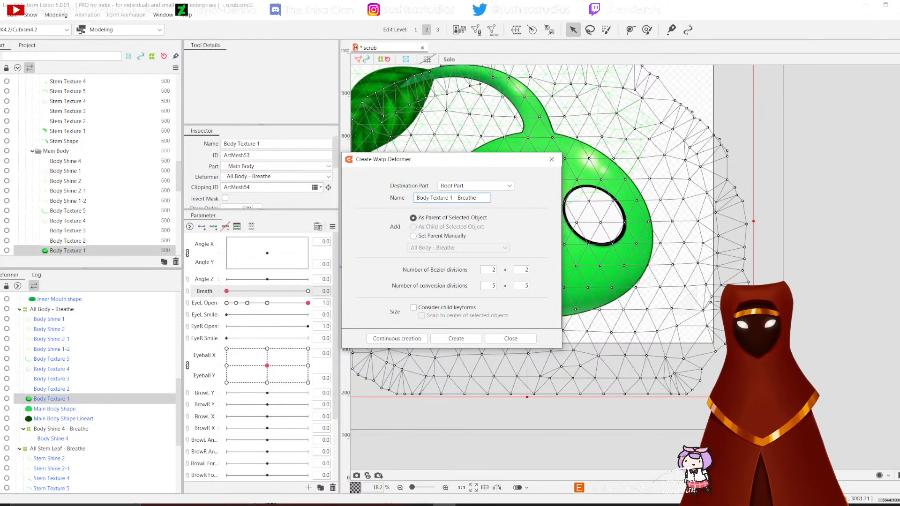
pyautogui.press('Return')
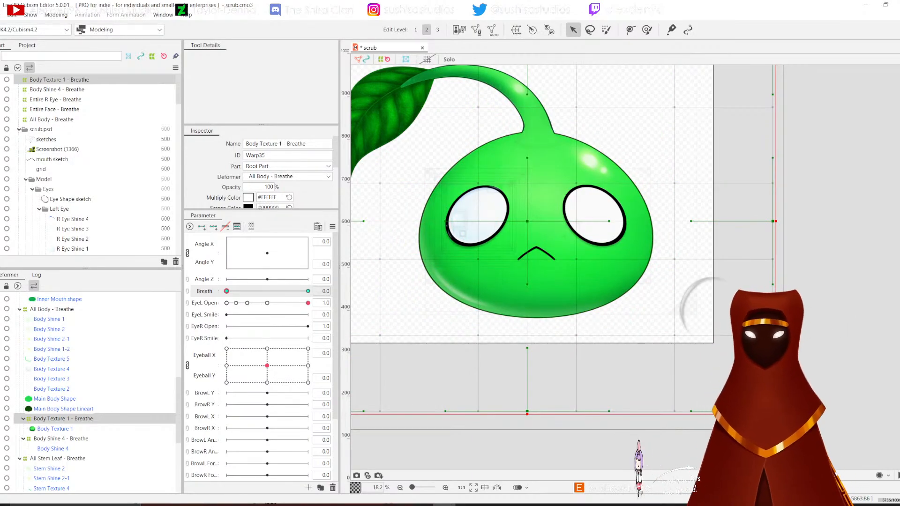
# Step: Key Body Texture 1 - Breathe on Breath and, at 1.0, pull the midpoints of its edges slightly outward
pyautogui.moveTo(226, 291); pyautogui.dragTo(308, 291)
pyautogui.scroll(-2, 613, 298)
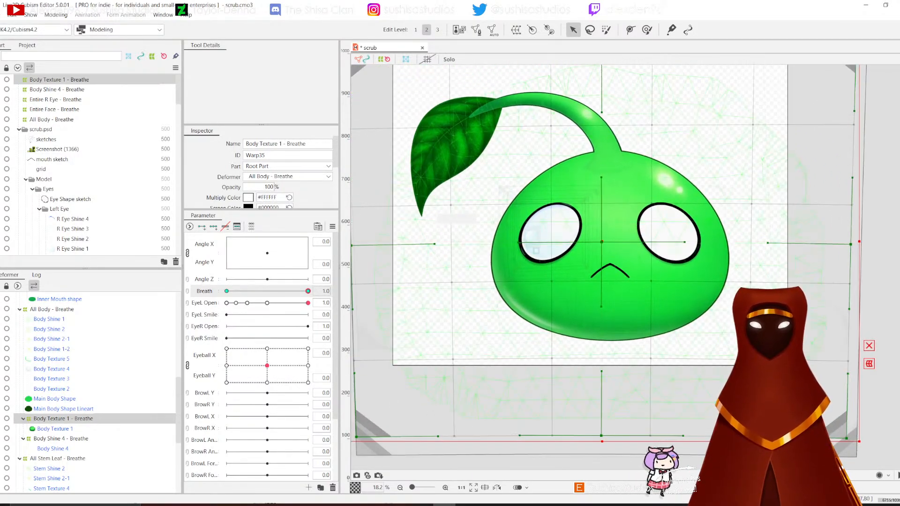
pyautogui.moveTo(377, 246); pyautogui.dragTo(369, 249)
pyautogui.moveTo(731, 245); pyautogui.dragTo(737, 245)
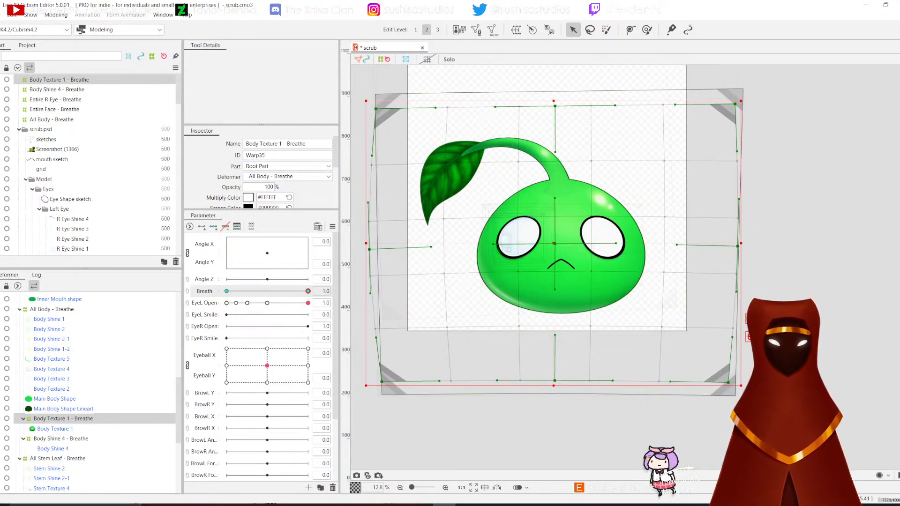
pyautogui.moveTo(554, 381); pyautogui.dragTo(554, 381)
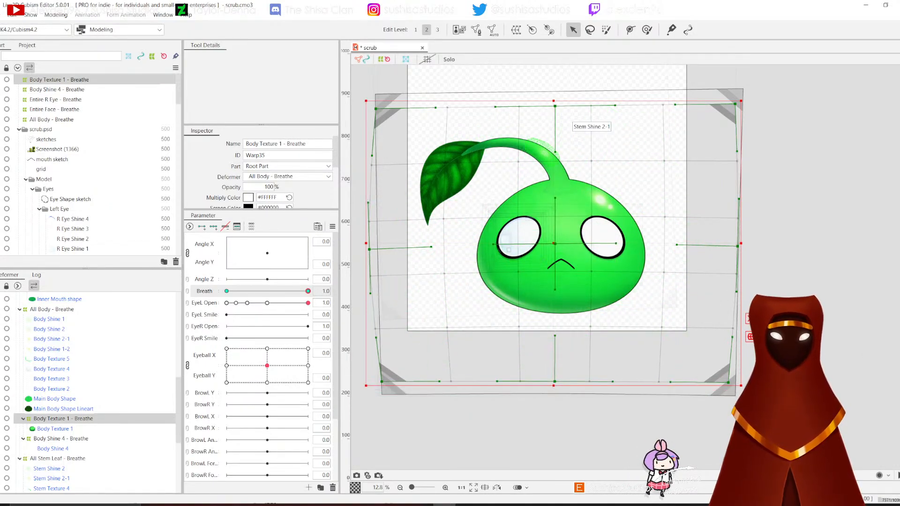
pyautogui.moveTo(554, 106); pyautogui.dragTo(554, 102)
pyautogui.scroll(3, 549, 208)
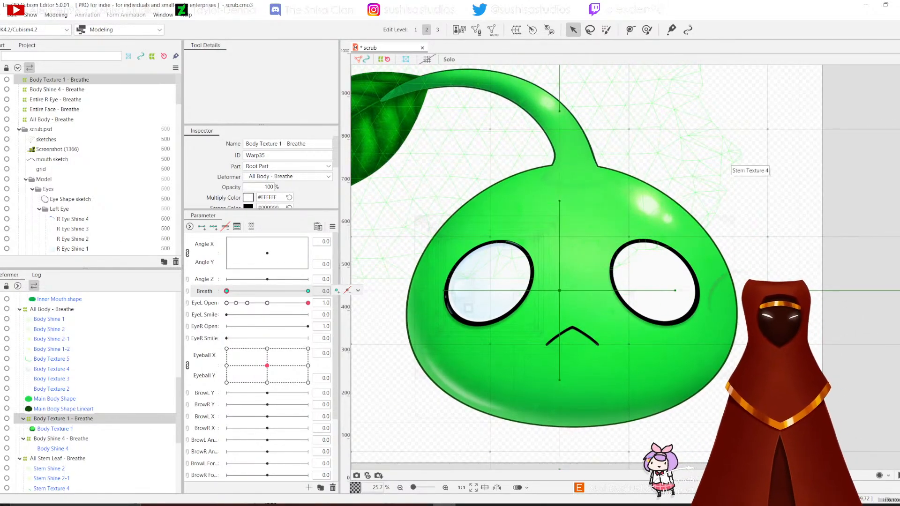
# Step: Create a parent warp deformer named "Body Shine 2 - Breathe" for Body Shine 2 and Body Shine 2-1 in Root Part, and add two Breath keys
pyautogui.click(51, 339)
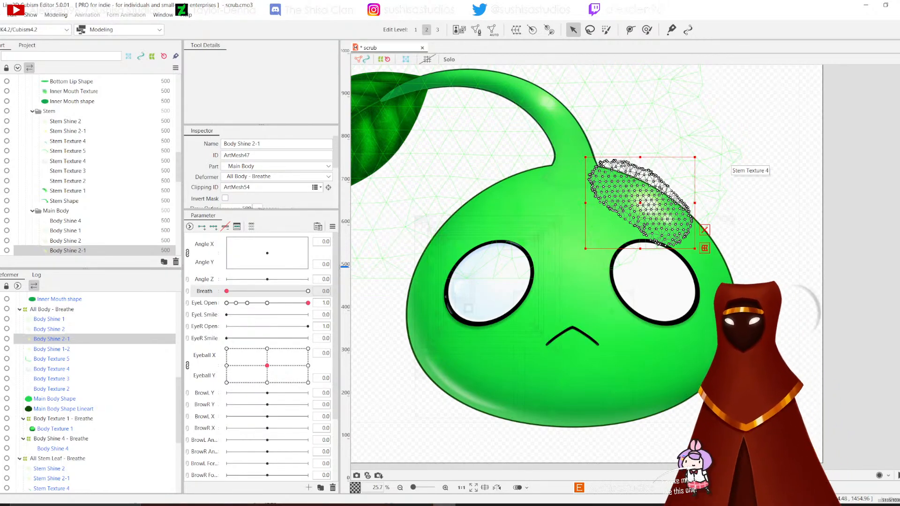
pyautogui.click(49, 329)
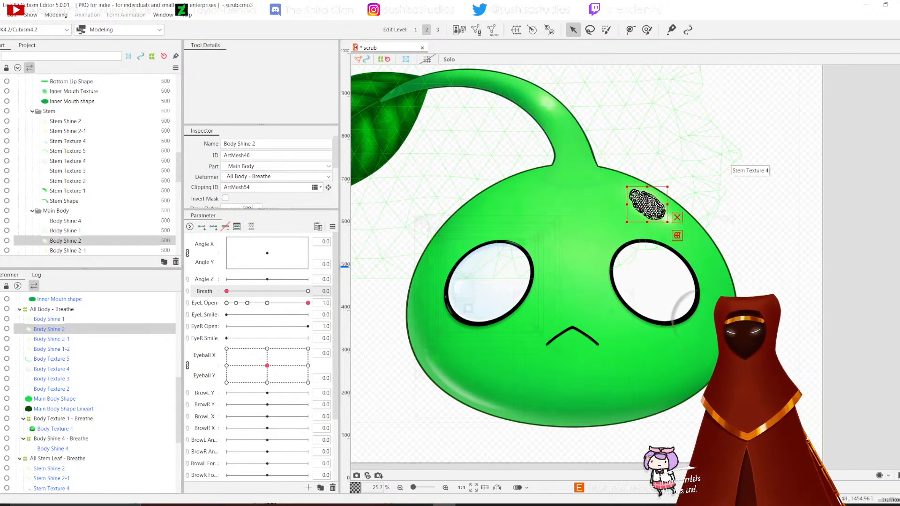
pyautogui.keyDown('ctrl'); pyautogui.click(52, 338); pyautogui.keyUp('ctrl')
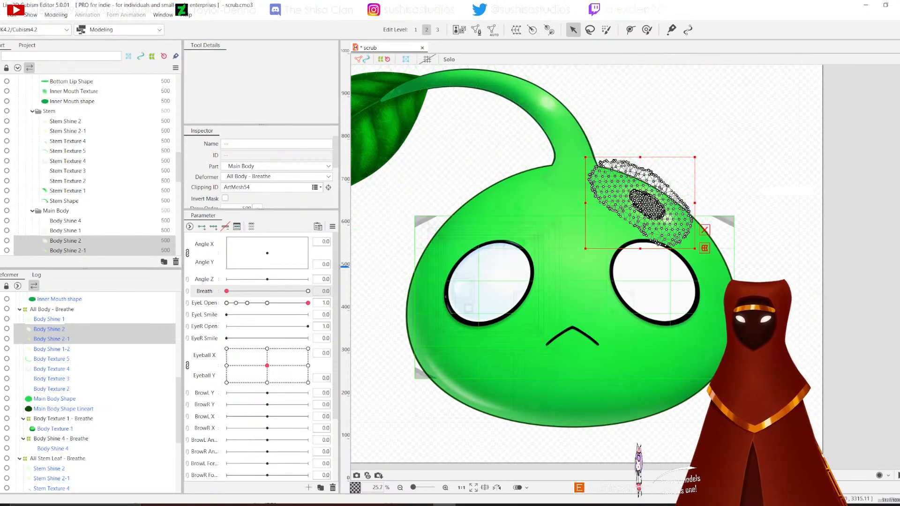
pyautogui.scroll(3, 665, 224)
pyautogui.moveTo(666, 223); pyautogui.dragTo(628, 269)
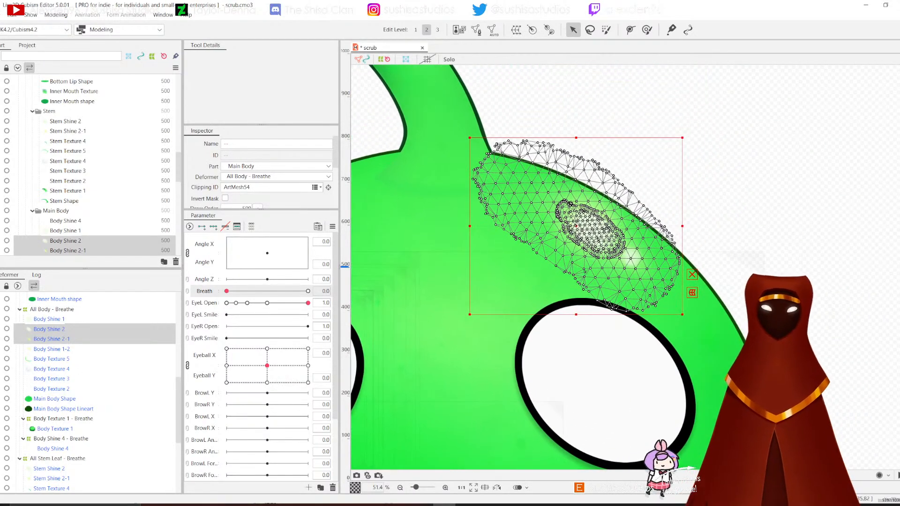
pyautogui.click(516, 30)
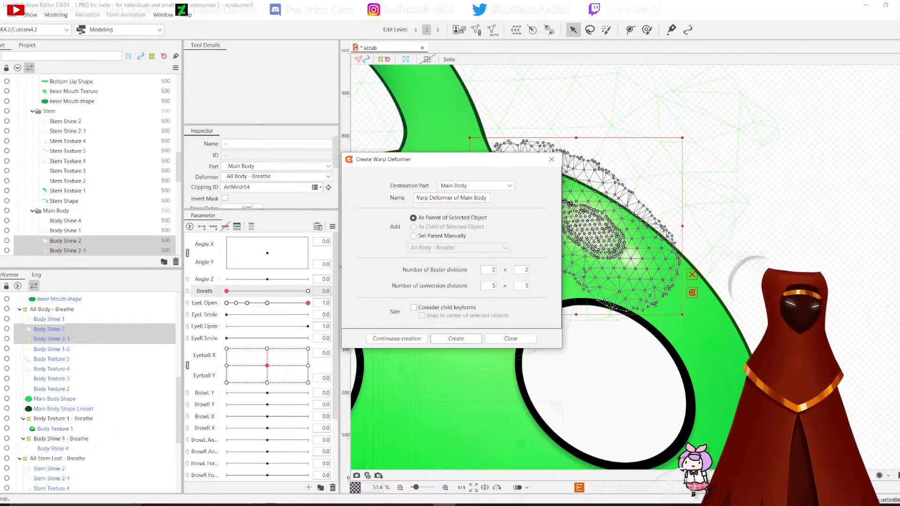
pyautogui.click(476, 186)
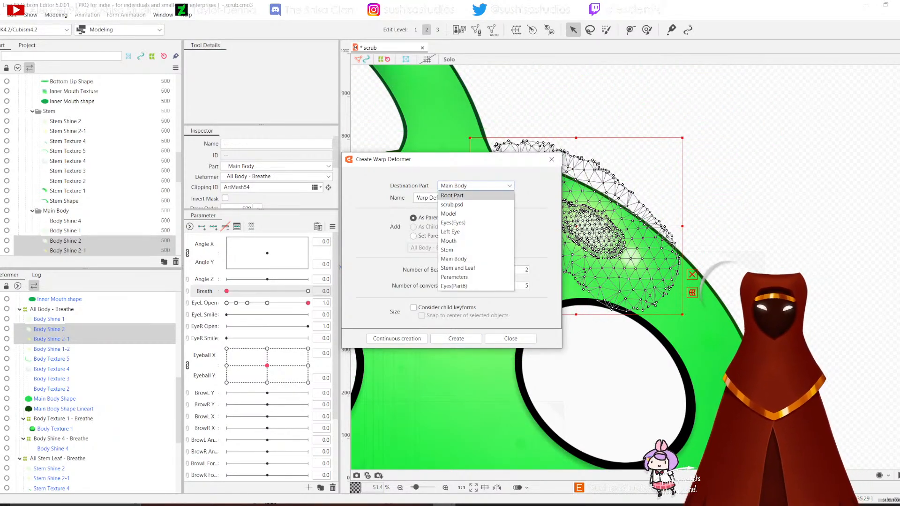
pyautogui.click(442, 195)
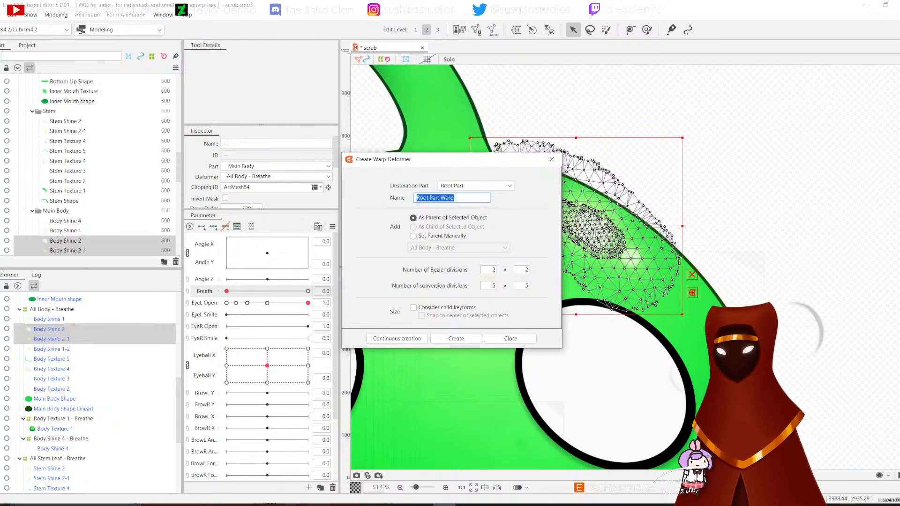
pyautogui.write('Body Shine 2 - Breathe')
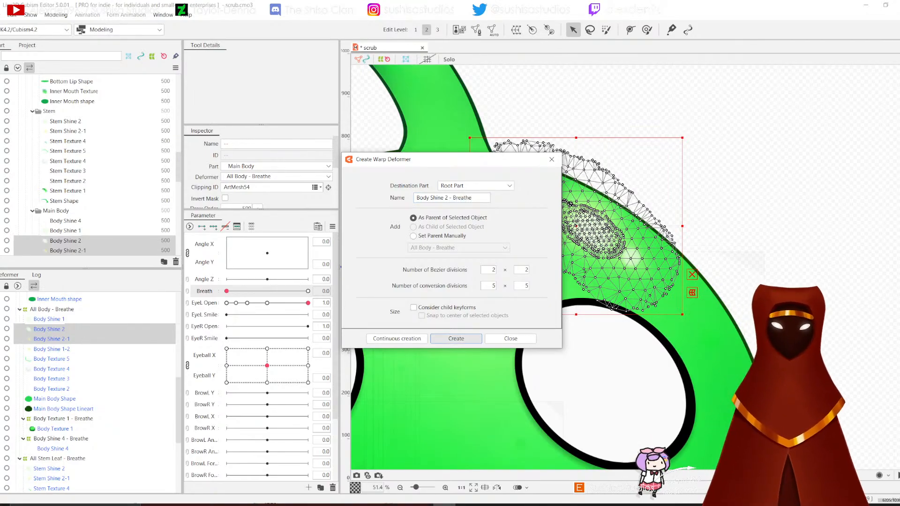
pyautogui.click(456, 338)
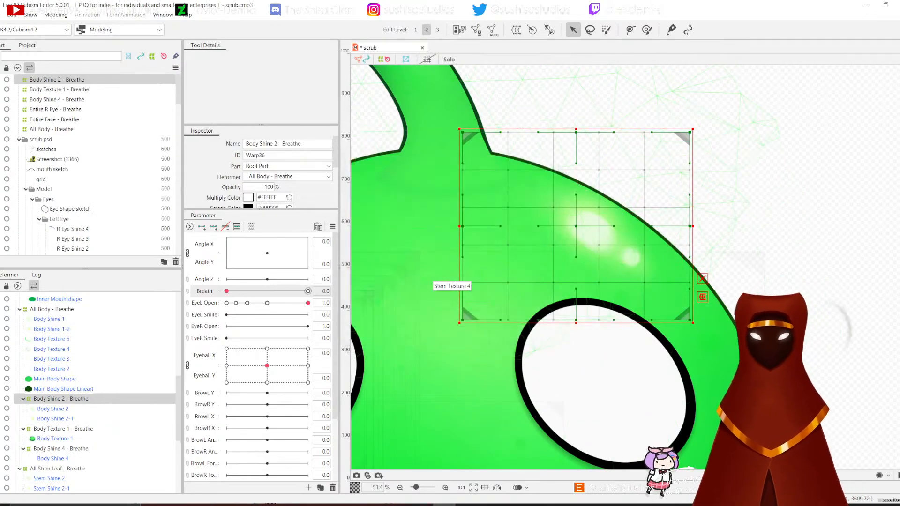
pyautogui.click(201, 226)
# Step: Try reshaping Body Shine 2 - Breathe at Breath 1.0 by moving its upper points, centre and overall position, and compare it with Breath 0.0
pyautogui.moveTo(226, 291); pyautogui.dragTo(308, 291)
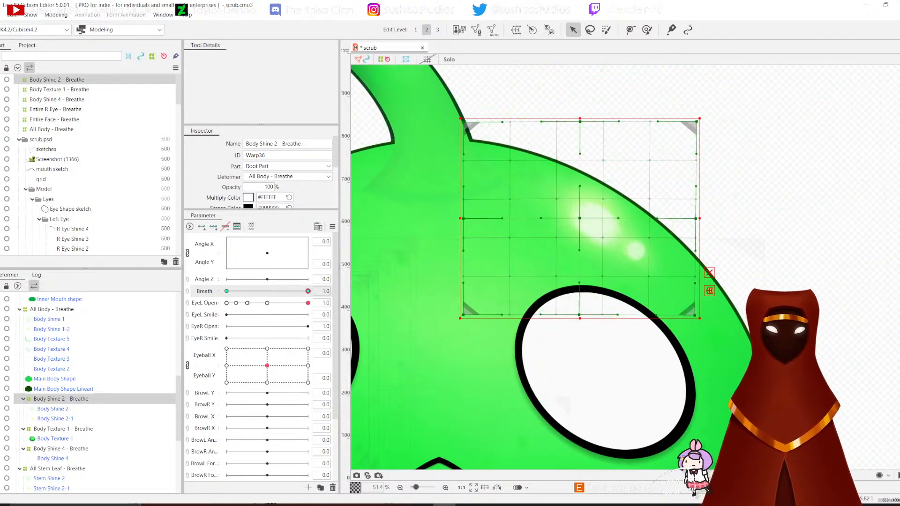
pyautogui.moveTo(696, 121); pyautogui.dragTo(687, 127)
pyautogui.moveTo(580, 122); pyautogui.dragTo(571, 125)
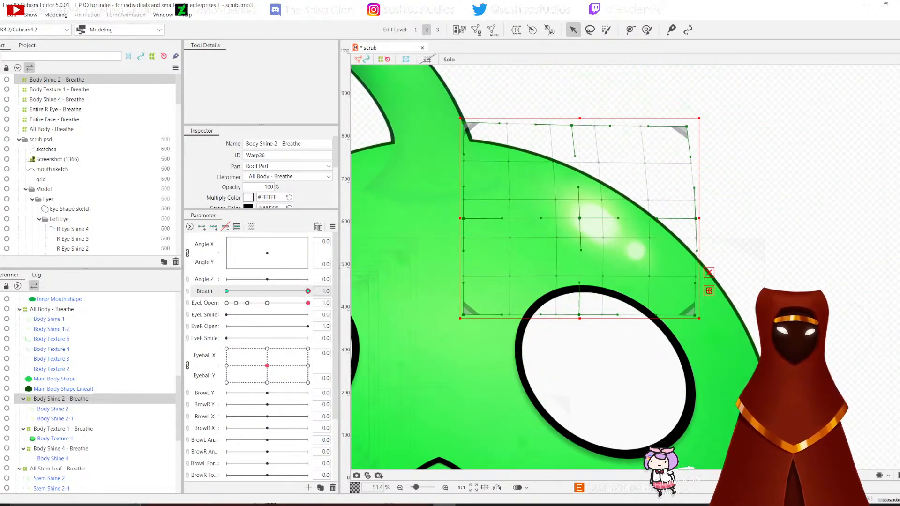
pyautogui.moveTo(696, 219); pyautogui.dragTo(694, 224)
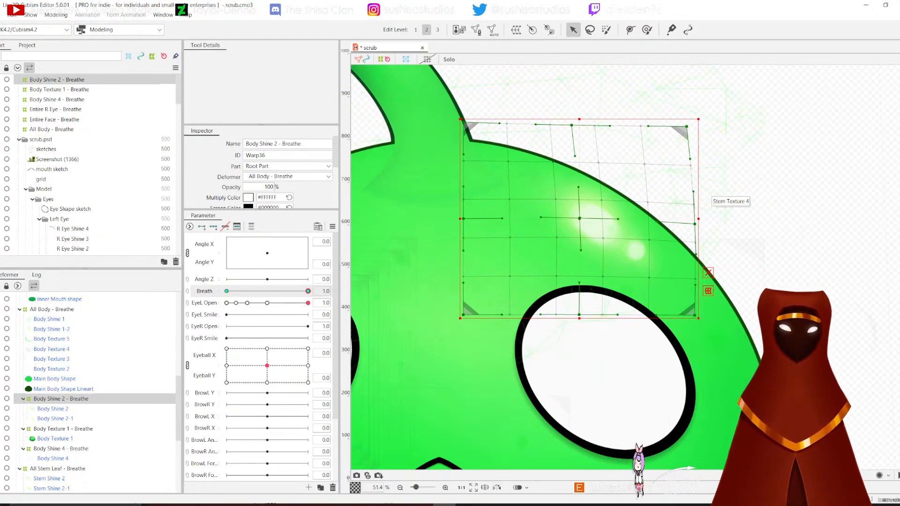
pyautogui.moveTo(579, 219); pyautogui.dragTo(578, 209)
pyautogui.moveTo(462, 114); pyautogui.dragTo(463, 117)
pyautogui.moveTo(693, 306); pyautogui.dragTo(692, 305)
pyautogui.moveTo(462, 306); pyautogui.dragTo(463, 308)
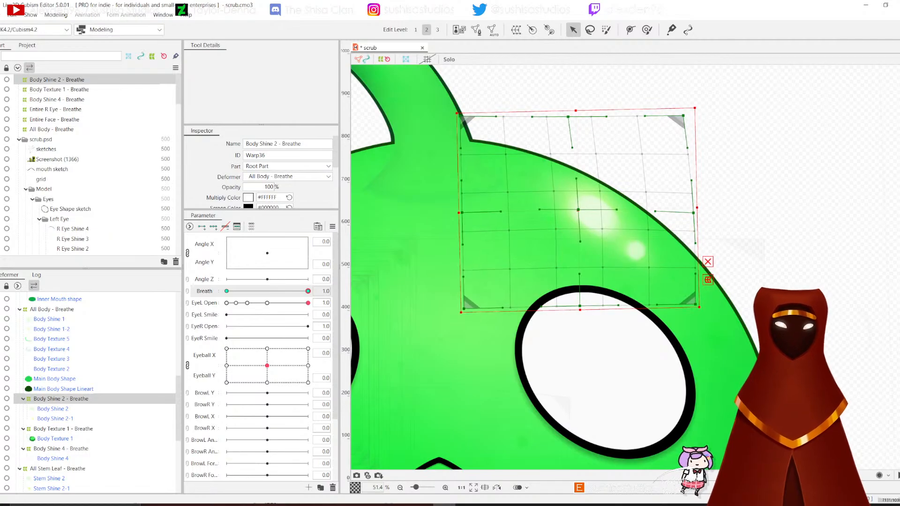
pyautogui.moveTo(308, 291)
pyautogui.mouseDown()
pyautogui.moveTo(235, 291)
pyautogui.moveTo(308, 291)
pyautogui.mouseUp()
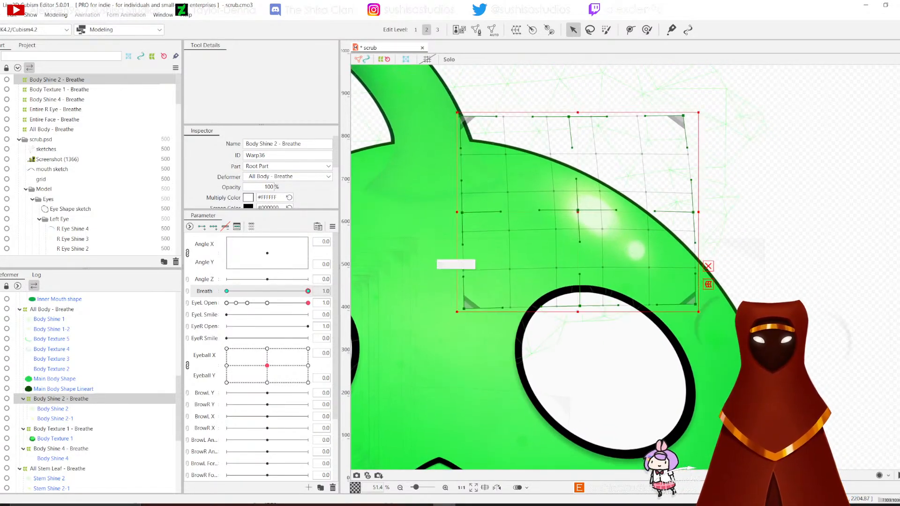
pyautogui.moveTo(568, 208); pyautogui.dragTo(567, 210)
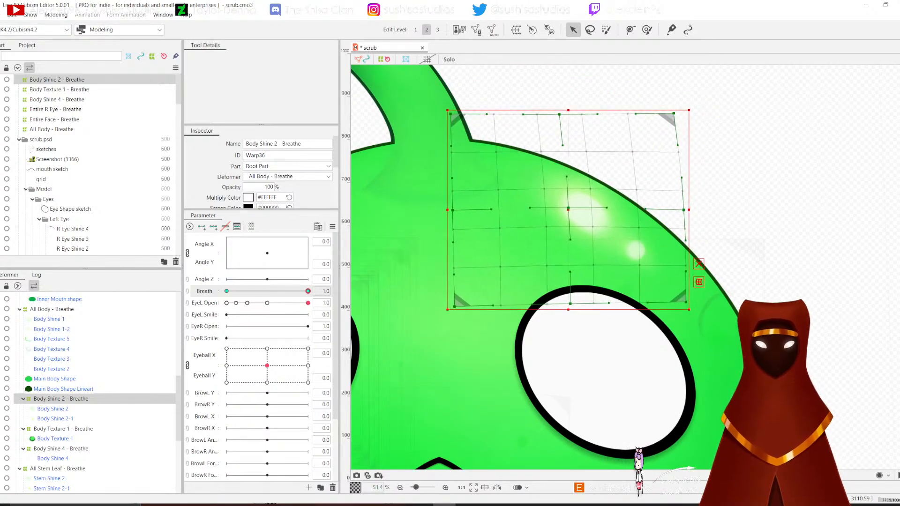
pyautogui.moveTo(308, 291); pyautogui.dragTo(227, 291)
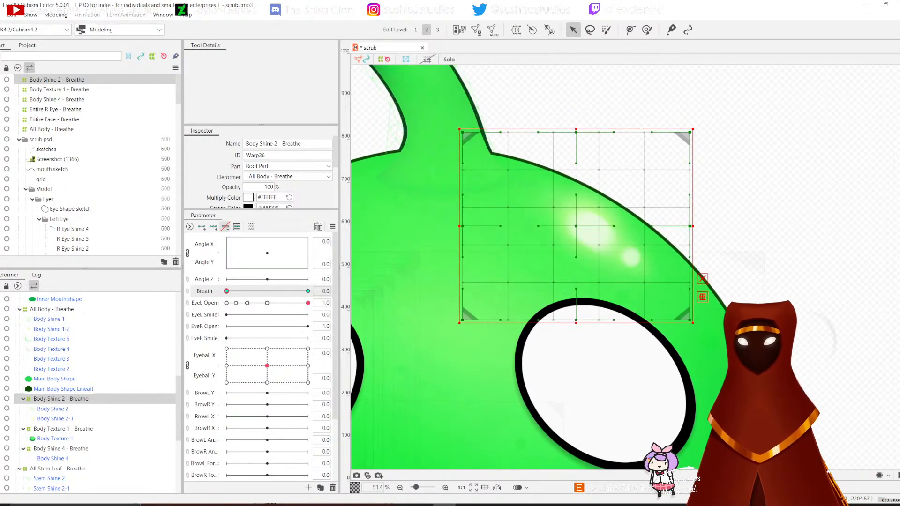
# Step: At Breath 1.0, reshape Body Shine 2 - Breathe by shifting its corner and edge midpoints slightly left and down along the body's curve
pyautogui.moveTo(226, 291); pyautogui.dragTo(308, 291)
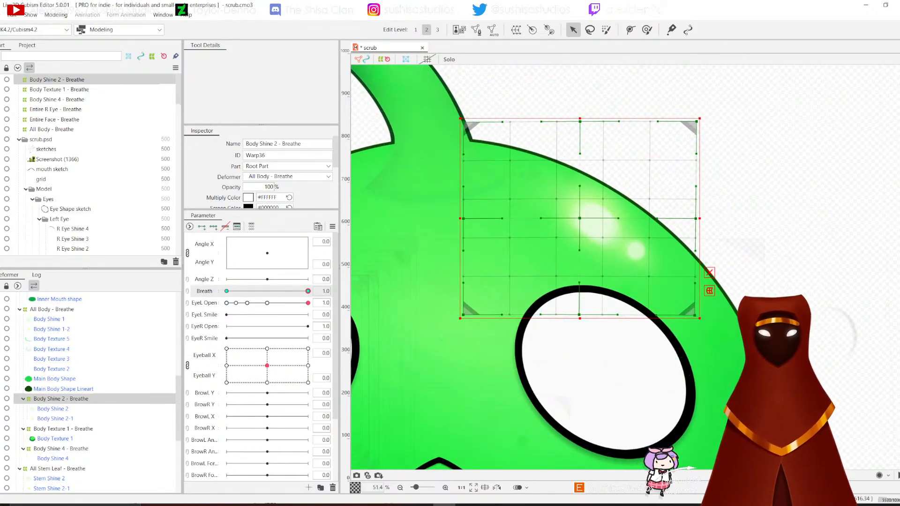
pyautogui.moveTo(697, 121); pyautogui.dragTo(682, 128)
pyautogui.moveTo(580, 122); pyautogui.dragTo(565, 125)
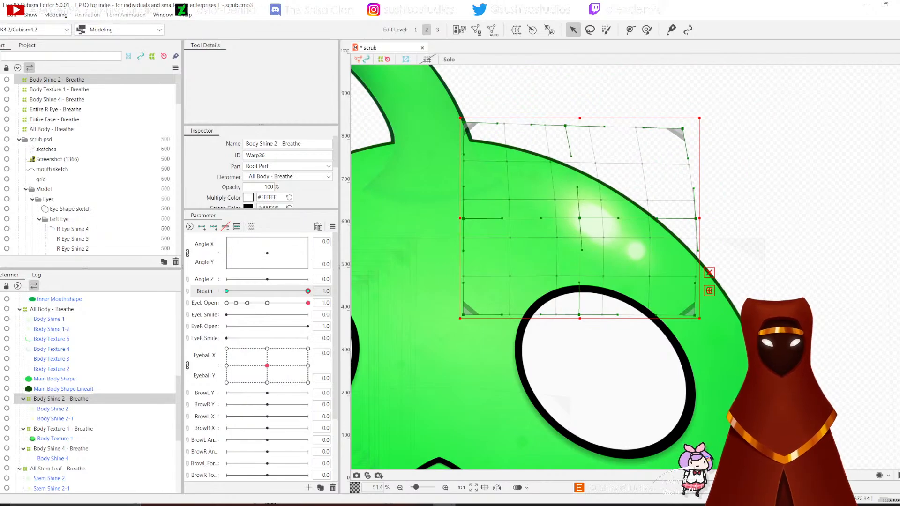
pyautogui.moveTo(695, 218); pyautogui.dragTo(692, 223)
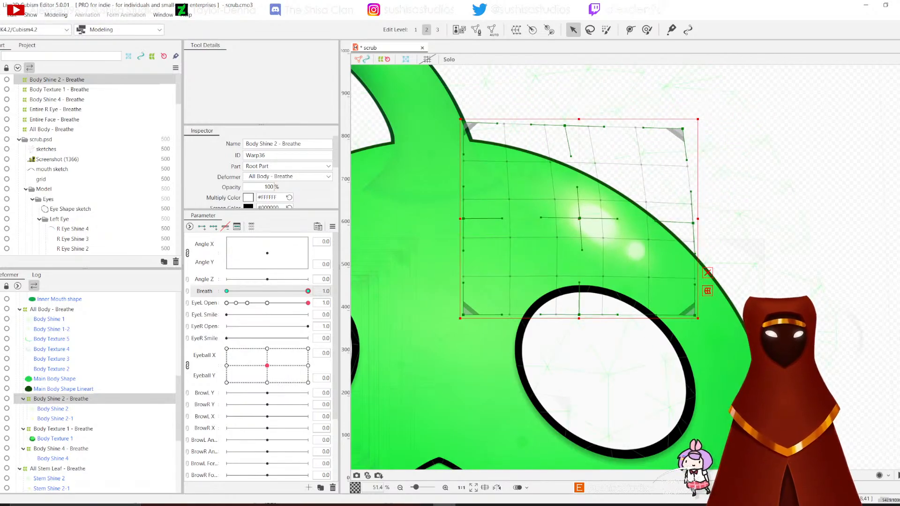
pyautogui.moveTo(695, 315); pyautogui.dragTo(690, 321)
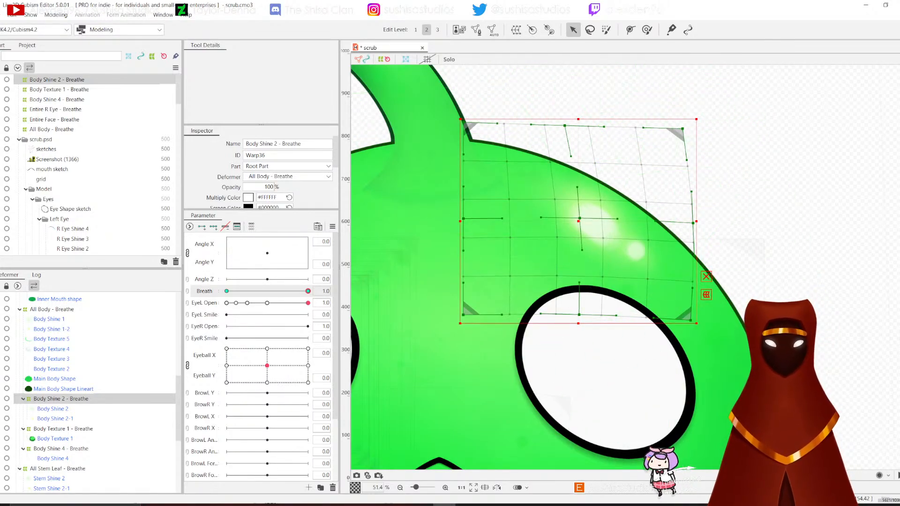
pyautogui.moveTo(463, 218); pyautogui.dragTo(459, 222)
pyautogui.moveTo(463, 123); pyautogui.dragTo(454, 128)
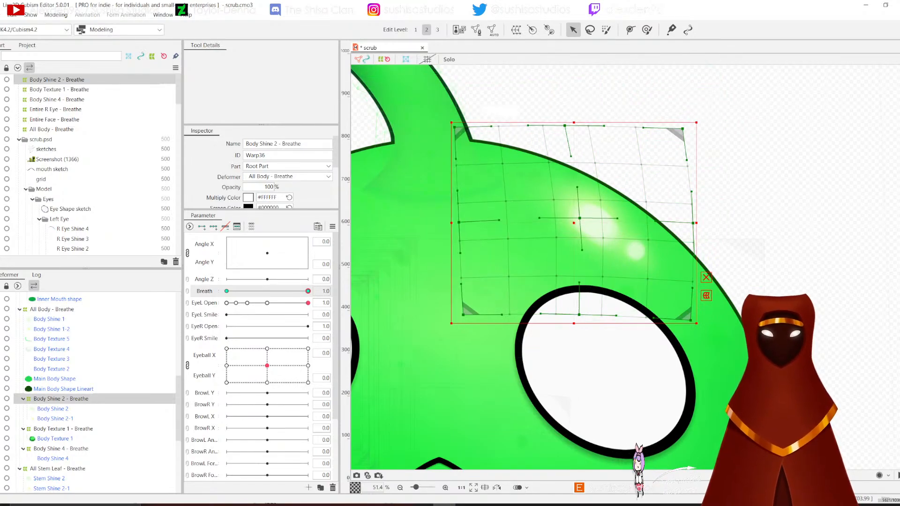
pyautogui.moveTo(579, 314); pyautogui.dragTo(576, 315)
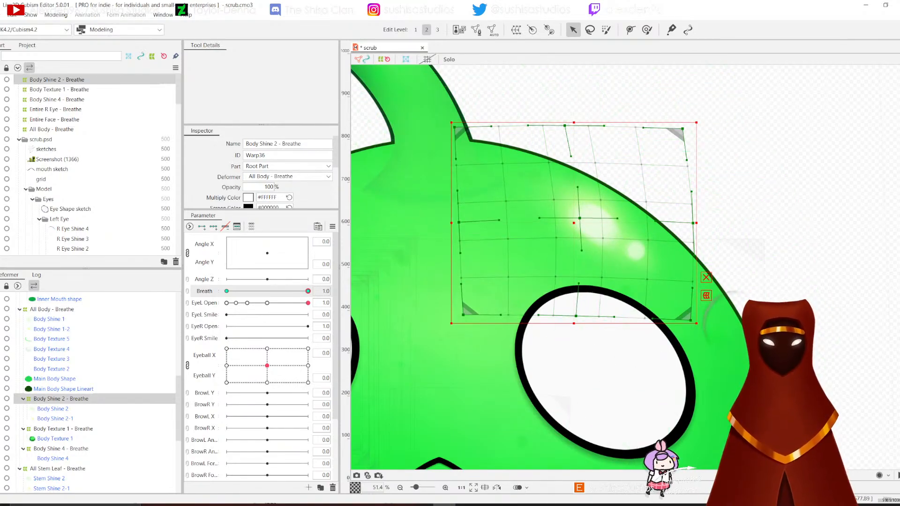
pyautogui.moveTo(463, 315); pyautogui.dragTo(455, 317)
# Step: Nudge the whole Body Shine 2 - Breathe deformer slightly left at Breath 1.0 to line up the highlight
pyautogui.moveTo(697, 127); pyautogui.dragTo(701, 126)
pyautogui.moveTo(308, 291)
pyautogui.mouseDown()
pyautogui.moveTo(226, 291)
pyautogui.moveTo(307, 290)
pyautogui.mouseUp()
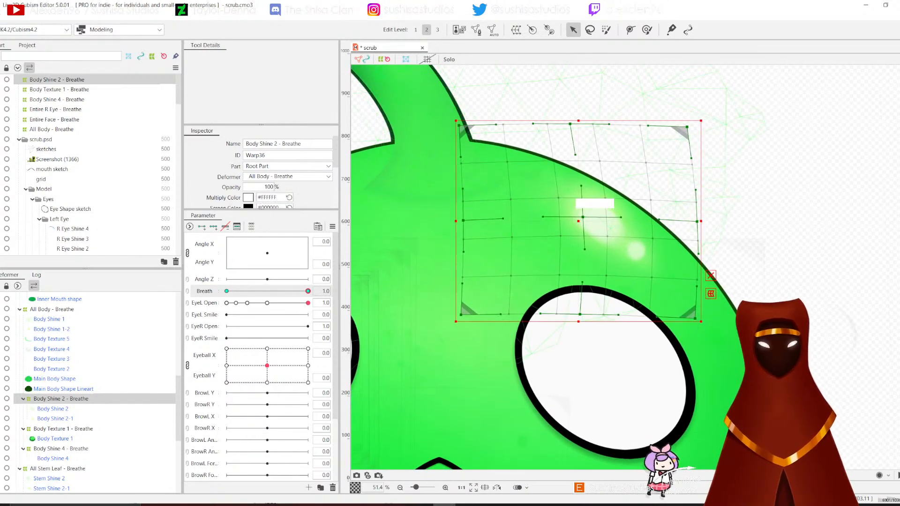
pyautogui.hotkey('shift', 'Left')
pyautogui.hotkey('shift', 'Left')
pyautogui.hotkey('shift', 'Left')
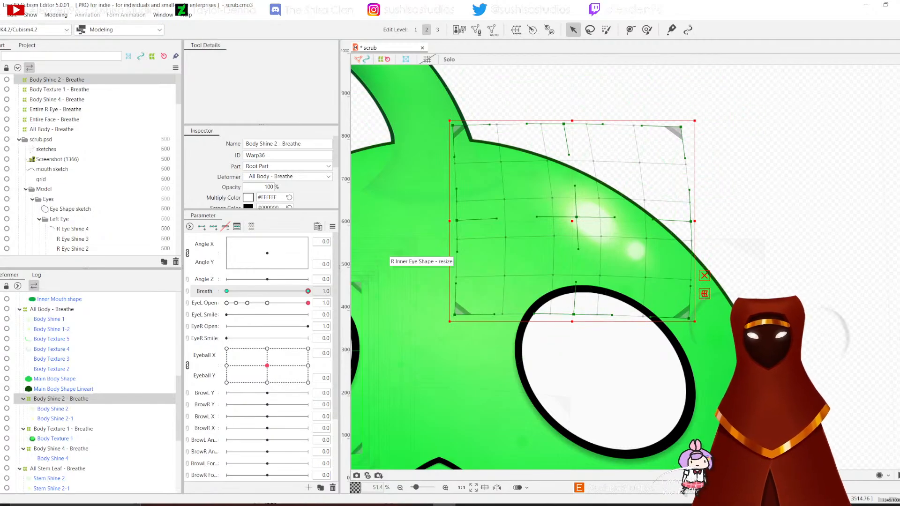
# Step: Return Breath to 0.0 and save the model
pyautogui.moveTo(308, 291); pyautogui.dragTo(227, 291)
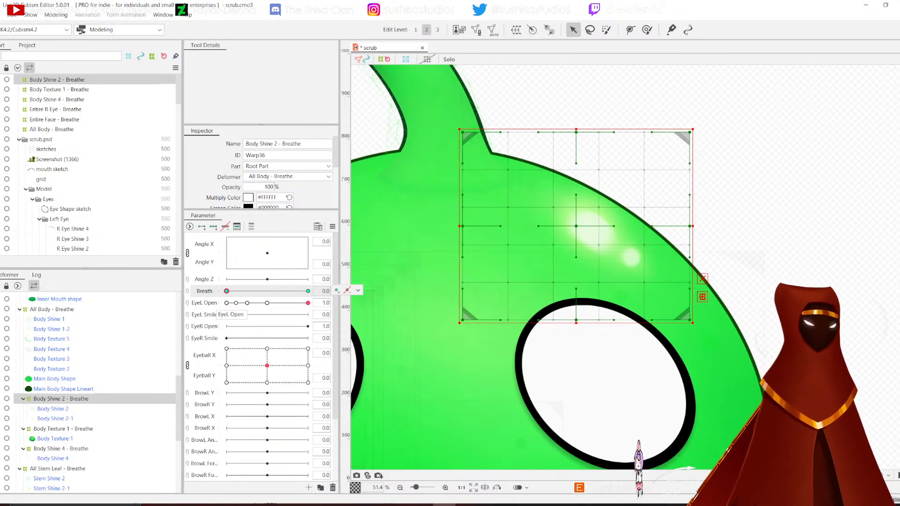
pyautogui.scroll(-5, 520, 176)
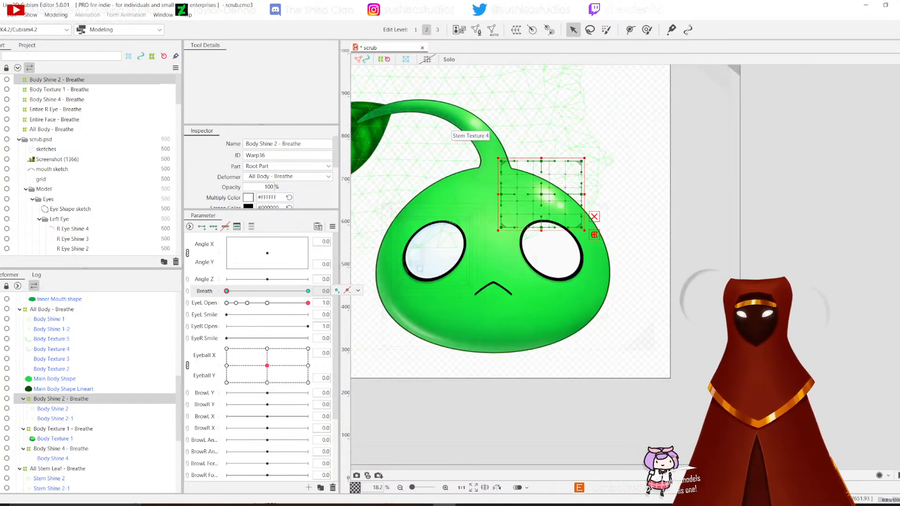
pyautogui.click(2, 15)
pyautogui.click(9, 94)
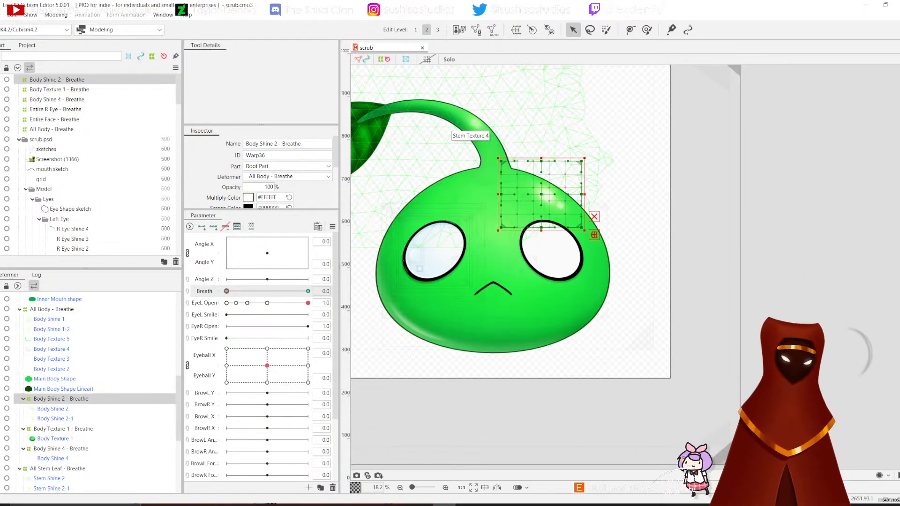
pyautogui.click(1, 15)
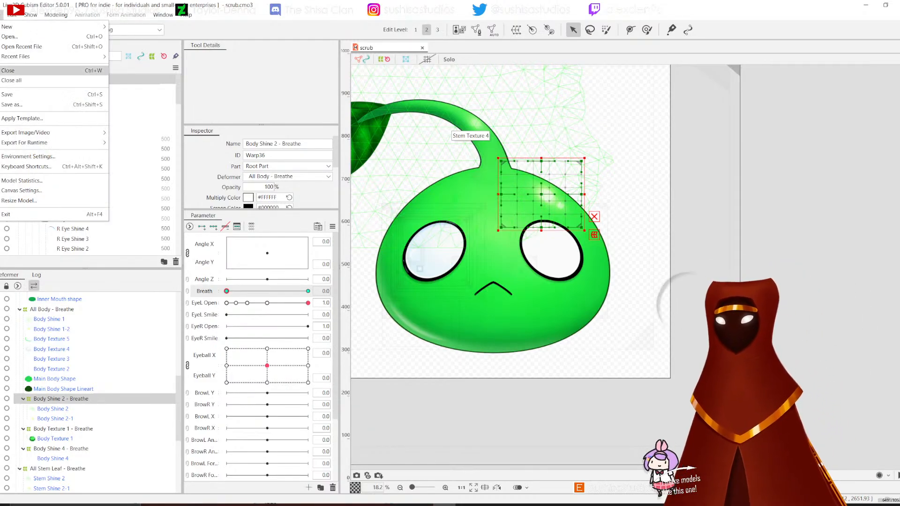
pyautogui.click(14, 94)
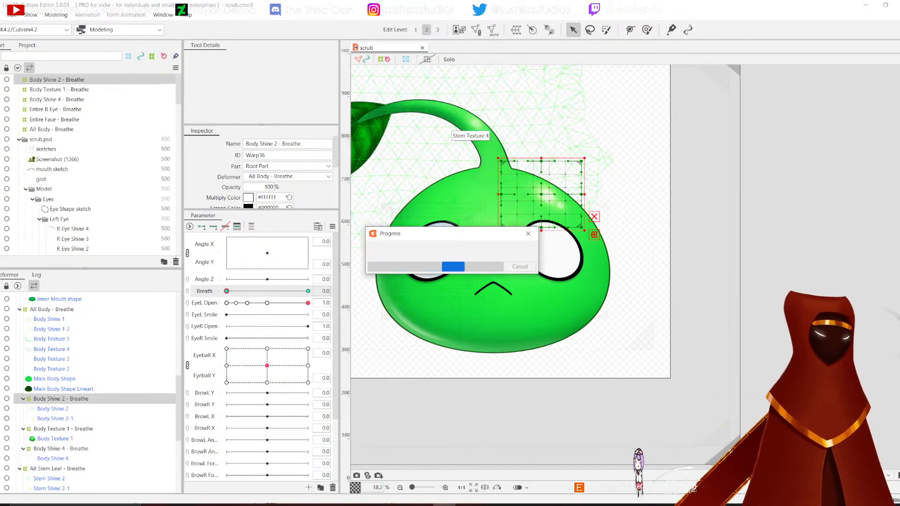